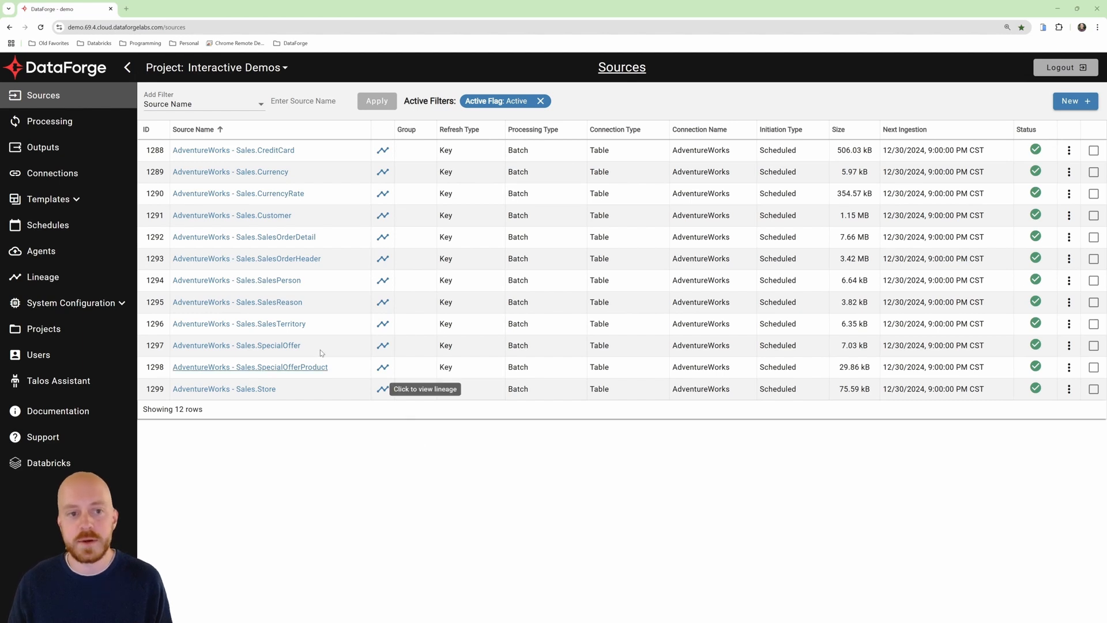
# - Review the raw schema of the AdventureWorks - Sales.SalesOrderDetail source and the details of its relation to SalesOrderHeader
pyautogui.click(272, 237)
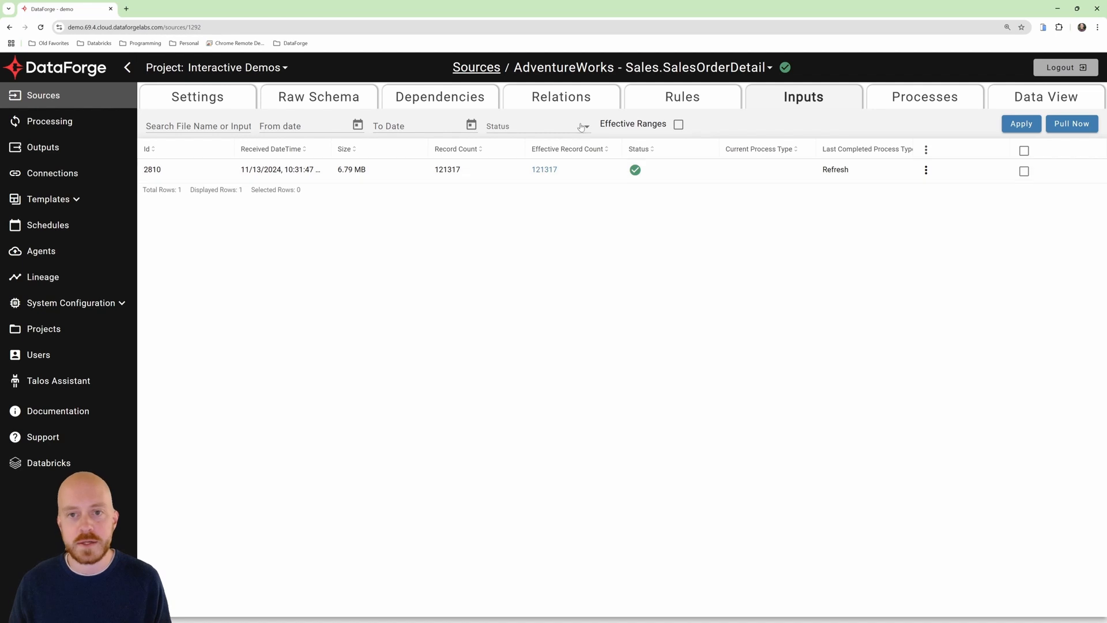
pyautogui.click(325, 99)
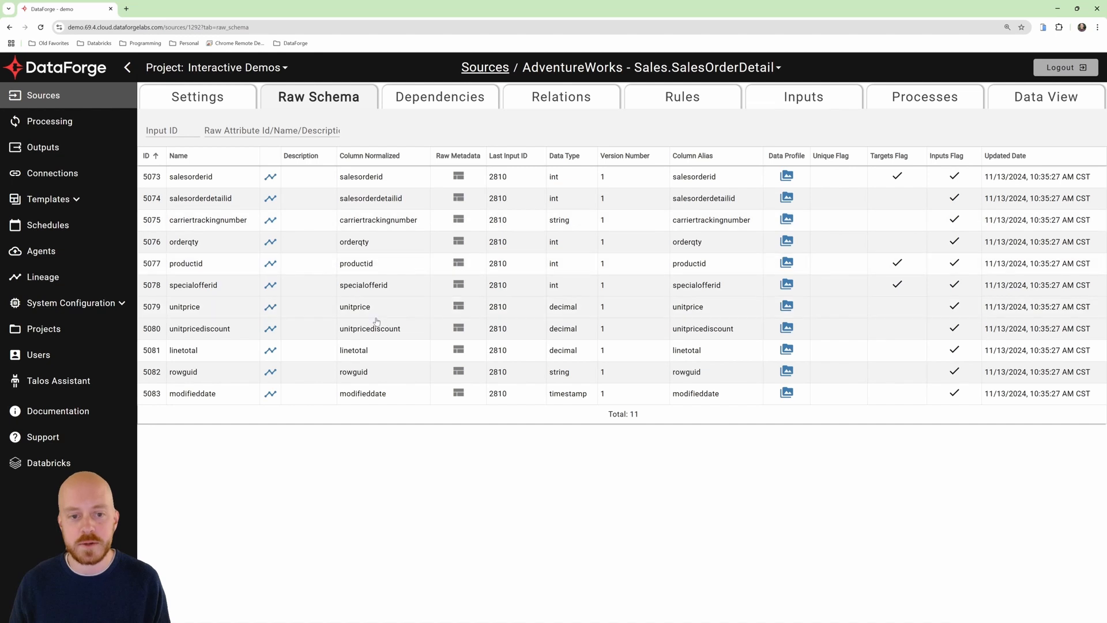
pyautogui.click(566, 99)
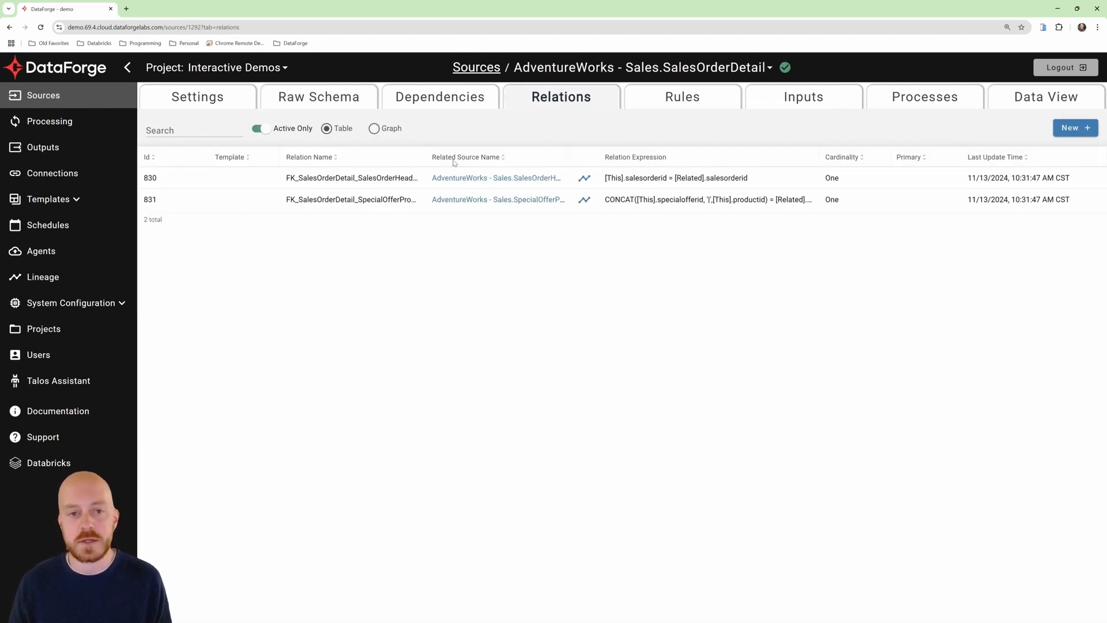
pyautogui.click(246, 177)
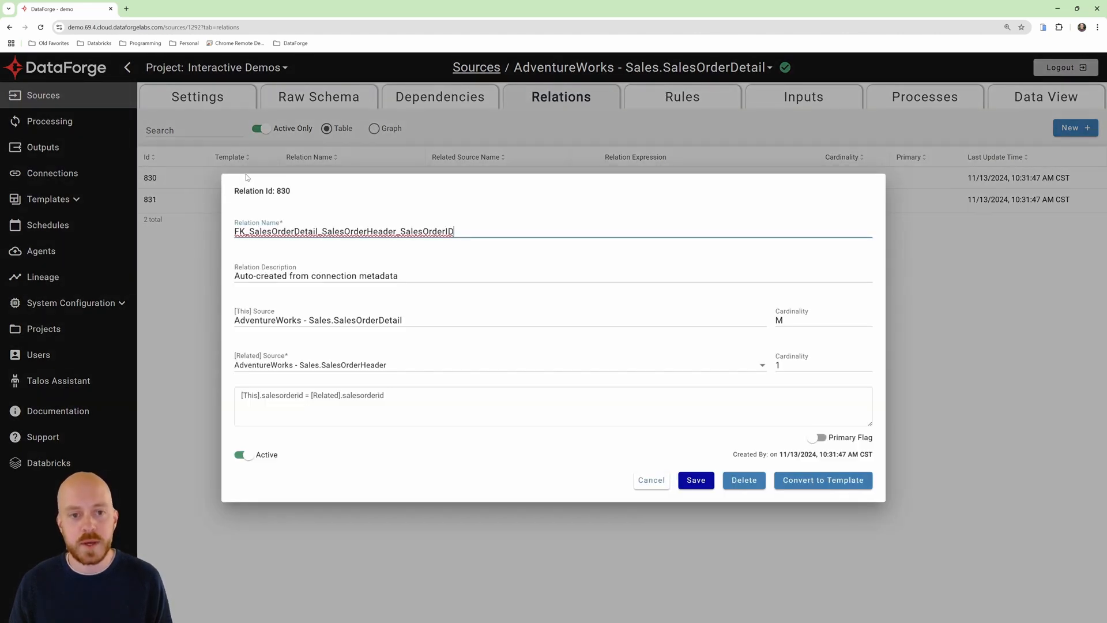
pyautogui.moveTo(397, 232)
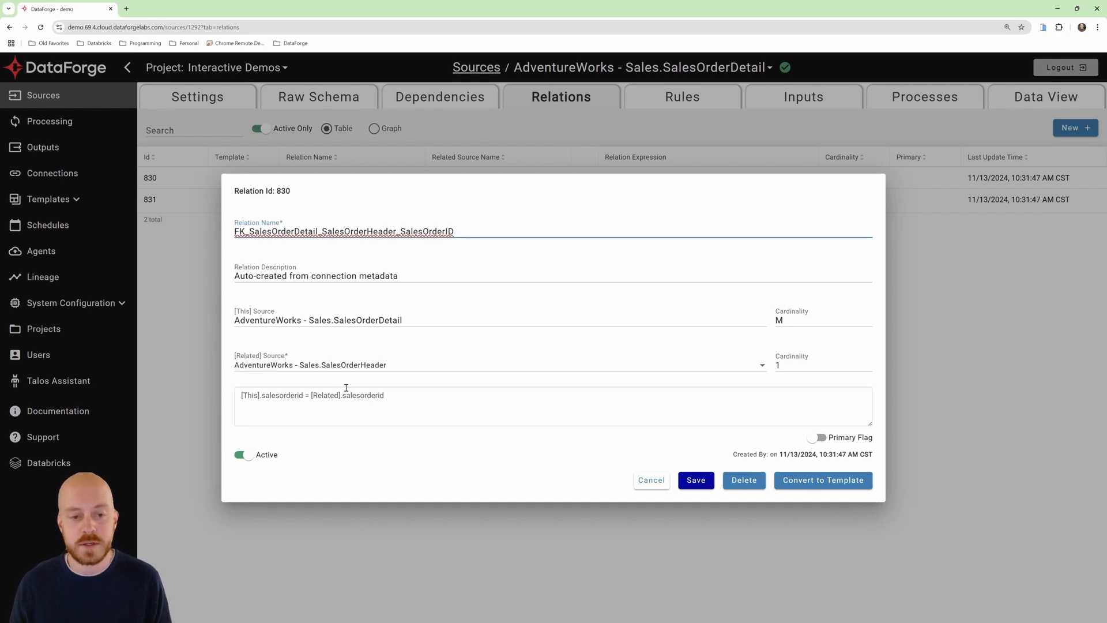
pyautogui.moveTo(358, 372)
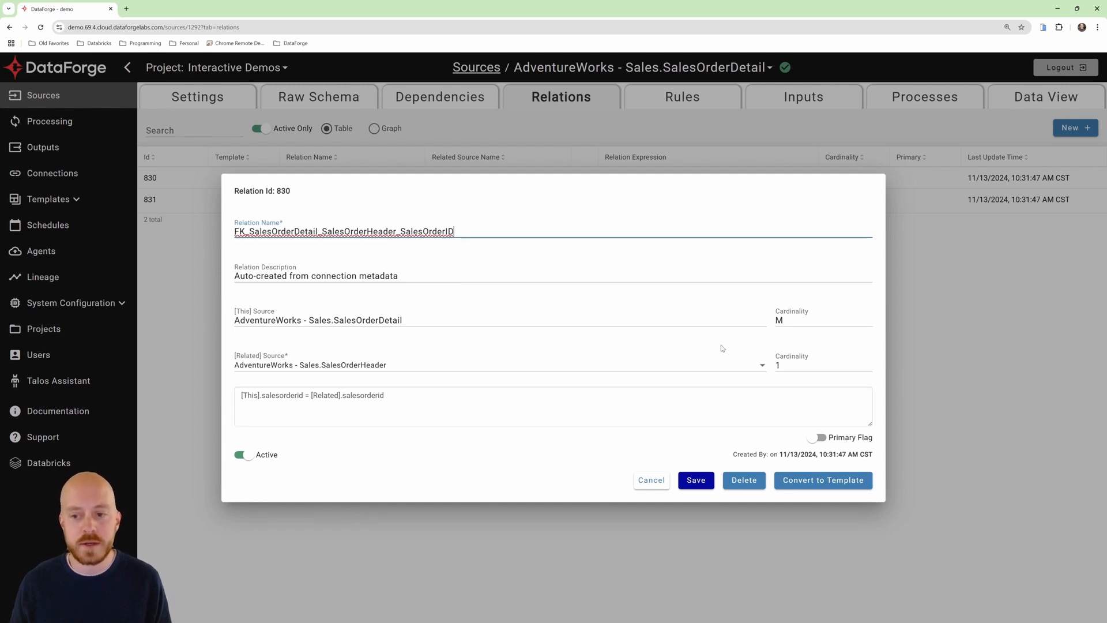
pyautogui.moveTo(679, 366)
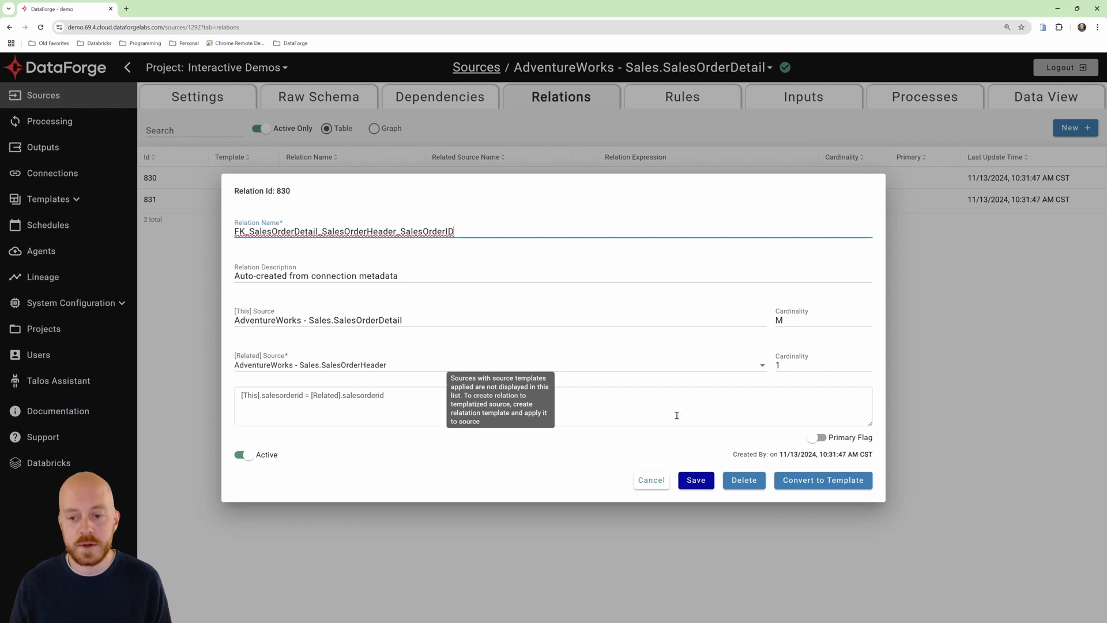
pyautogui.click(651, 480)
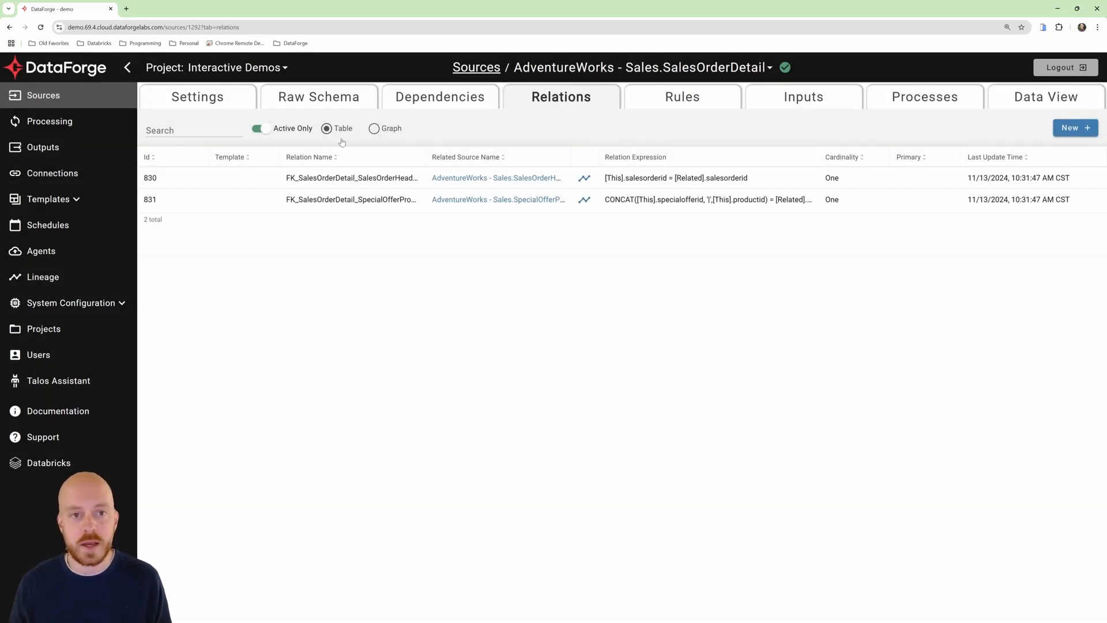
# - Display the relations as a graph and spread out the SalesPerson, Store, Customer, Currency and SpecialOffer nodes for readability
pyautogui.click(375, 128)
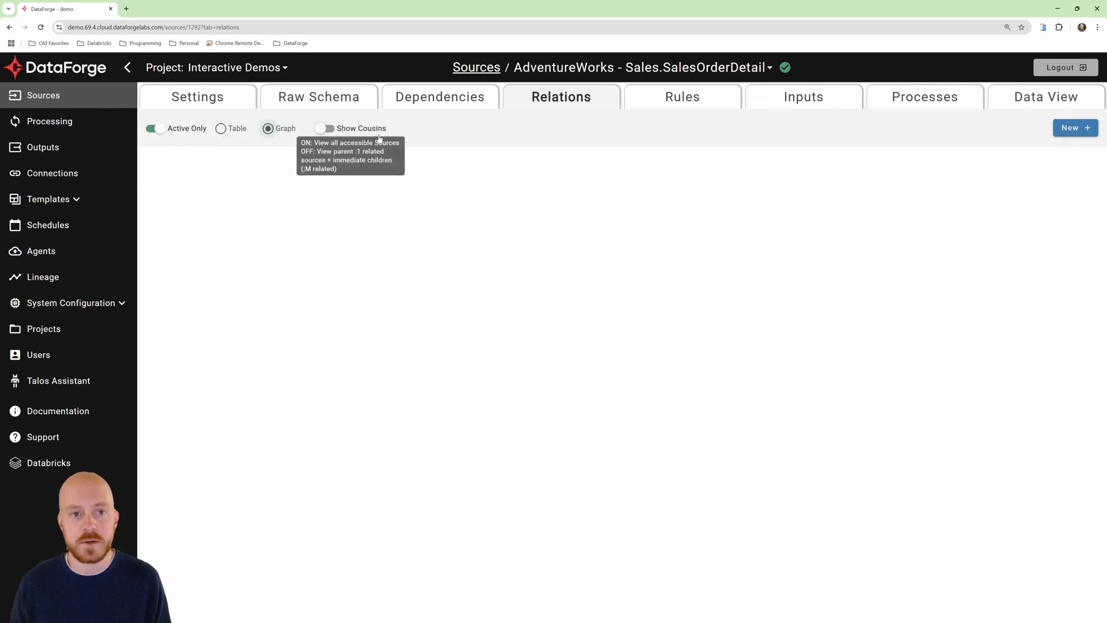
pyautogui.moveTo(367, 279); pyautogui.dragTo(669, 217)
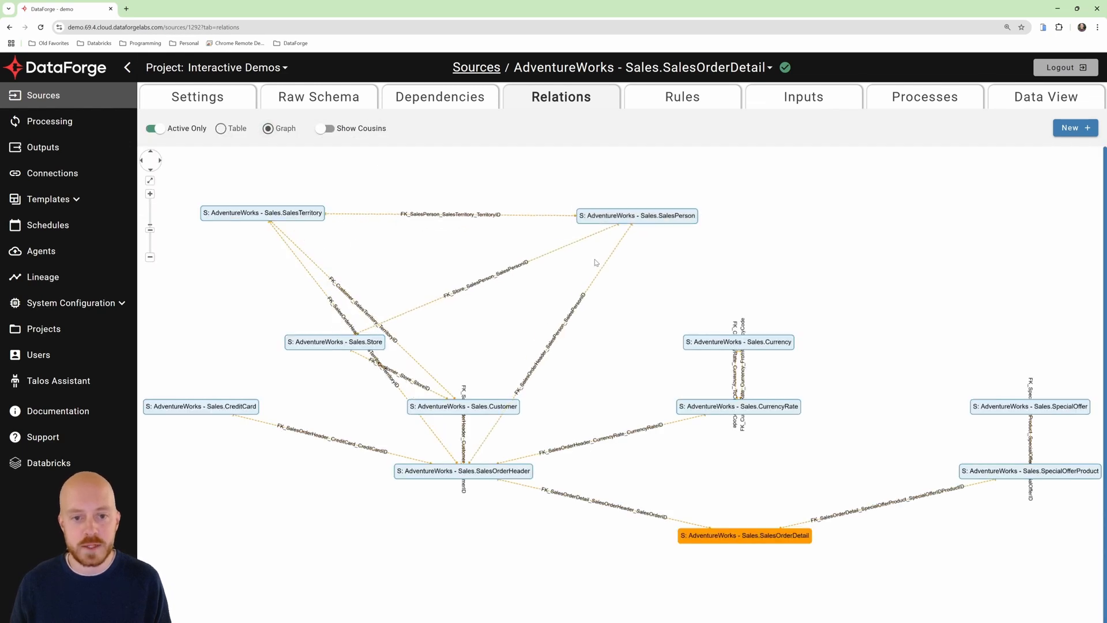
pyautogui.moveTo(335, 344); pyautogui.dragTo(226, 322)
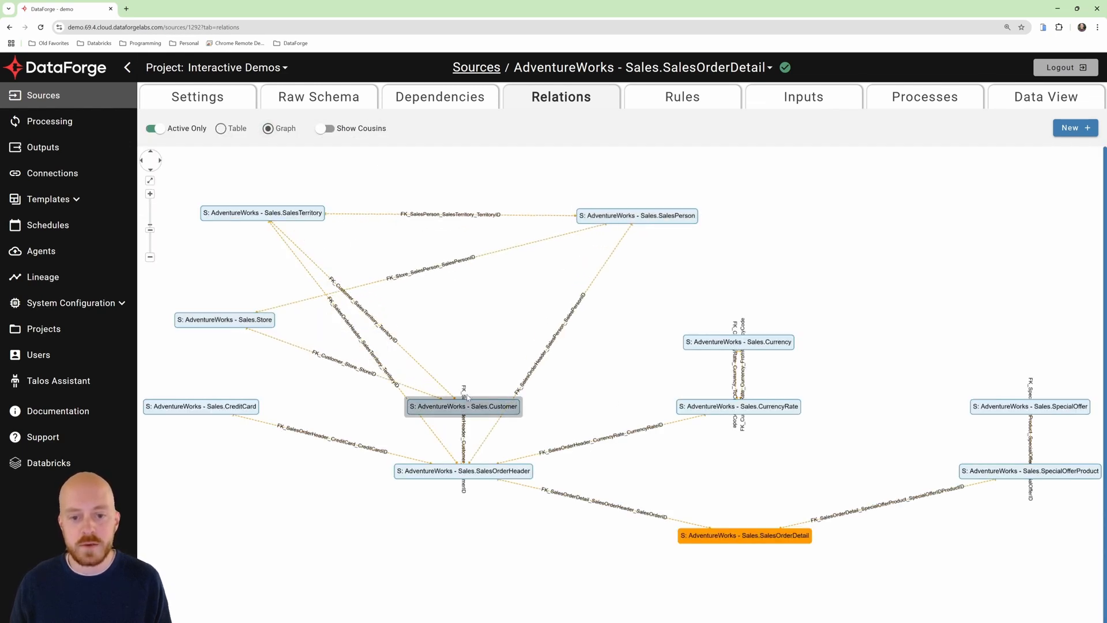
pyautogui.moveTo(464, 413); pyautogui.dragTo(488, 329)
pyautogui.moveTo(734, 341); pyautogui.dragTo(825, 266)
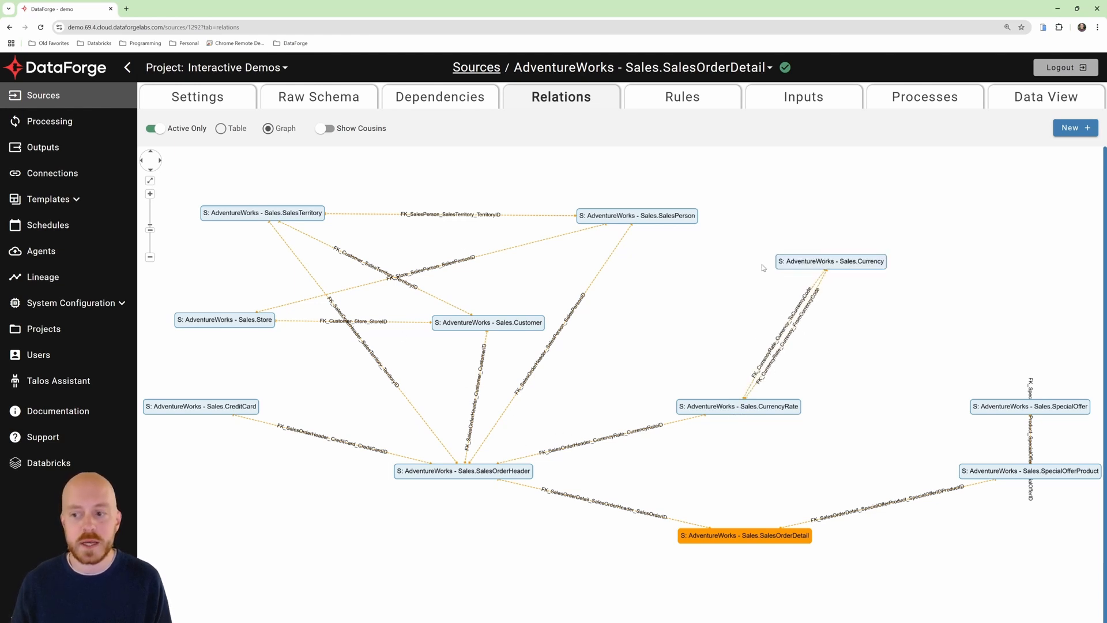
pyautogui.moveTo(1027, 409); pyautogui.dragTo(1023, 283)
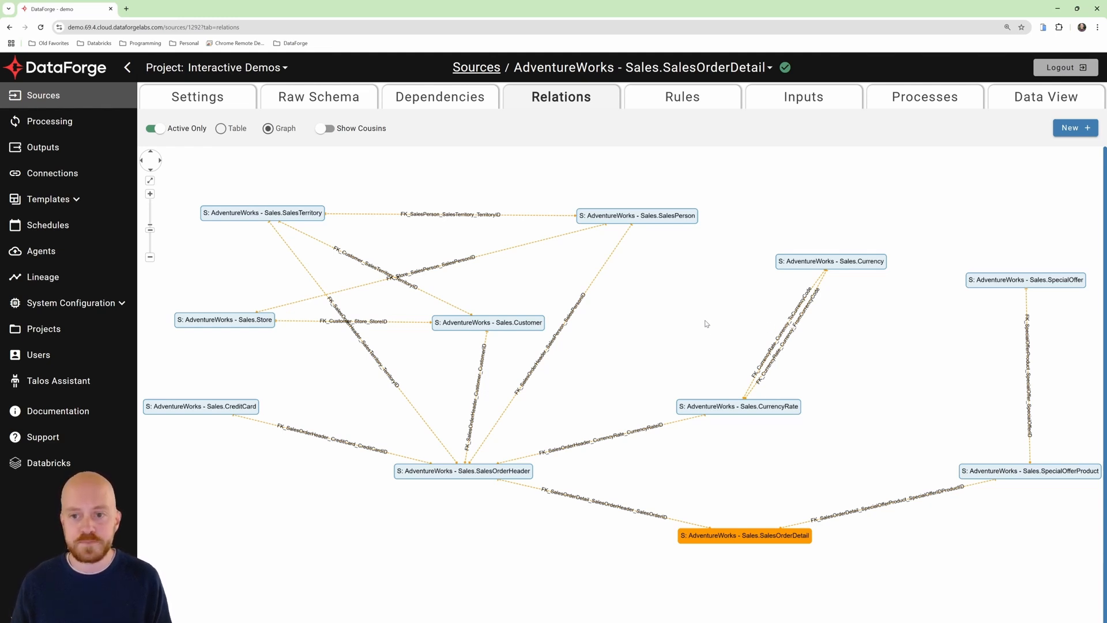
# - Open the existing Test rule of the SalesOrderDetail source and examine its rule name and attribute name
pyautogui.click(678, 96)
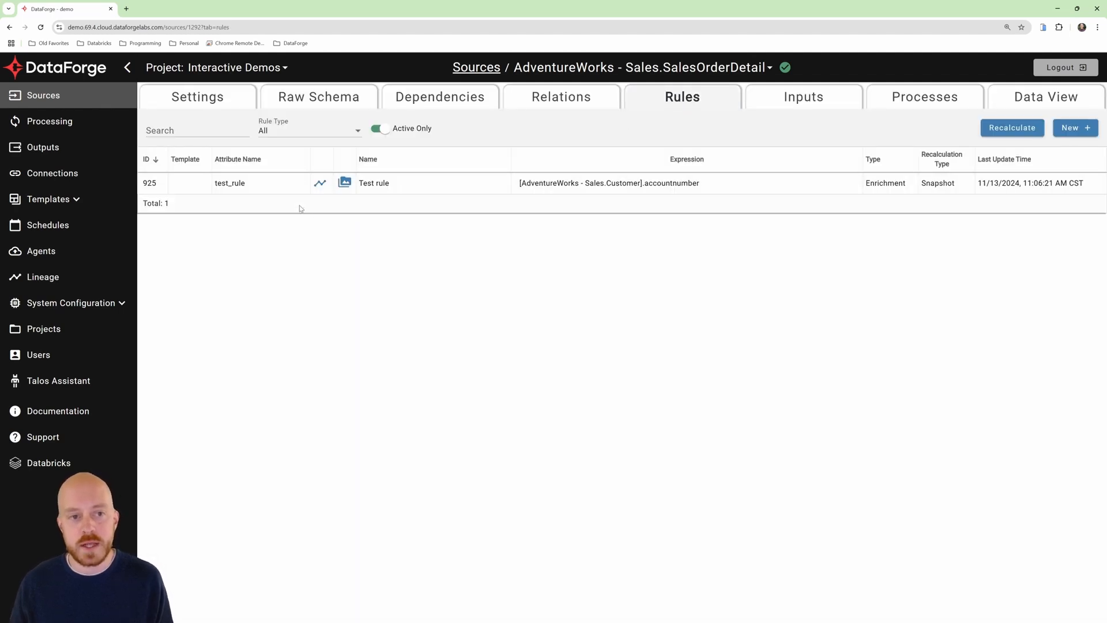
pyautogui.click(261, 184)
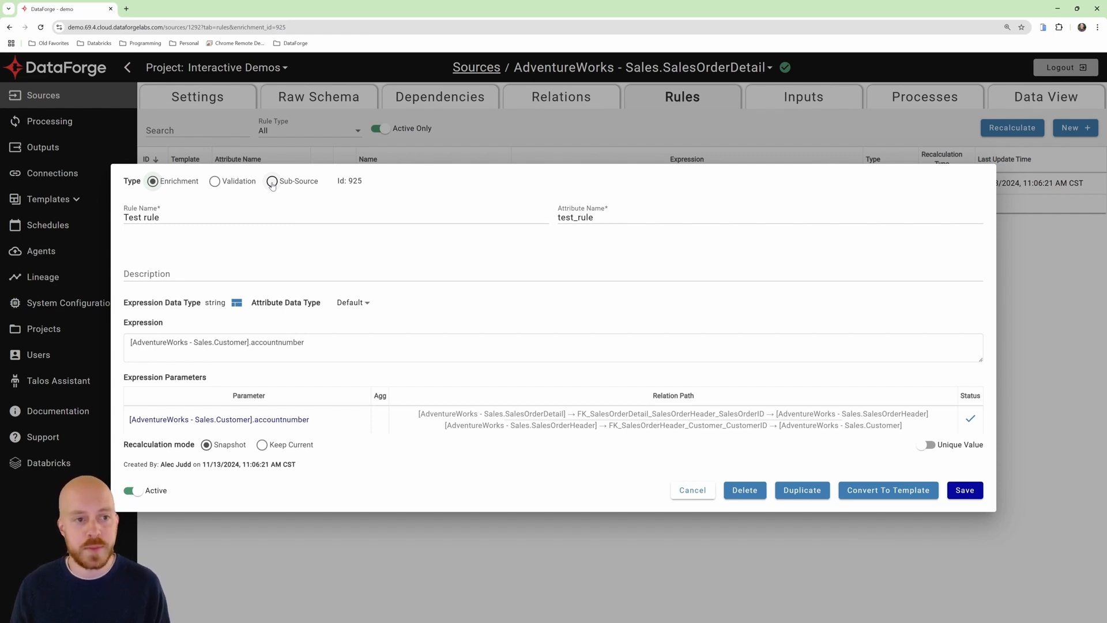
pyautogui.click(198, 217)
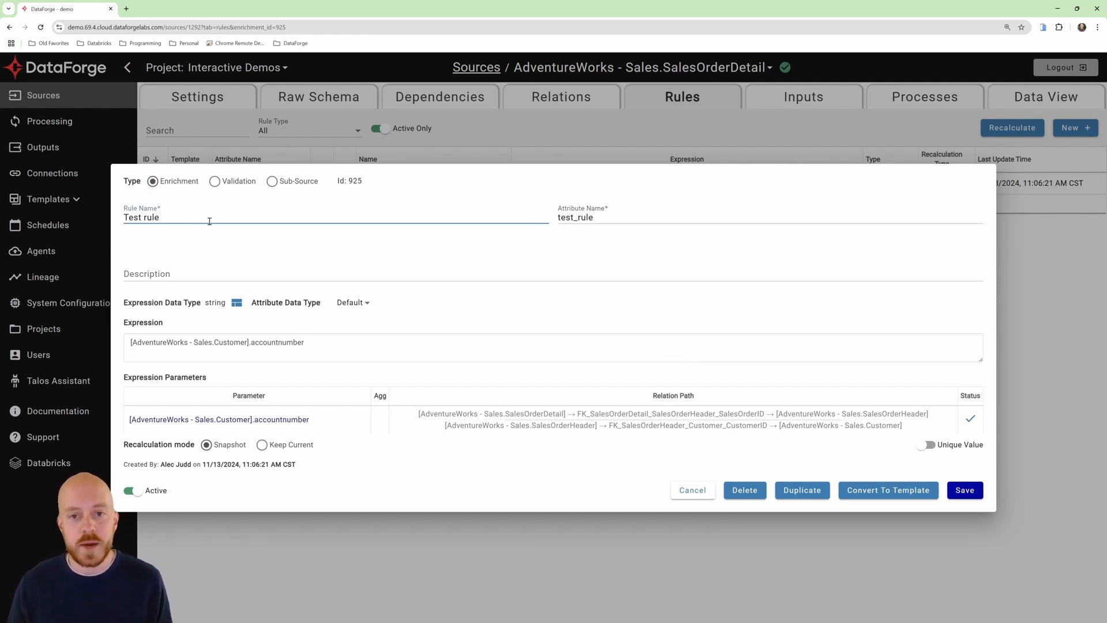
pyautogui.doubleClick(597, 218)
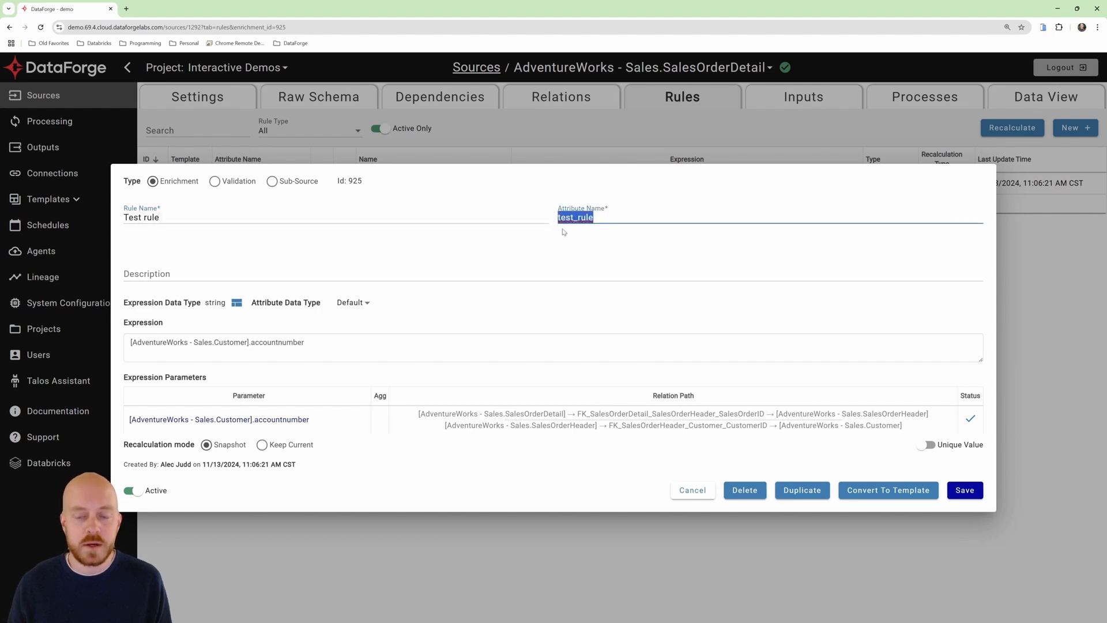
pyautogui.click(574, 238)
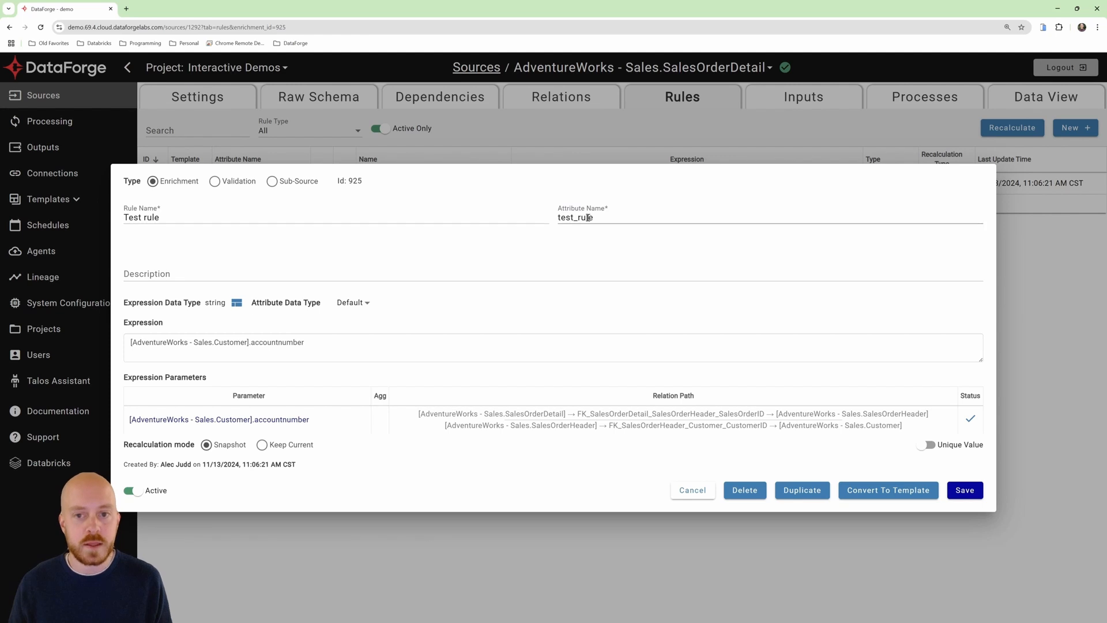
pyautogui.doubleClick(587, 217)
pyautogui.click(571, 244)
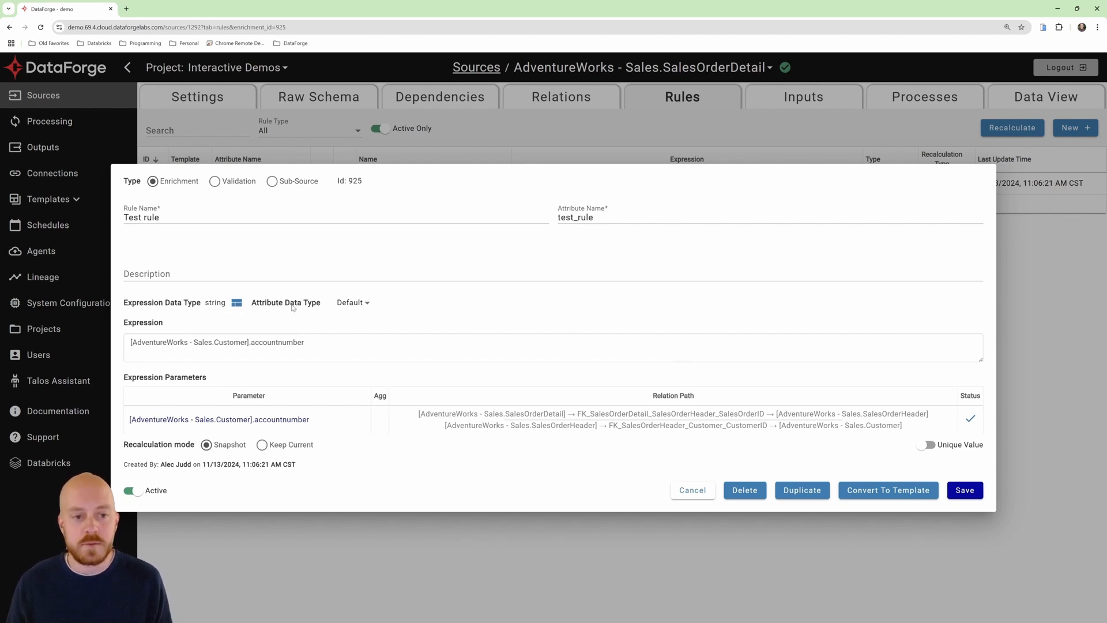
# - Examine the rule's attribute data type options, expression, relation path and Unique Value setting, and close it without saving
pyautogui.click(353, 303)
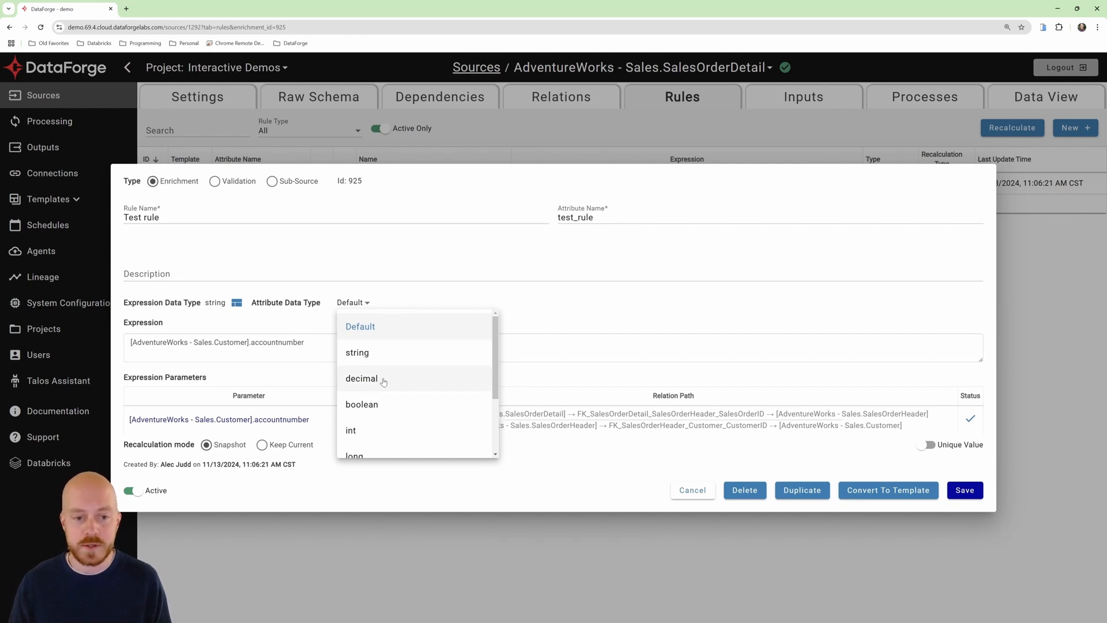
pyautogui.click(414, 301)
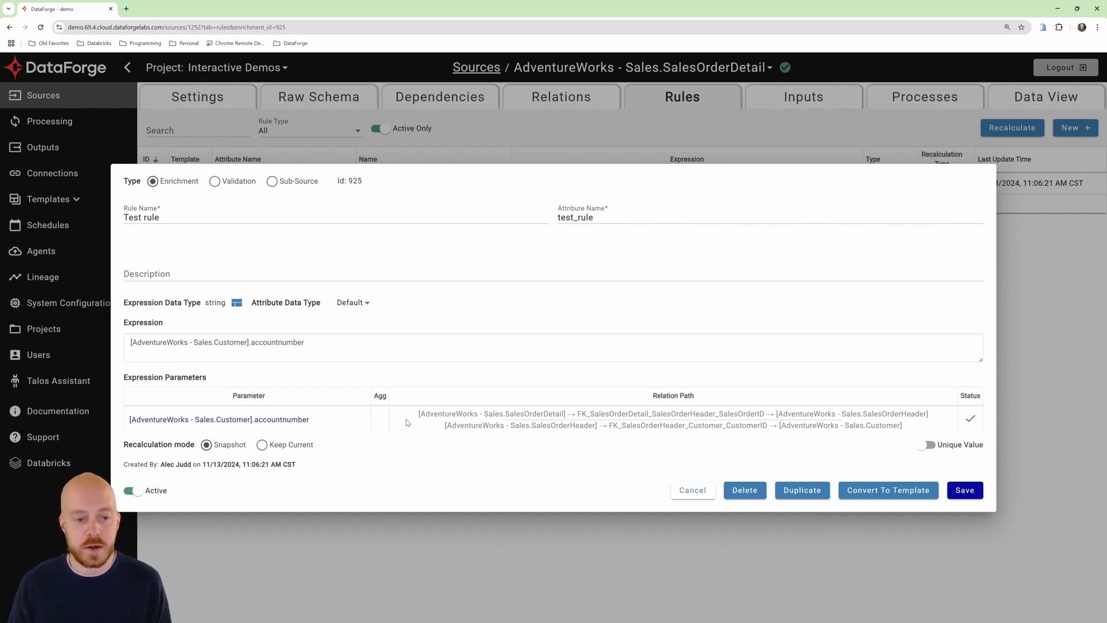
pyautogui.click(268, 422)
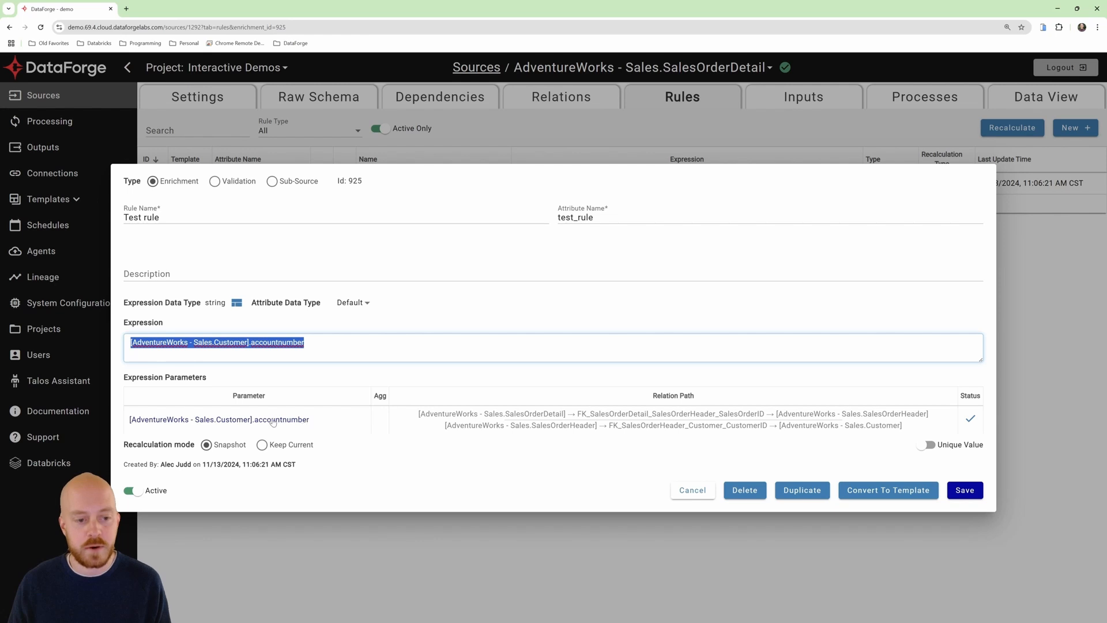
pyautogui.click(323, 379)
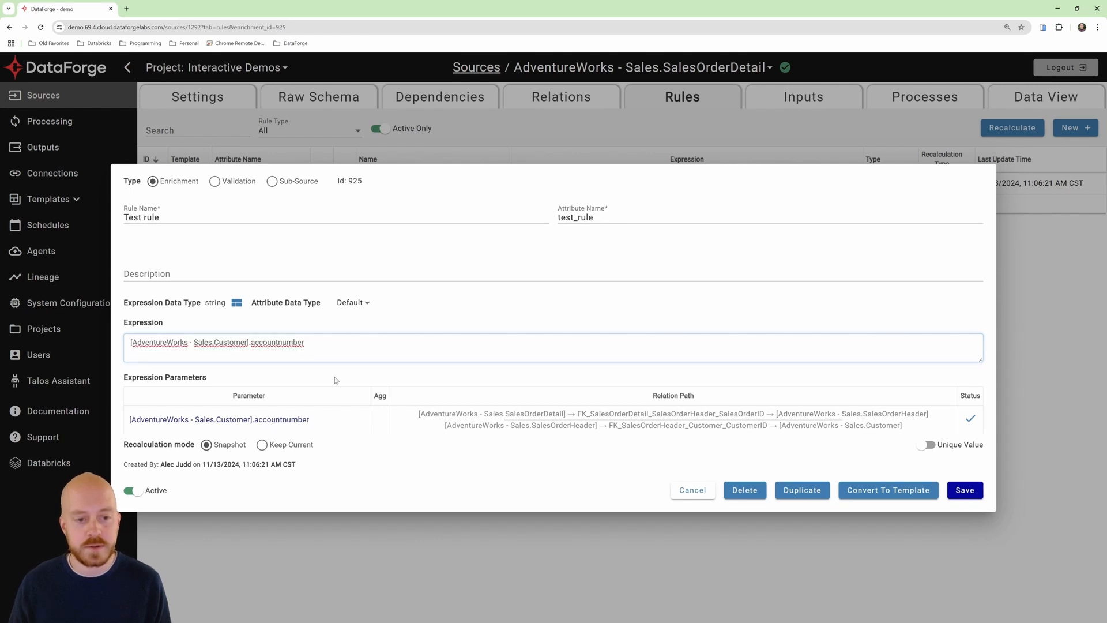
pyautogui.moveTo(433, 415)
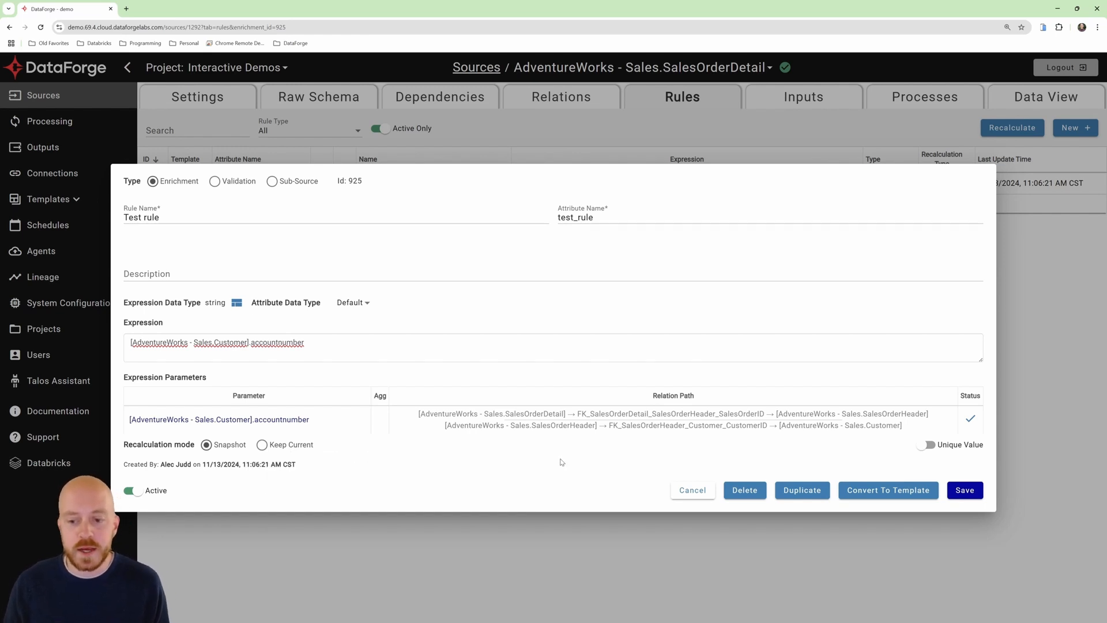
pyautogui.moveTo(945, 451)
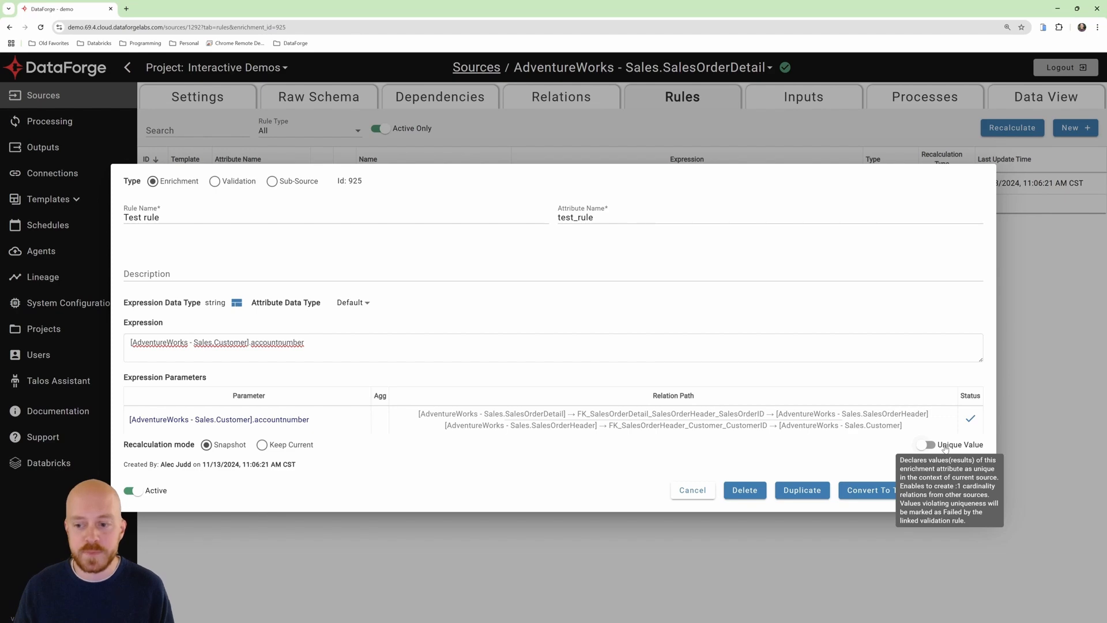
pyautogui.click(691, 490)
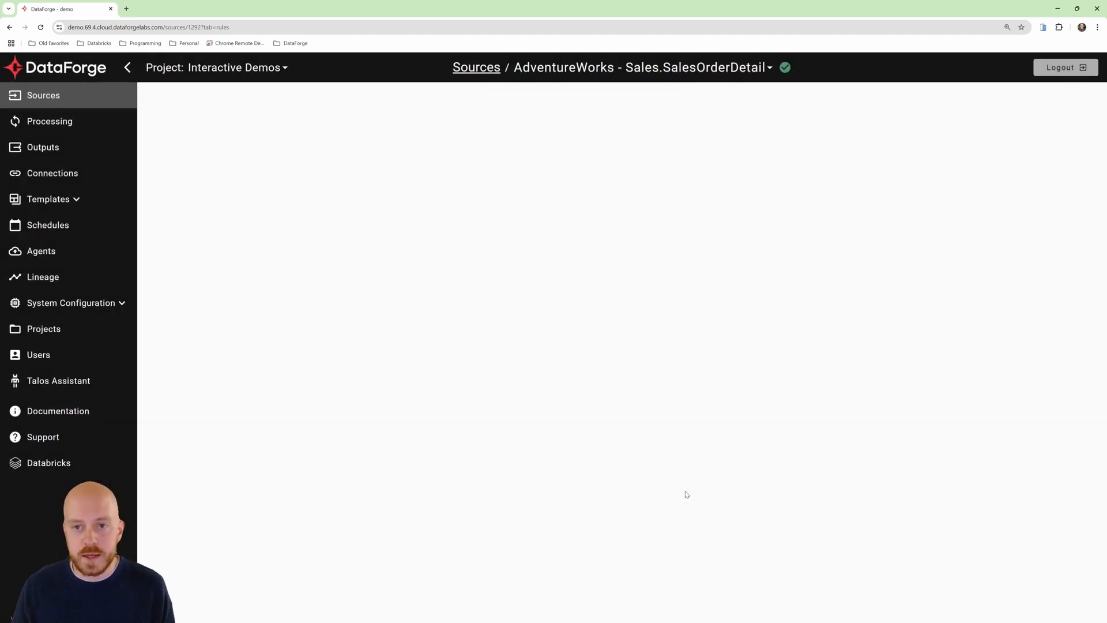
# - Switch to the Training project and open the relations of its SalesOrderDetail source
pyautogui.click(477, 68)
pyautogui.click(262, 70)
pyautogui.scroll(-5, 270, 167)
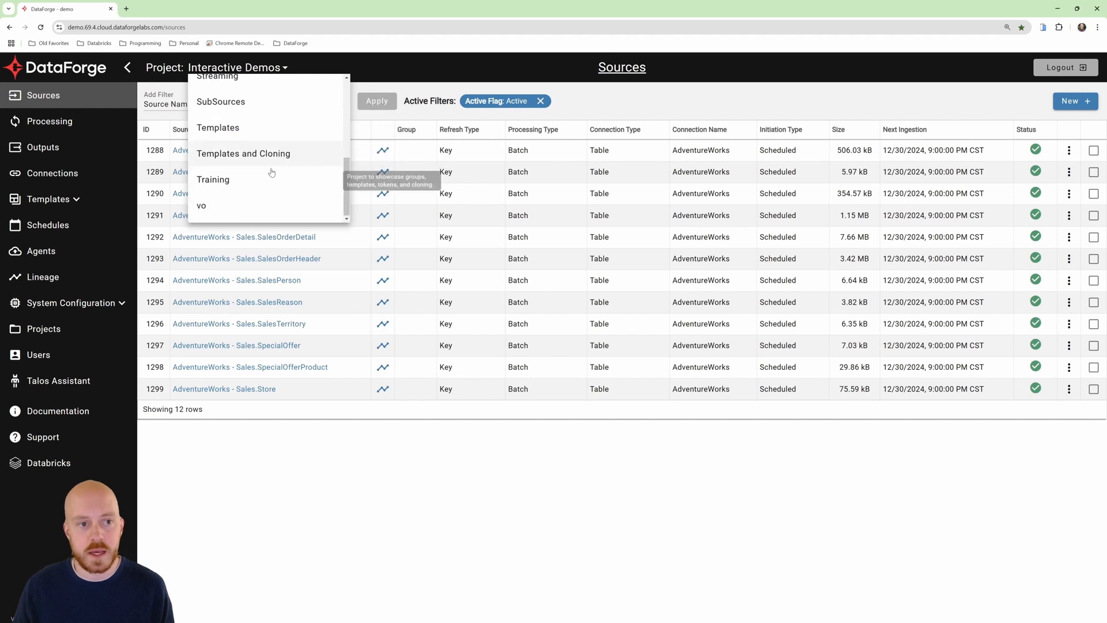
pyautogui.click(255, 178)
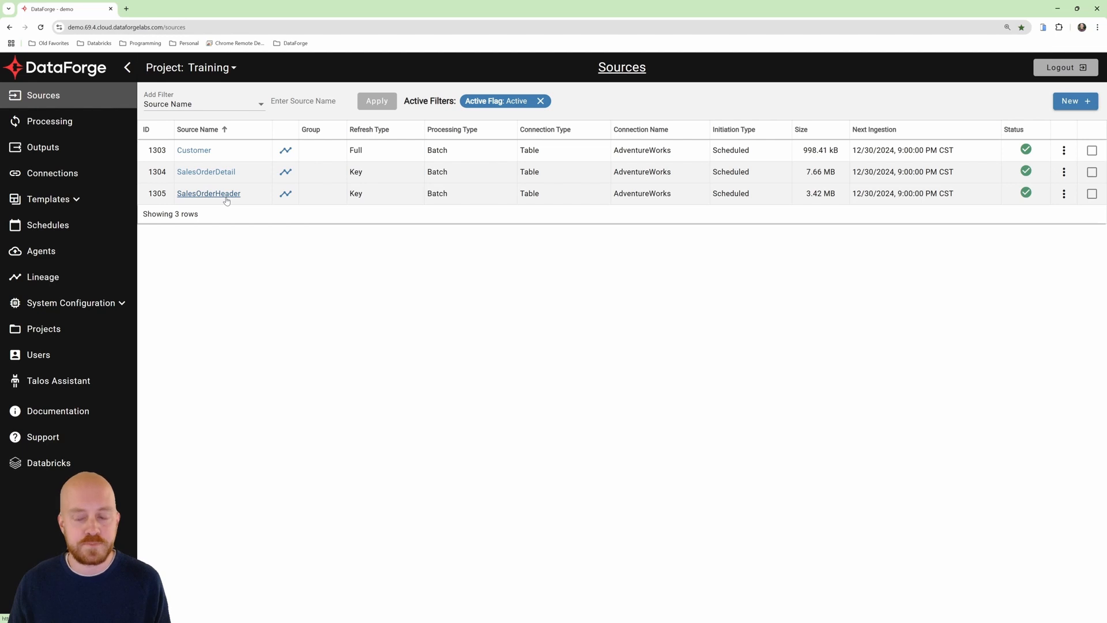
pyautogui.click(206, 172)
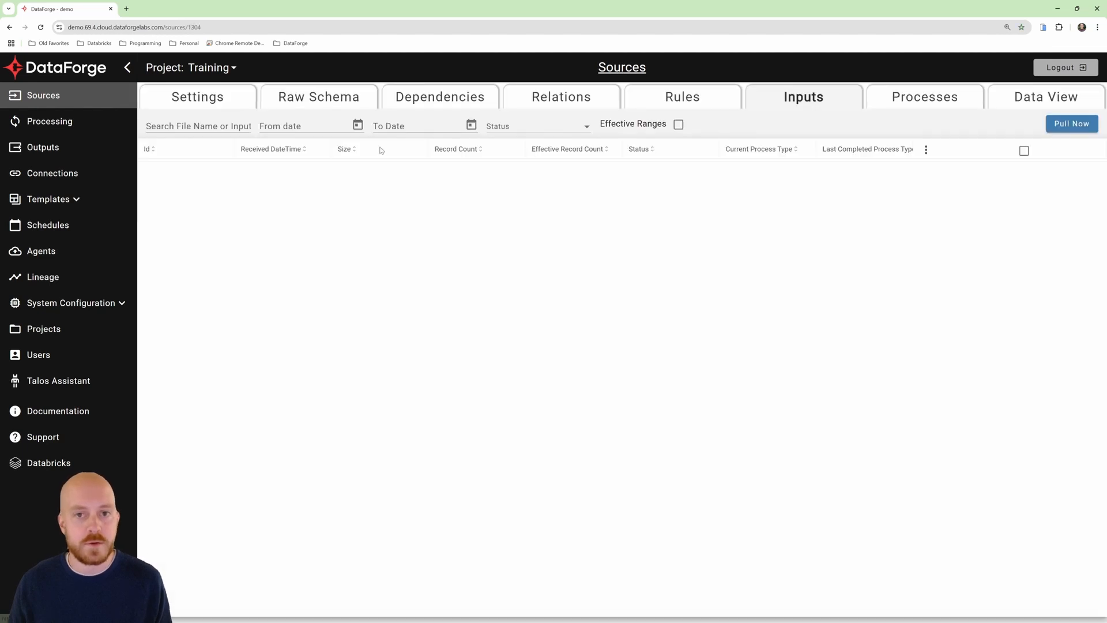
pyautogui.click(551, 100)
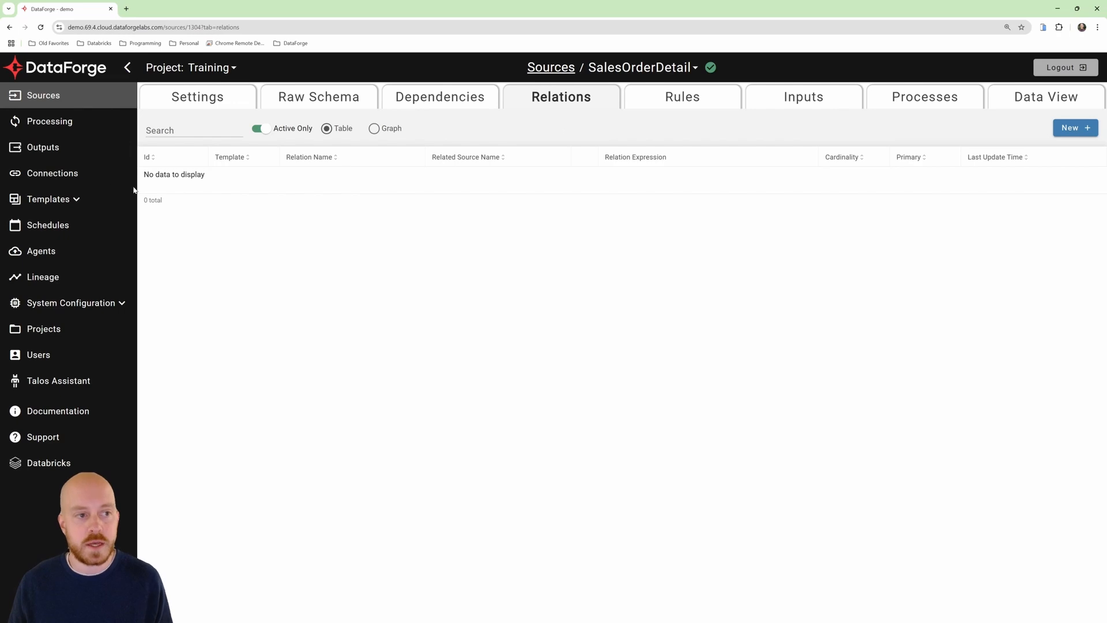
# - Open the connection metadata of the AdventureWorks connection and search its tables for "sales"
pyautogui.click(61, 174)
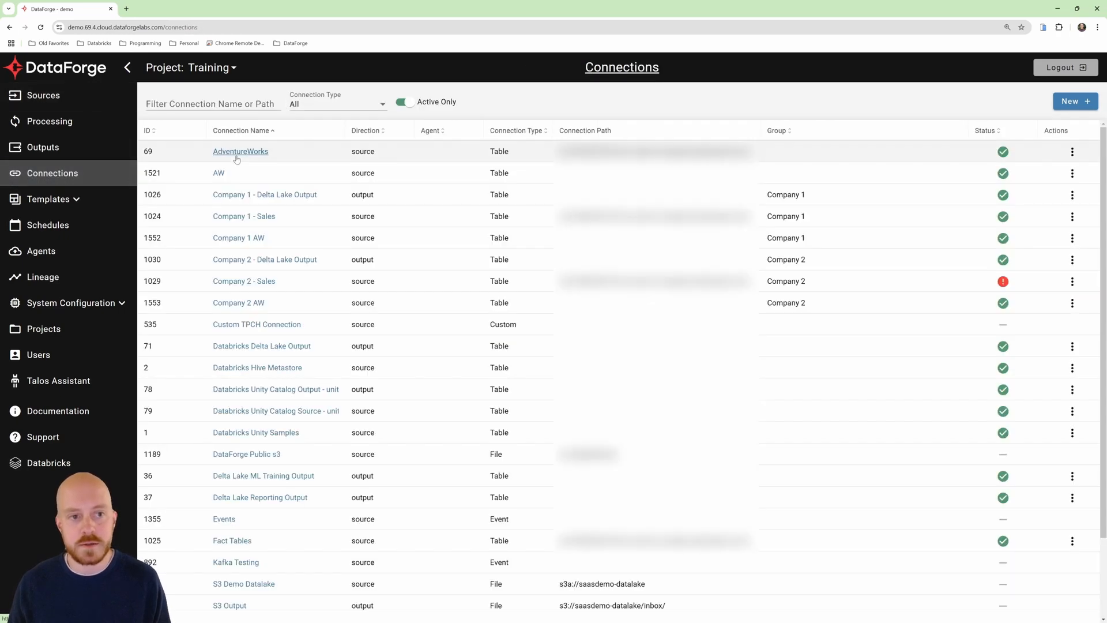
pyautogui.click(237, 155)
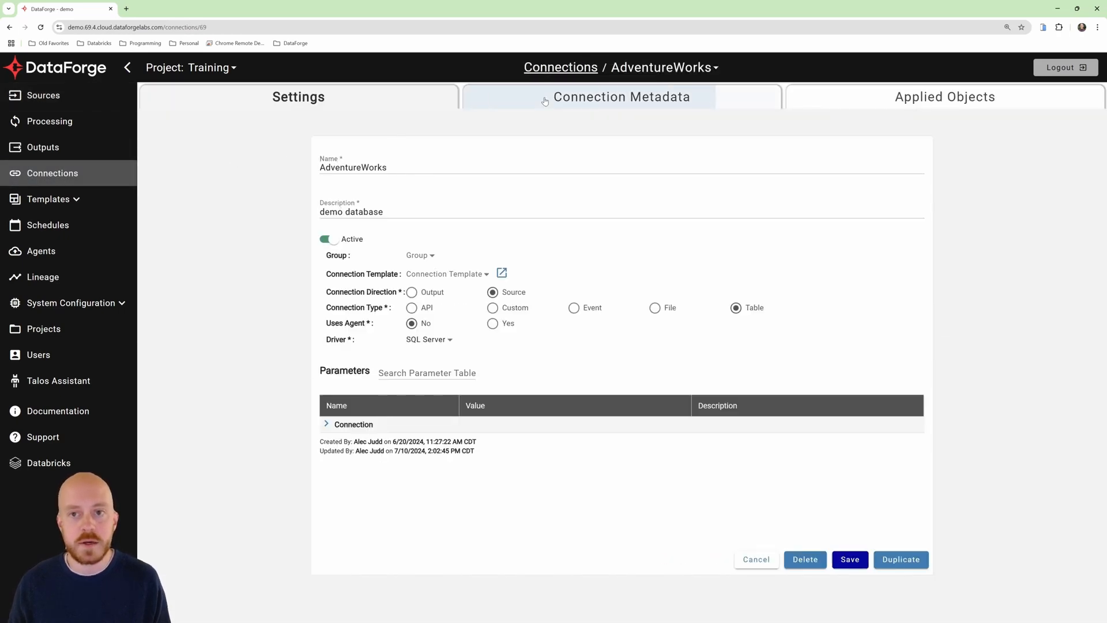
pyautogui.click(545, 101)
pyautogui.click(217, 133)
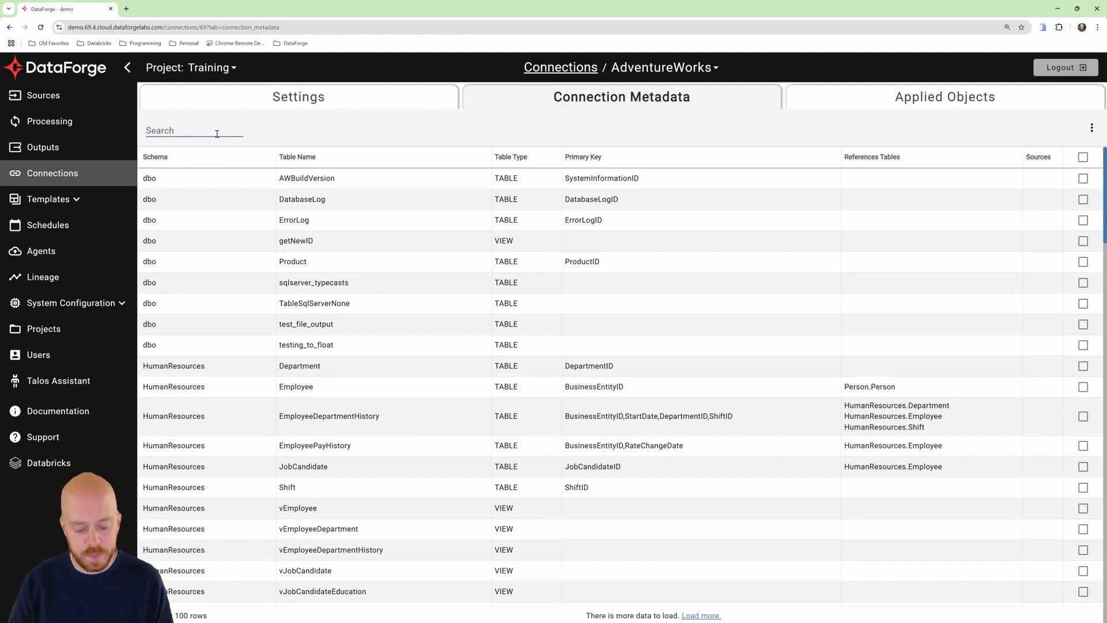
pyautogui.write('sales')
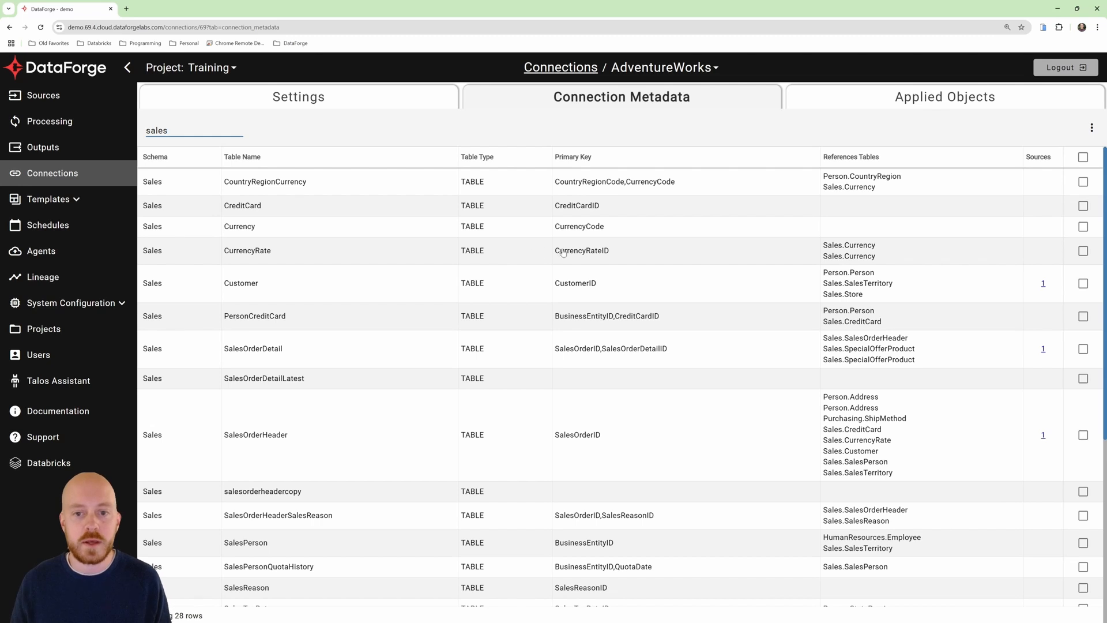
# - Examine source creation with Create Relations enabled for the Customer, SalesOrderDetail and SalesOrderHeader tables, and cancel without creating anything
pyautogui.click(1083, 283)
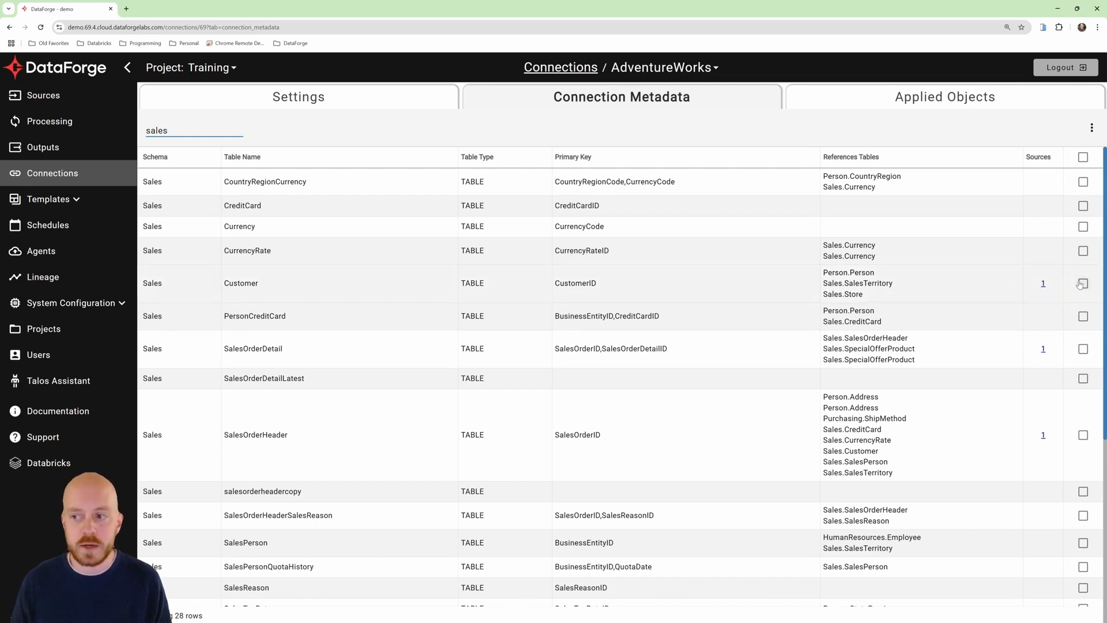
pyautogui.click(1083, 350)
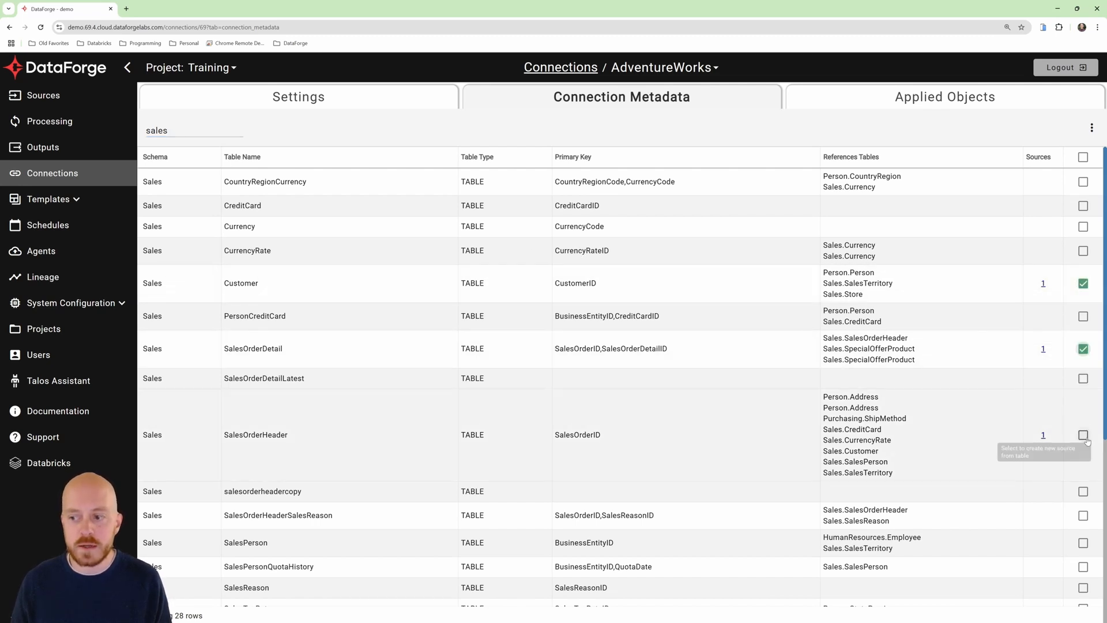
pyautogui.click(1083, 435)
pyautogui.click(1092, 127)
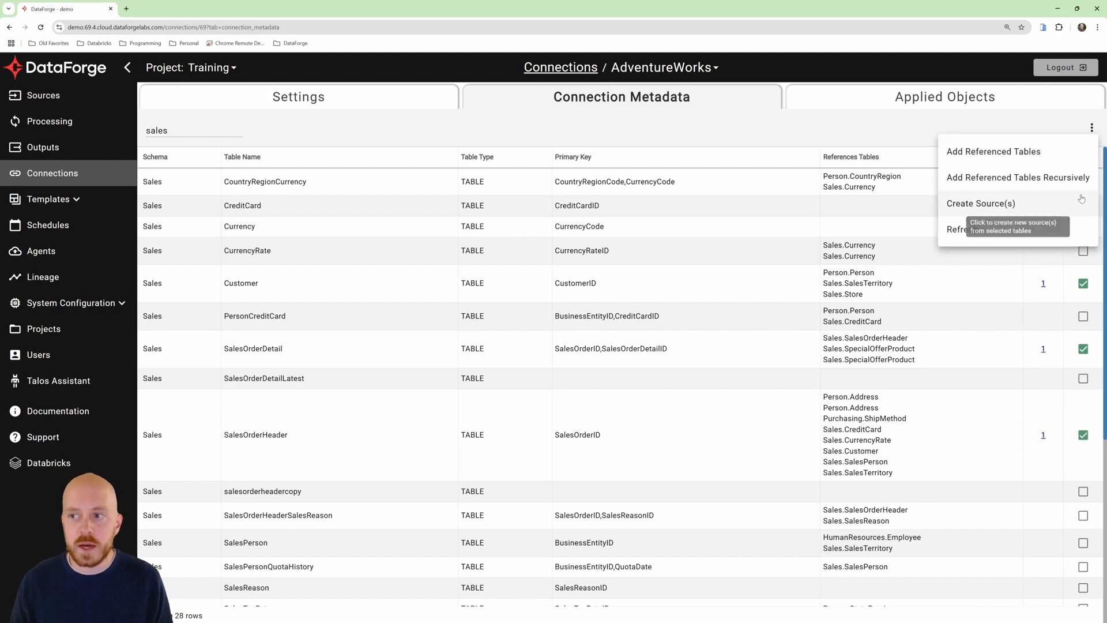
pyautogui.click(981, 202)
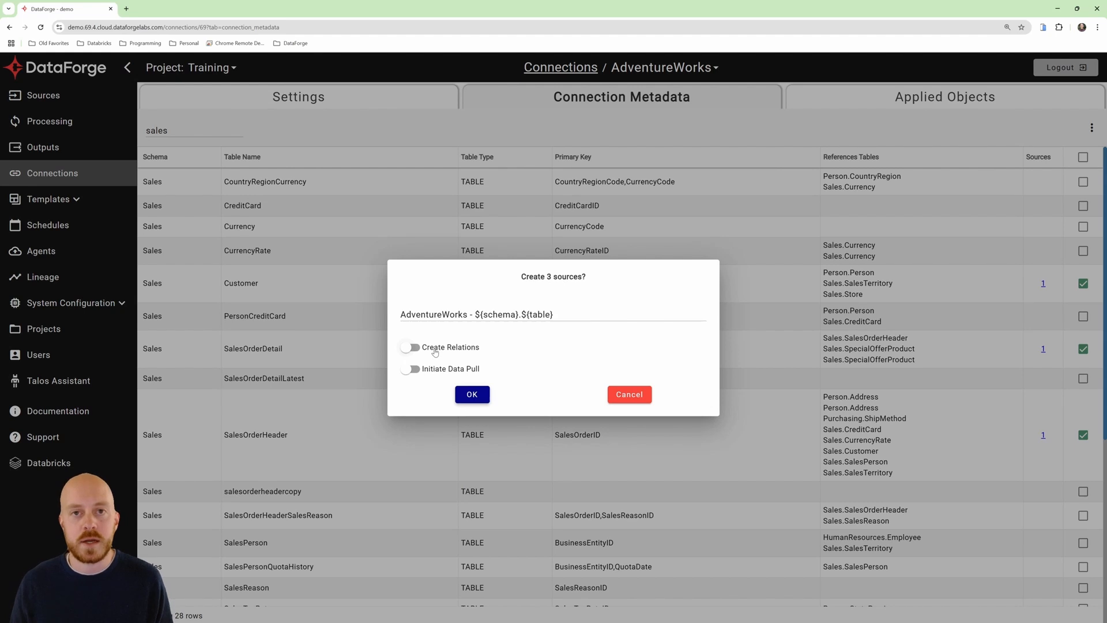
pyautogui.click(434, 352)
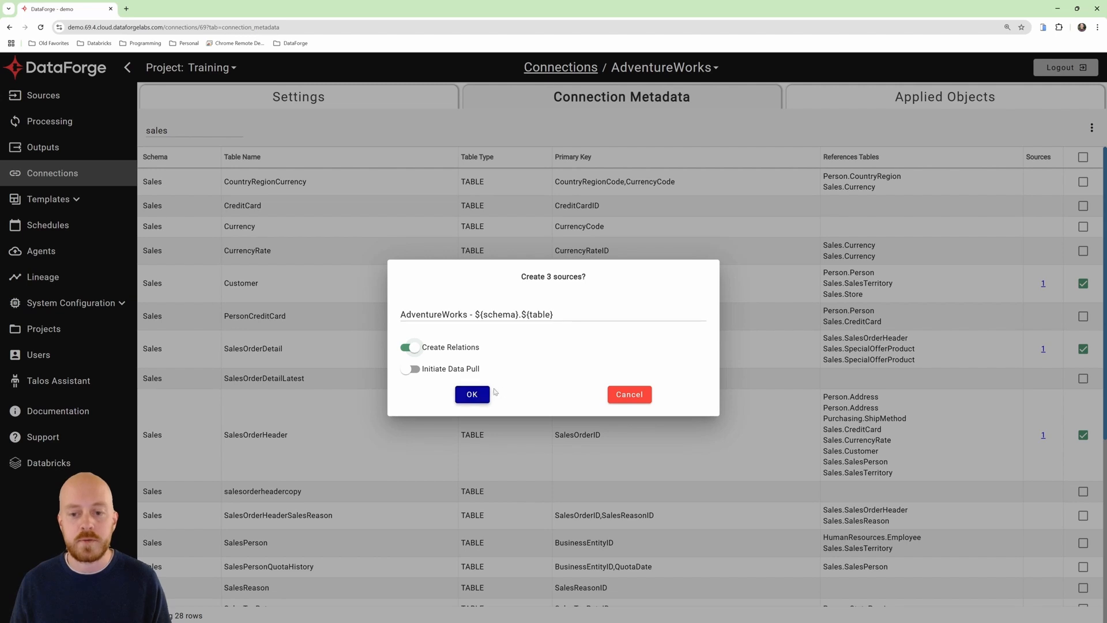
pyautogui.click(628, 397)
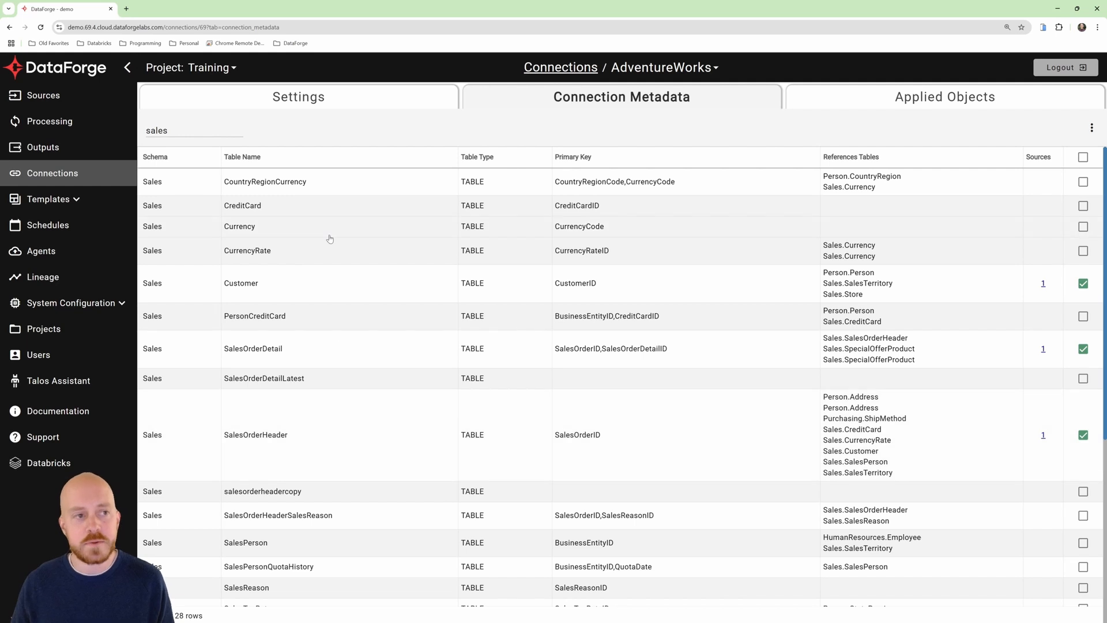
# - Open the raw schema of the SalesOrderDetail source and examine its unitprice and unitpricediscount columns
pyautogui.click(83, 99)
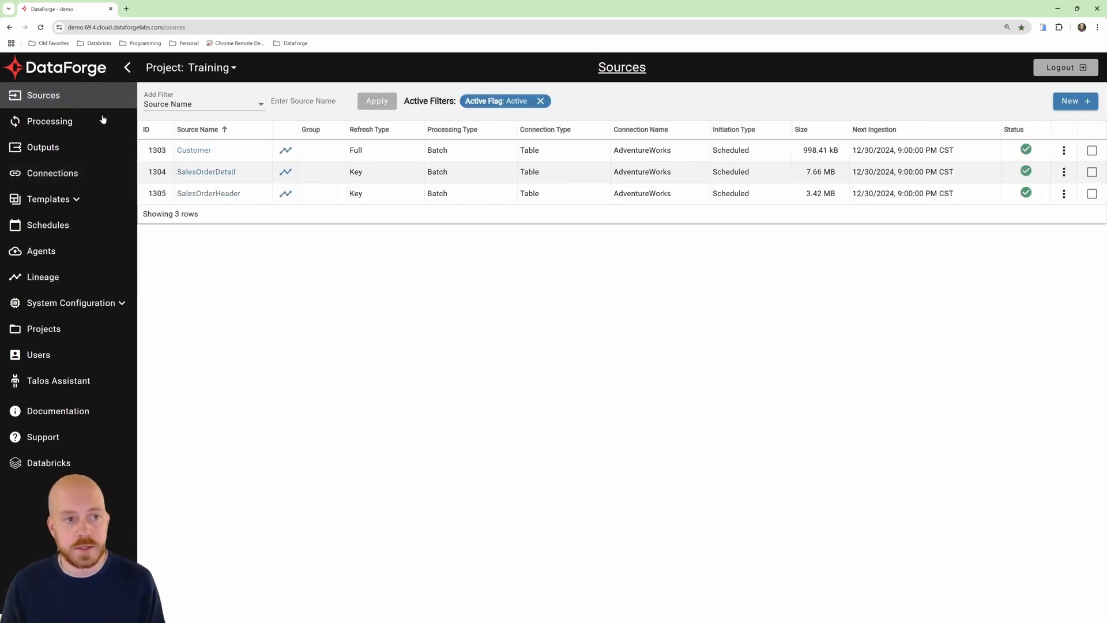
pyautogui.click(221, 172)
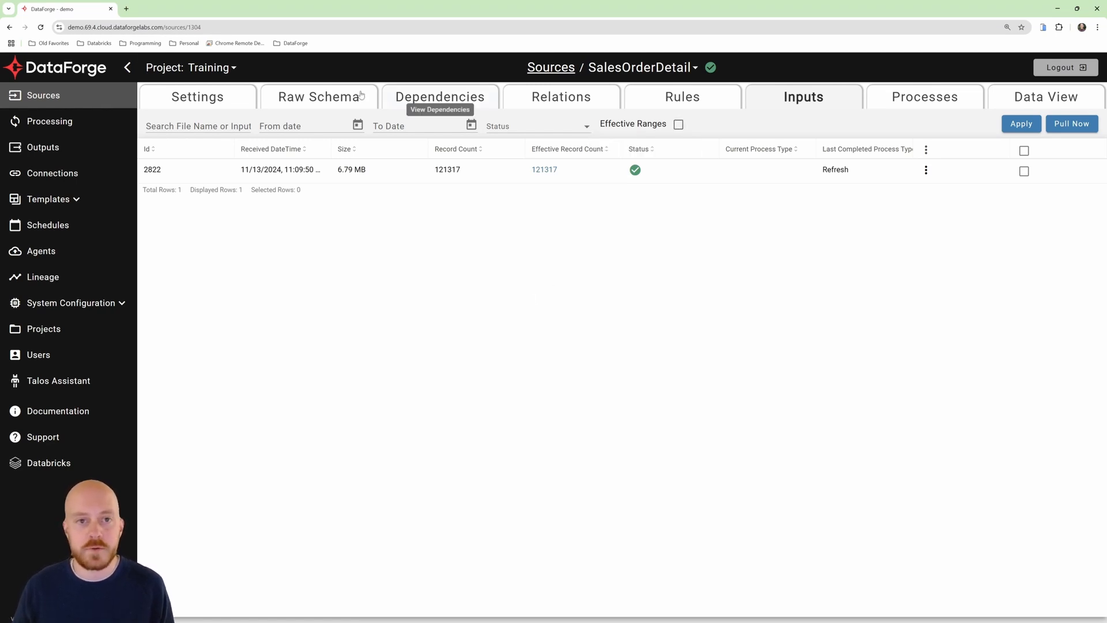
pyautogui.click(334, 97)
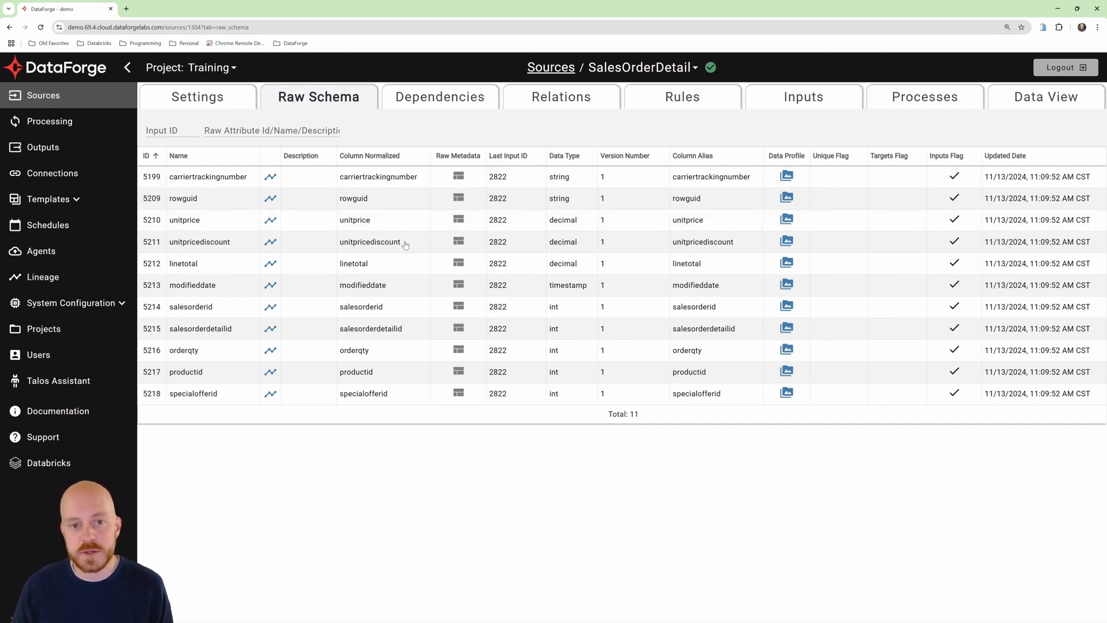
pyautogui.moveTo(373, 222); pyautogui.dragTo(351, 223)
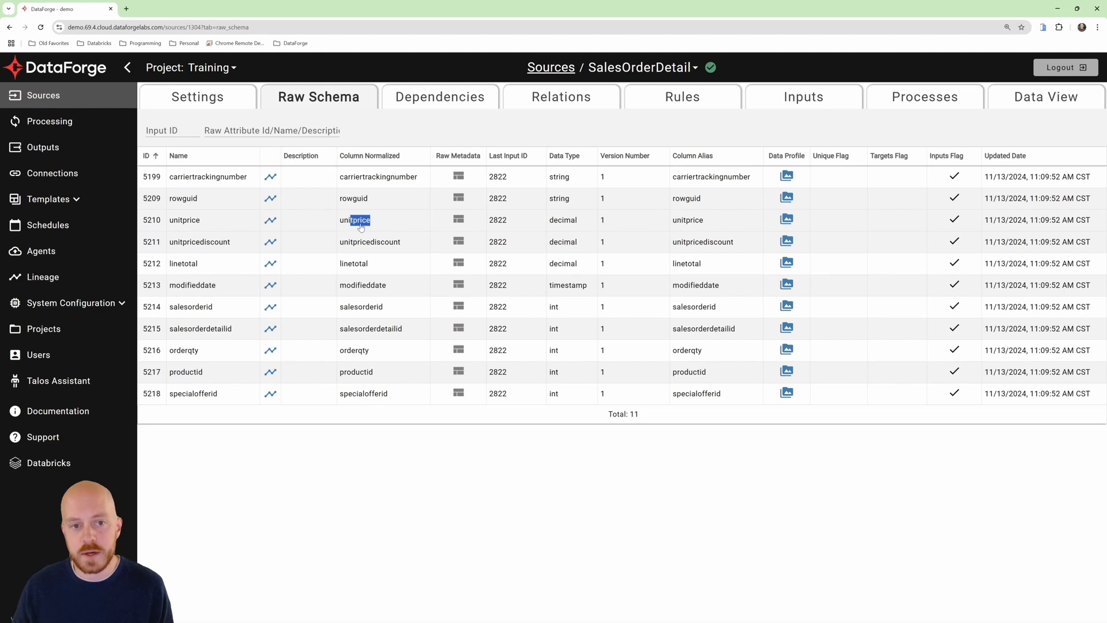
pyautogui.click(365, 237)
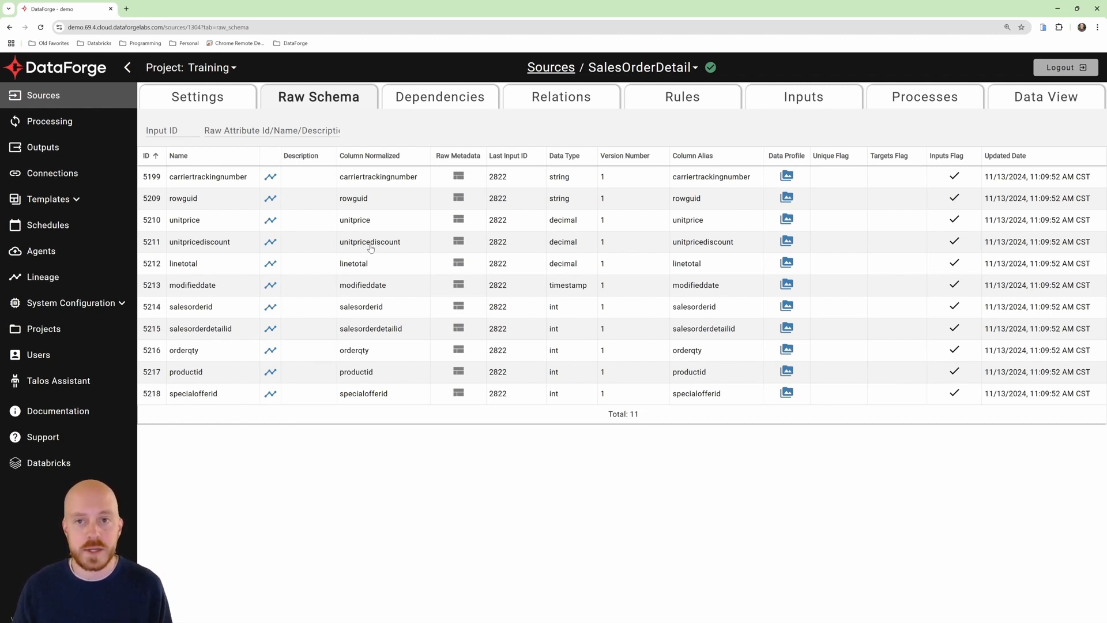
# - Start a new enrichment rule for the SalesOrderDetail source and name it Discounted Price
pyautogui.click(696, 99)
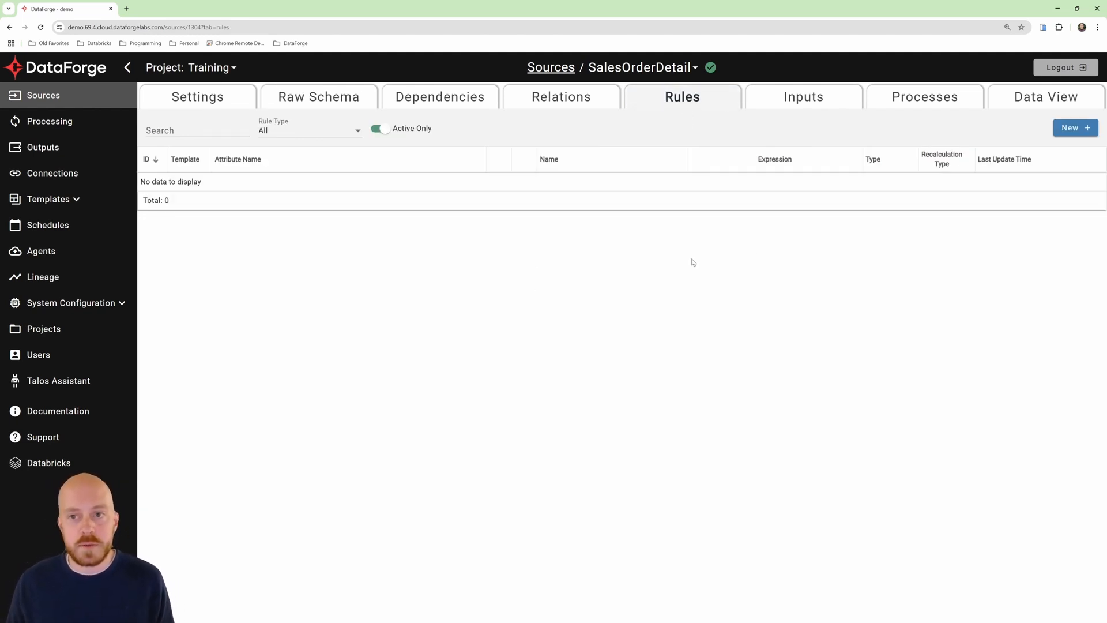
pyautogui.click(1071, 131)
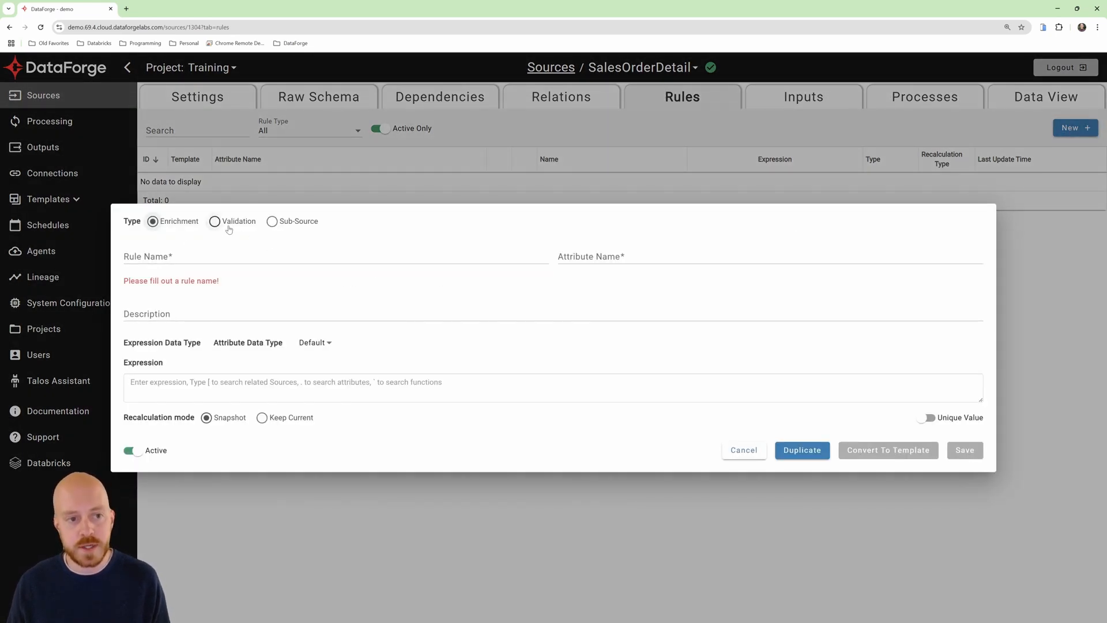
pyautogui.click(199, 257)
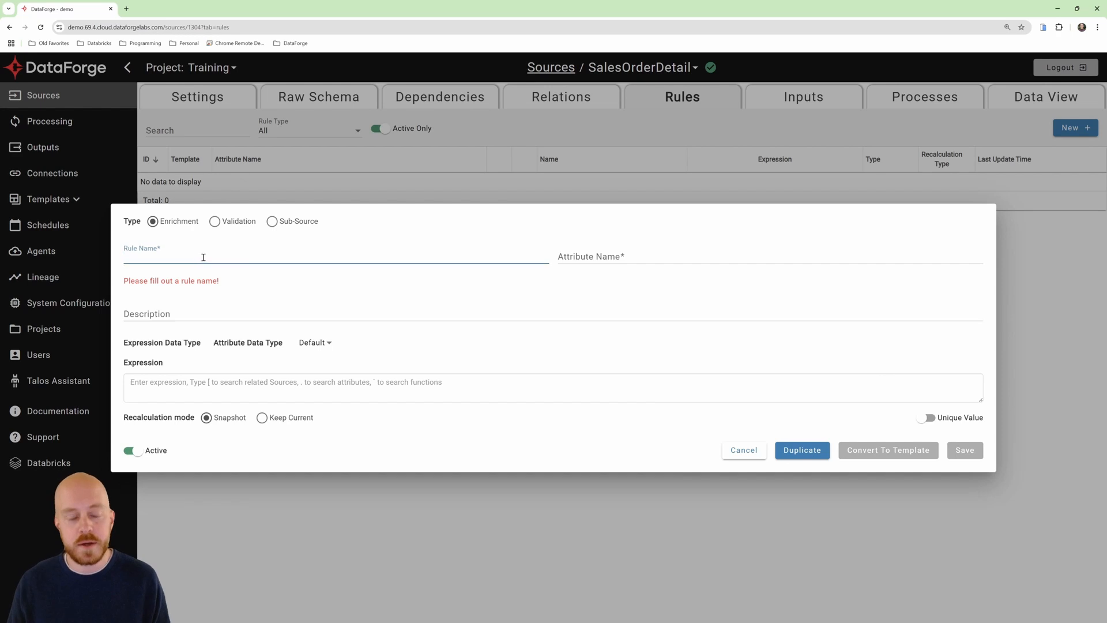
pyautogui.write('D')
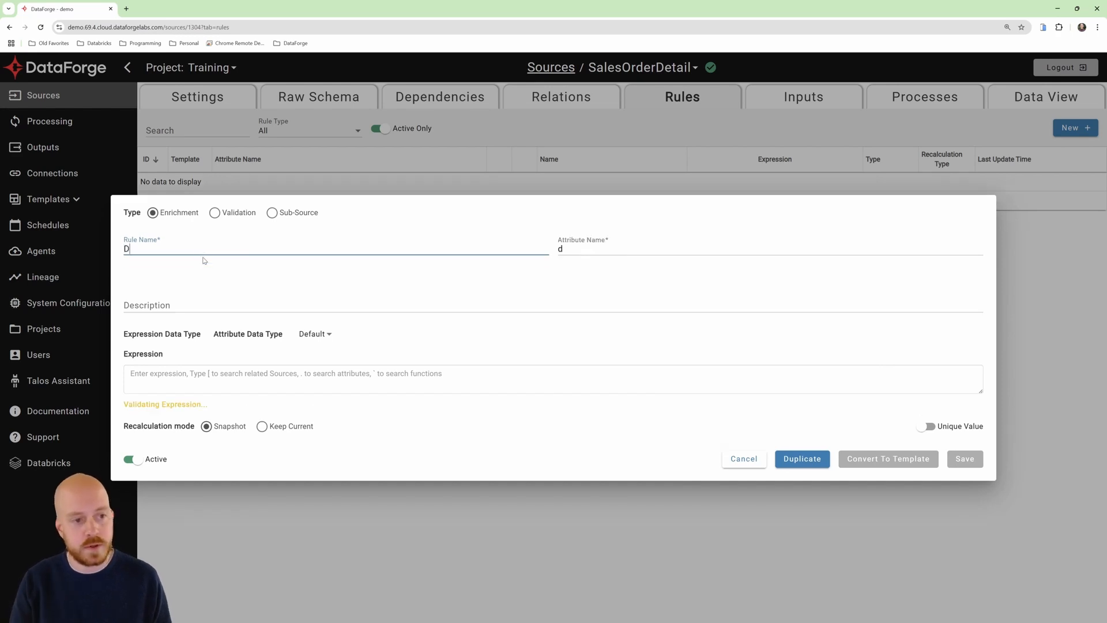
pyautogui.write('iscounted Price')
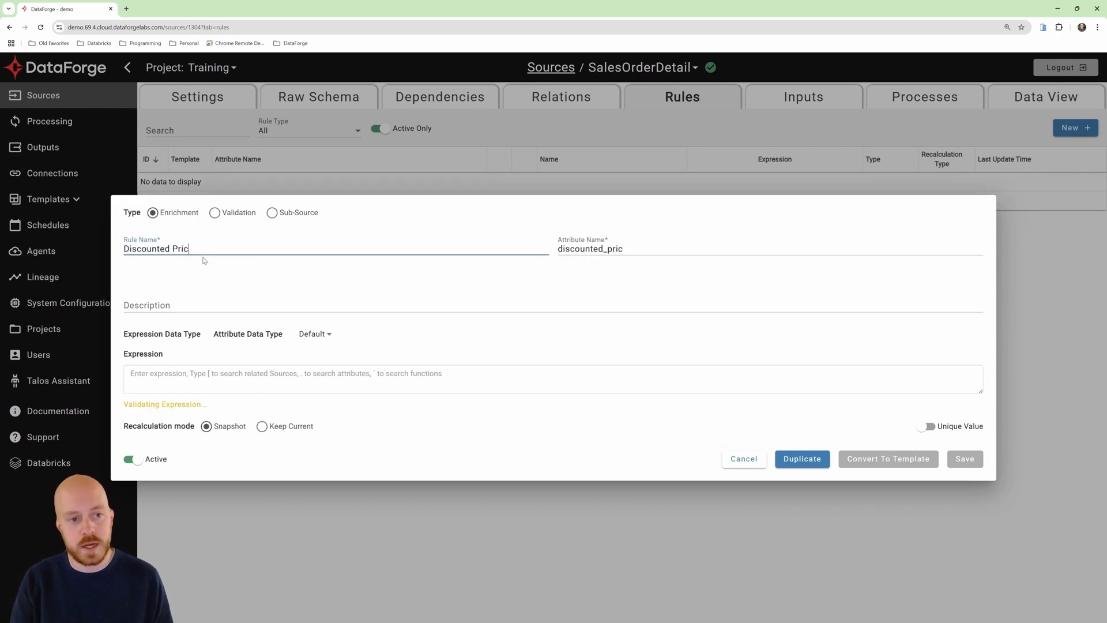
# - Browse the attributes available to the current source and begin the rule's expression with [This].unitprice
pyautogui.click(237, 374)
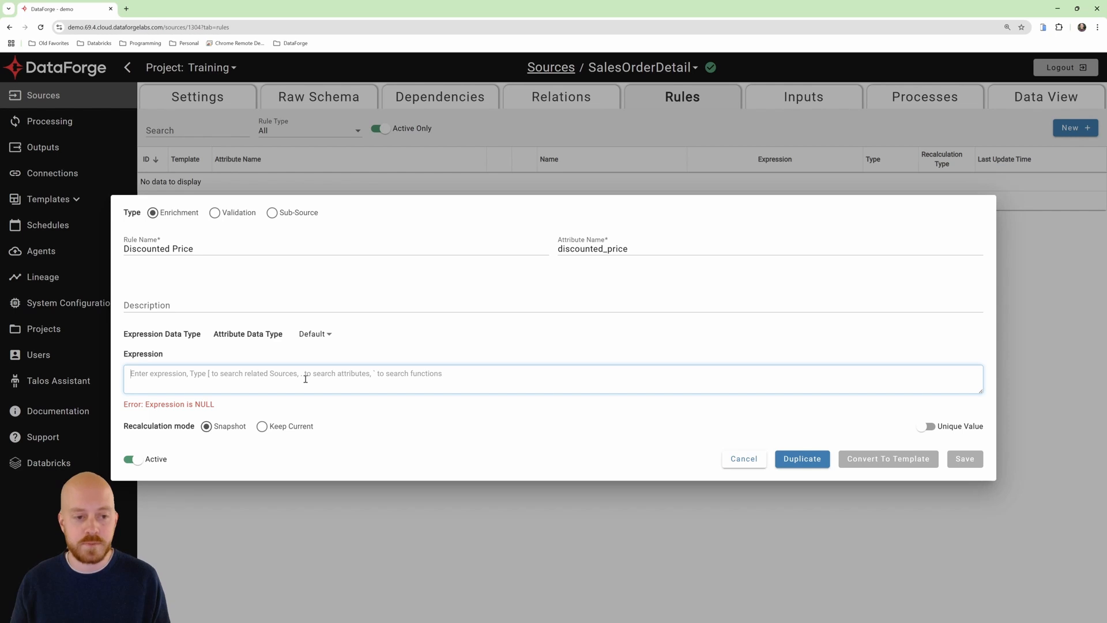
pyautogui.write('[')
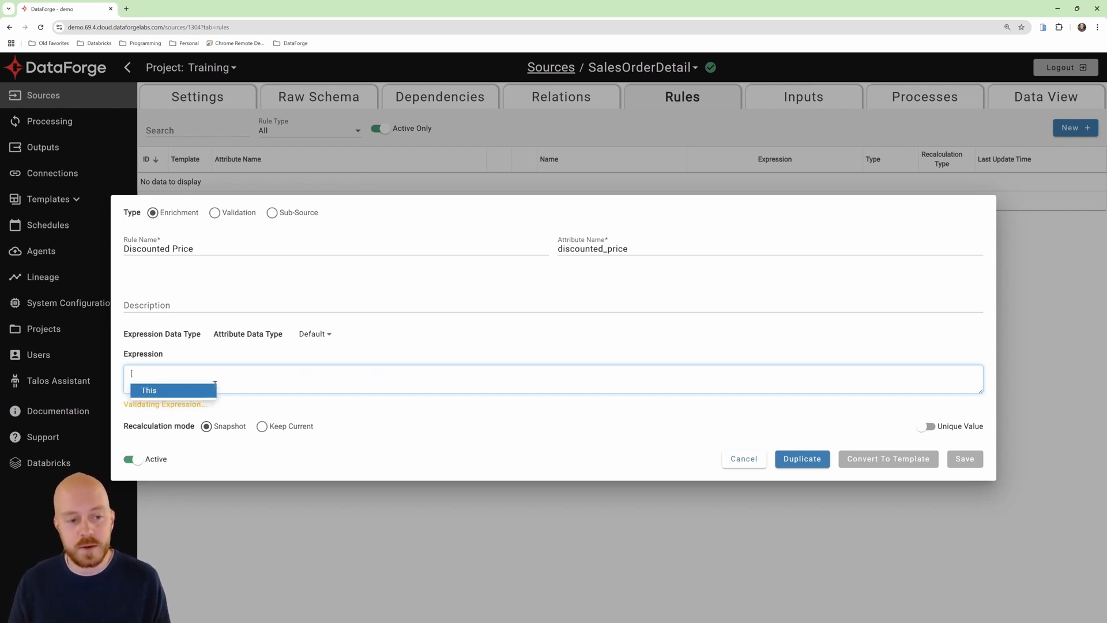
pyautogui.click(172, 393)
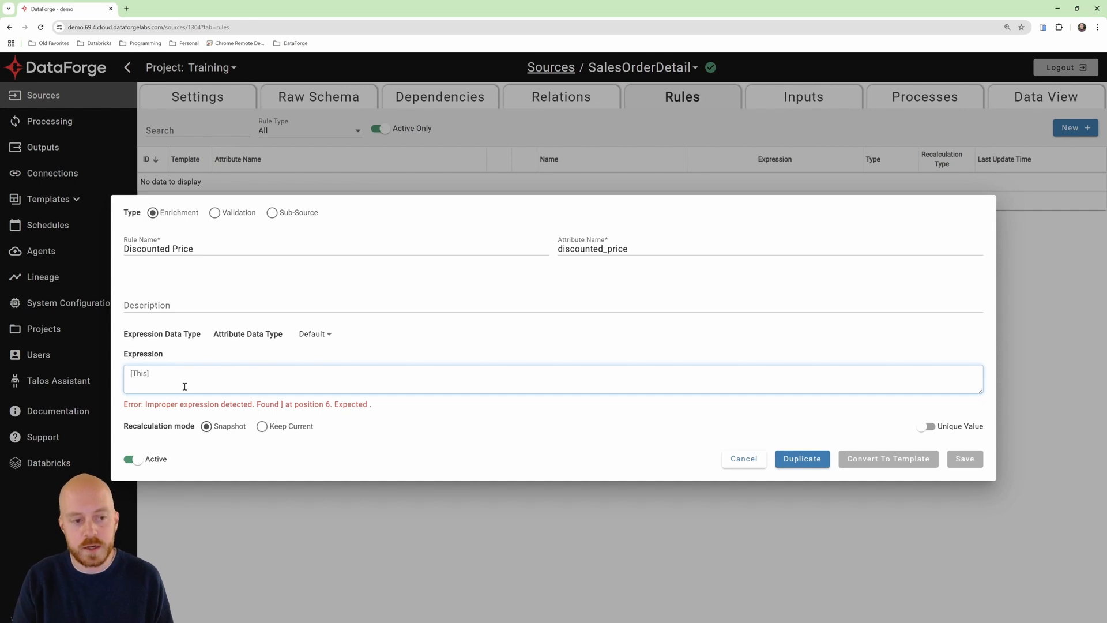
pyautogui.write('.')
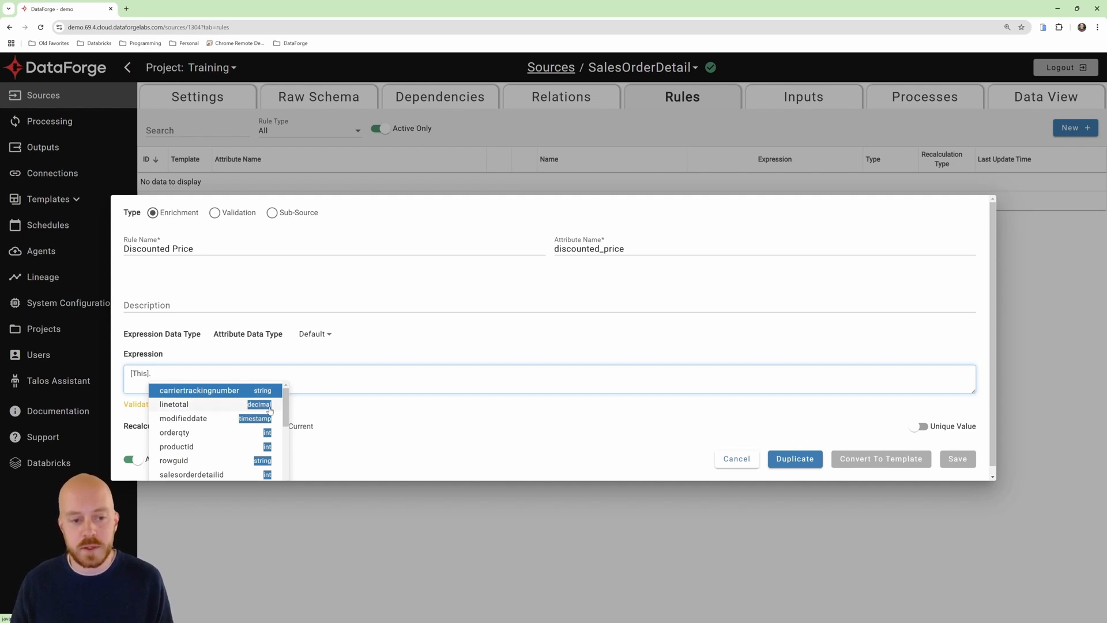
pyautogui.scroll(-3, 263, 418)
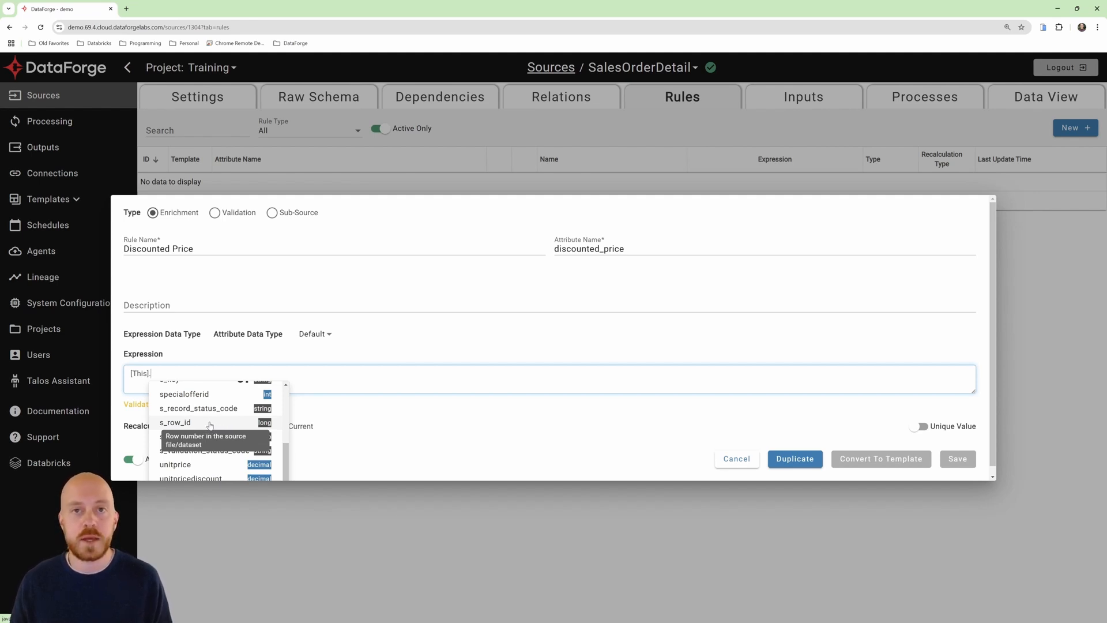
pyautogui.scroll(3, 254, 415)
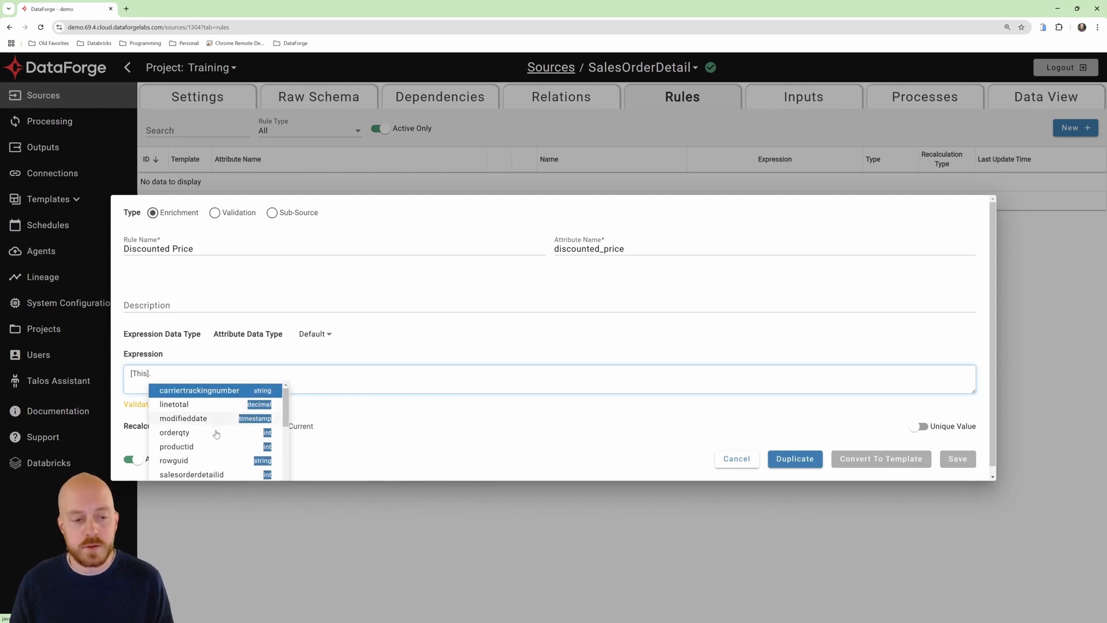
pyautogui.scroll(-3, 222, 440)
pyautogui.moveTo(243, 447)
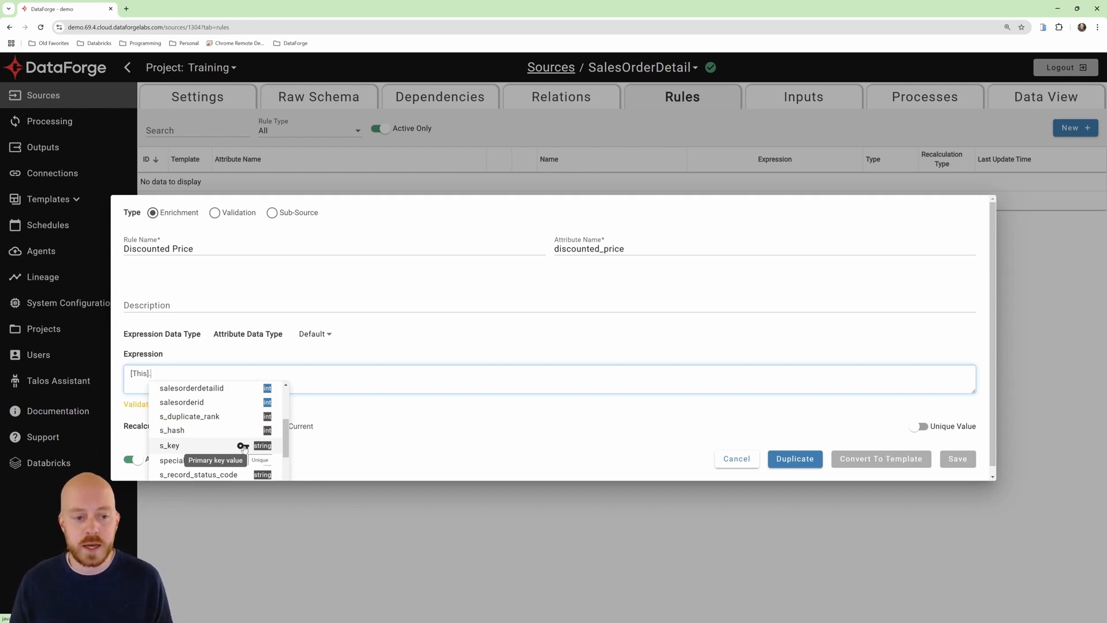
pyautogui.scroll(3, 243, 447)
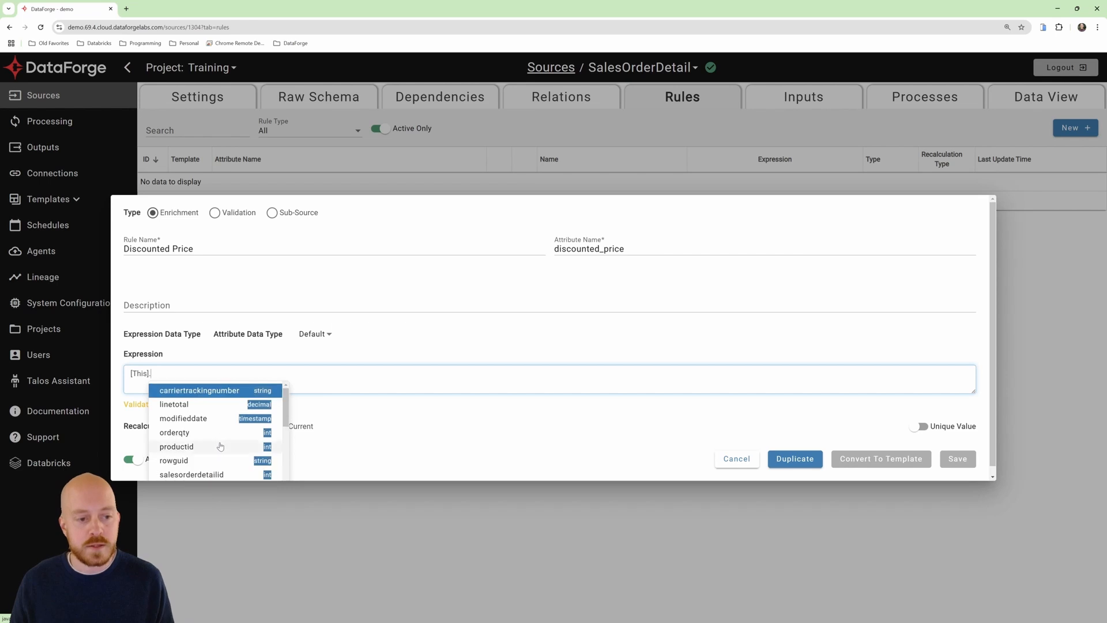
pyautogui.write('unitpric')
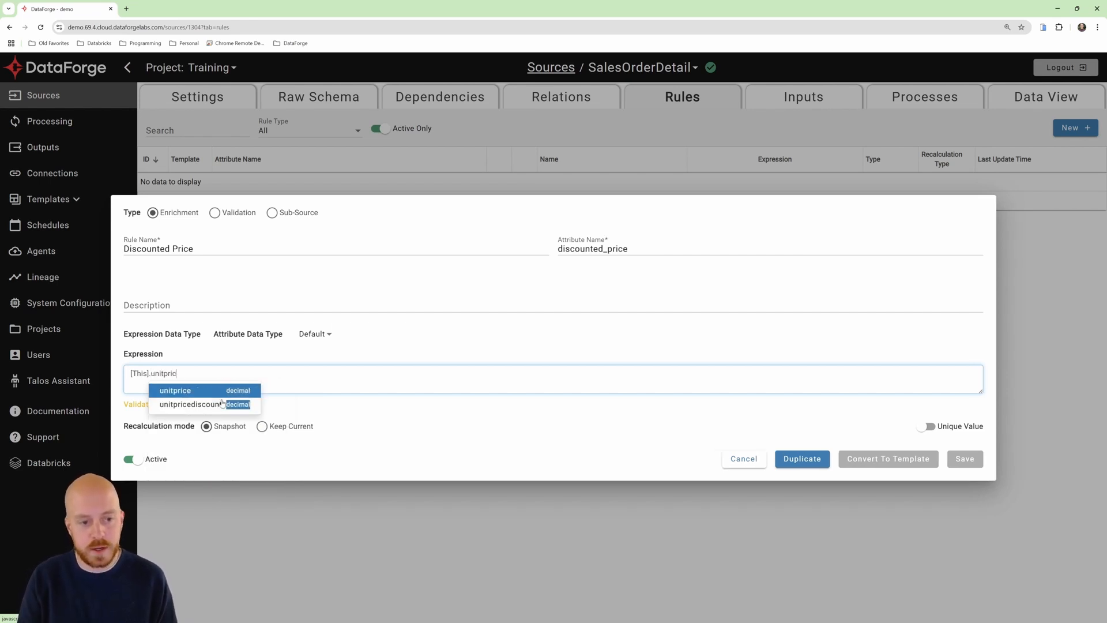
pyautogui.press('Return')
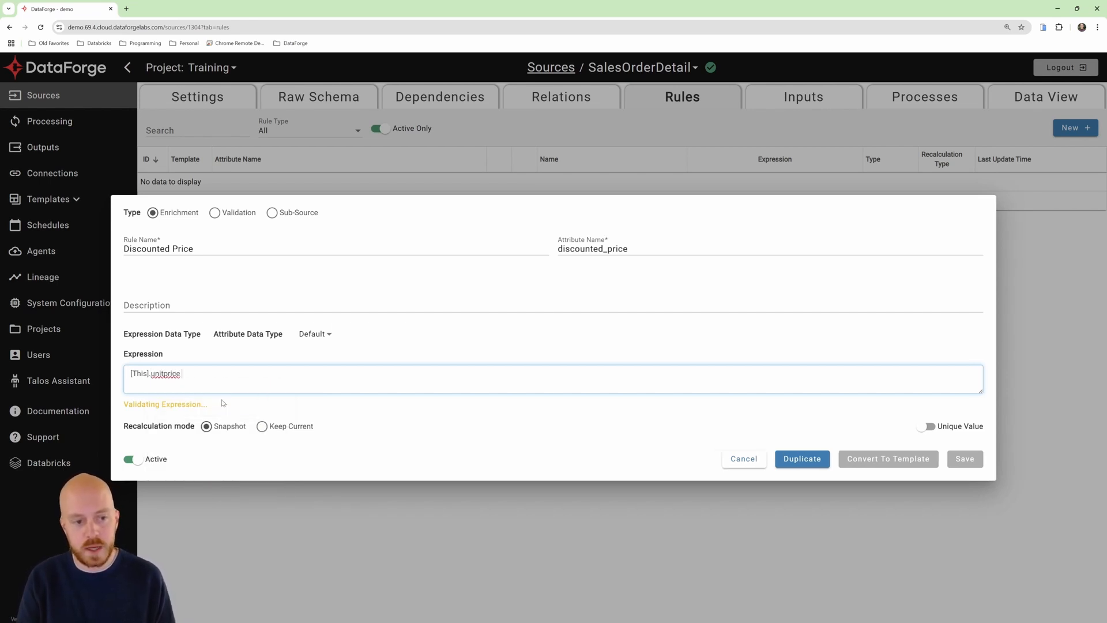
# - Complete the expression as [This].unitprice * (1-[This].unitpricediscount)
pyautogui.write('* (1-')
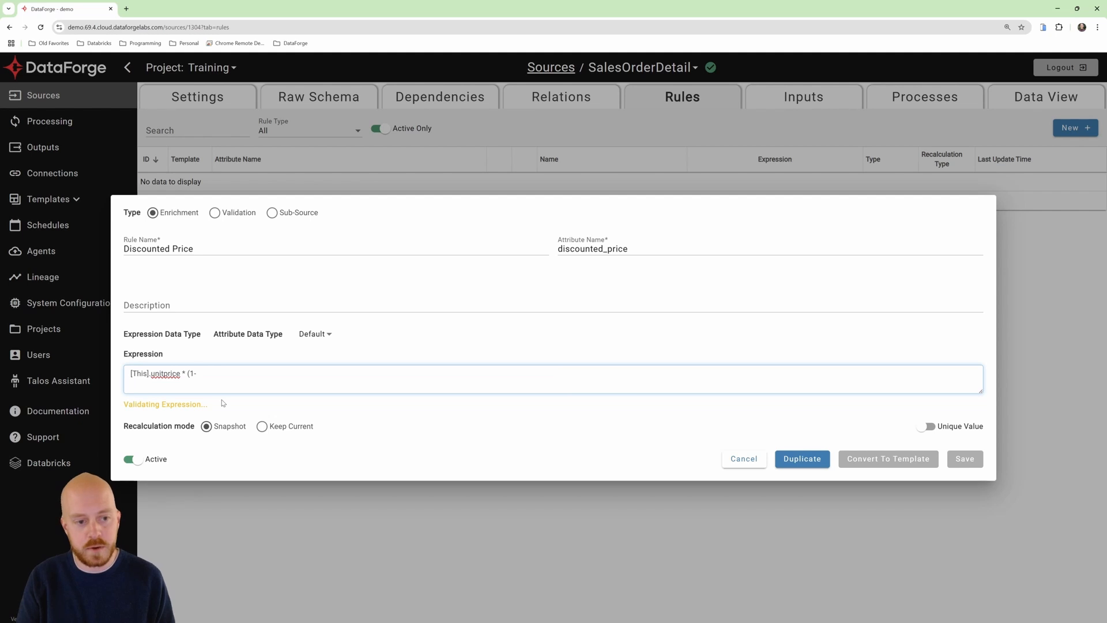
pyautogui.write('[')
pyautogui.click(222, 400)
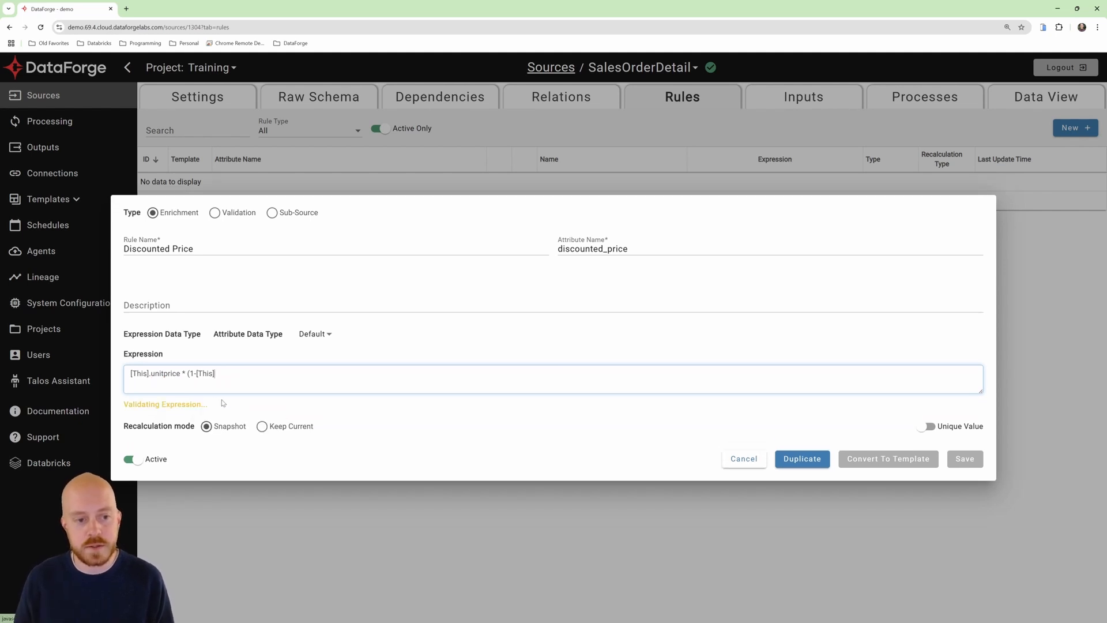
pyautogui.write('.')
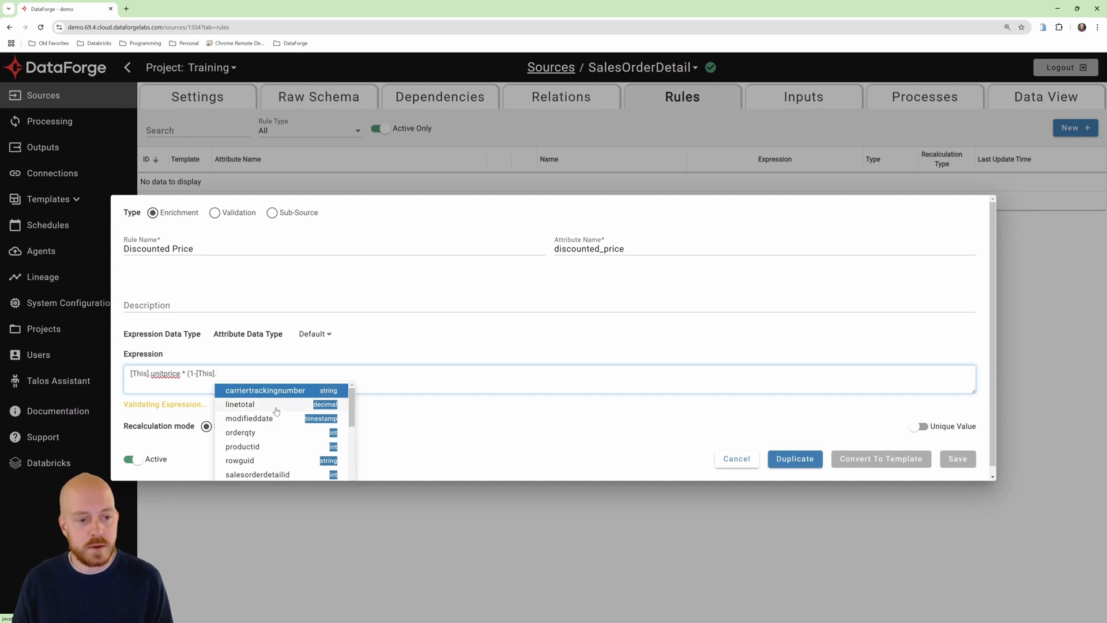
pyautogui.write('unit')
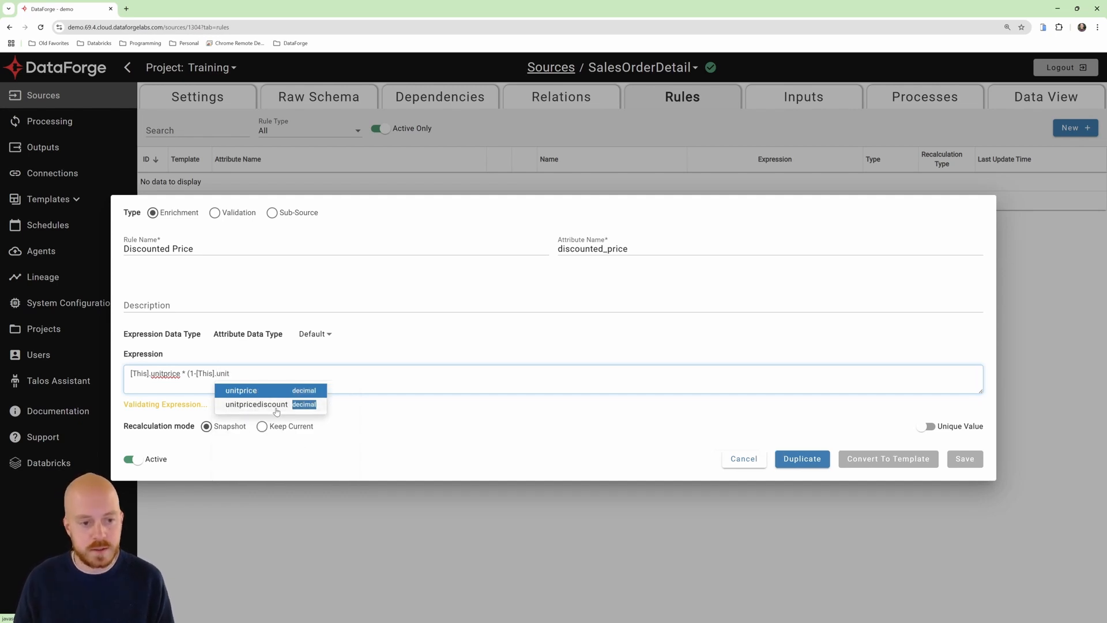
pyautogui.click(277, 410)
pyautogui.write(')')
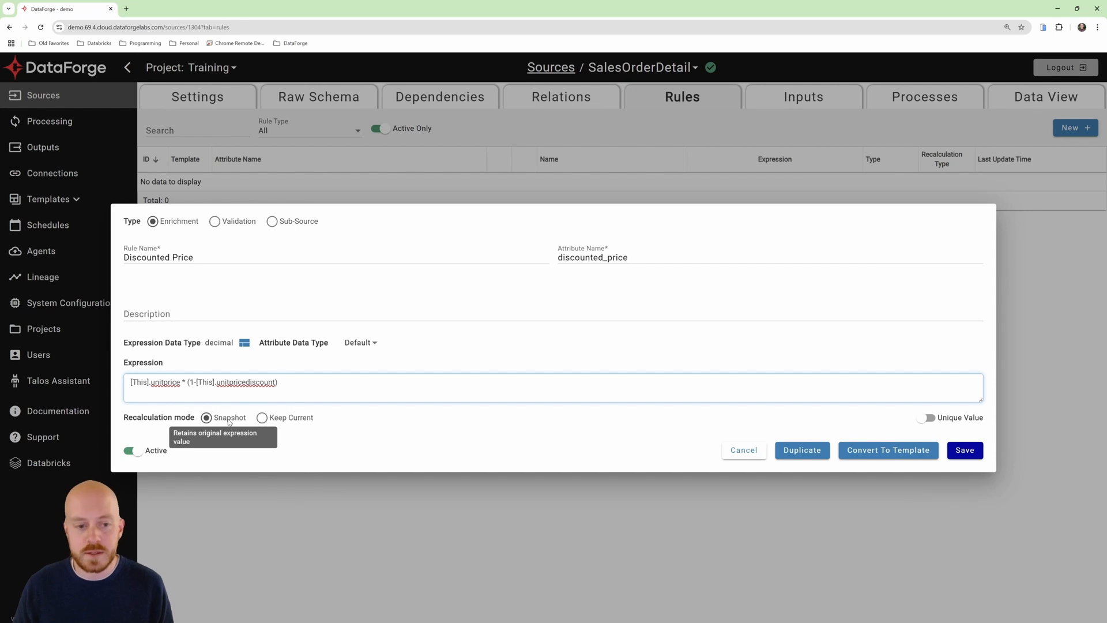
# - Save the Discounted Price rule and start a new enrichment rule named Sales total
pyautogui.click(962, 451)
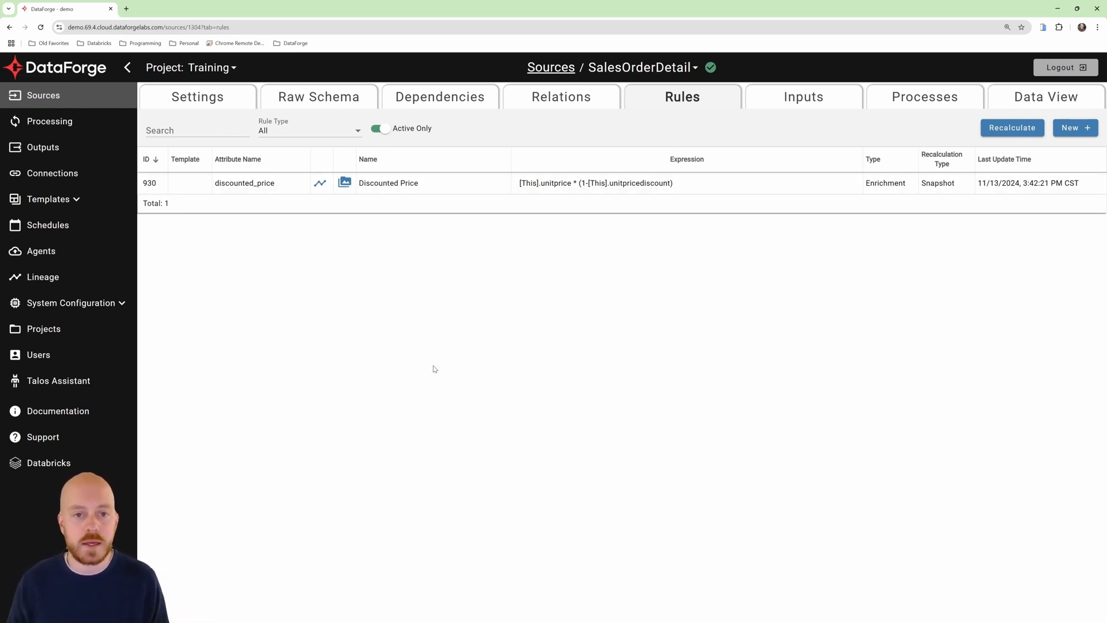
pyautogui.click(1074, 130)
pyautogui.click(248, 256)
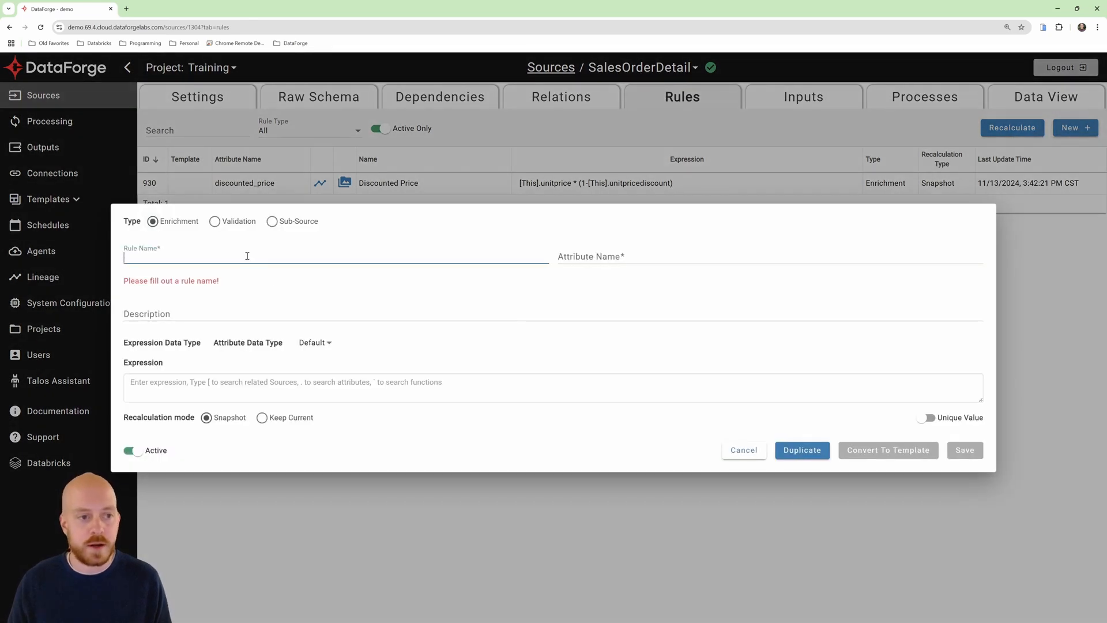
pyautogui.write('Sales total')
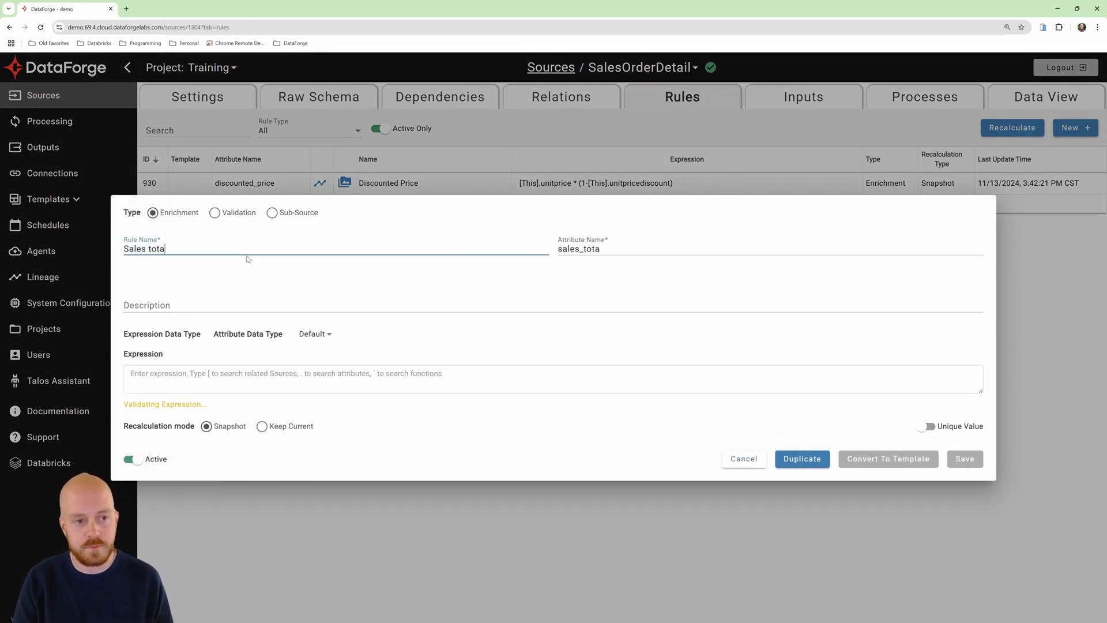
# - Set the Sales total rule's expression to [This].discounted_price * [This].orderqty and save the rule
pyautogui.click(216, 379)
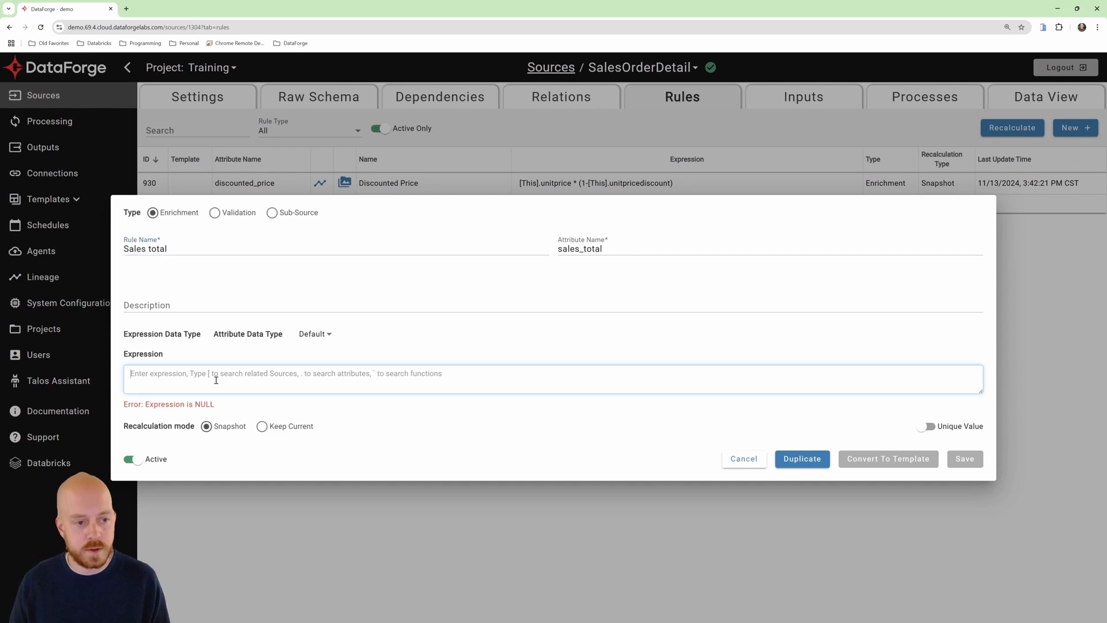
pyautogui.write('[')
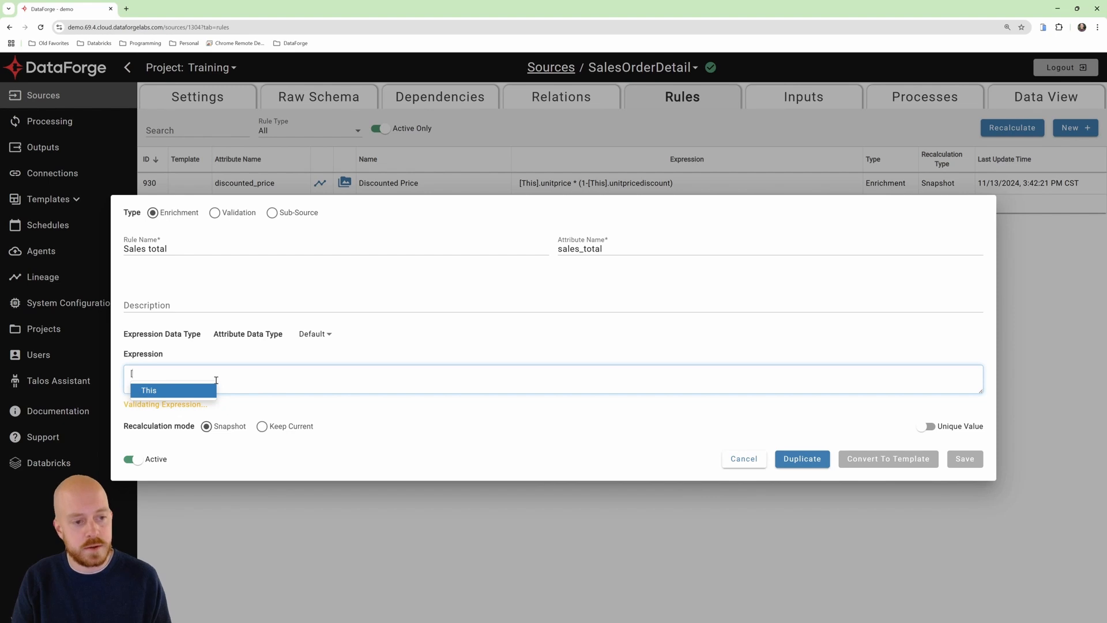
pyautogui.press('Return')
pyautogui.write('.')
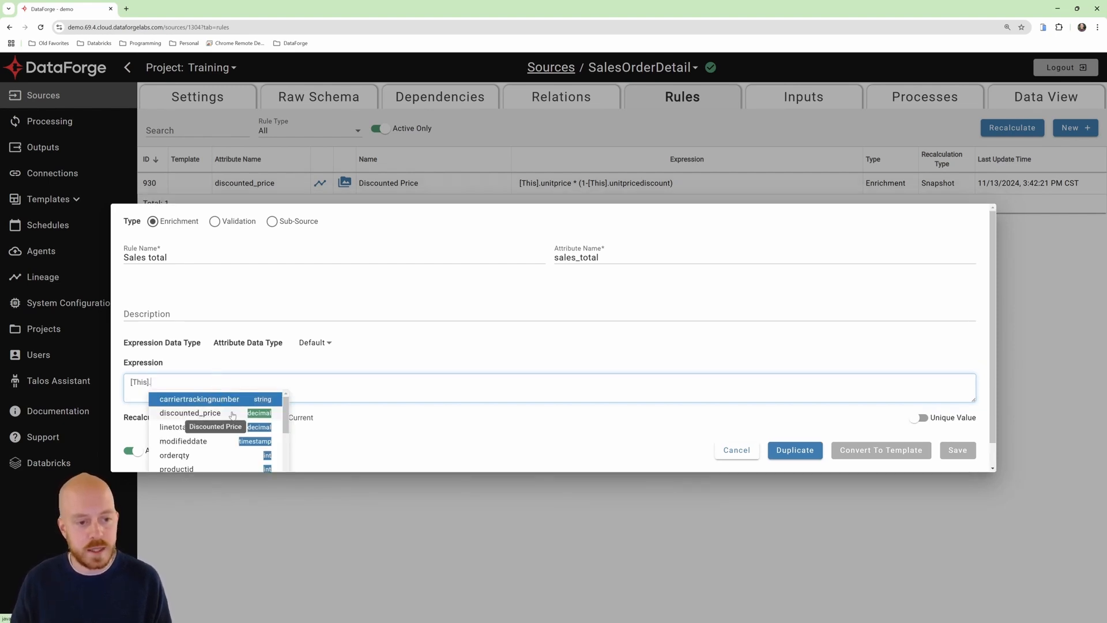
pyautogui.click(213, 413)
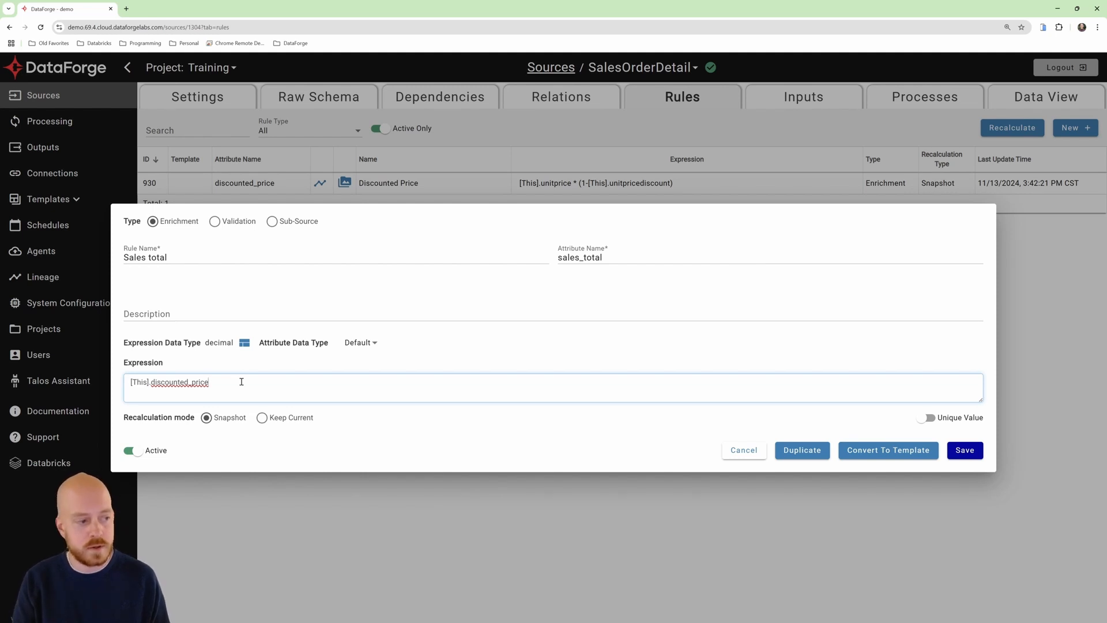
pyautogui.write('* [This]')
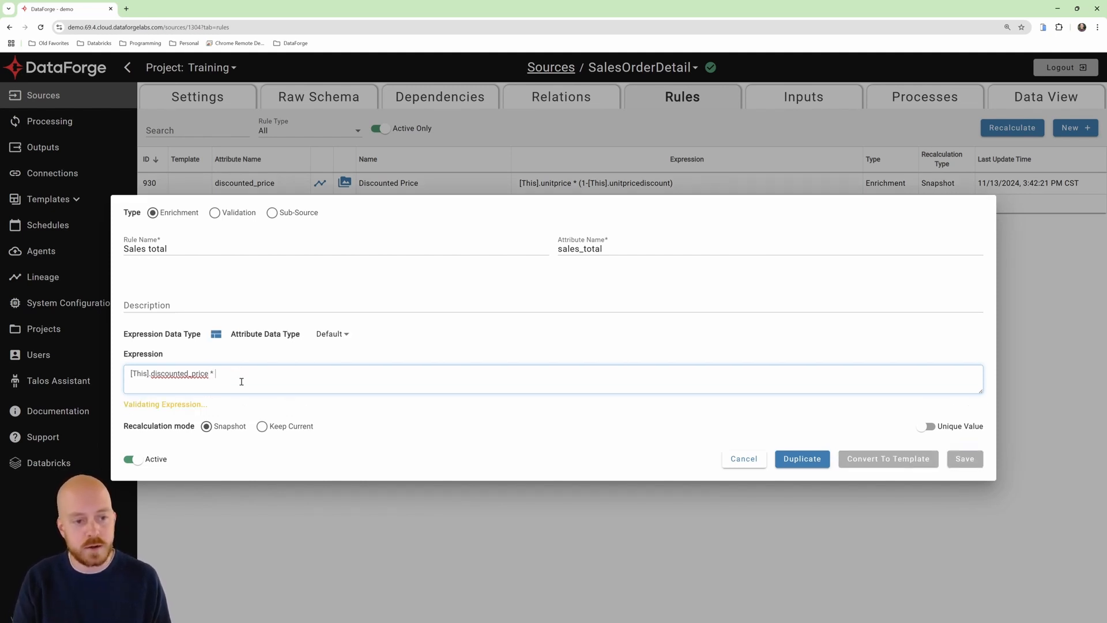
pyautogui.write('.')
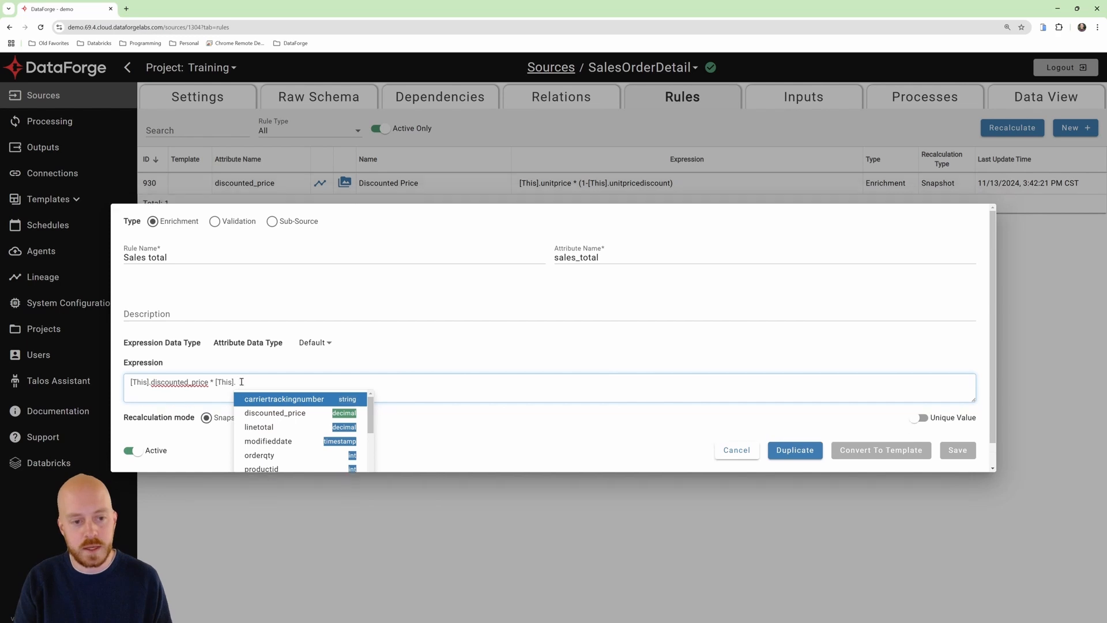
pyautogui.write('order')
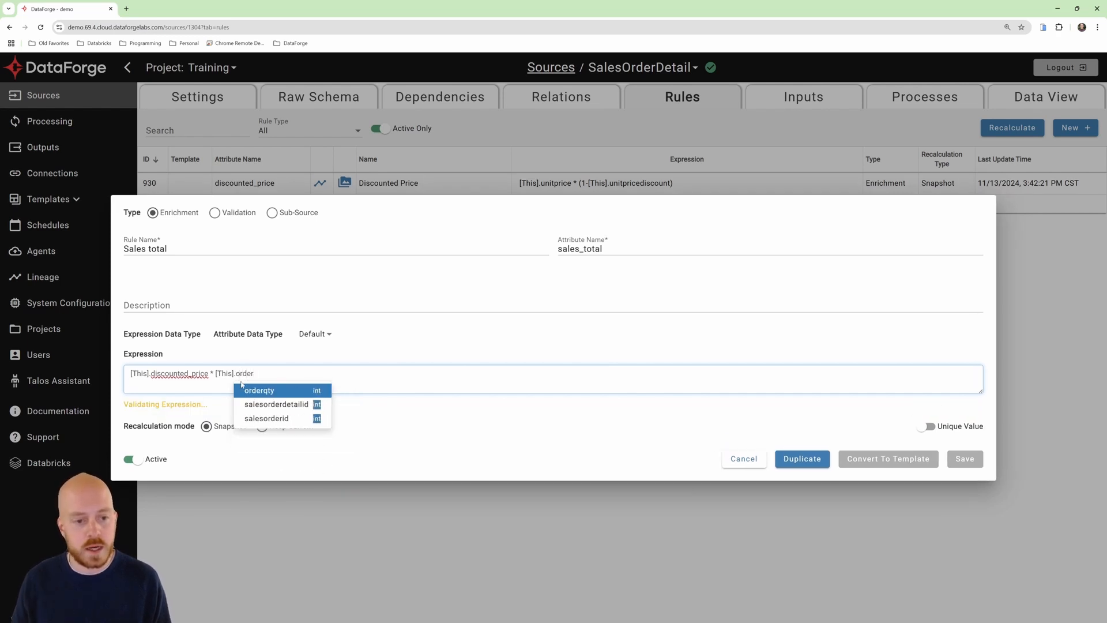
pyautogui.click(272, 390)
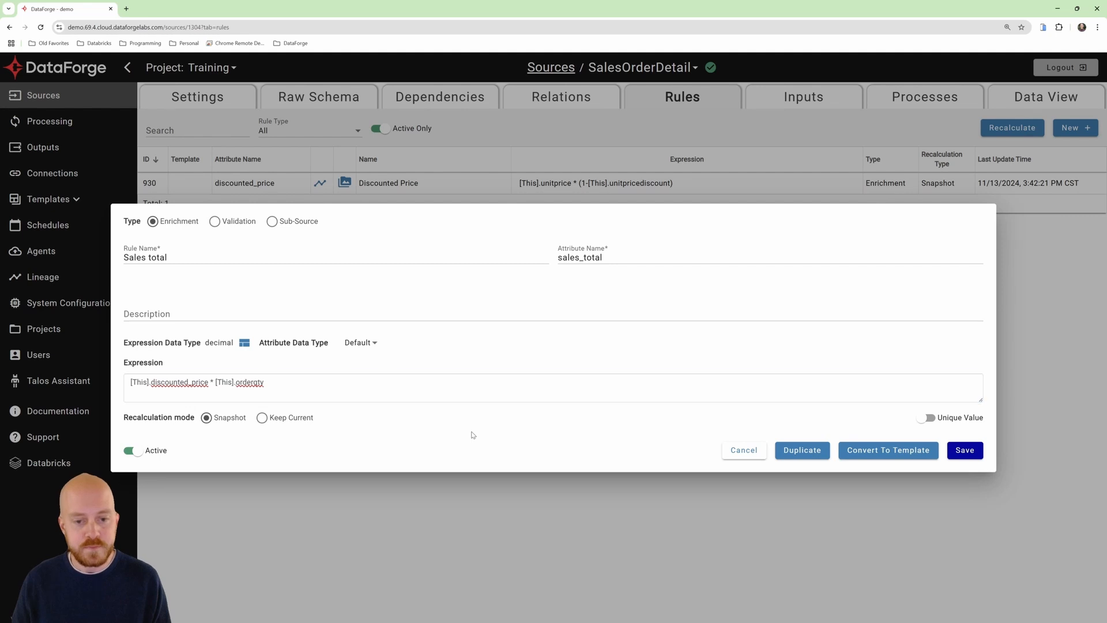
pyautogui.click(964, 451)
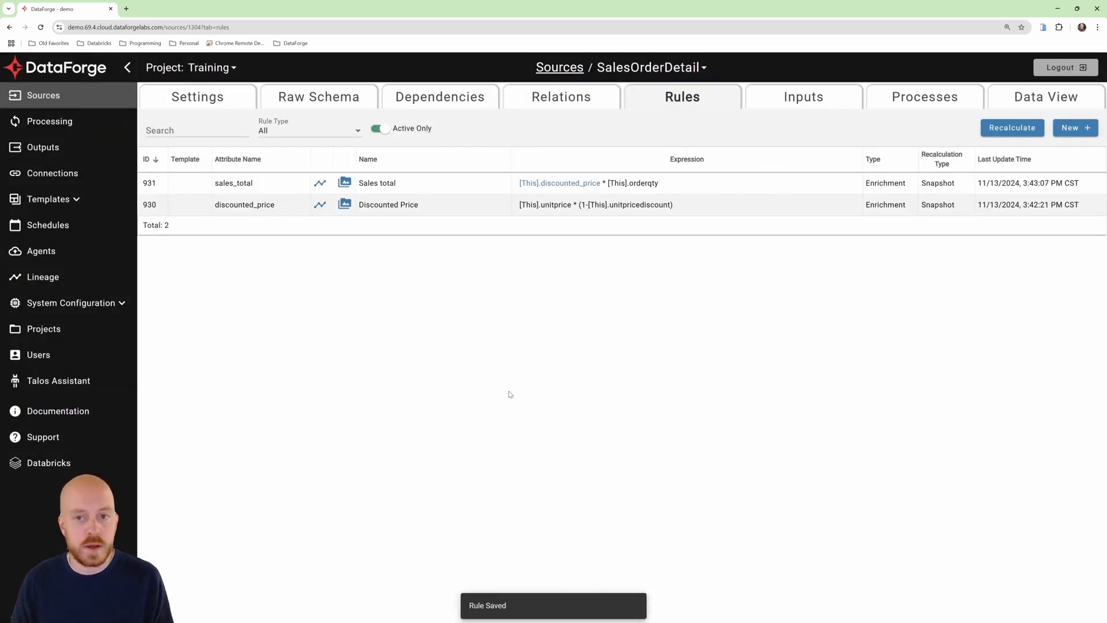
# - Start a new validation rule named Has orderqty that sets records to Warn when its expression is false
pyautogui.click(1070, 130)
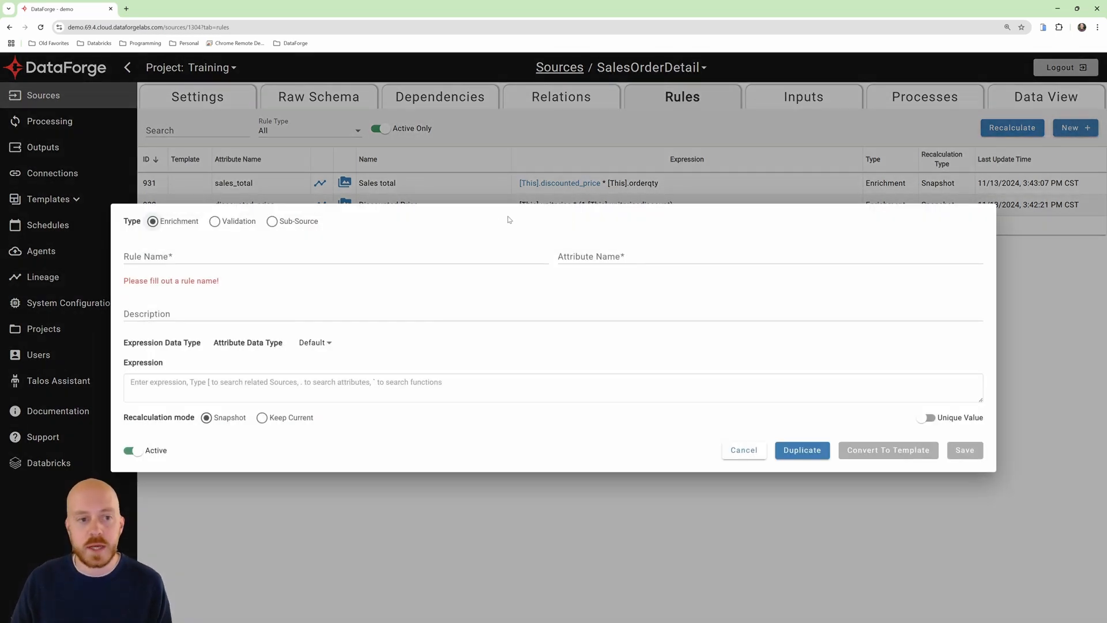
pyautogui.click(214, 221)
pyautogui.click(247, 239)
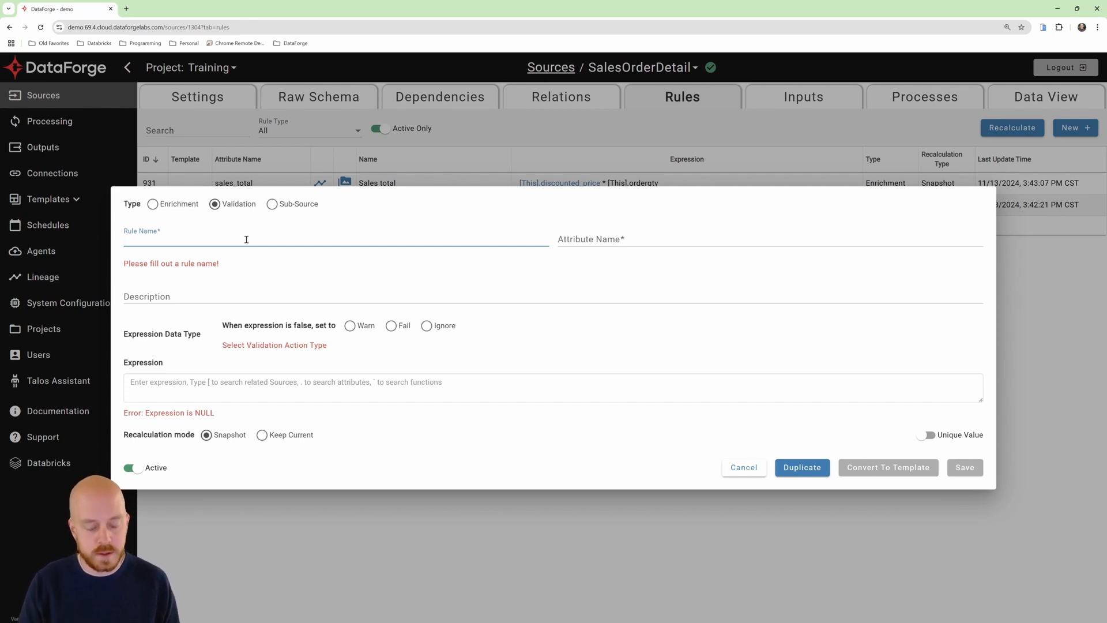
pyautogui.write('Has order')
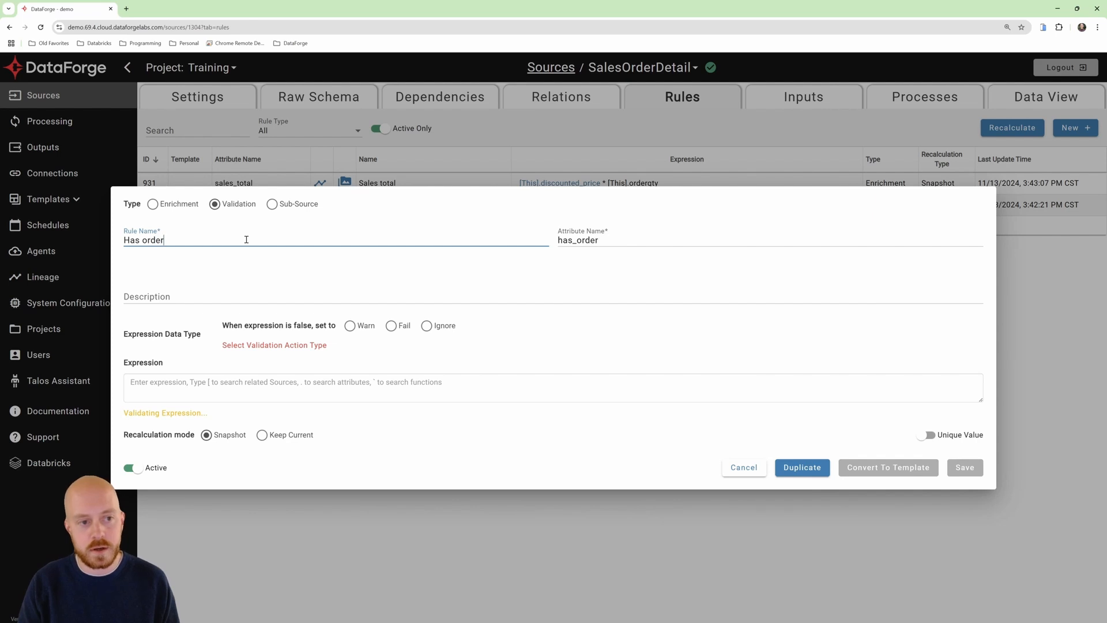
pyautogui.write('qty')
pyautogui.press('Tab')
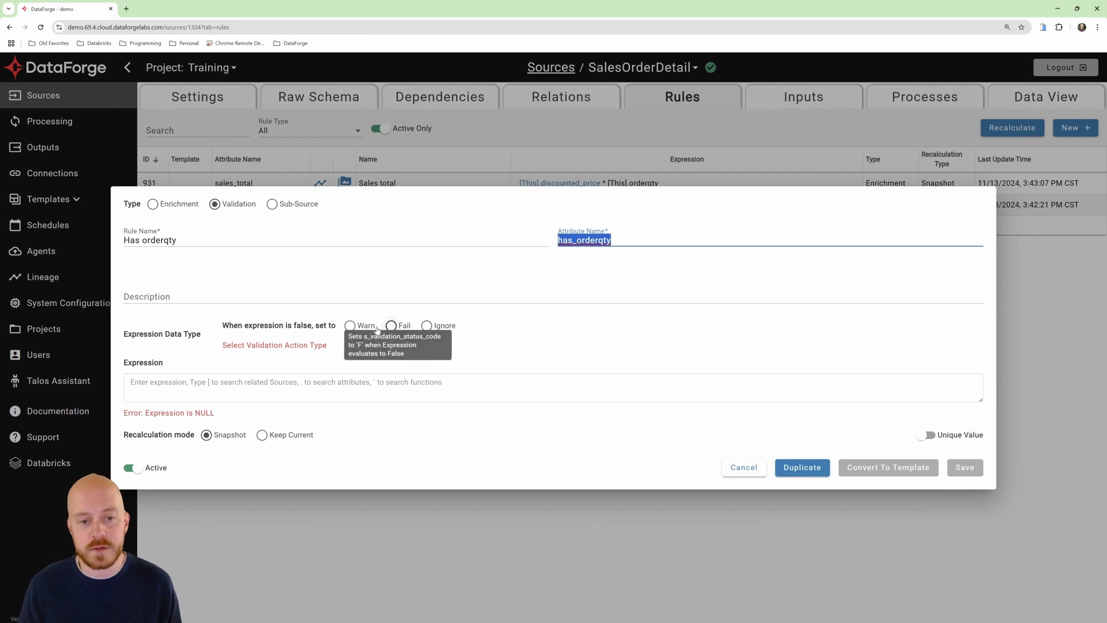
pyautogui.click(349, 325)
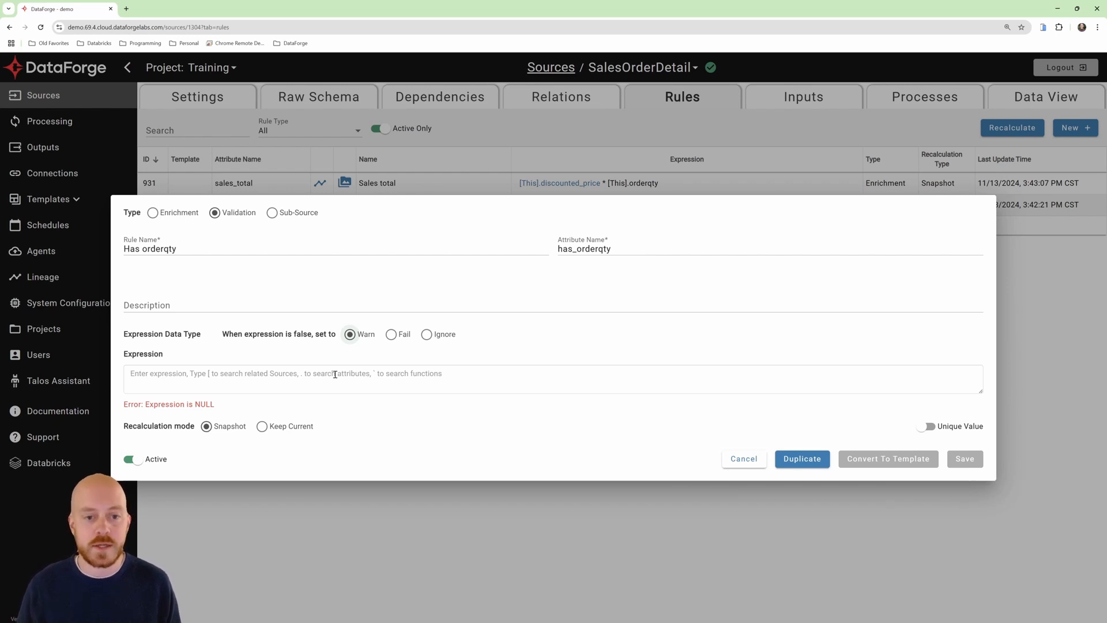
# - Set the Has orderqty rule's expression to [This].orderqty > 0 and save the rule
pyautogui.click(290, 375)
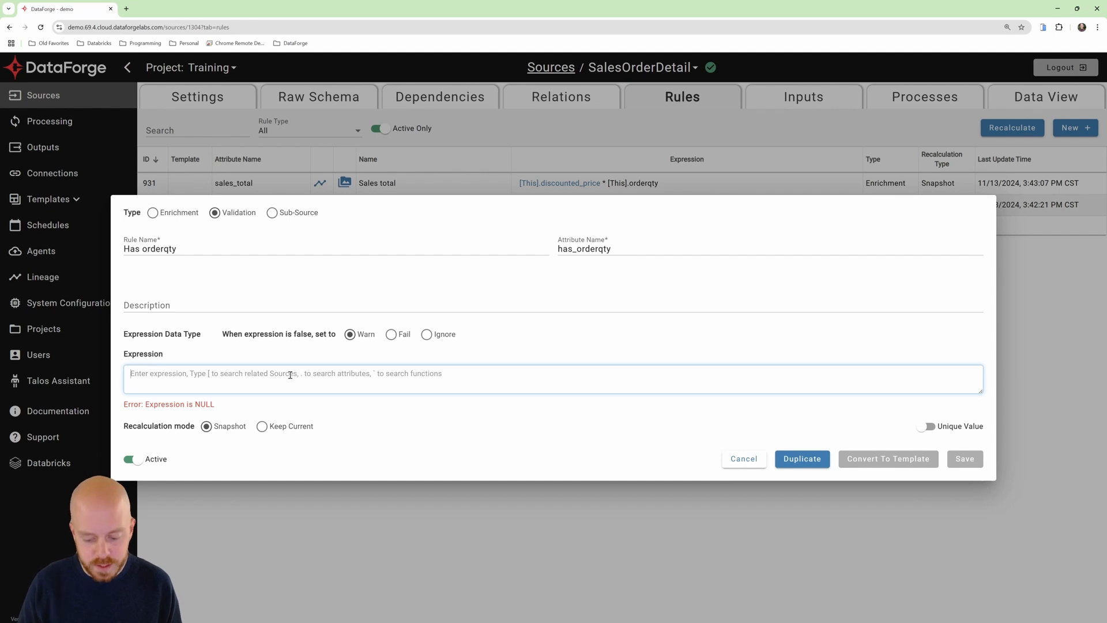
pyautogui.write('[')
pyautogui.press('Return')
pyautogui.write('.')
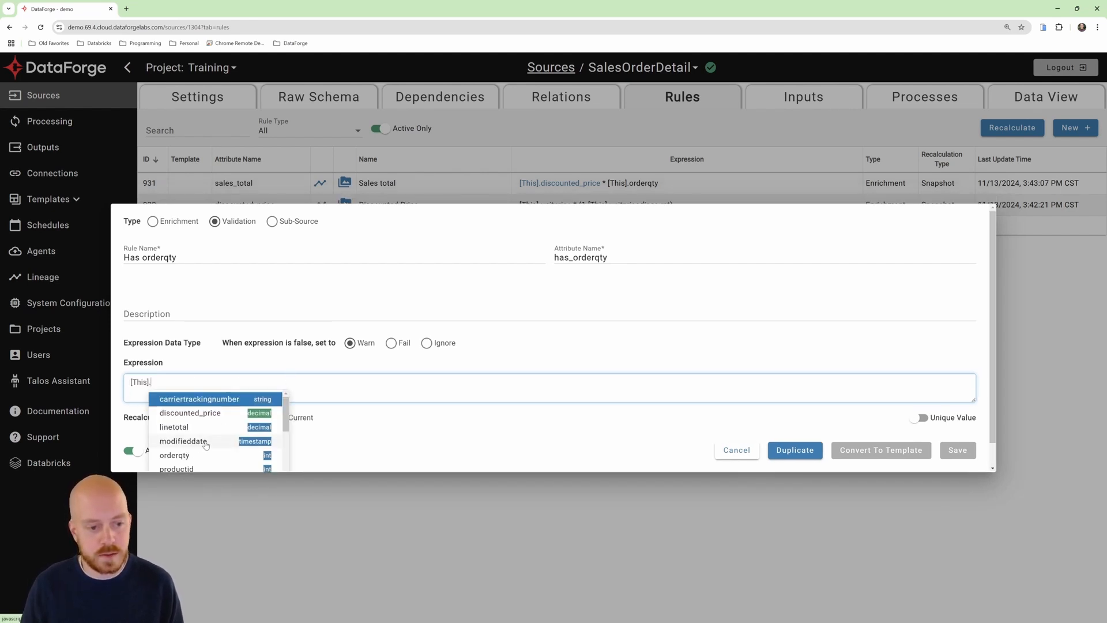
pyautogui.click(206, 455)
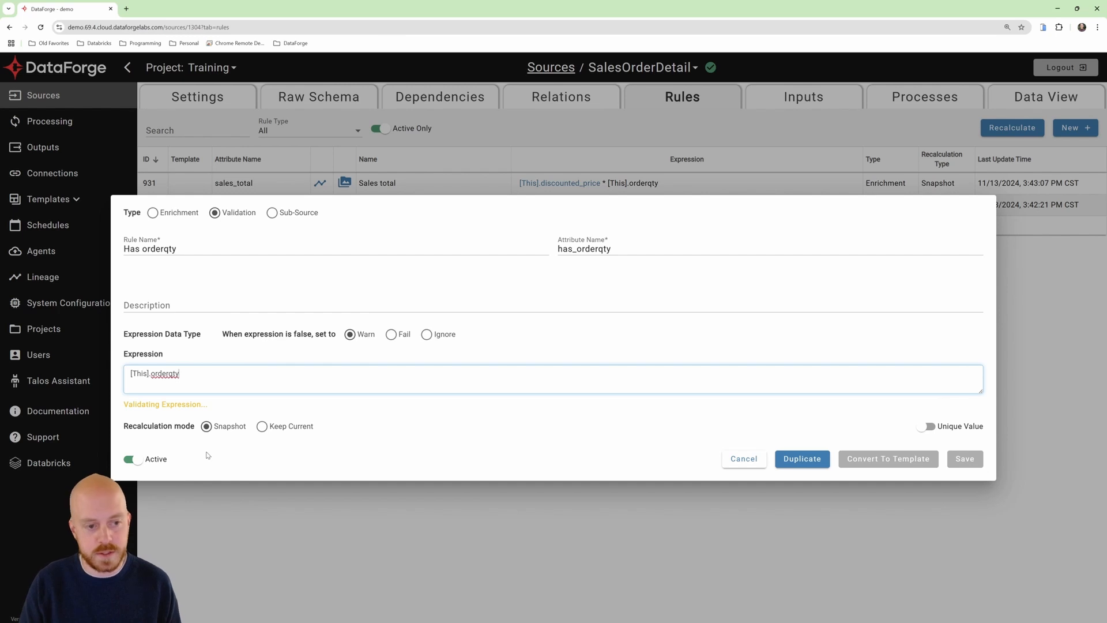
pyautogui.write('> 0')
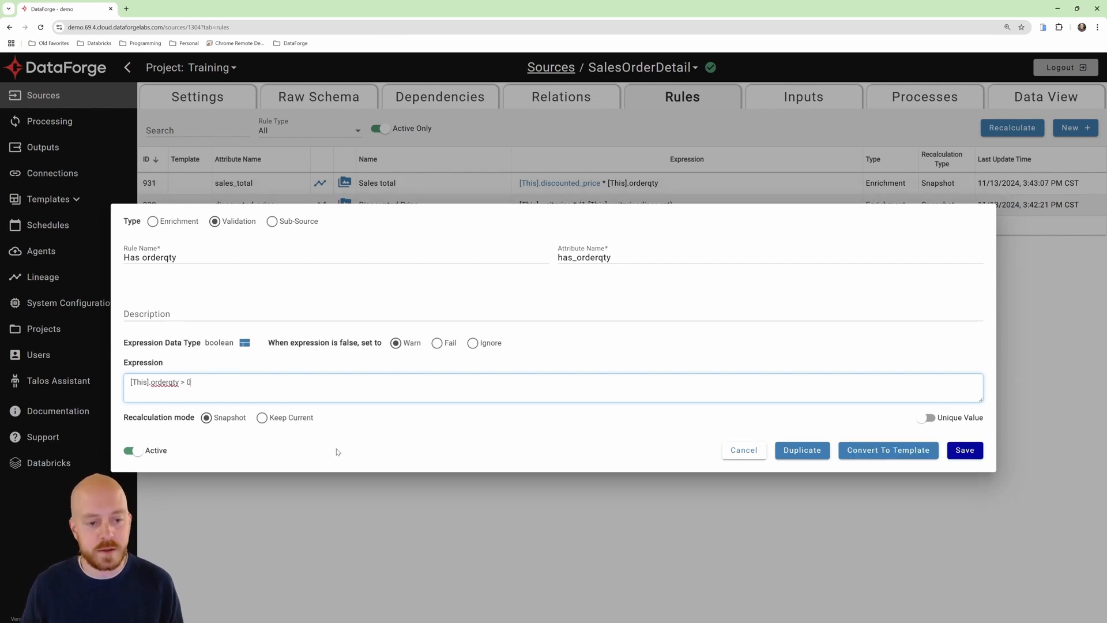
pyautogui.click(420, 441)
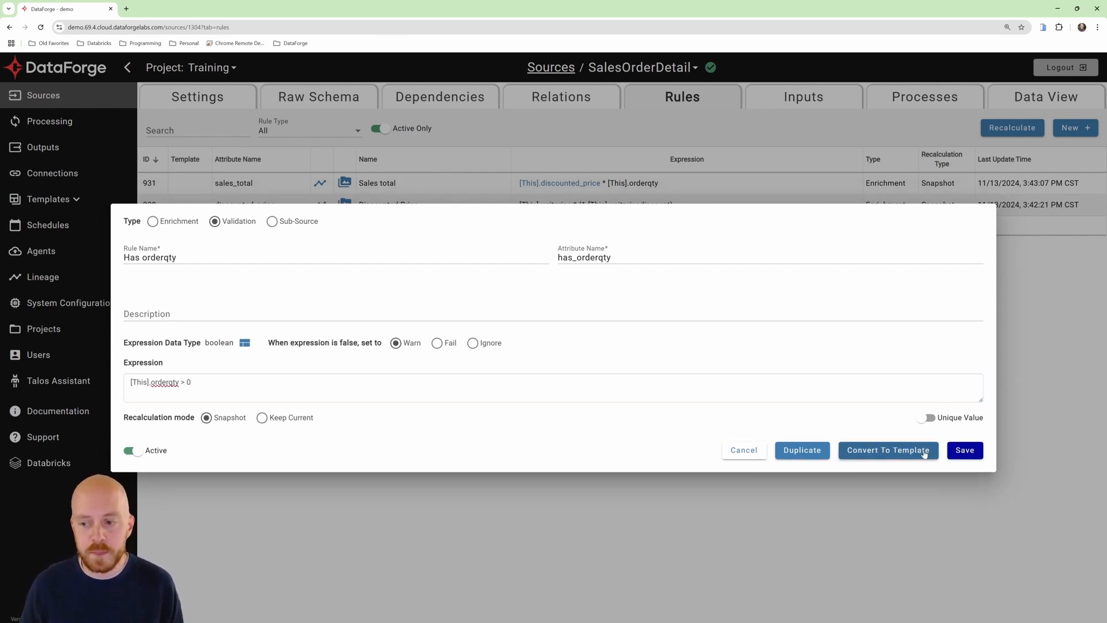
pyautogui.click(965, 451)
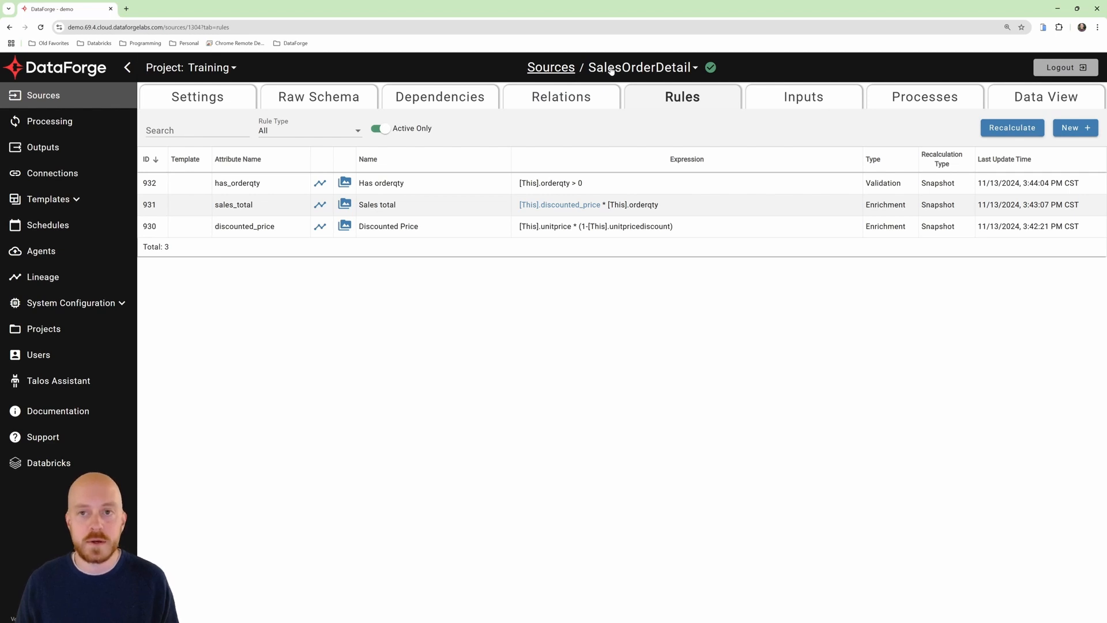
# - Return to the sources list and open the relations of the SalesOrderDetail source
pyautogui.click(565, 71)
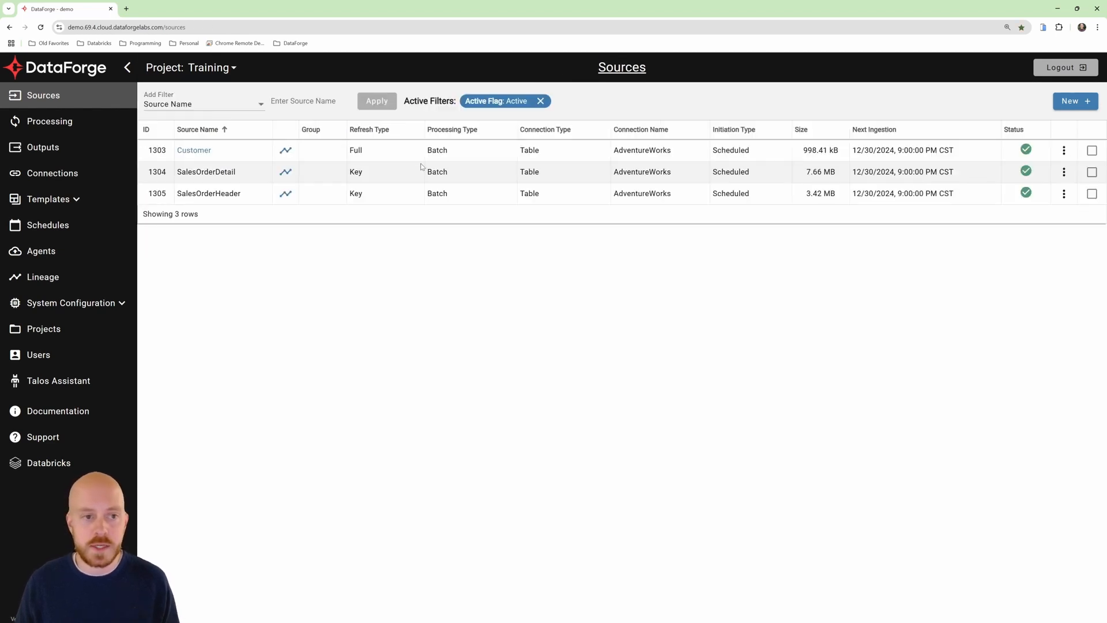
pyautogui.click(215, 175)
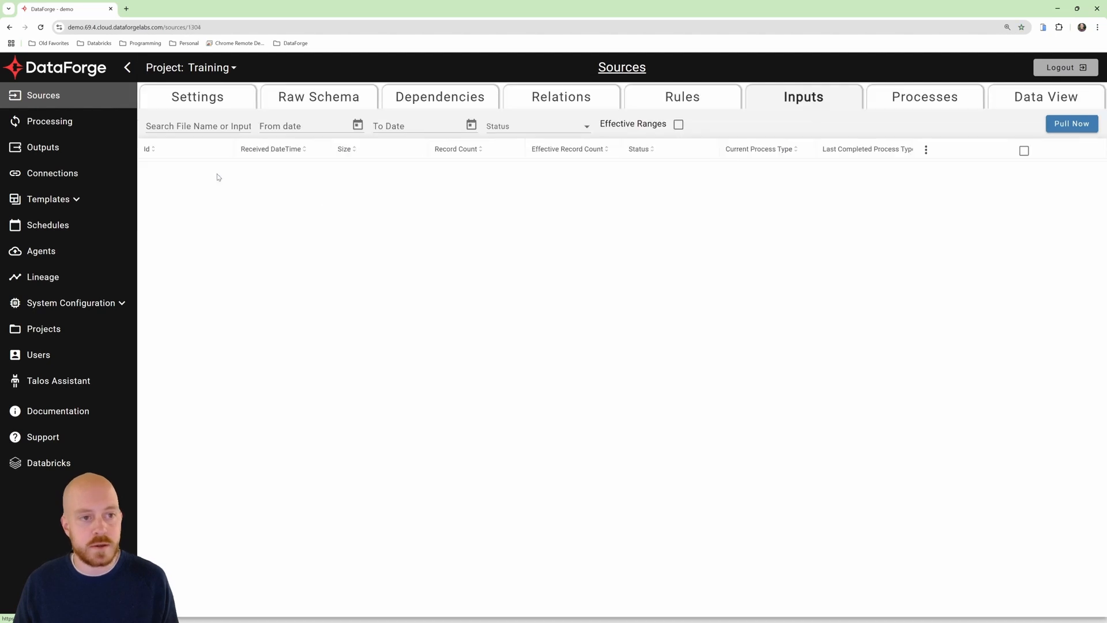
pyautogui.click(564, 99)
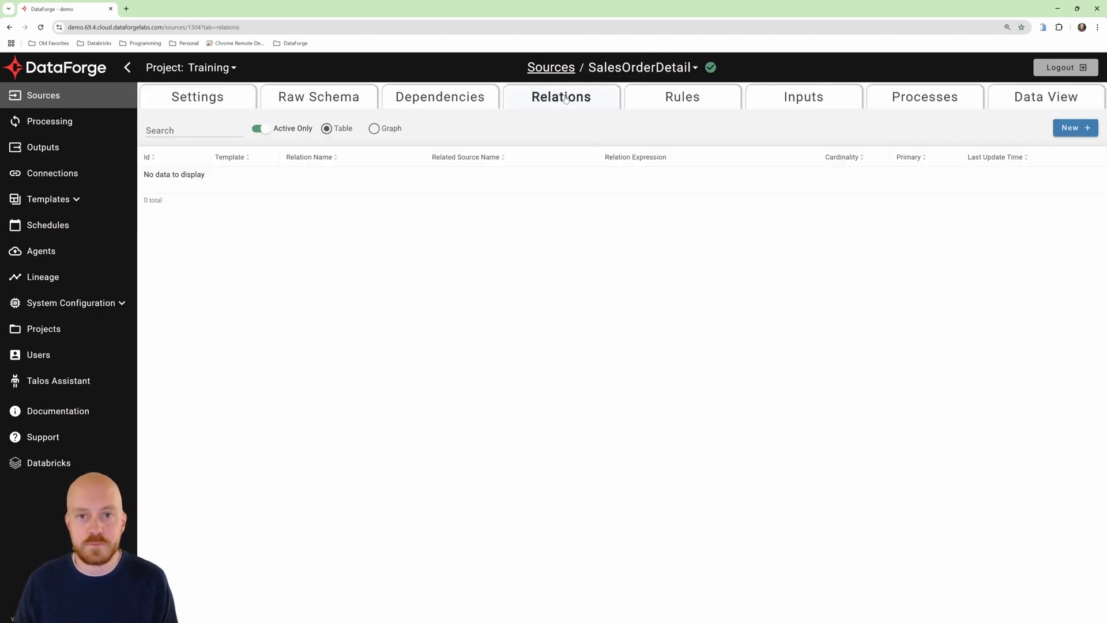
# - Start a new relation for the SalesOrderDetail source and name it SalesOrderDetail - salesorderid - SalesOrderHeader
pyautogui.click(1077, 130)
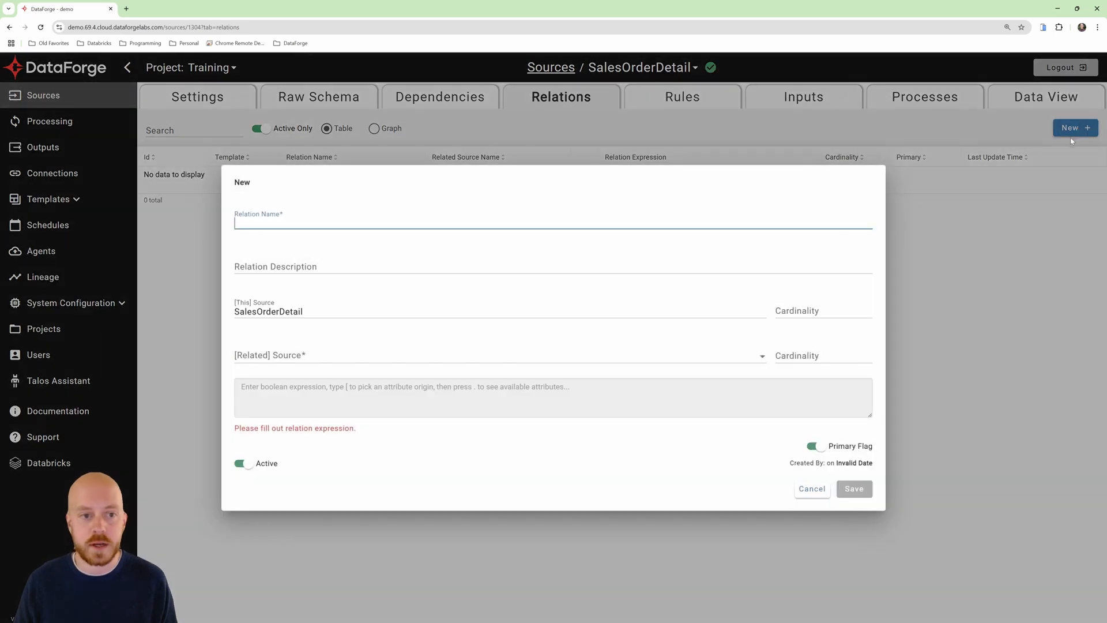
pyautogui.write('Sal')
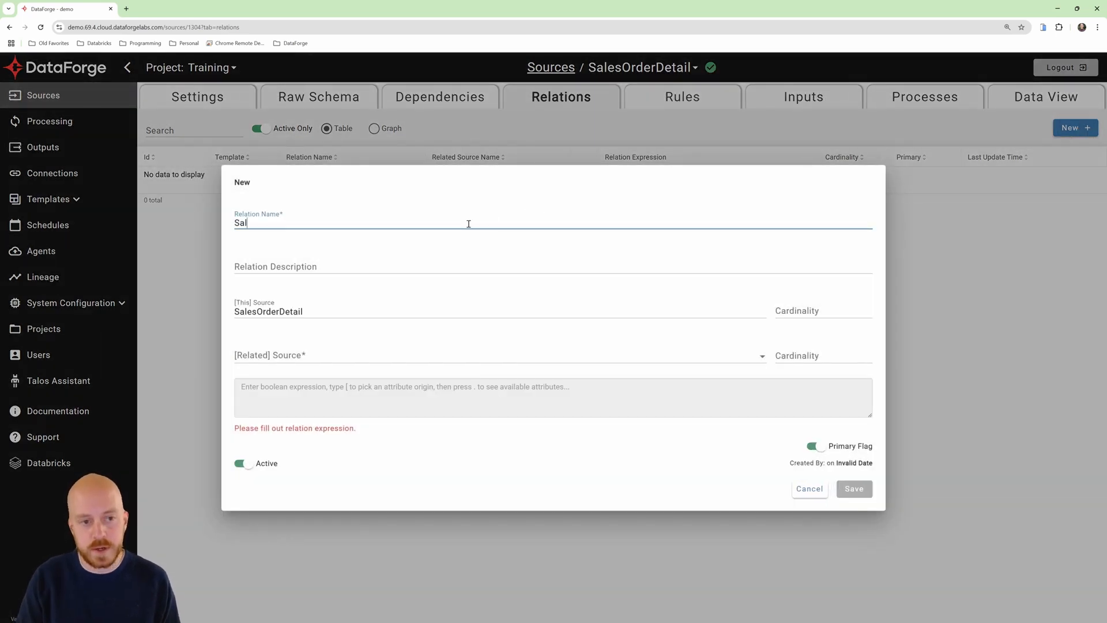
pyautogui.write('esOrder')
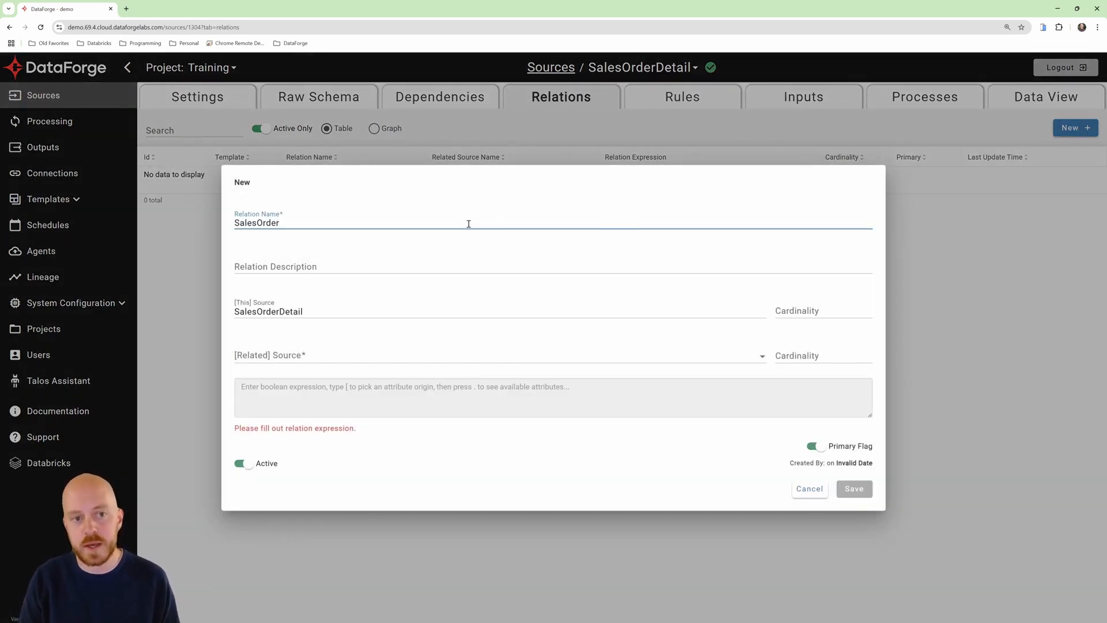
pyautogui.write('Detail ')
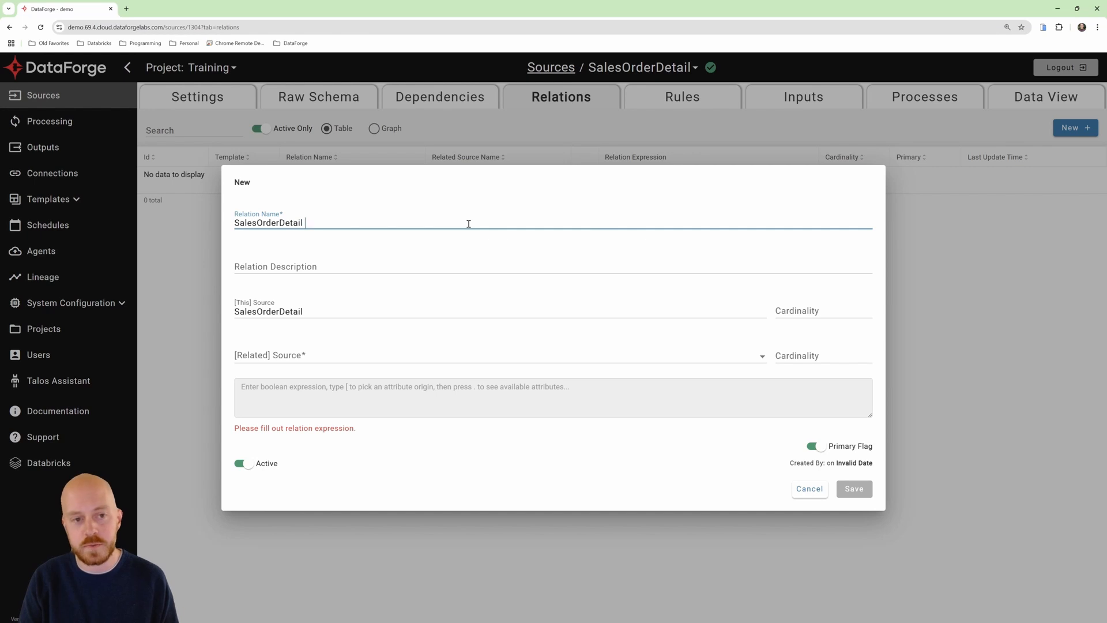
pyautogui.write('- salesorderid')
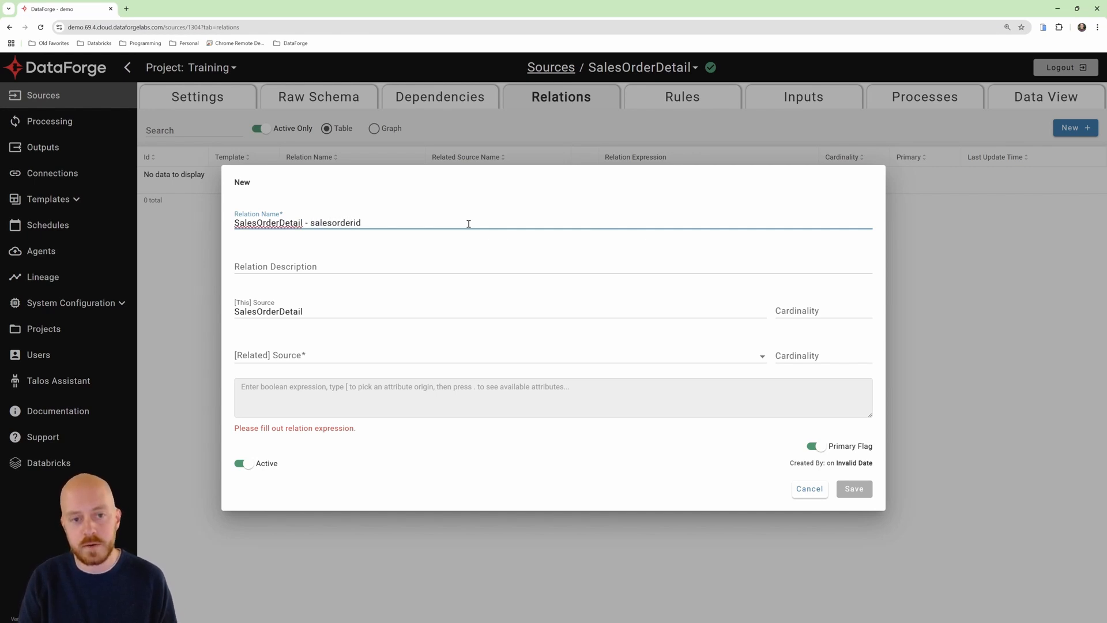
pyautogui.write(' - ')
pyautogui.write('Sales')
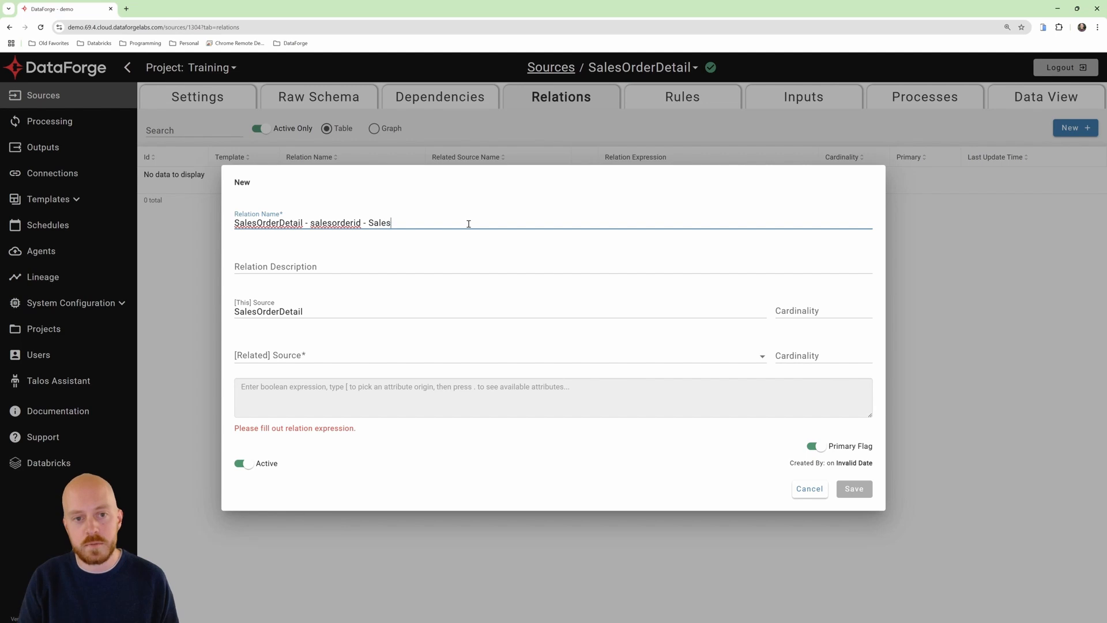
pyautogui.write('Orderhead')
pyautogui.press('BackSpace')
pyautogui.press('BackSpace')
pyautogui.press('BackSpace')
pyautogui.press('BackSpace')
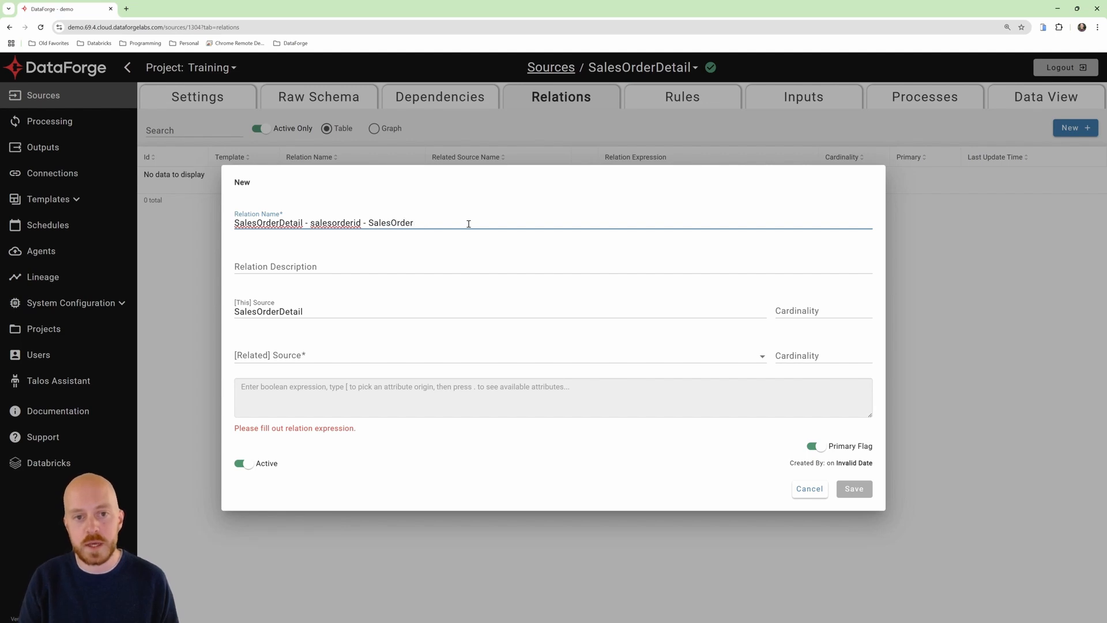
pyautogui.write('Header')
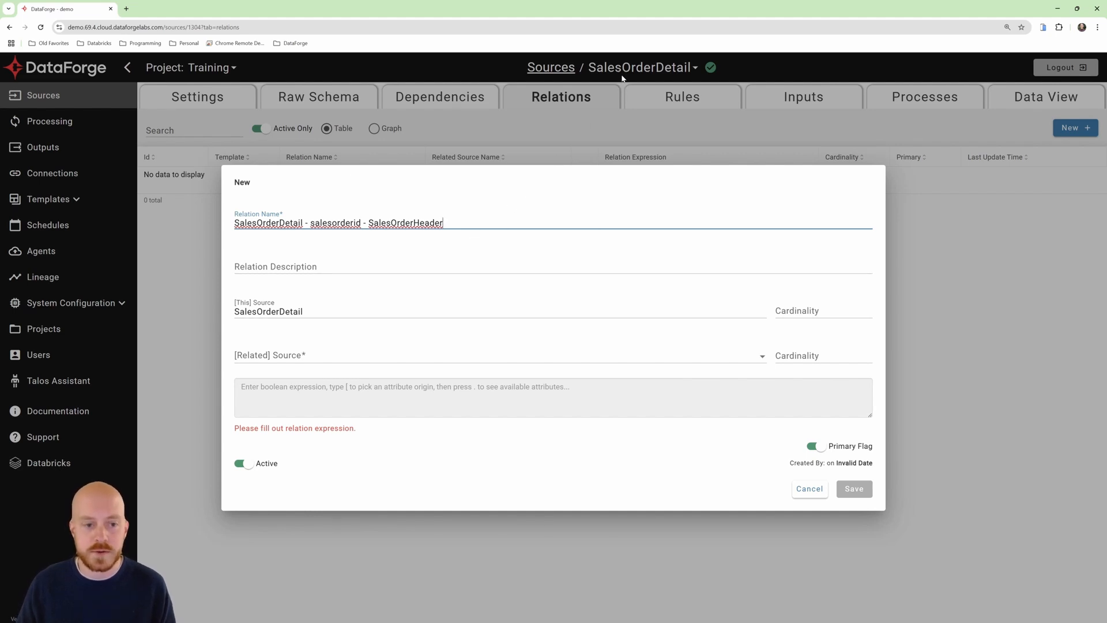
# - Set SalesOrderHeader as the related source of the new relation
pyautogui.click(294, 356)
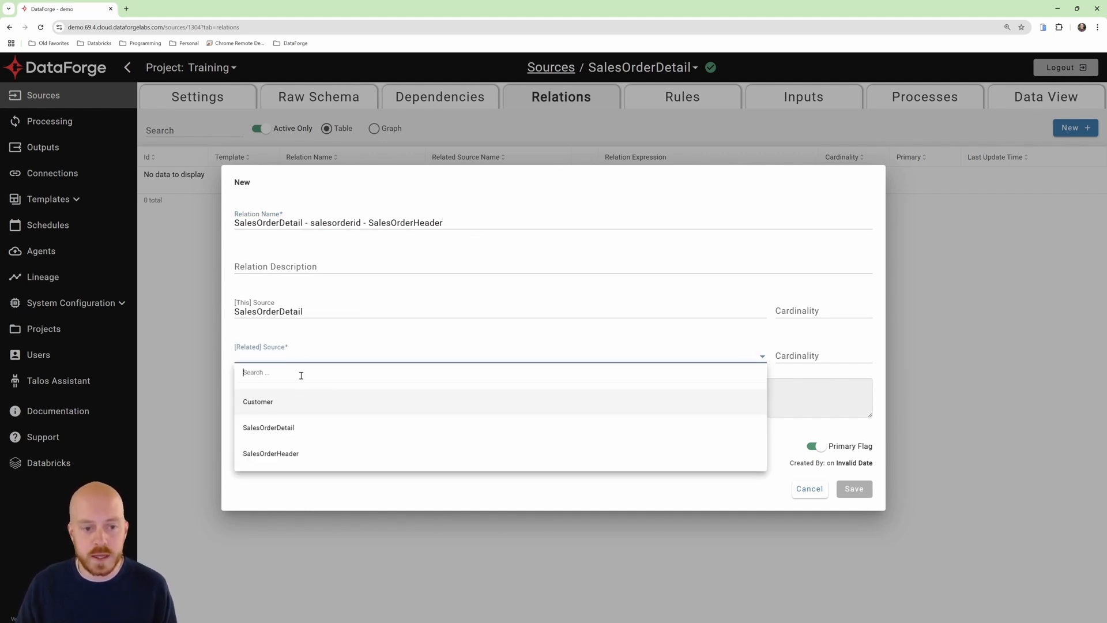
pyautogui.click(299, 455)
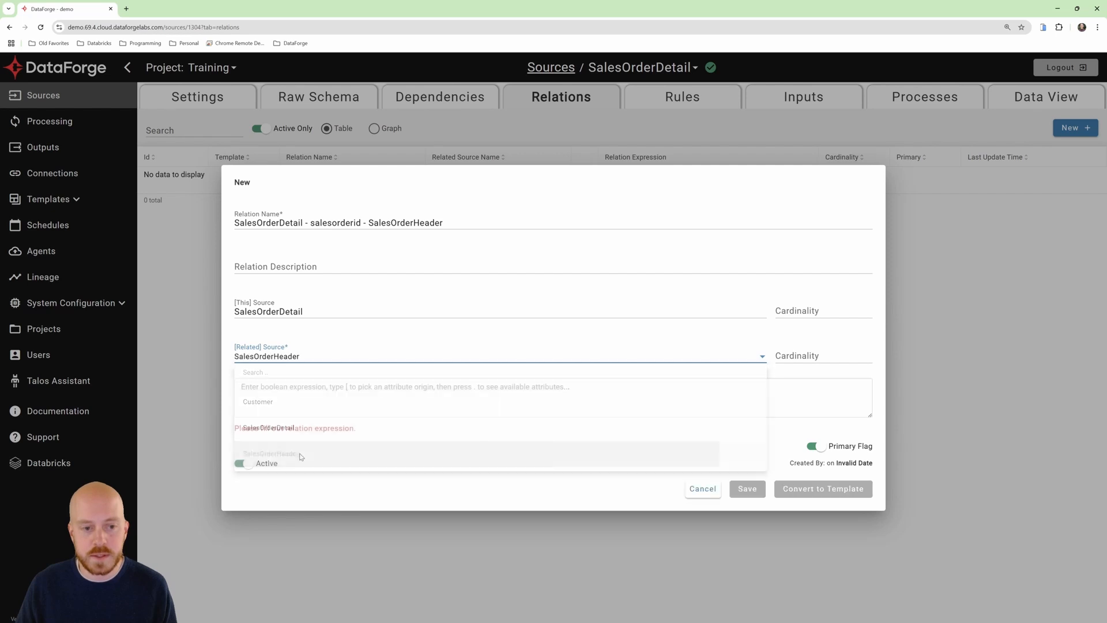
pyautogui.click(324, 393)
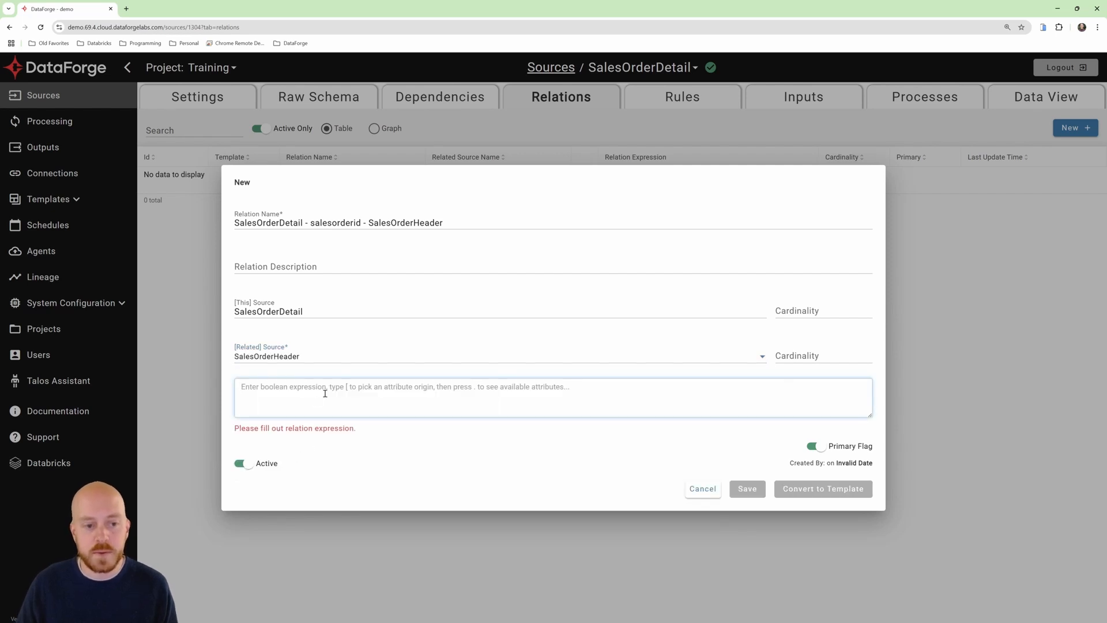
pyautogui.write('[')
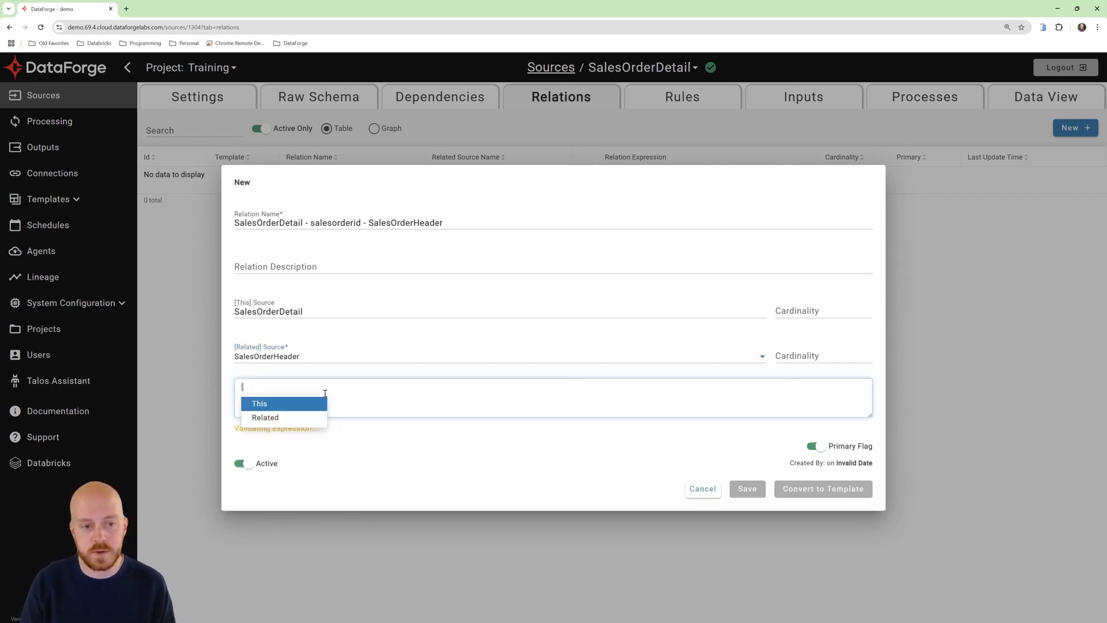
pyautogui.press('Return')
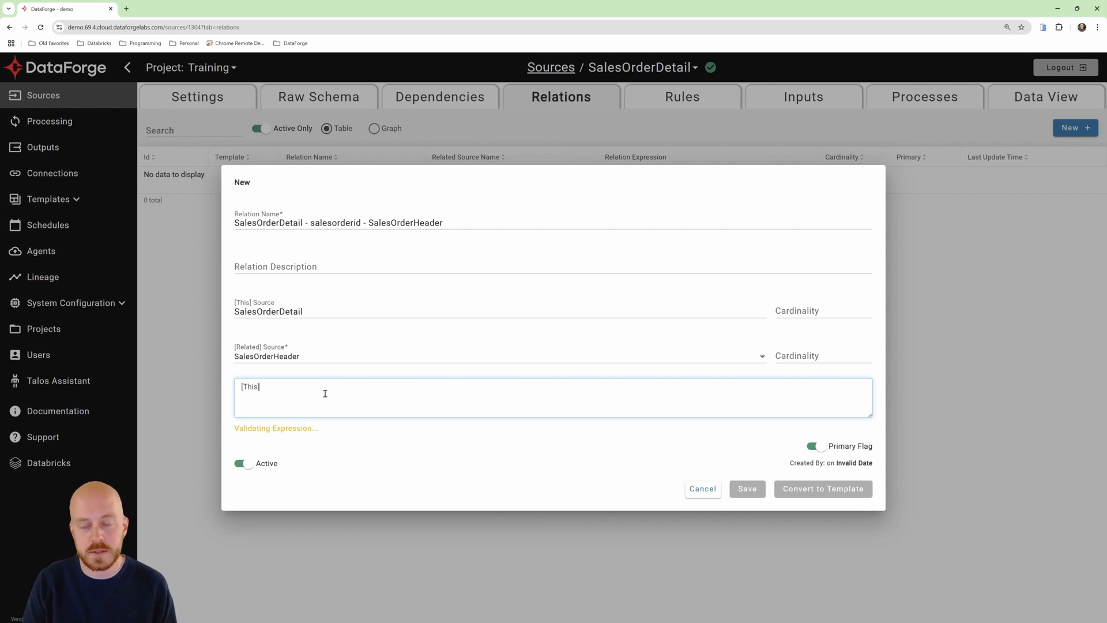
pyautogui.press('BackSpace')
pyautogui.press('BackSpace')
pyautogui.press('BackSpace')
pyautogui.press('BackSpace')
pyautogui.press('BackSpace')
pyautogui.press('BackSpace')
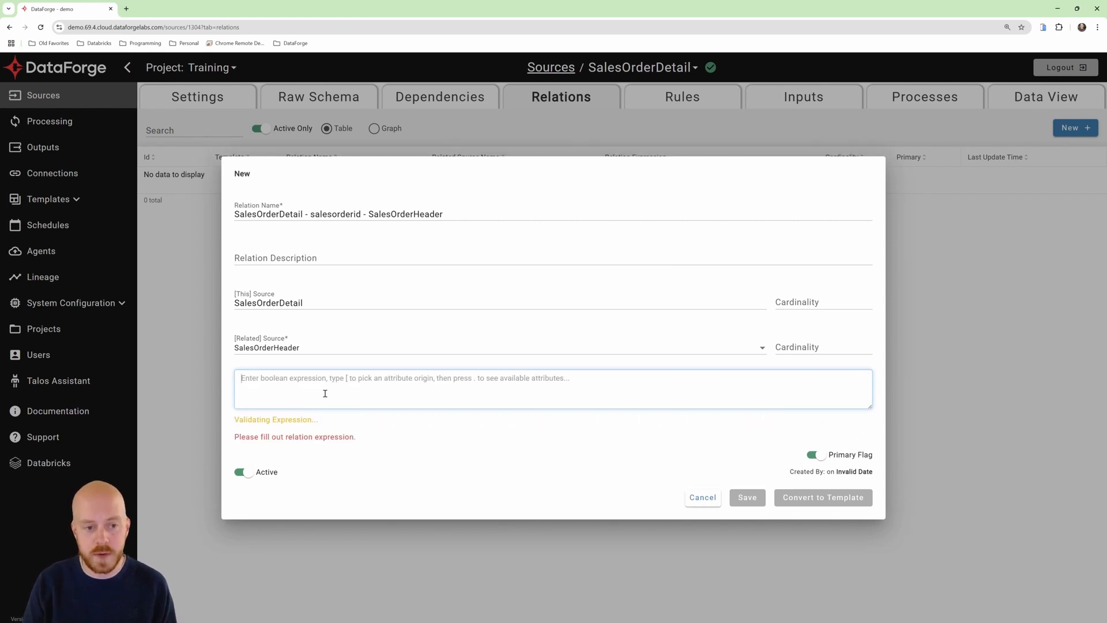
# - Set the relation expression to [This].salesorderid = [Related].salesorderid and save the relation
pyautogui.write('[')
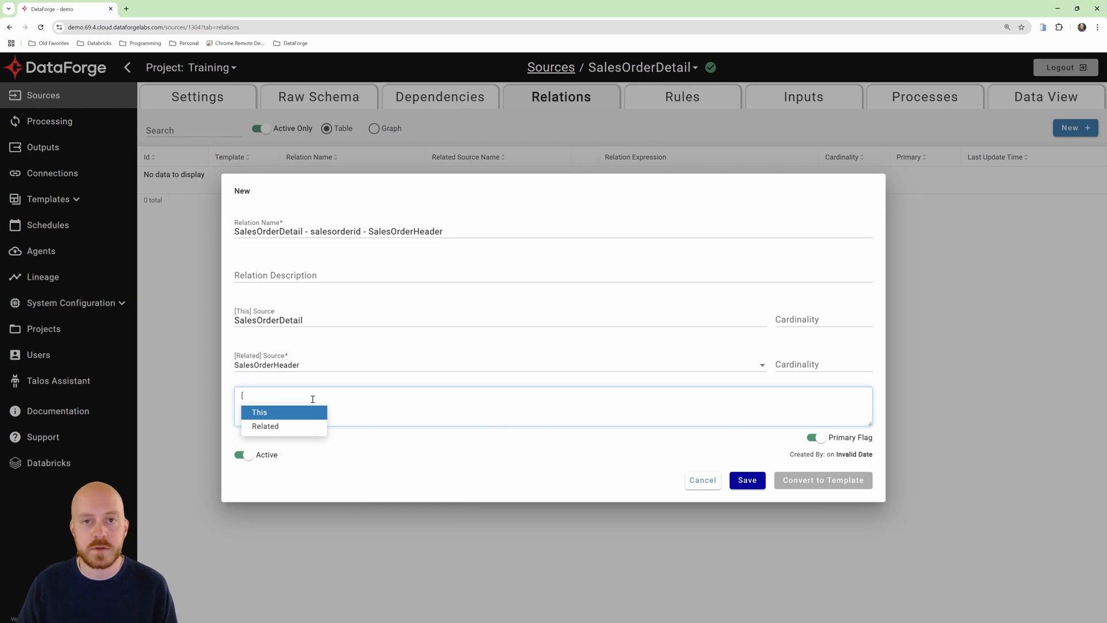
pyautogui.click(280, 413)
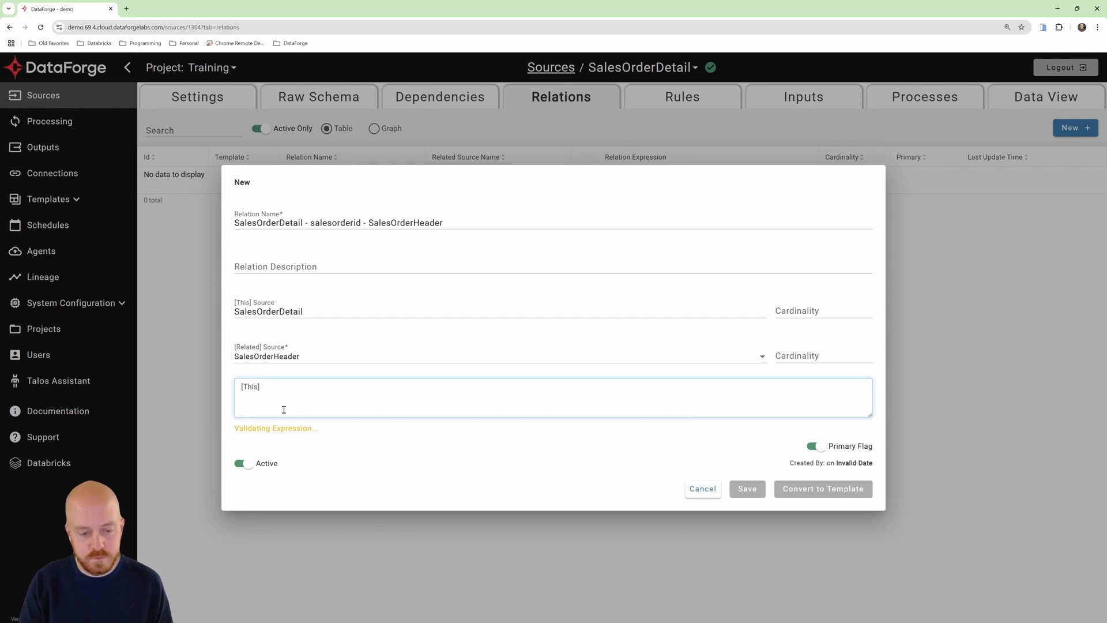
pyautogui.write('.sales')
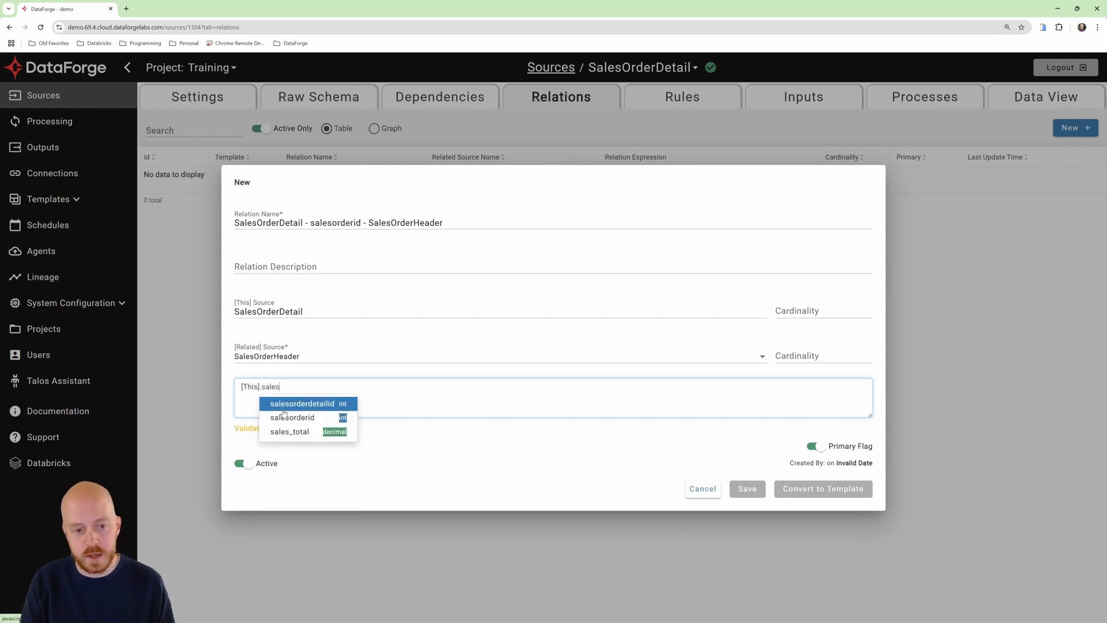
pyautogui.click(291, 417)
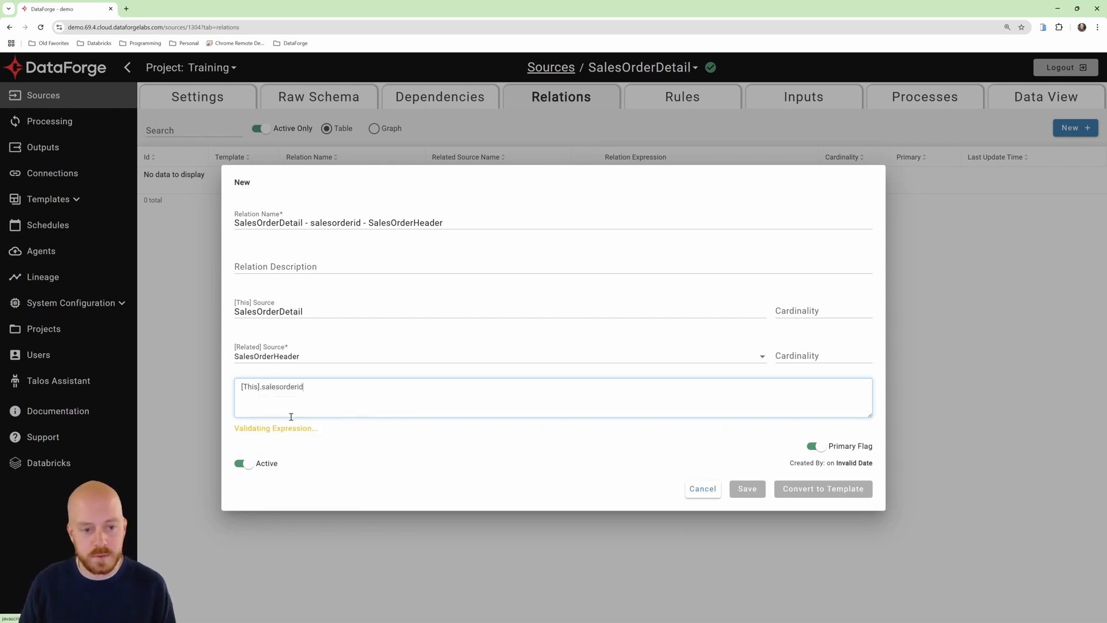
pyautogui.write('= [')
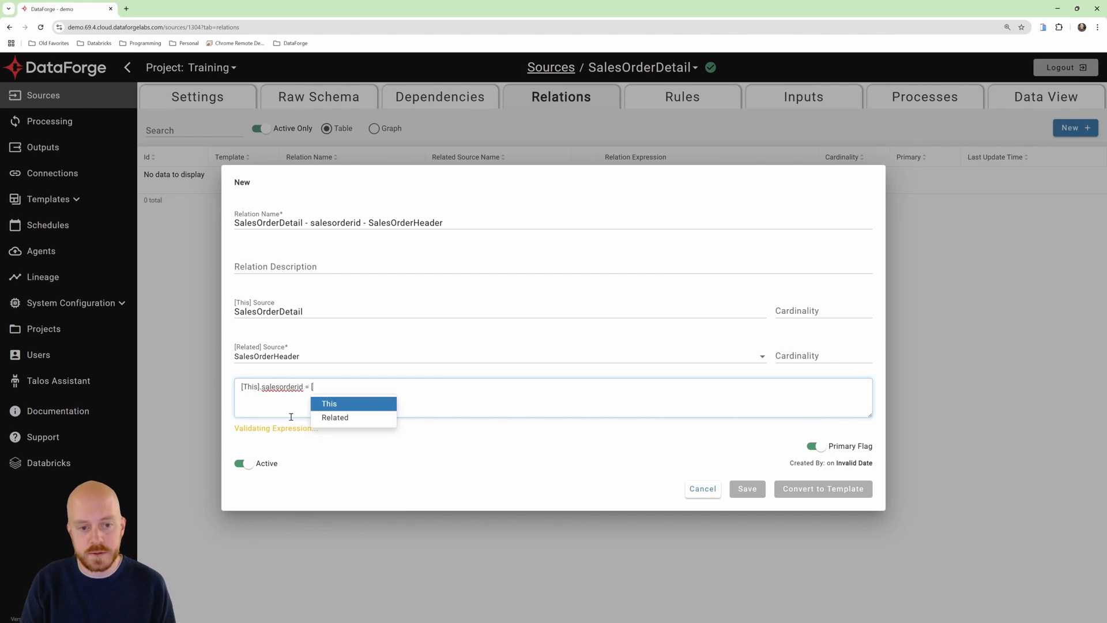
pyautogui.click(347, 418)
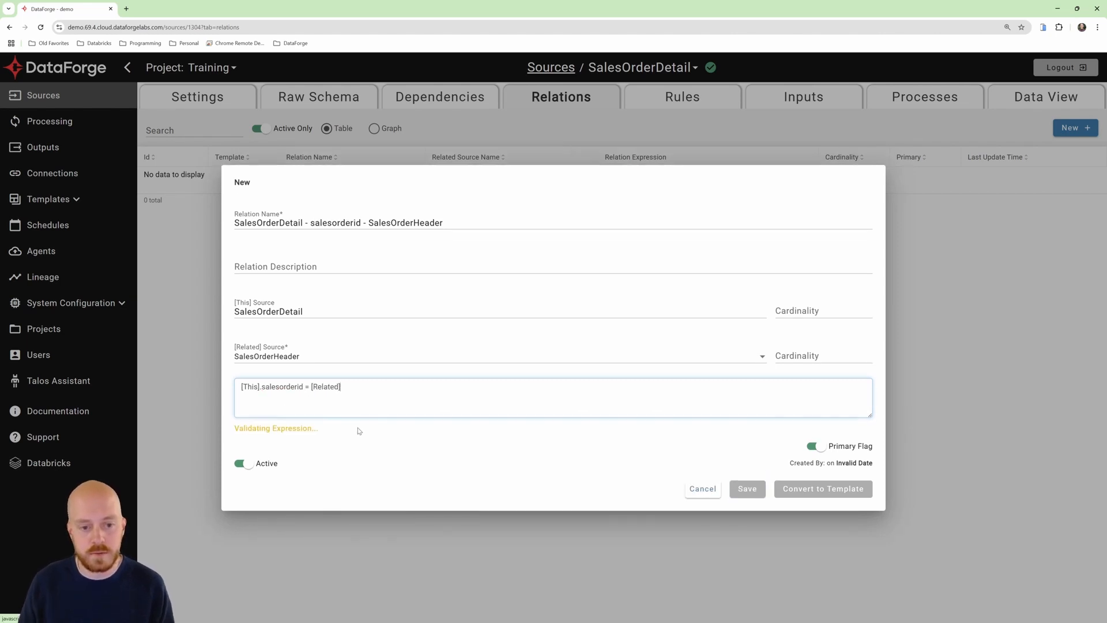
pyautogui.write('.salesor')
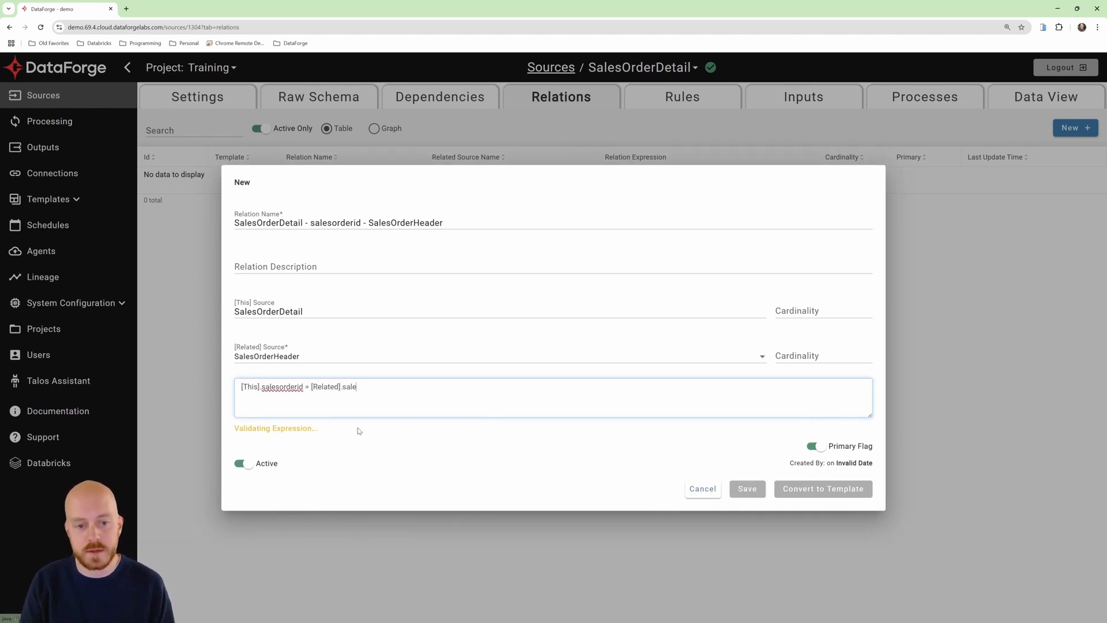
pyautogui.write('d')
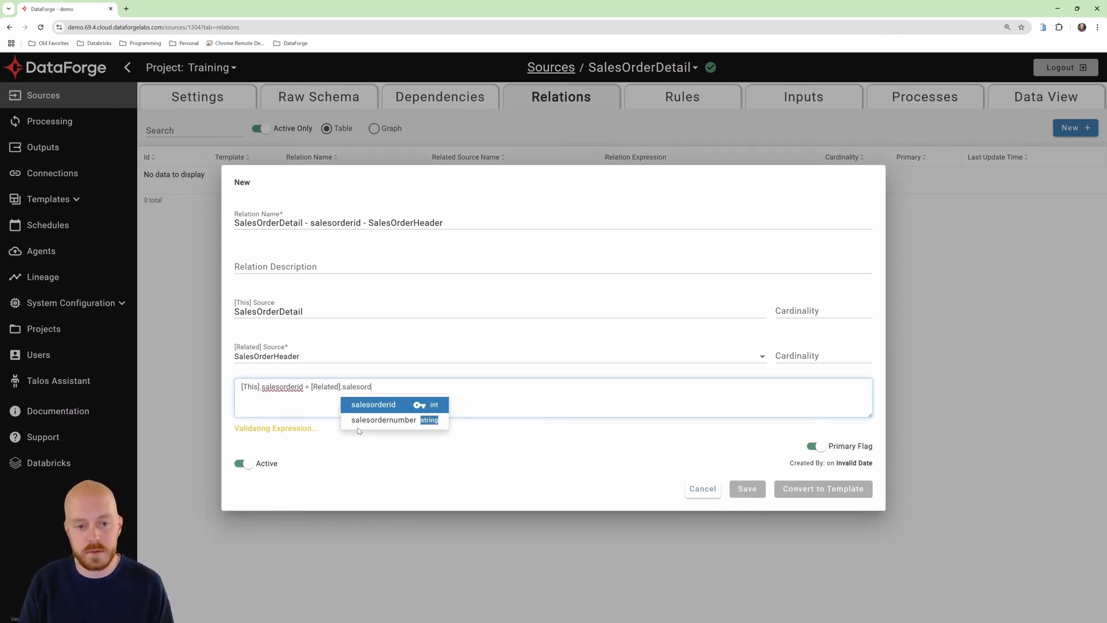
pyautogui.click(397, 407)
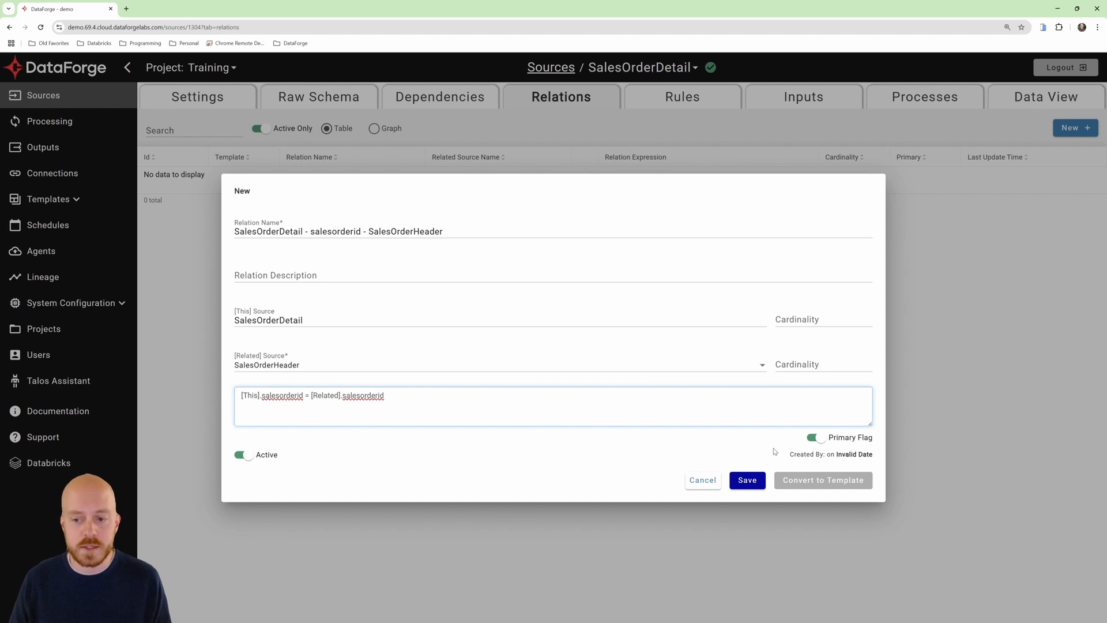
pyautogui.click(747, 480)
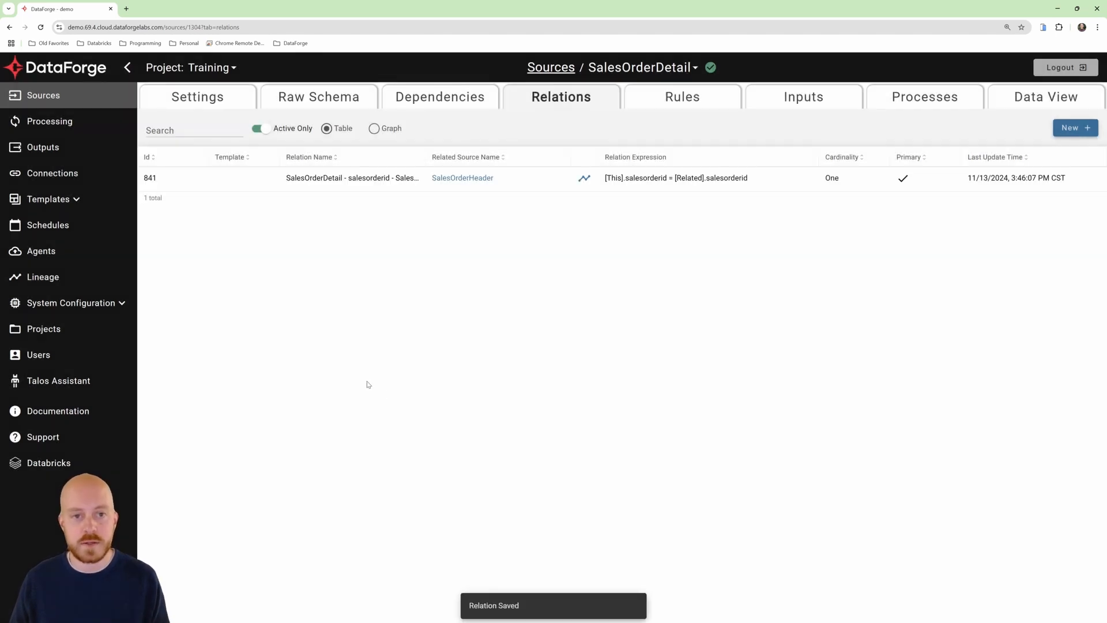
# - Reopen the saved SalesOrderHeader relation to examine the cardinality on both sides, and close it without changes
pyautogui.click(324, 185)
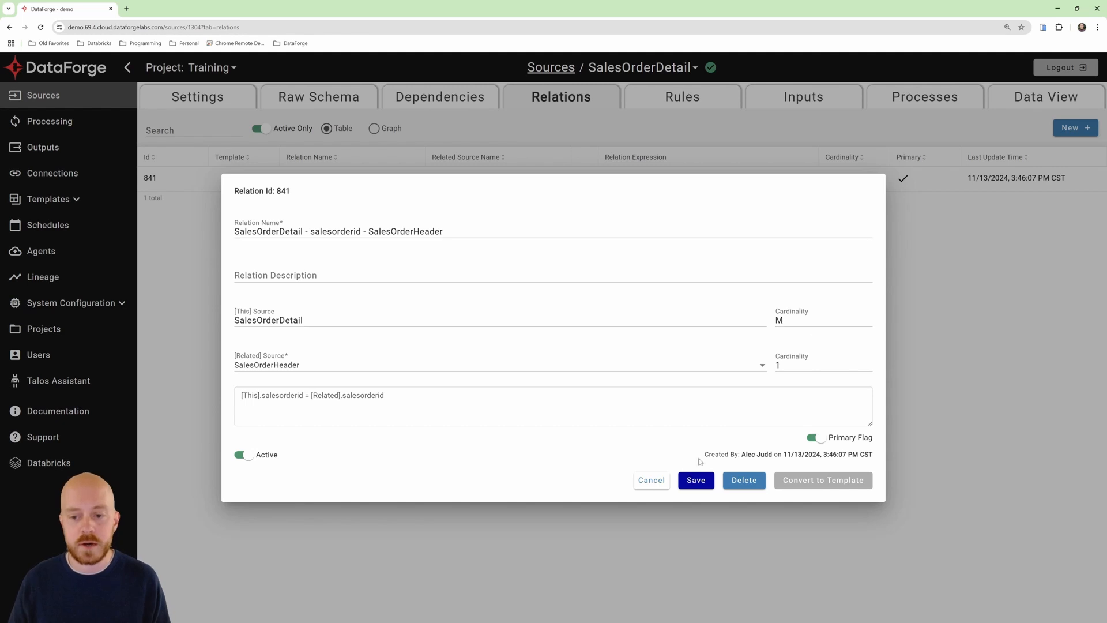
pyautogui.click(653, 485)
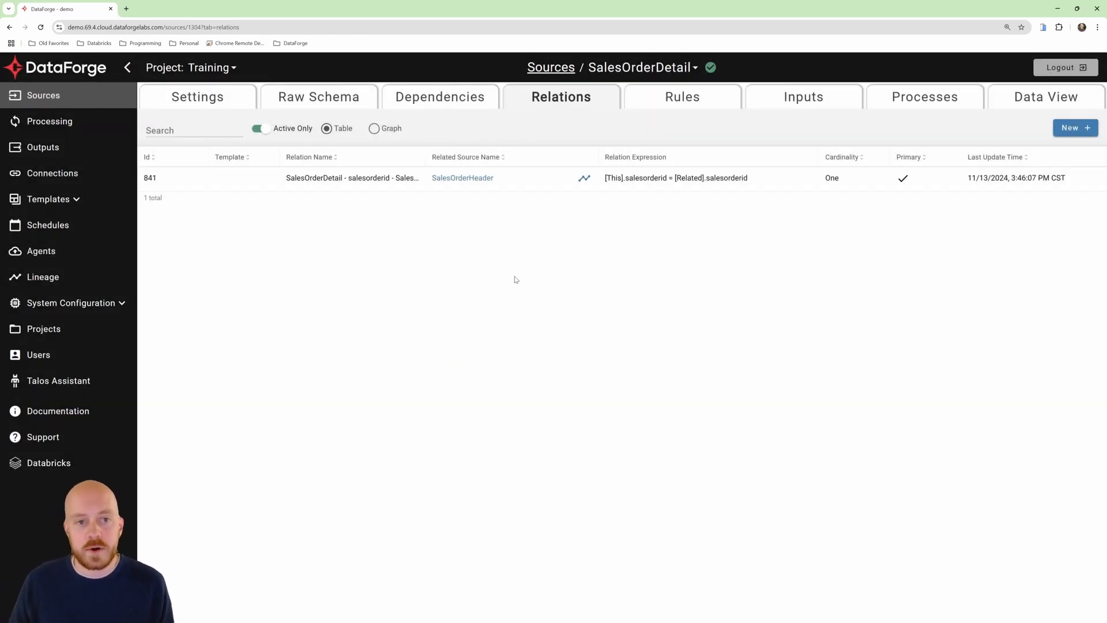
# - Start a new enrichment rule for the SalesOrderDetail source and name it Order date
pyautogui.click(680, 99)
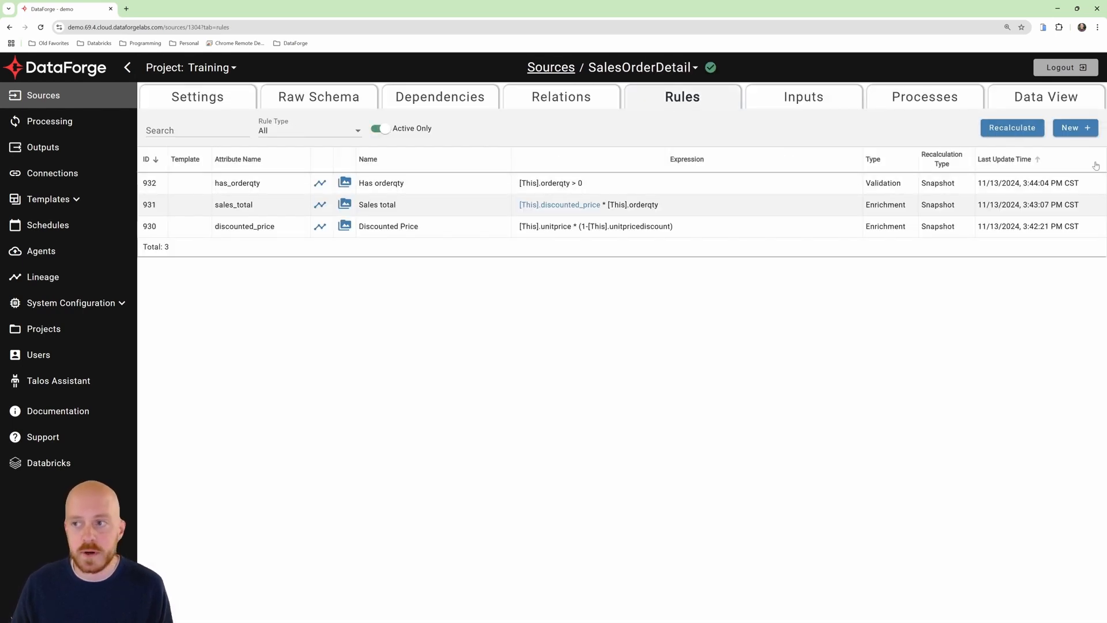
pyautogui.click(1073, 128)
pyautogui.click(234, 251)
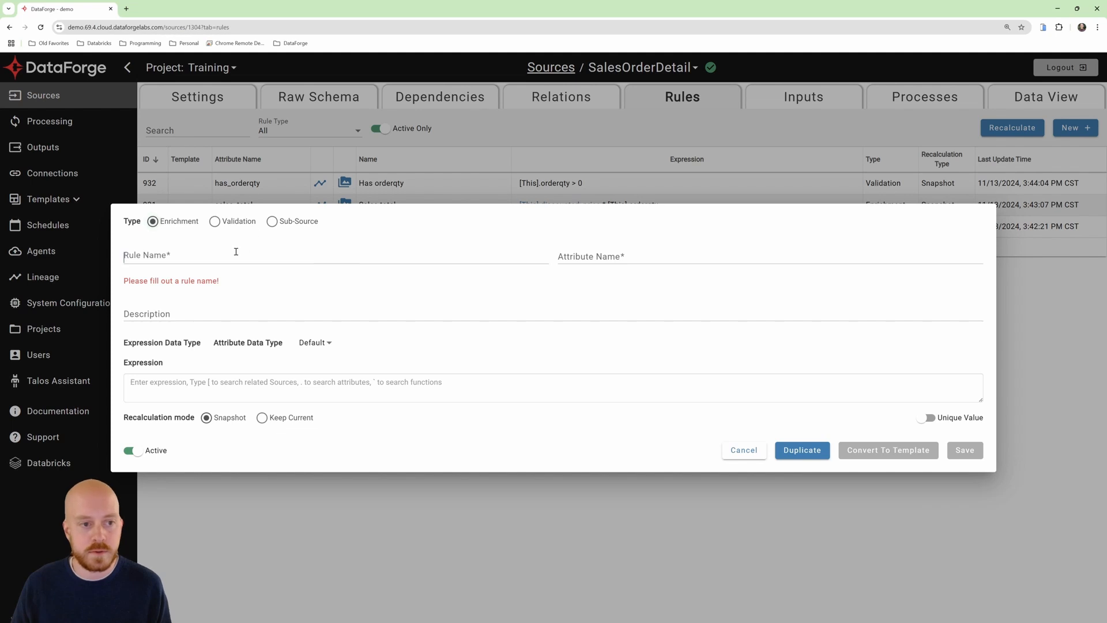
pyautogui.write('Order dtate')
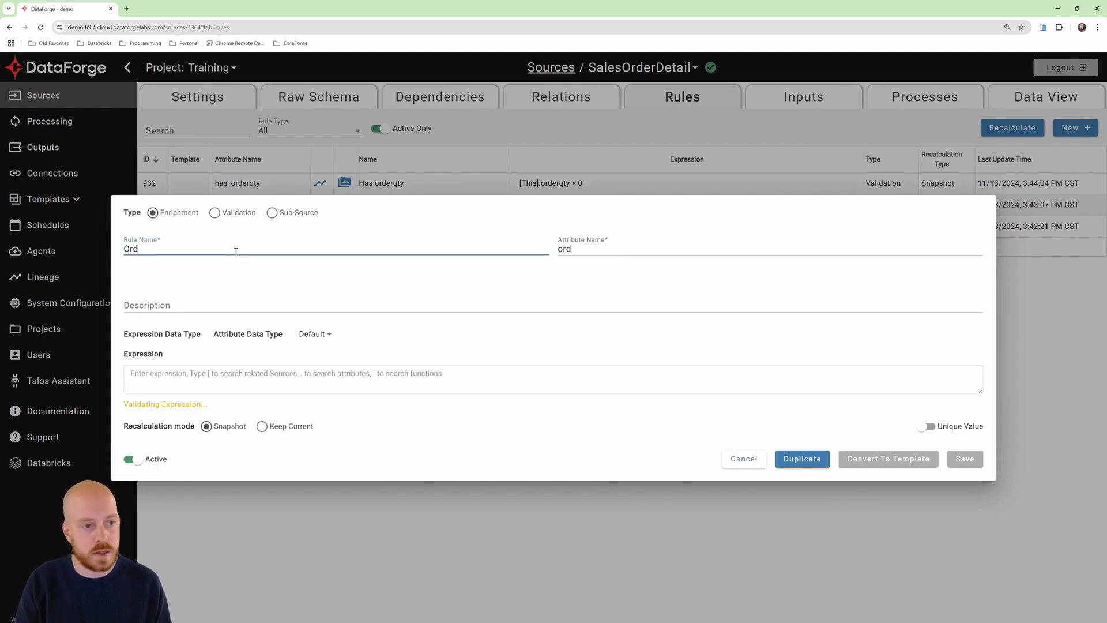
pyautogui.press('BackSpace')
pyautogui.press('BackSpace')
pyautogui.press('BackSpace')
pyautogui.press('BackSpace')
pyautogui.write('ate')
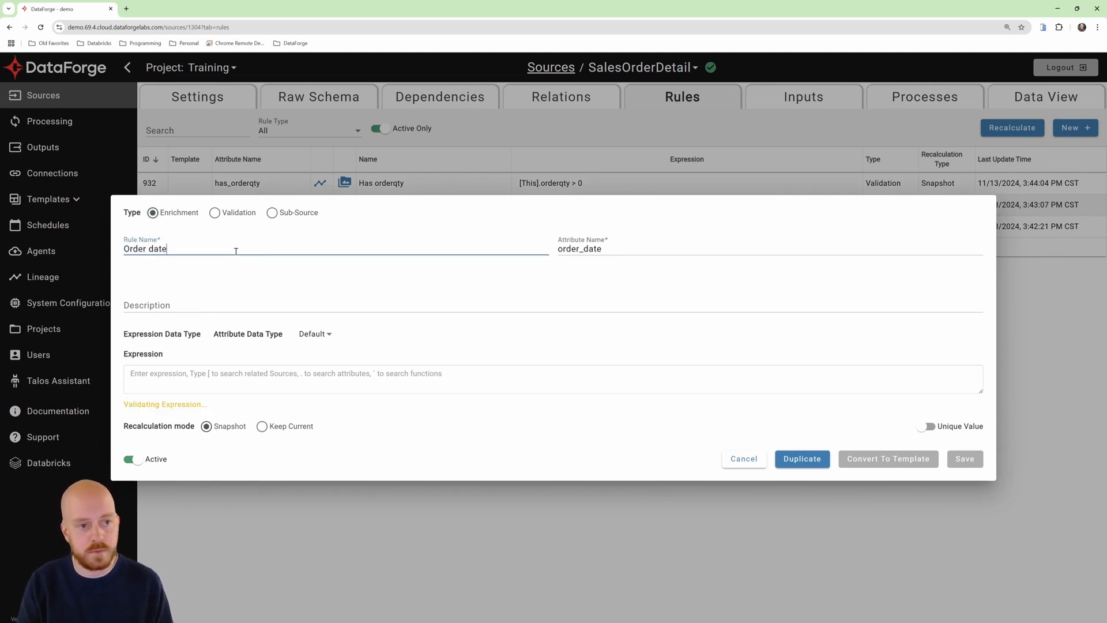
# - Set the Order date rule's expression to [SalesOrderHeader].orderdate and save the rule
pyautogui.click(255, 372)
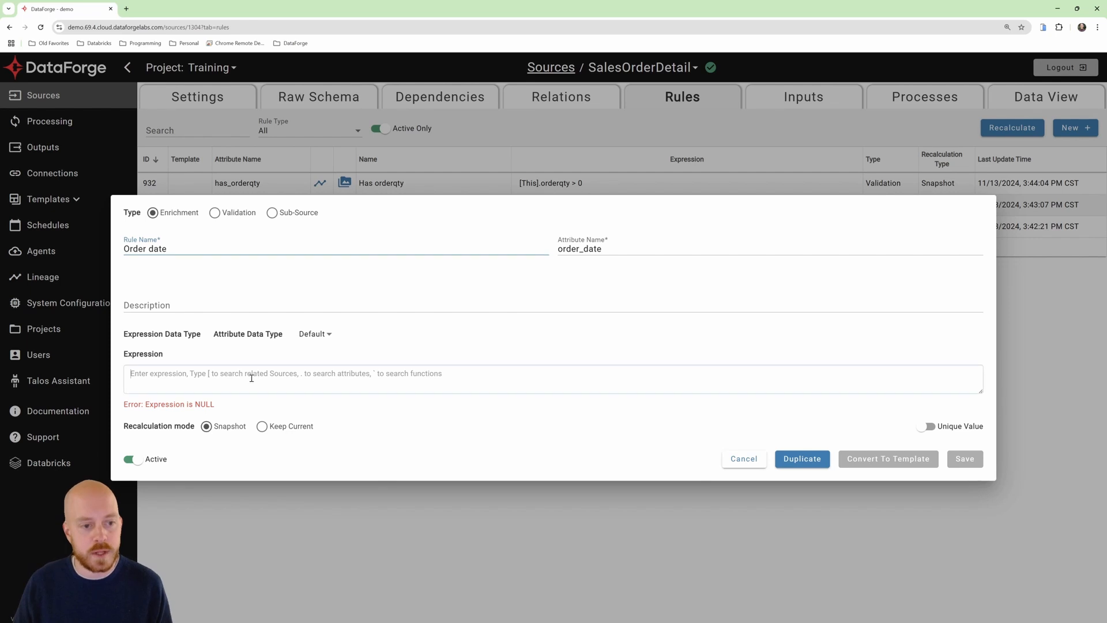
pyautogui.write('[')
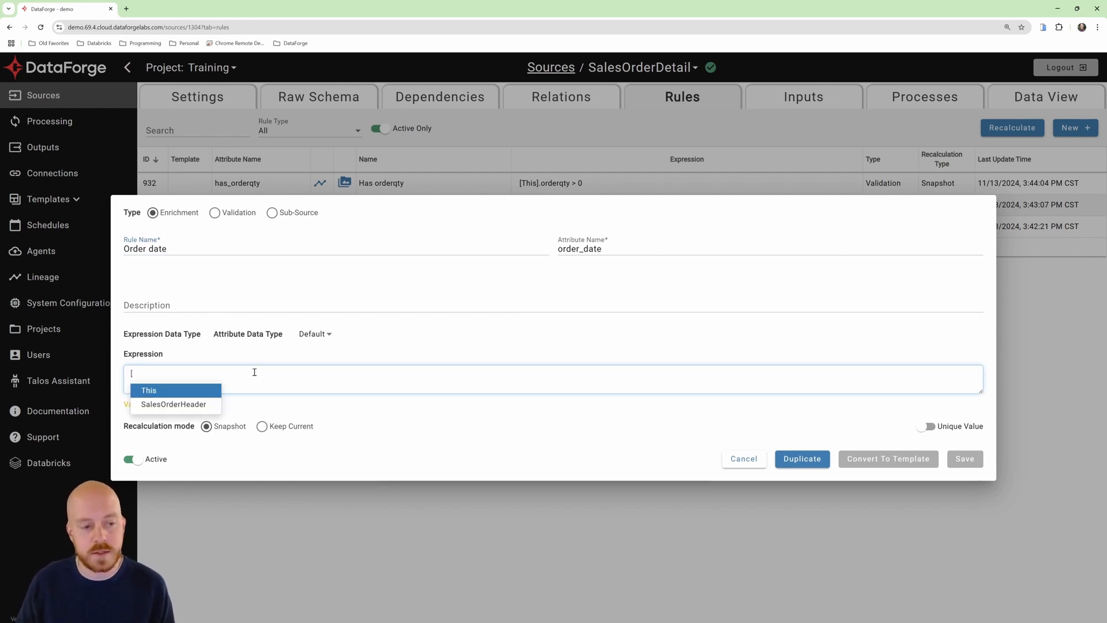
pyautogui.click(185, 405)
pyautogui.write('.')
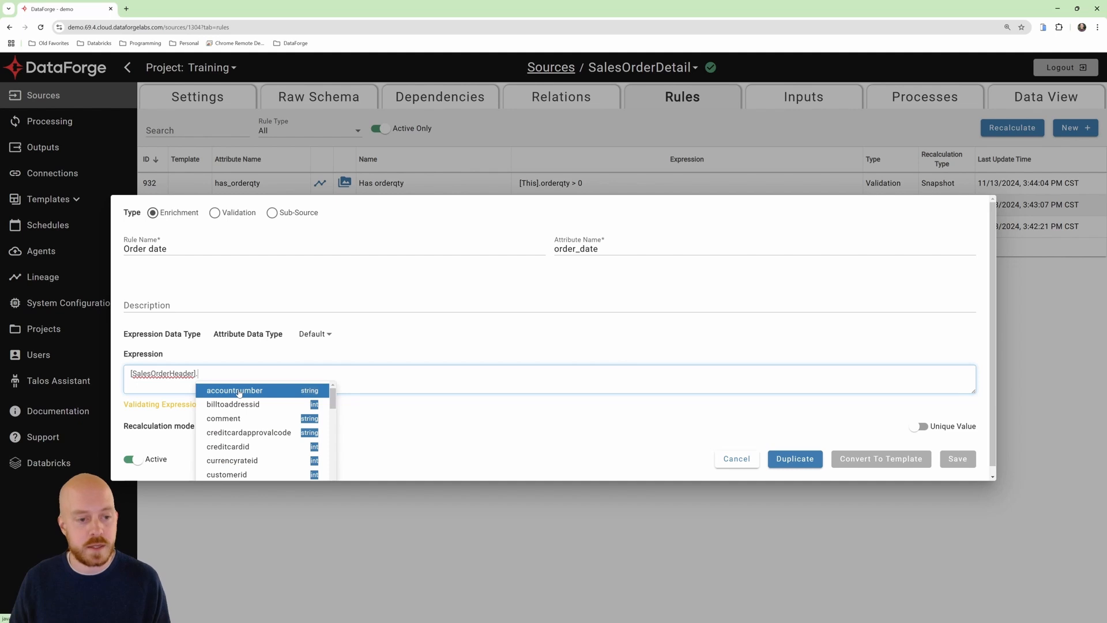
pyautogui.scroll(-3, 259, 445)
pyautogui.scroll(-1, 259, 442)
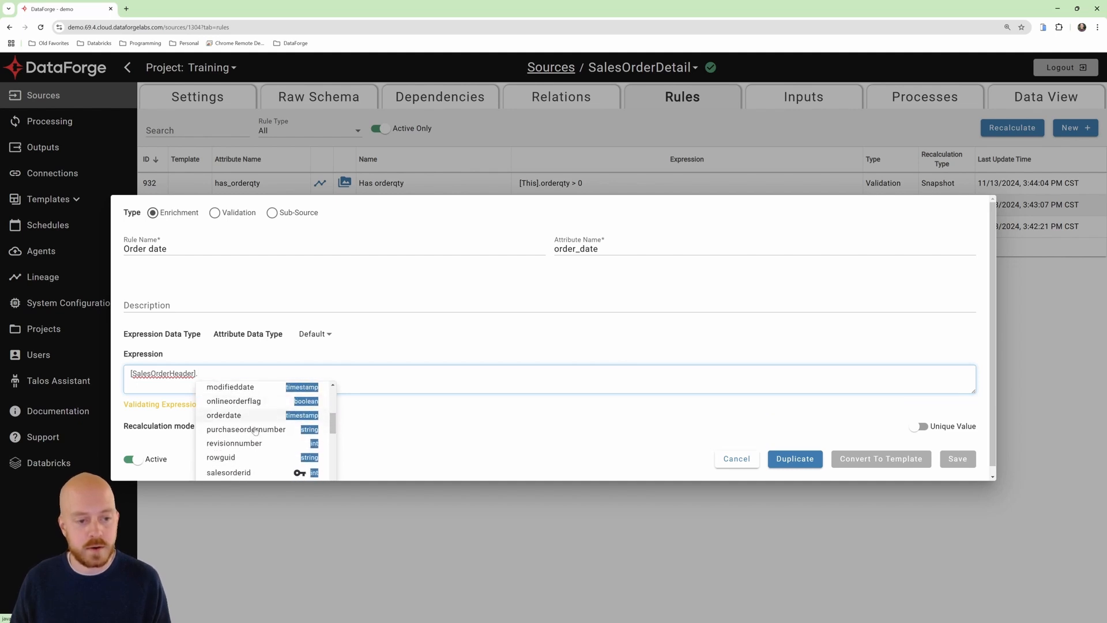
pyautogui.click(265, 416)
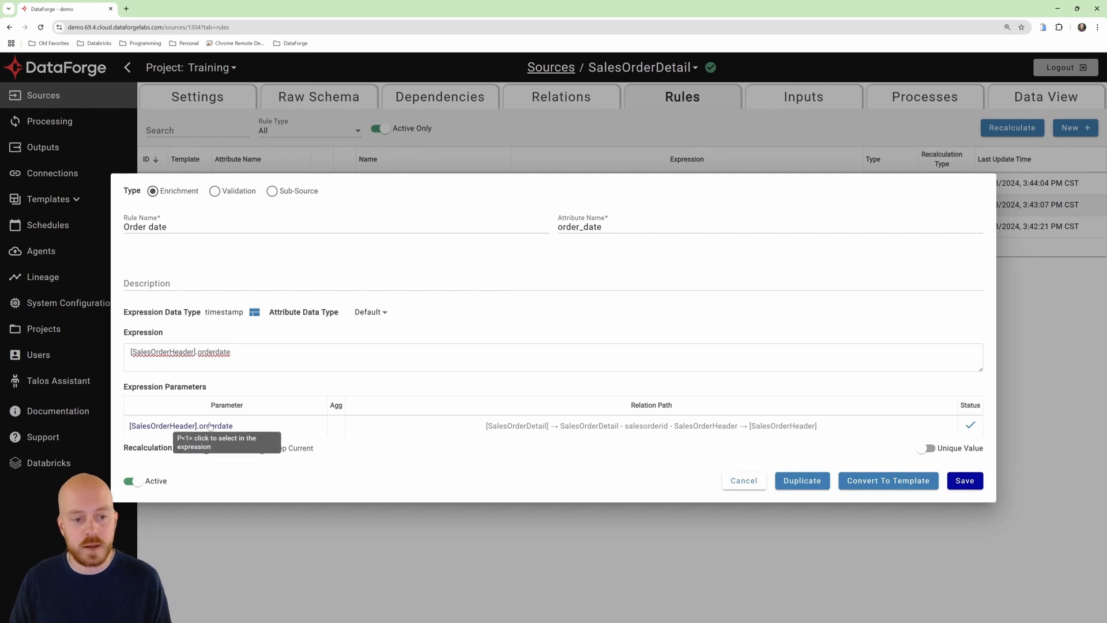
pyautogui.click(219, 428)
pyautogui.click(473, 450)
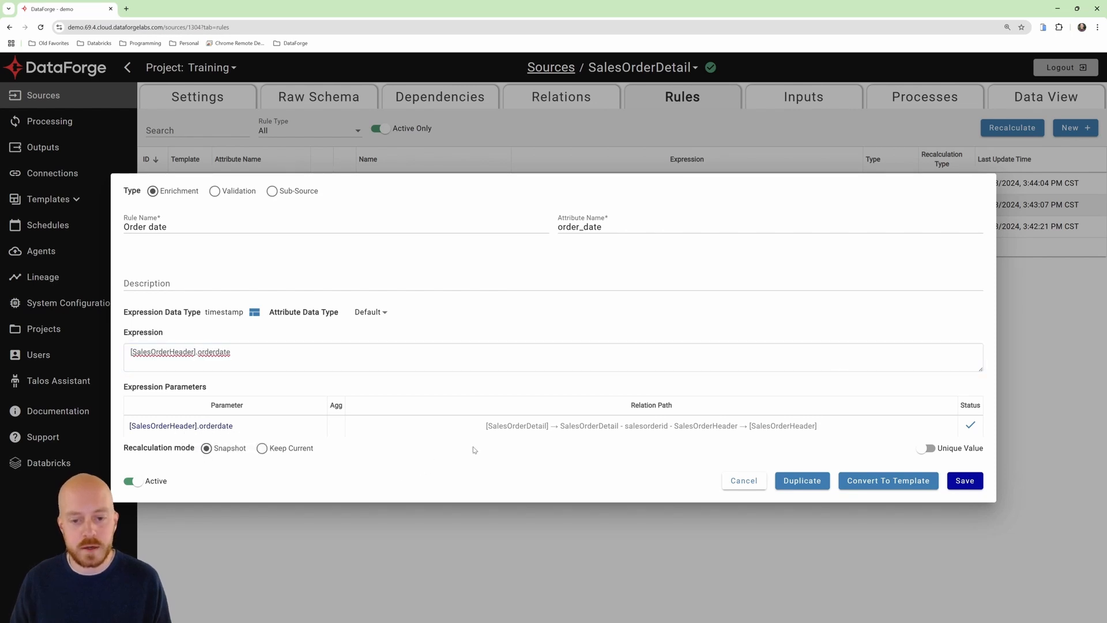
pyautogui.moveTo(528, 429)
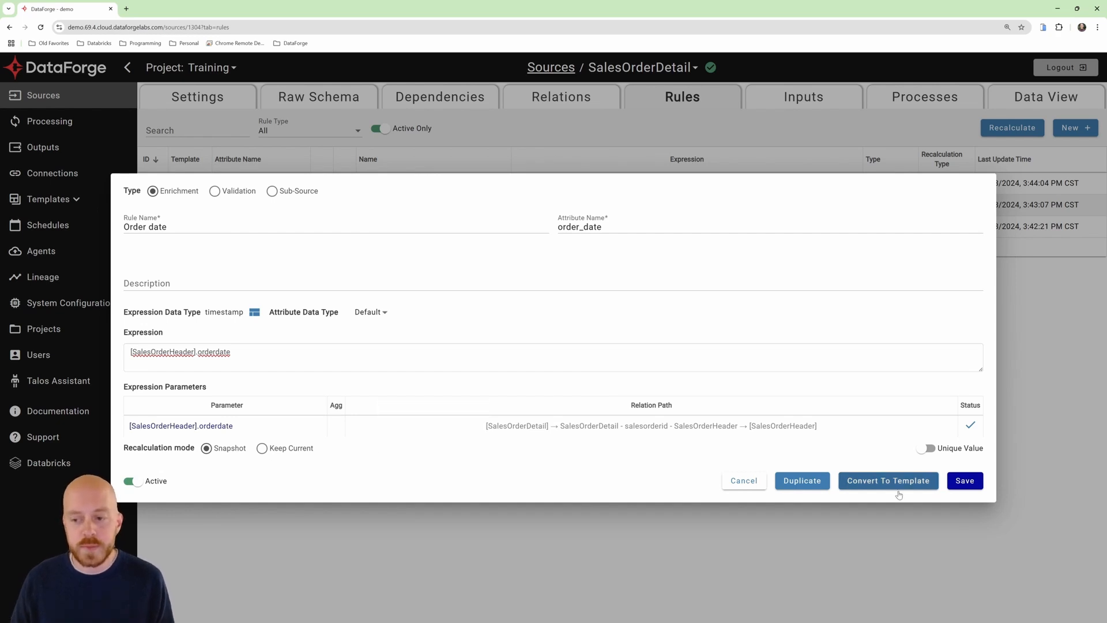
pyautogui.click(965, 482)
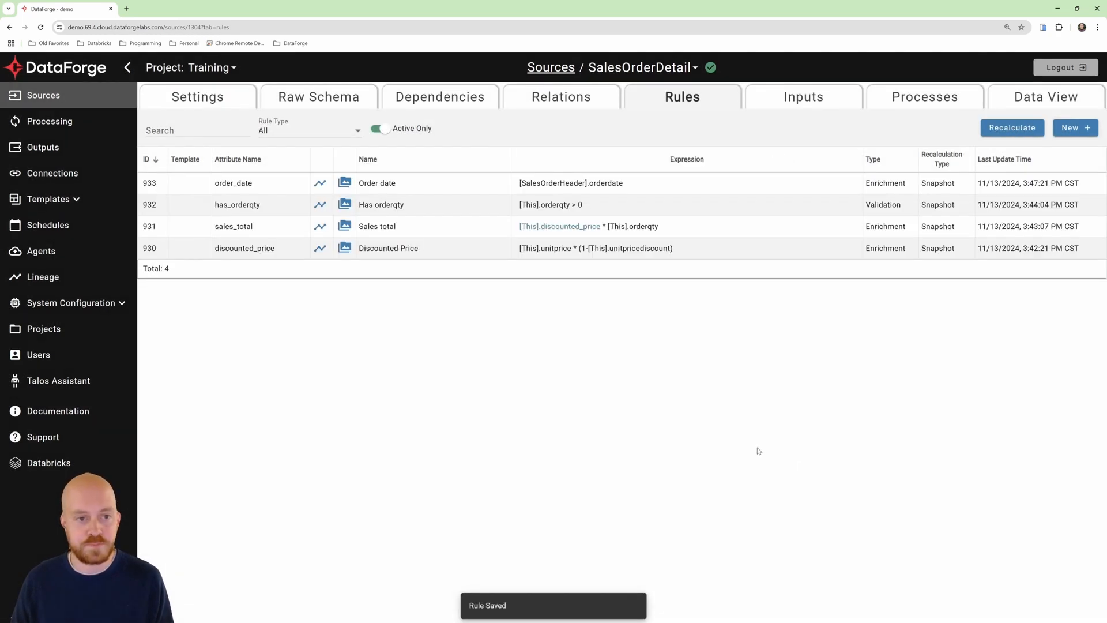
# - Open the raw schema of the SalesOrderHeader source from the sources list and highlight its normalized customerid column name
pyautogui.click(554, 67)
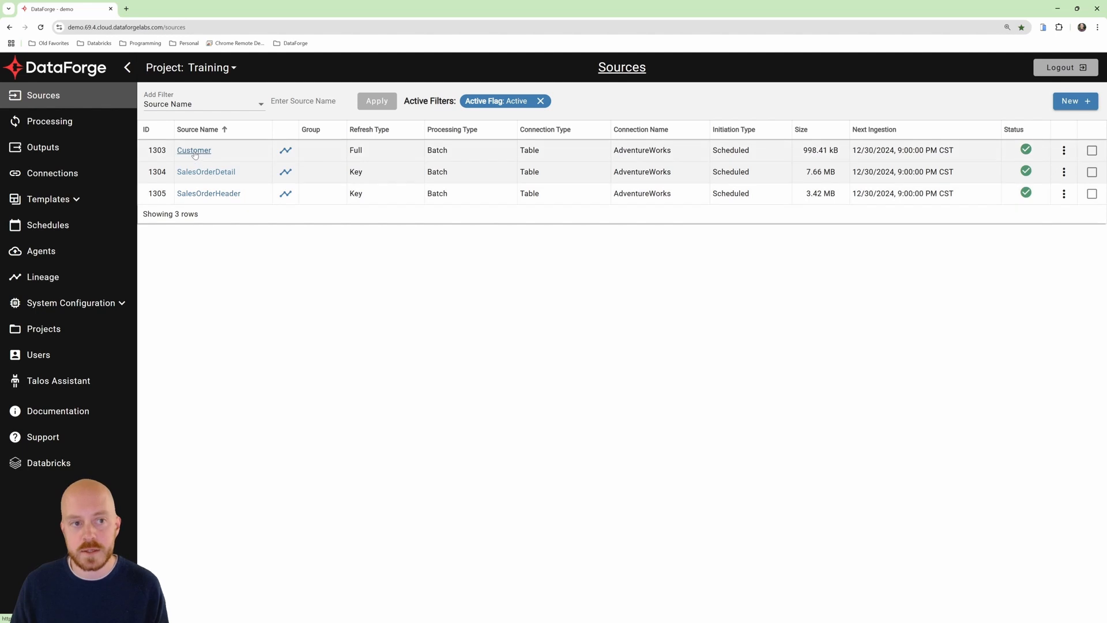
pyautogui.click(215, 194)
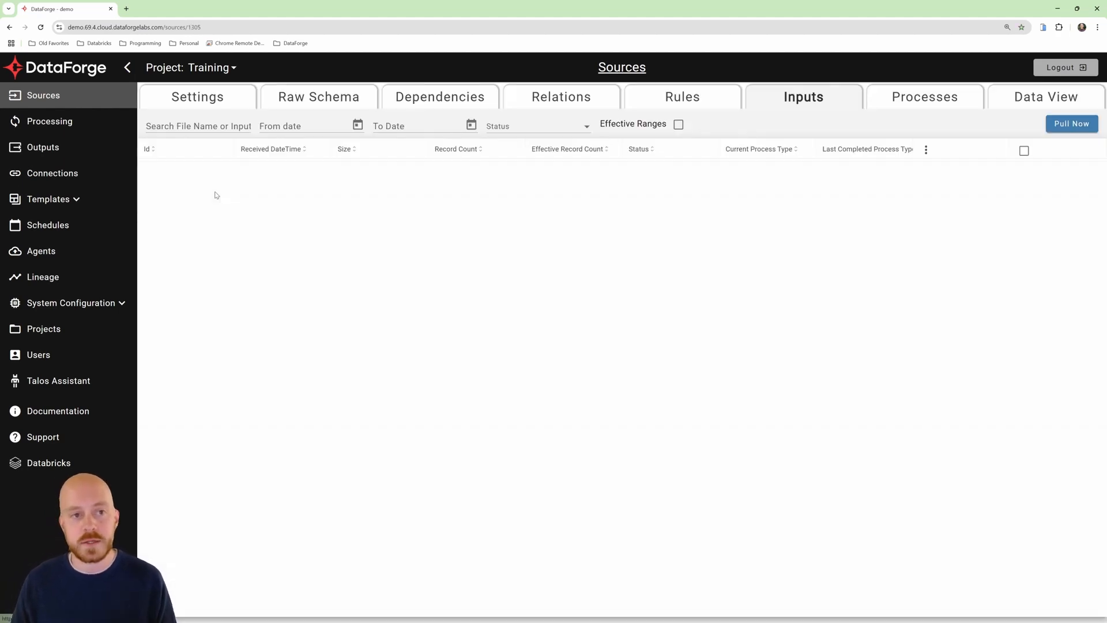
pyautogui.click(314, 99)
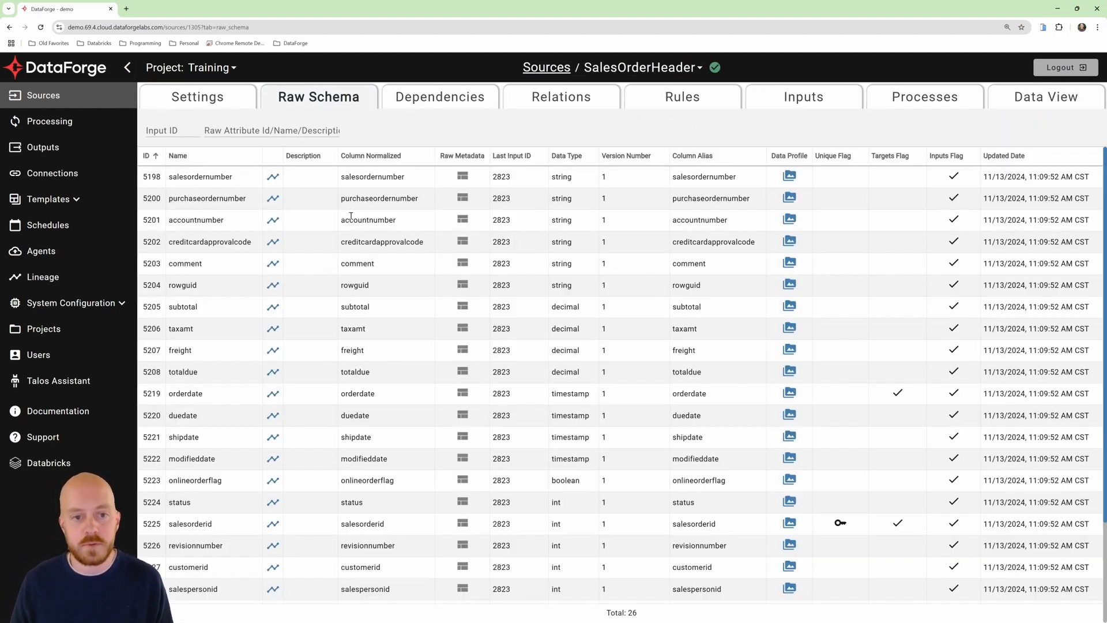
pyautogui.scroll(-5, 387, 346)
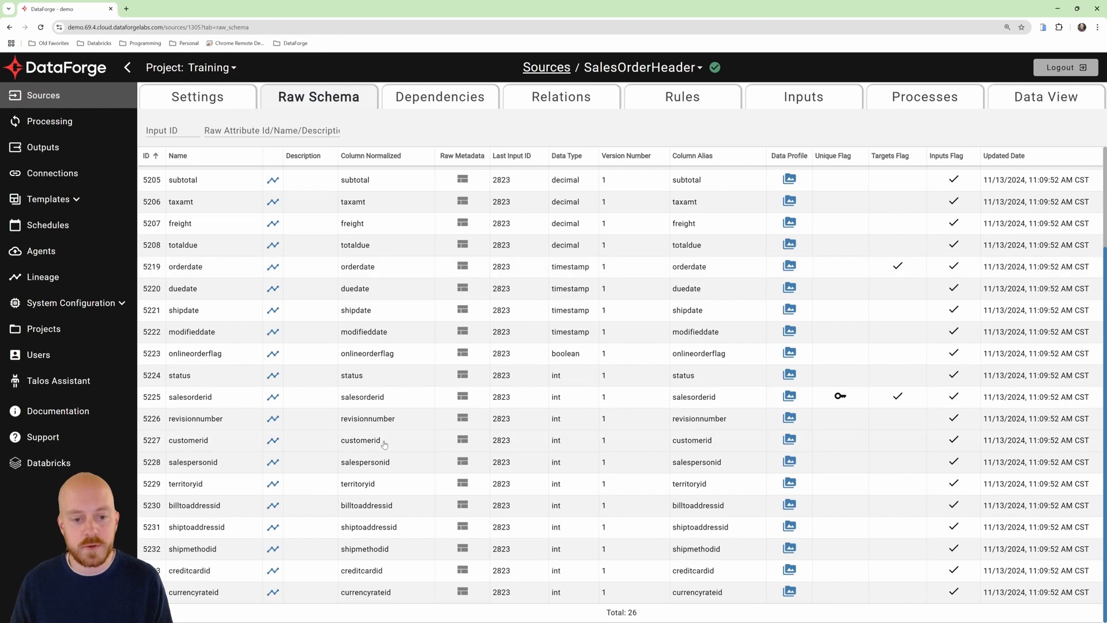
pyautogui.moveTo(385, 443); pyautogui.dragTo(342, 445)
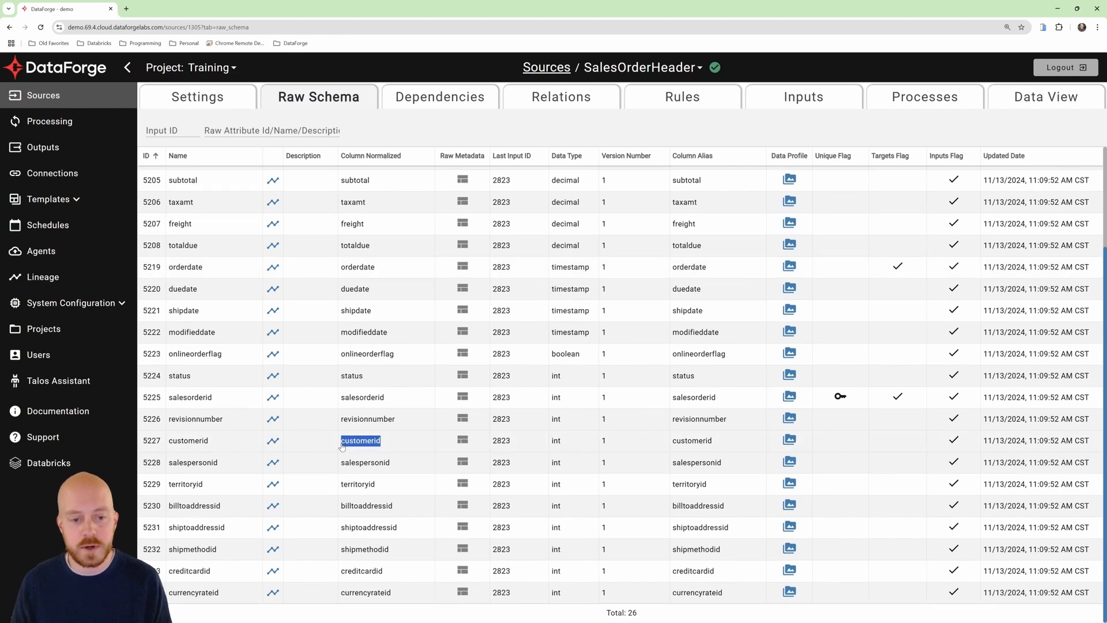
# - Start a new relation for the SalesOrderHeader source and name it SalesOrderHeader - customerid - Customer
pyautogui.click(359, 448)
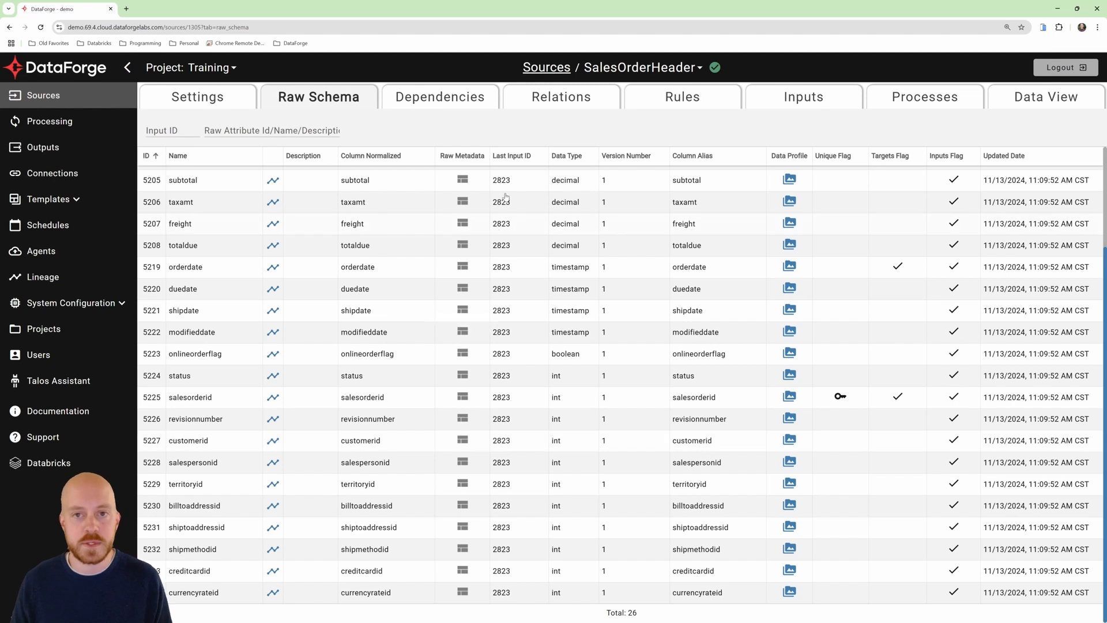
pyautogui.click(556, 105)
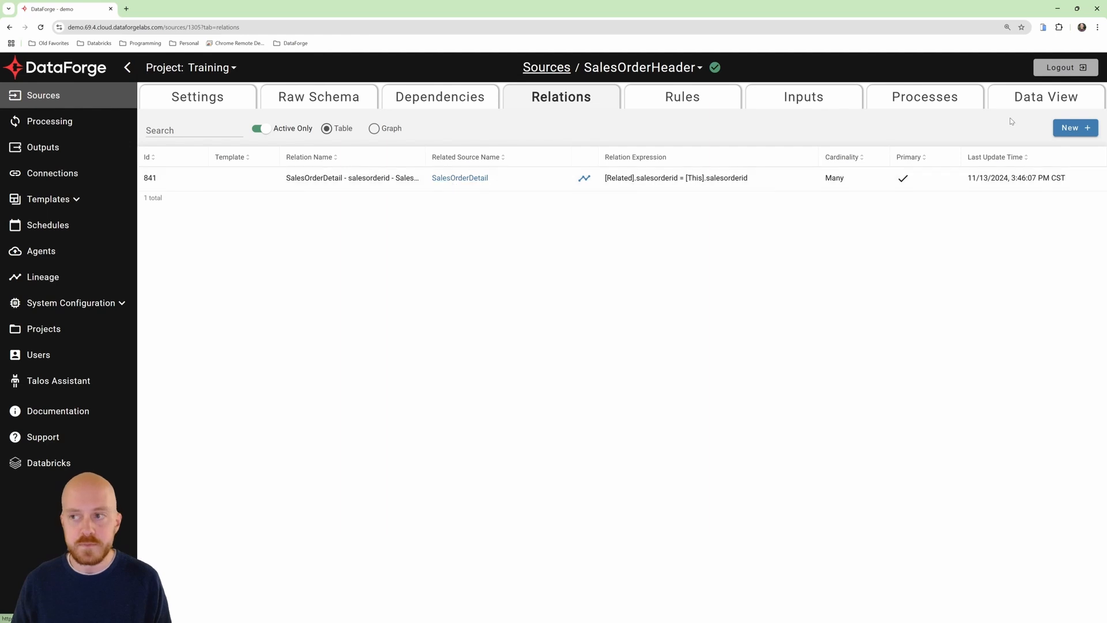
pyautogui.click(1072, 128)
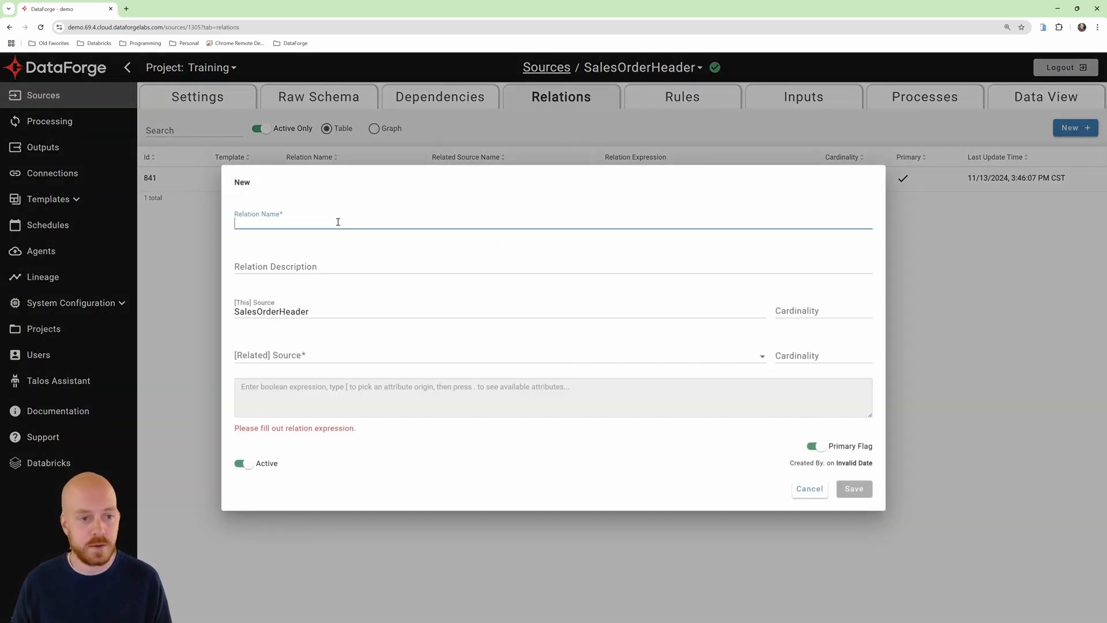
pyautogui.write('S')
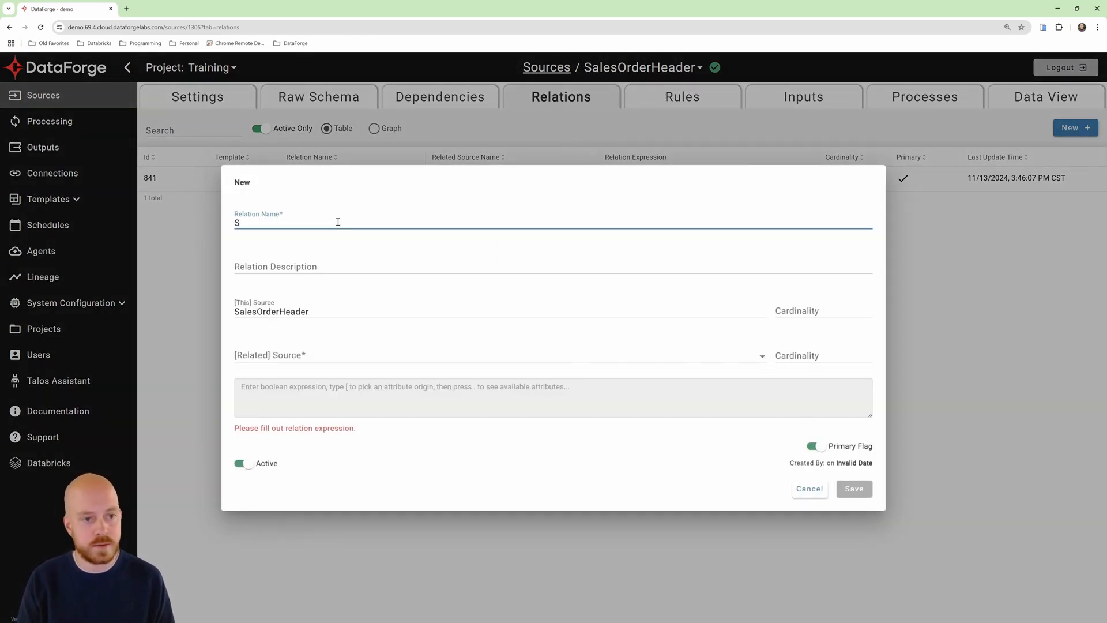
pyautogui.write('alesOrderHe')
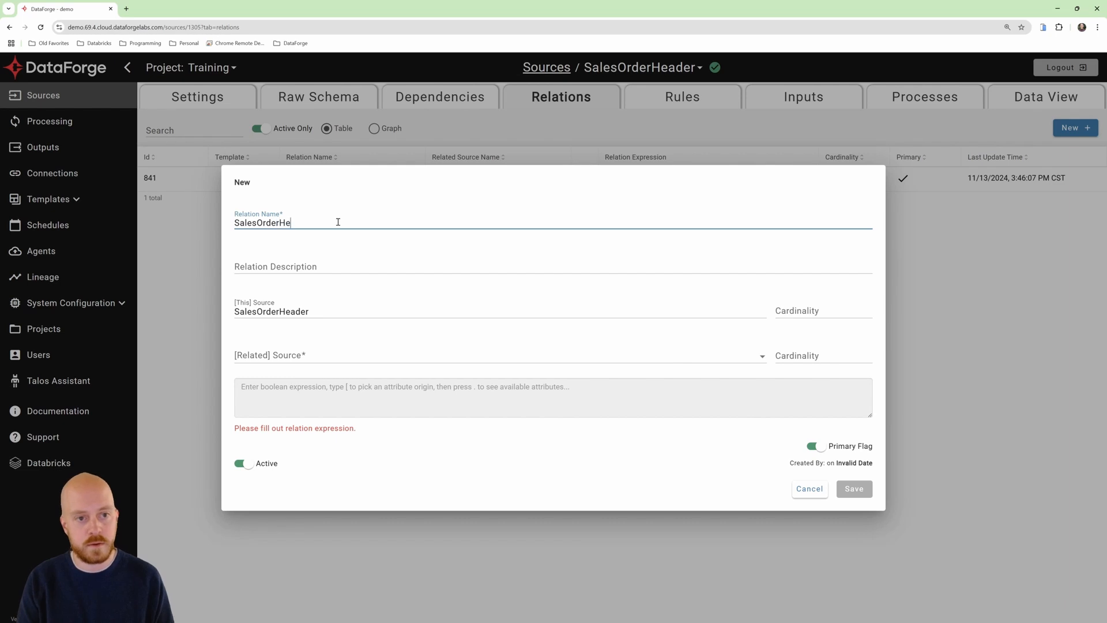
pyautogui.write('ader - customerid')
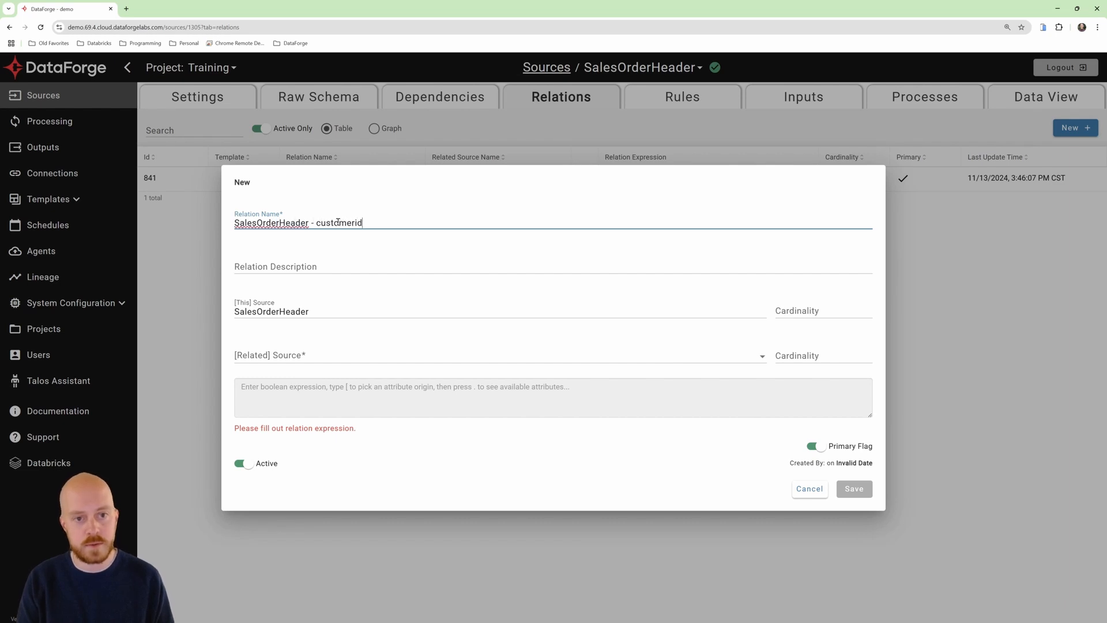
pyautogui.write(' - Customer')
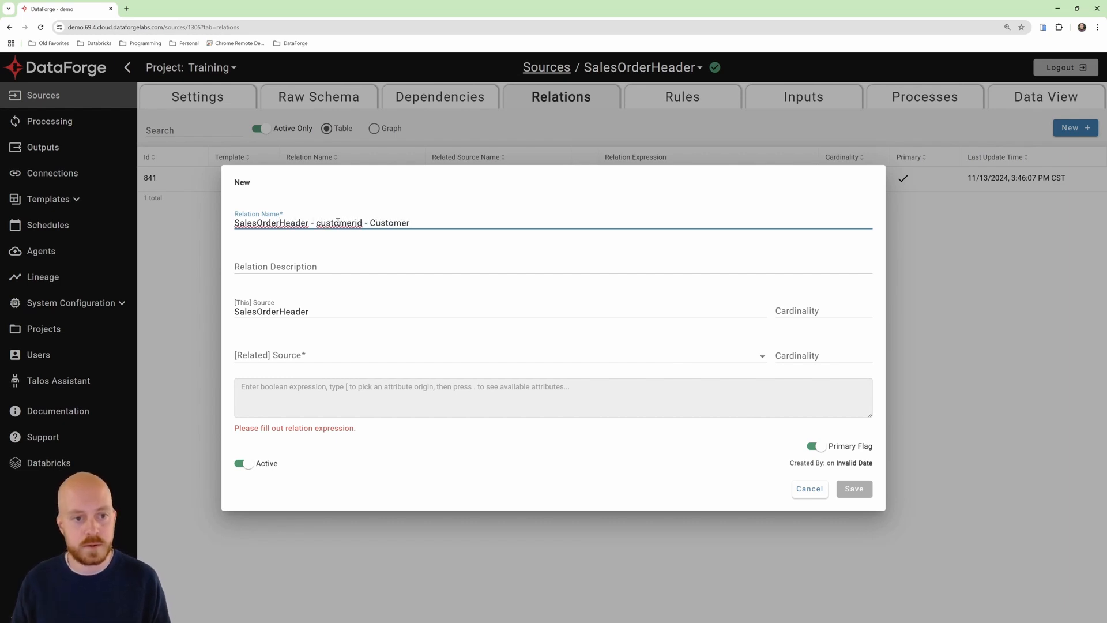
# - Set Customer as the related source, enter the expression [This].customerid = [Related].customerid, and save the relation
pyautogui.click(444, 355)
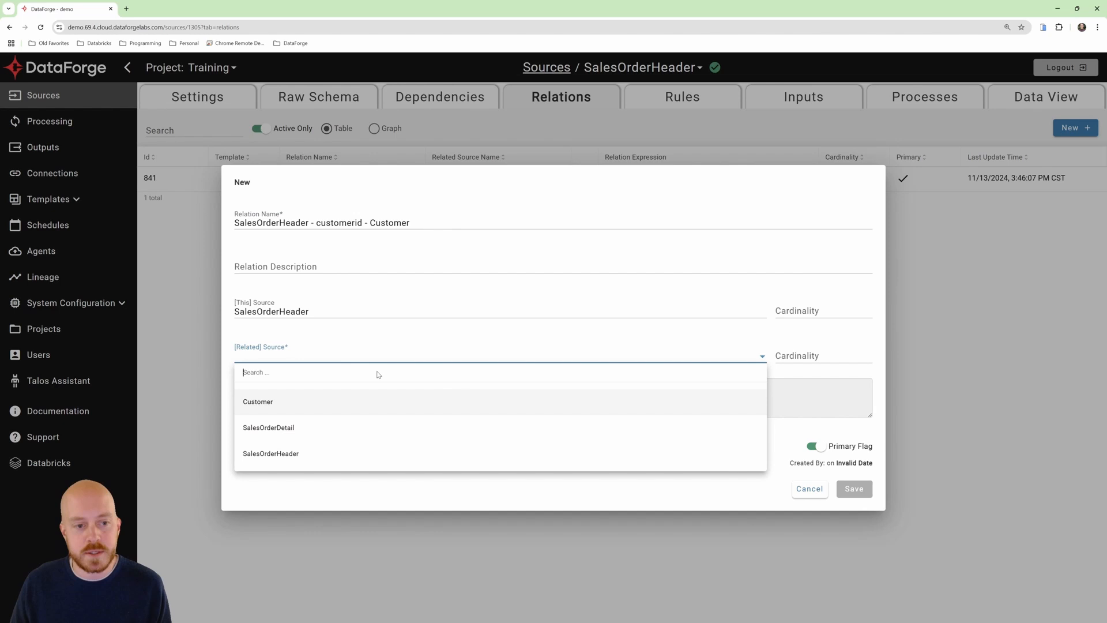
pyautogui.click(329, 401)
pyautogui.click(340, 397)
pyautogui.write('[')
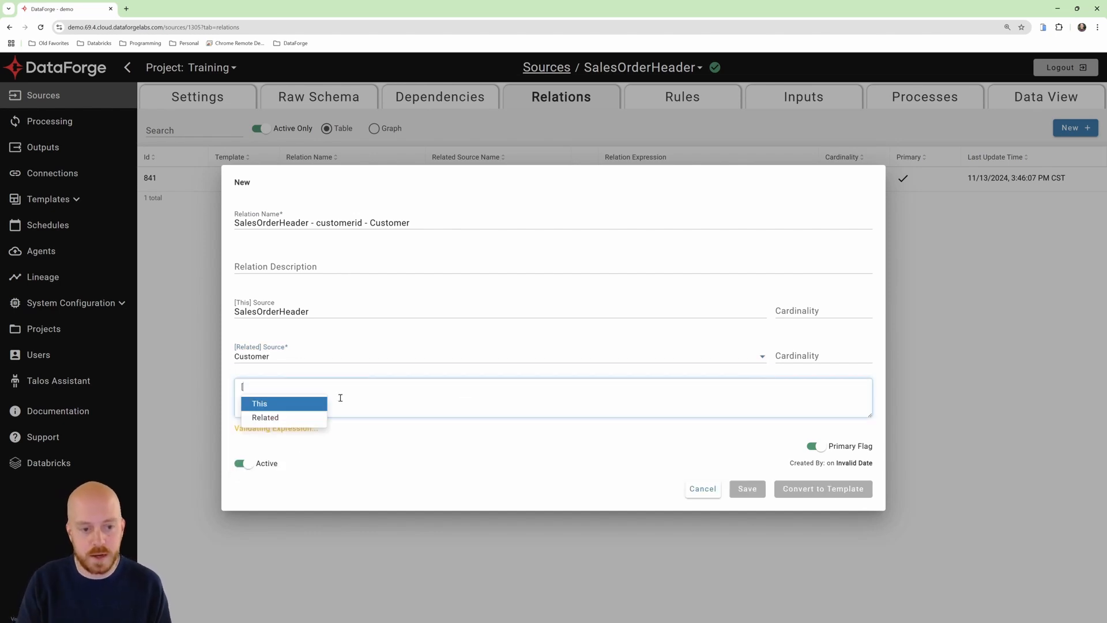
pyautogui.write('This].customerid')
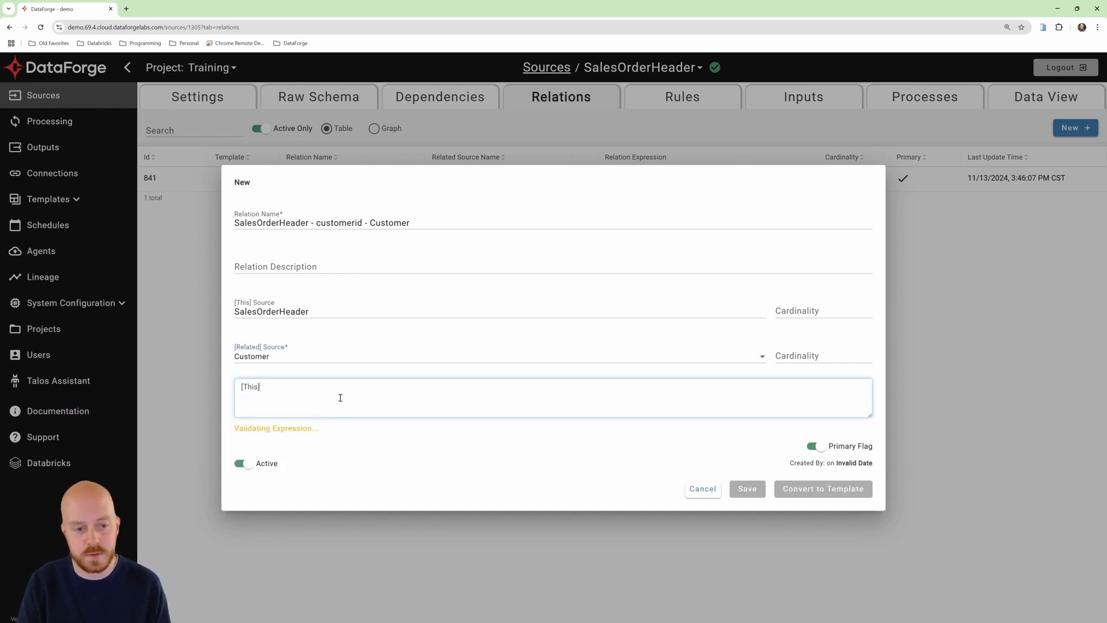
pyautogui.write(' = [')
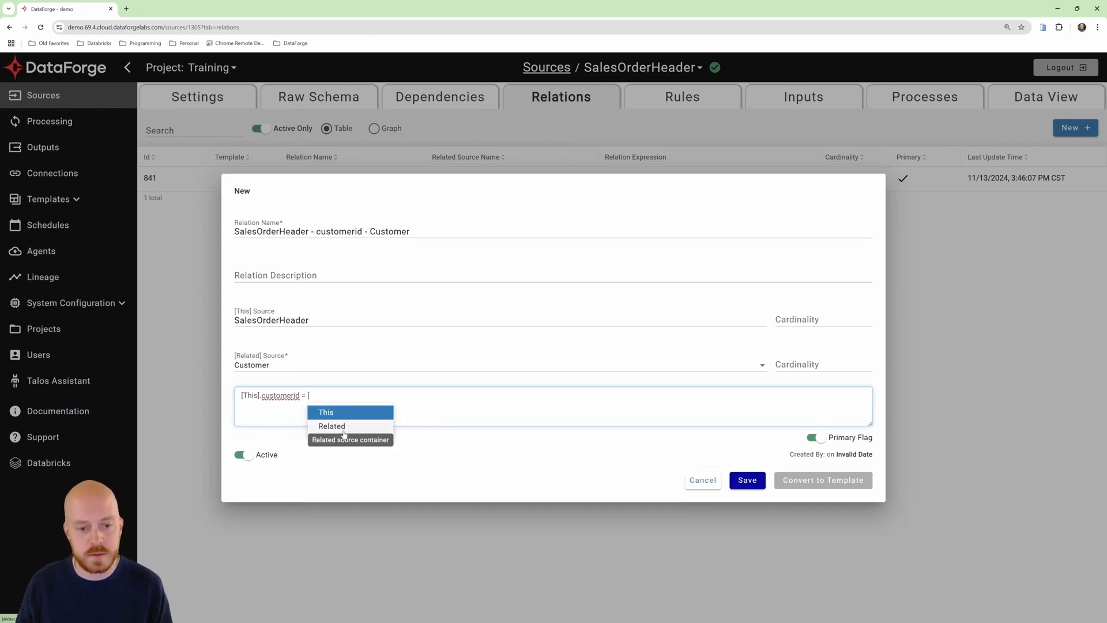
pyautogui.click(340, 426)
pyautogui.write('customerid')
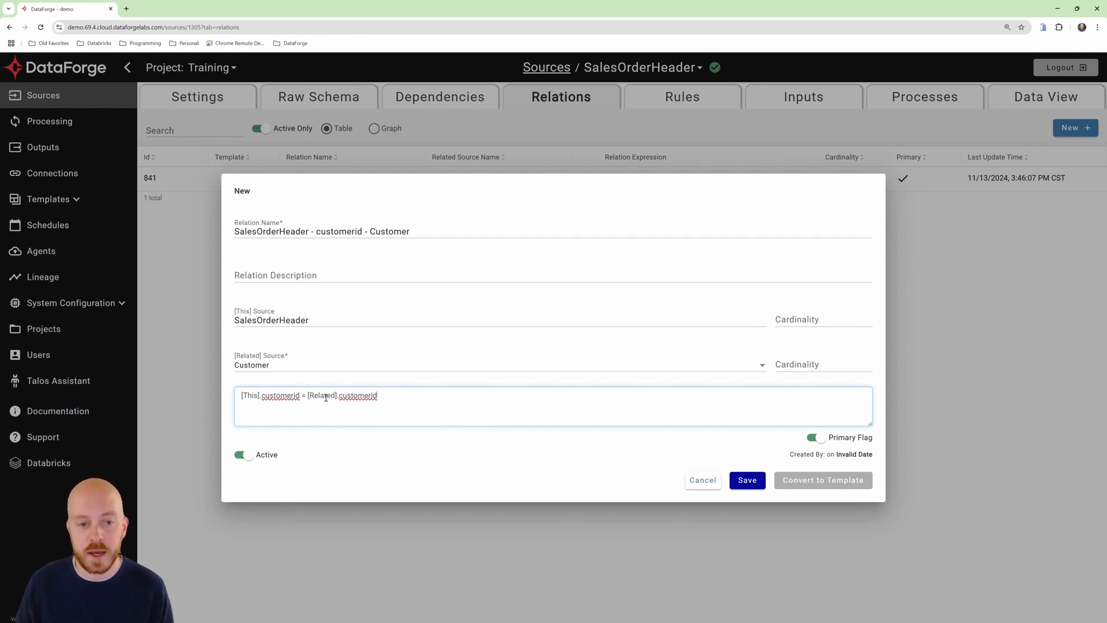
pyautogui.click(744, 480)
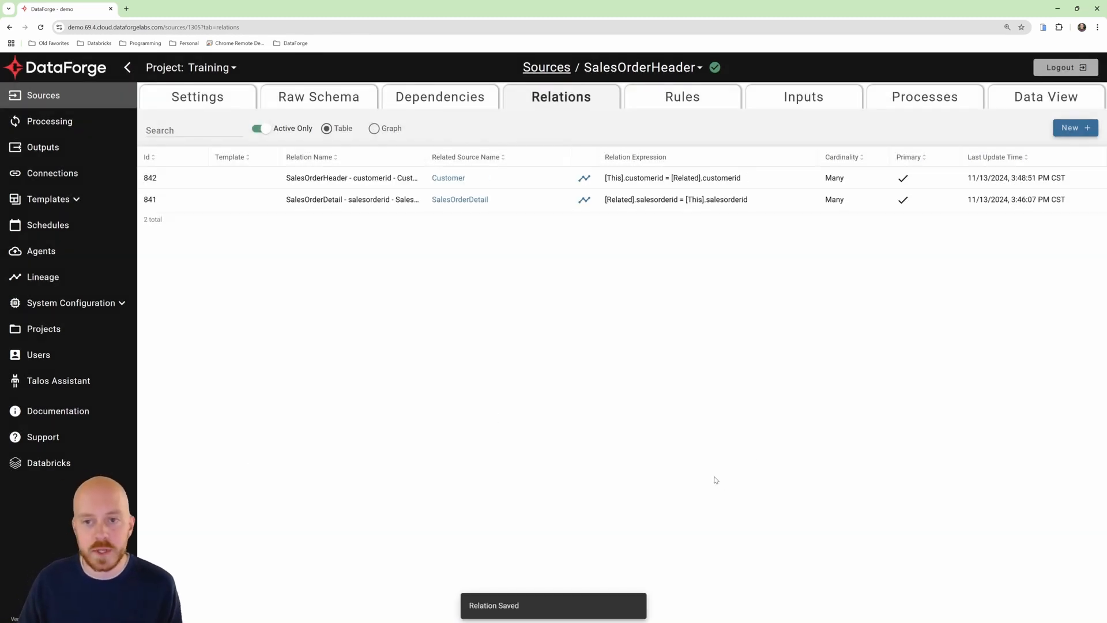
# - View SalesOrderHeader's relations as a graph, return to the table, and examine the Customer relation's cardinality on both sides without changing it
pyautogui.click(373, 128)
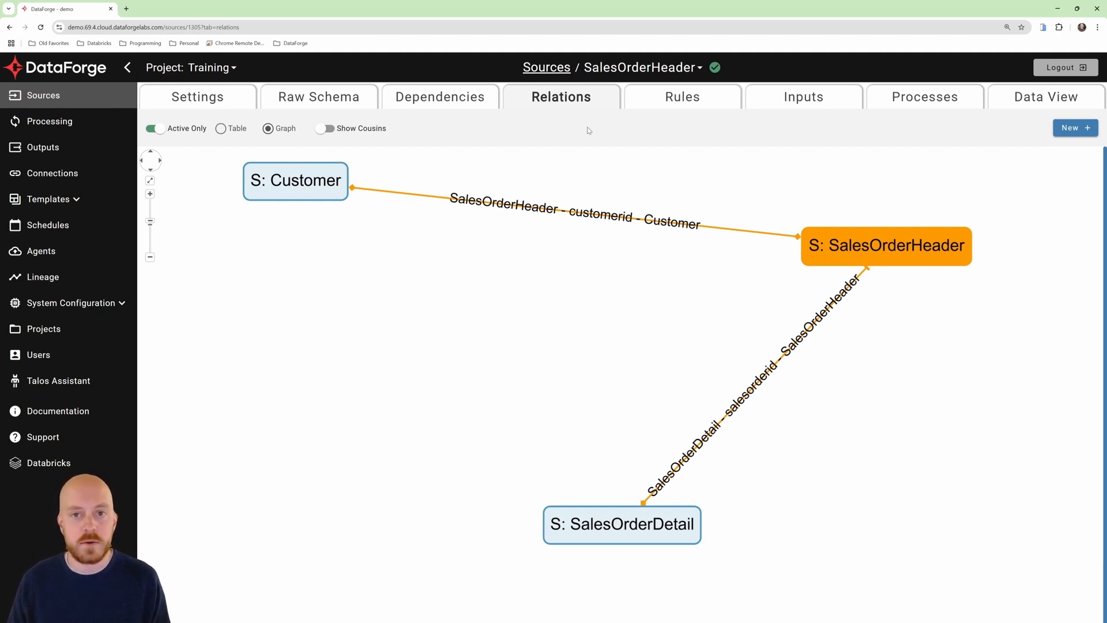
pyautogui.click(220, 128)
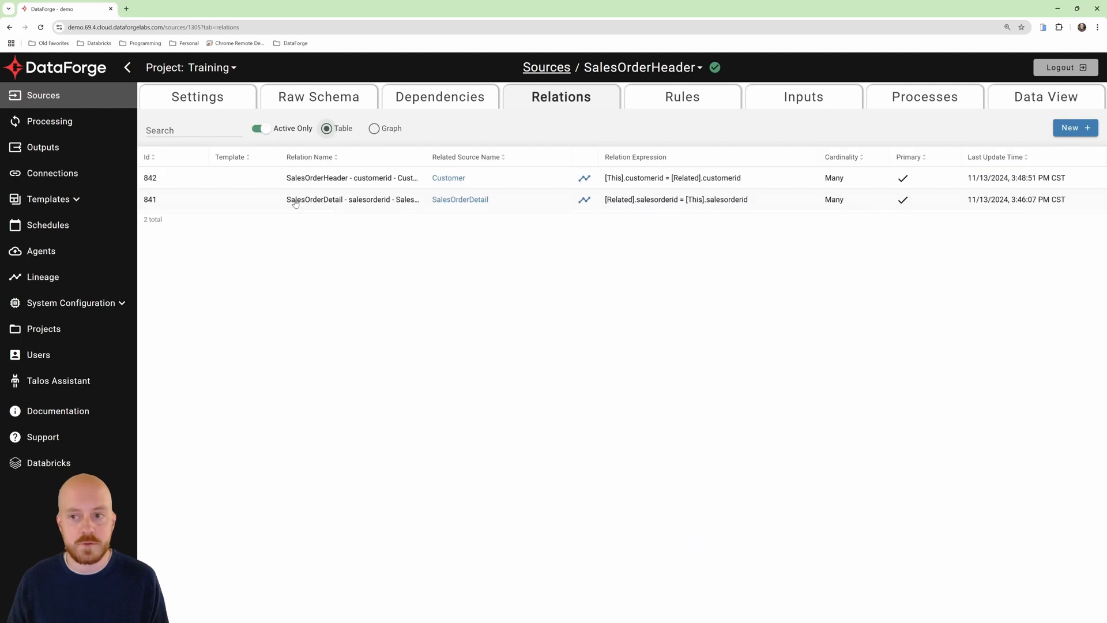
pyautogui.click(317, 178)
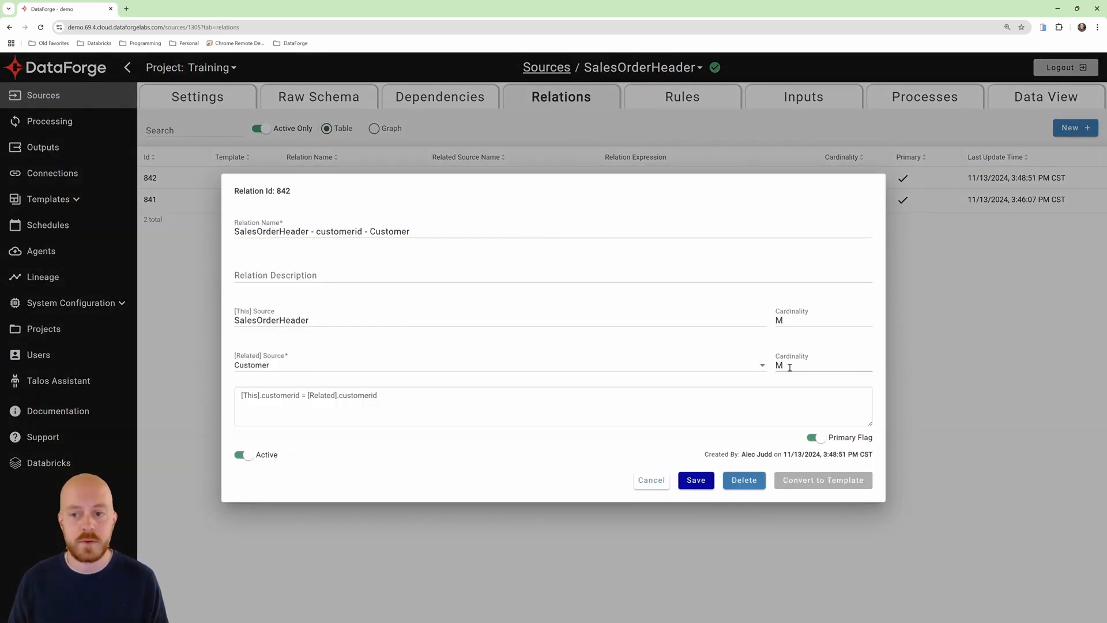
pyautogui.click(651, 480)
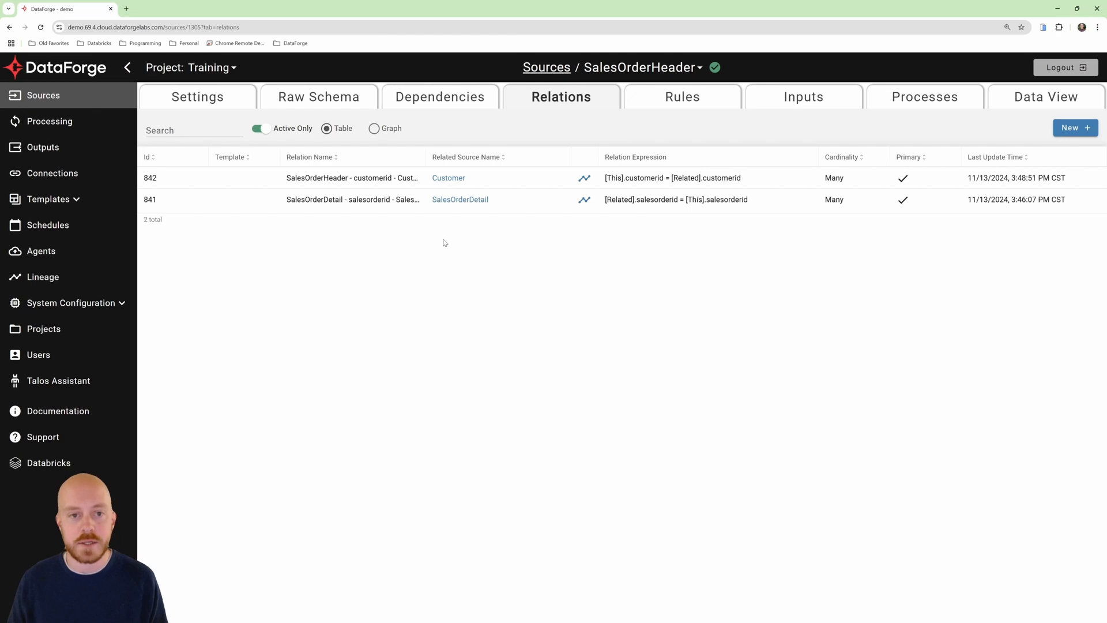
# - Check SalesOrderHeader's raw schema, switch to the Customer source's raw schema, and examine its customerid column for a unique flag
pyautogui.click(328, 98)
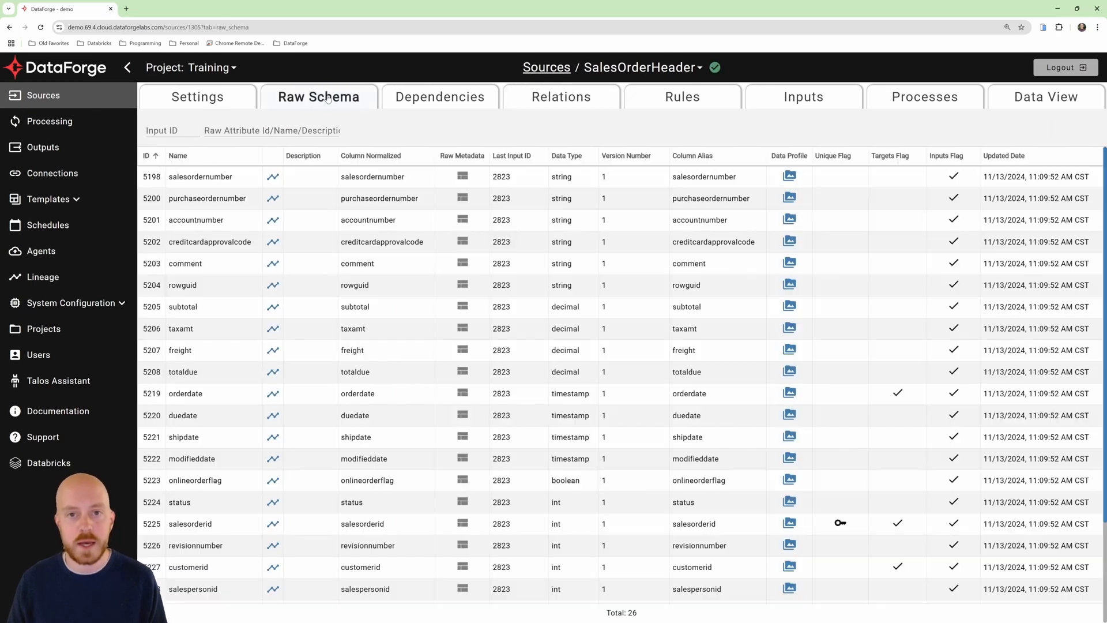
pyautogui.click(556, 69)
pyautogui.click(195, 151)
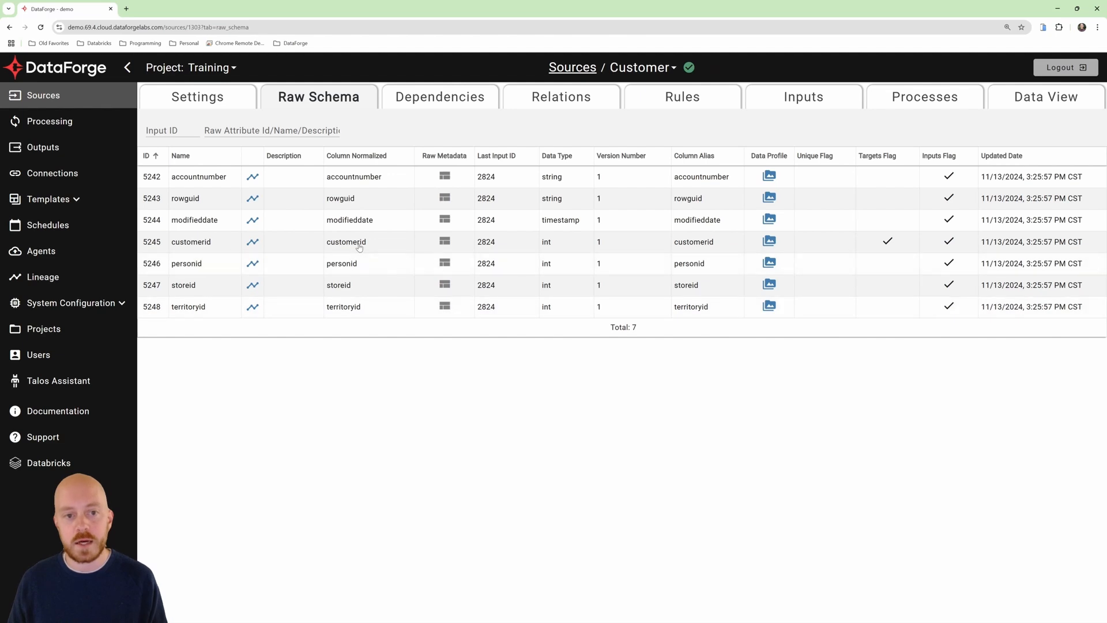
pyautogui.moveTo(374, 245); pyautogui.dragTo(328, 250)
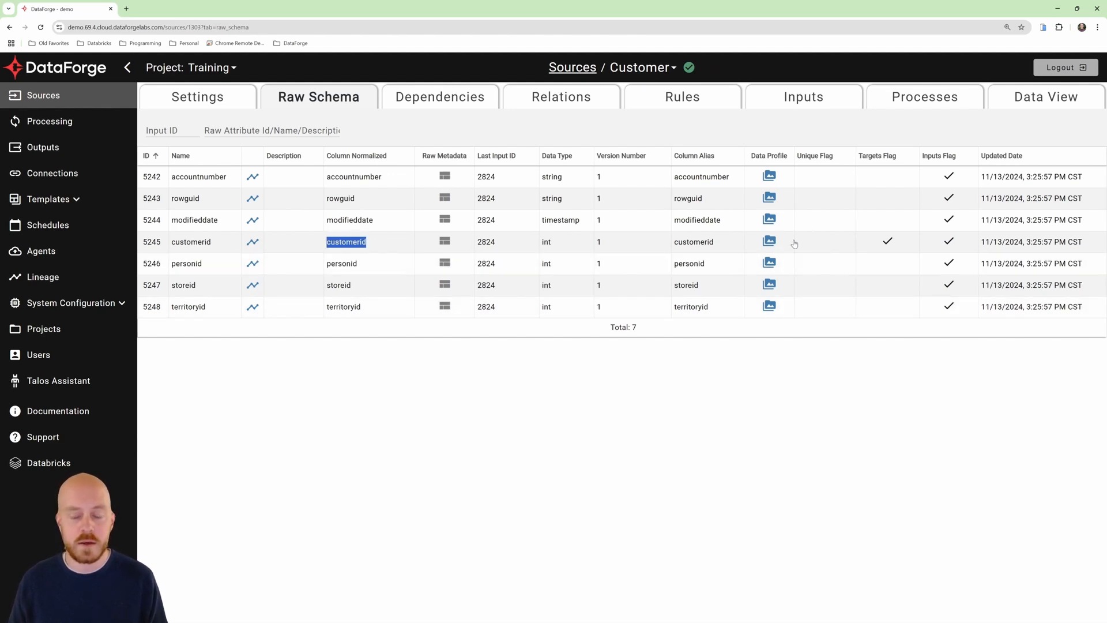
pyautogui.click(698, 244)
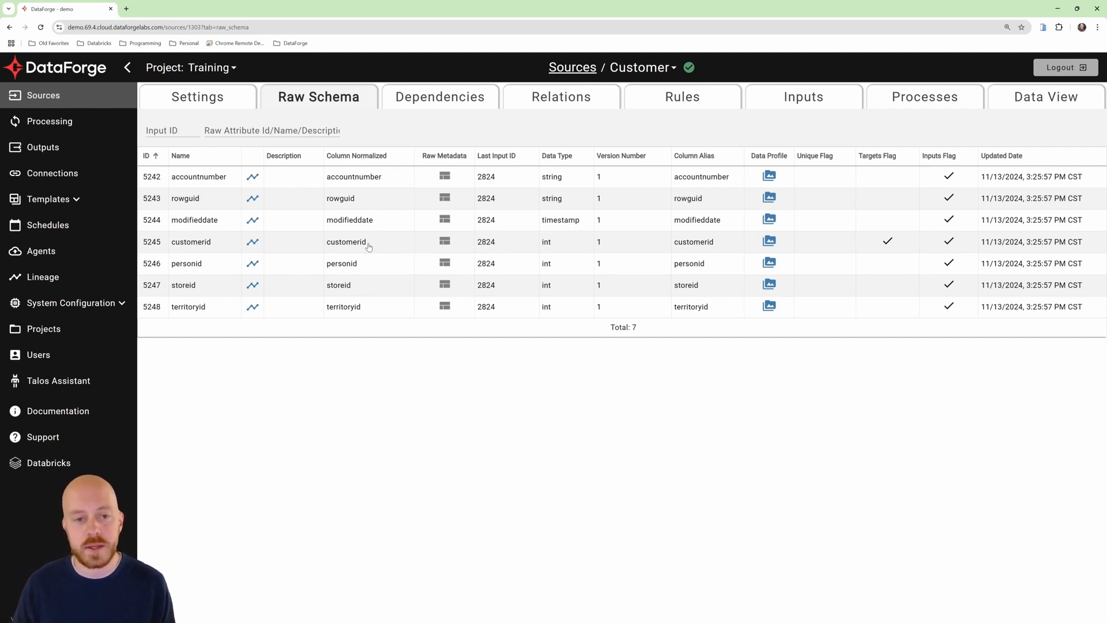
# - Start a new enrichment rule for the Customer source and name it unique customerid
pyautogui.click(677, 98)
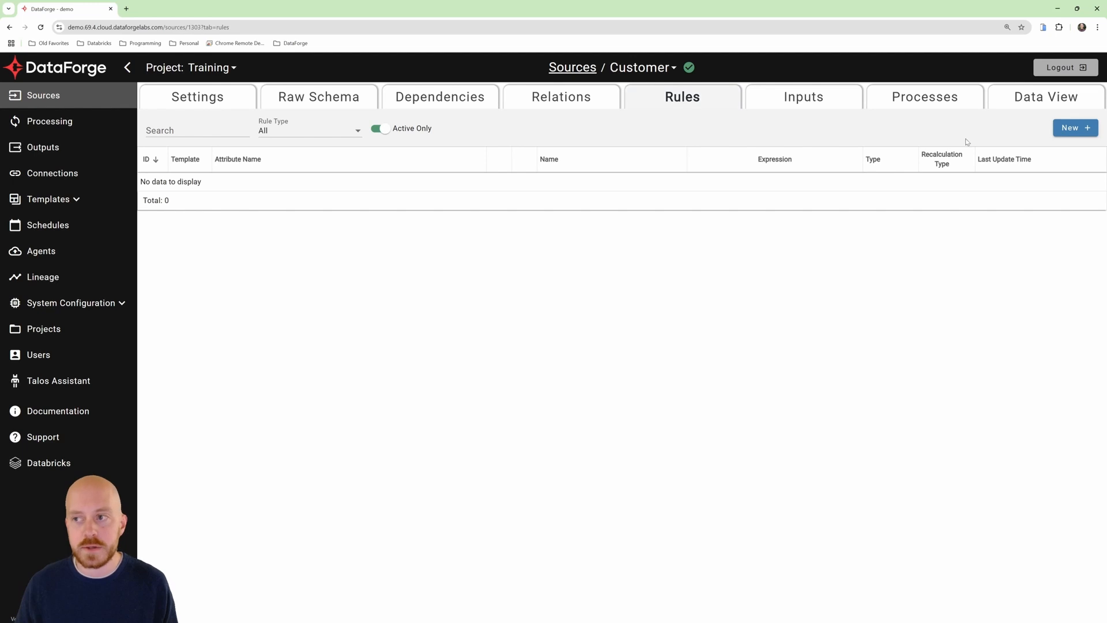
pyautogui.click(1069, 130)
pyautogui.click(257, 253)
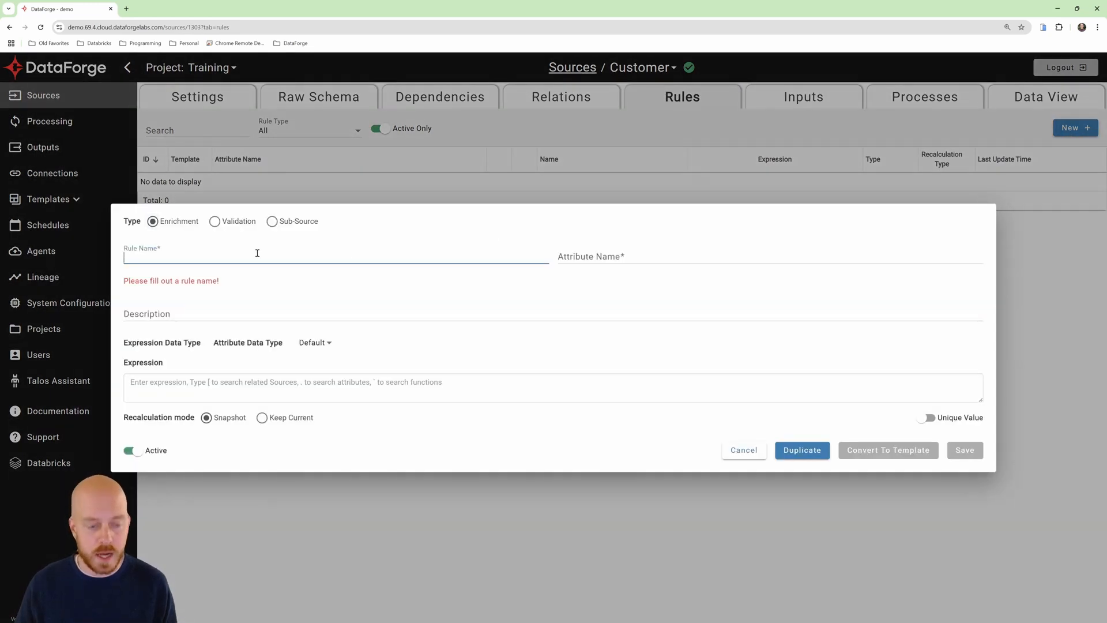
pyautogui.write('unique customerid')
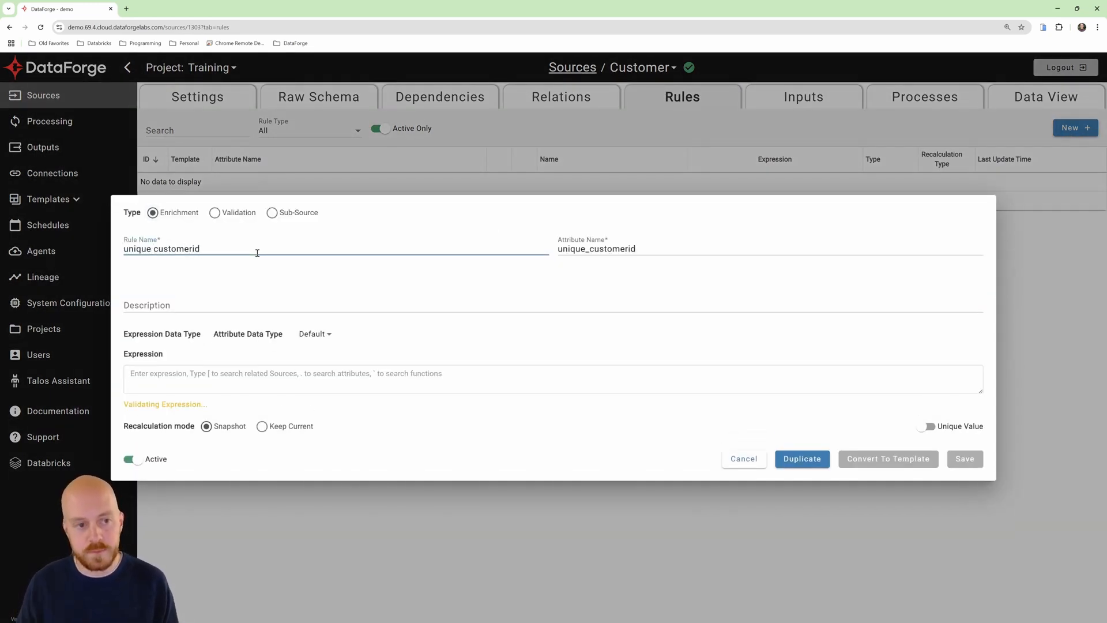
# - Set the unique customerid rule's expression to [This].customerid, turn on Unique Value, and save the rule
pyautogui.click(279, 371)
pyautogui.write('[')
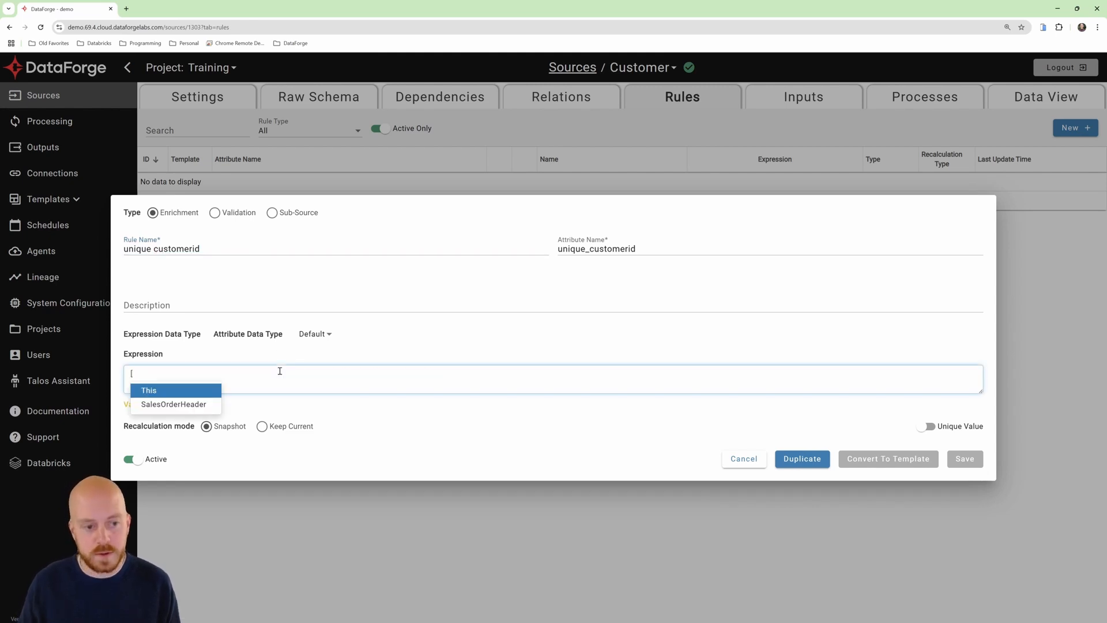
pyautogui.click(188, 390)
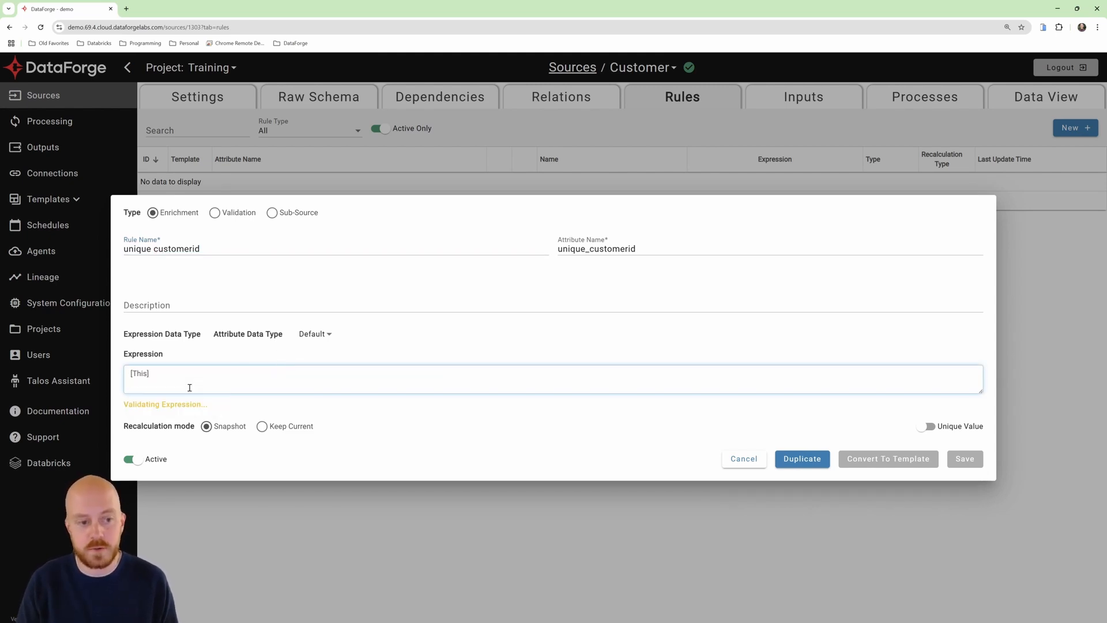
pyautogui.write('.custom')
pyautogui.click(190, 389)
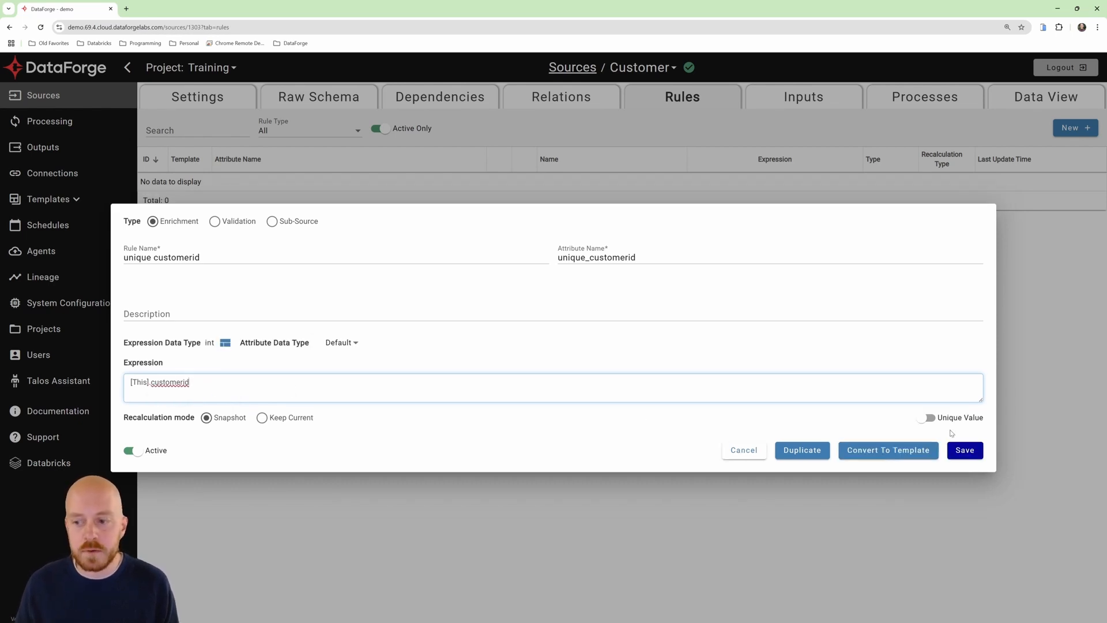
pyautogui.click(931, 422)
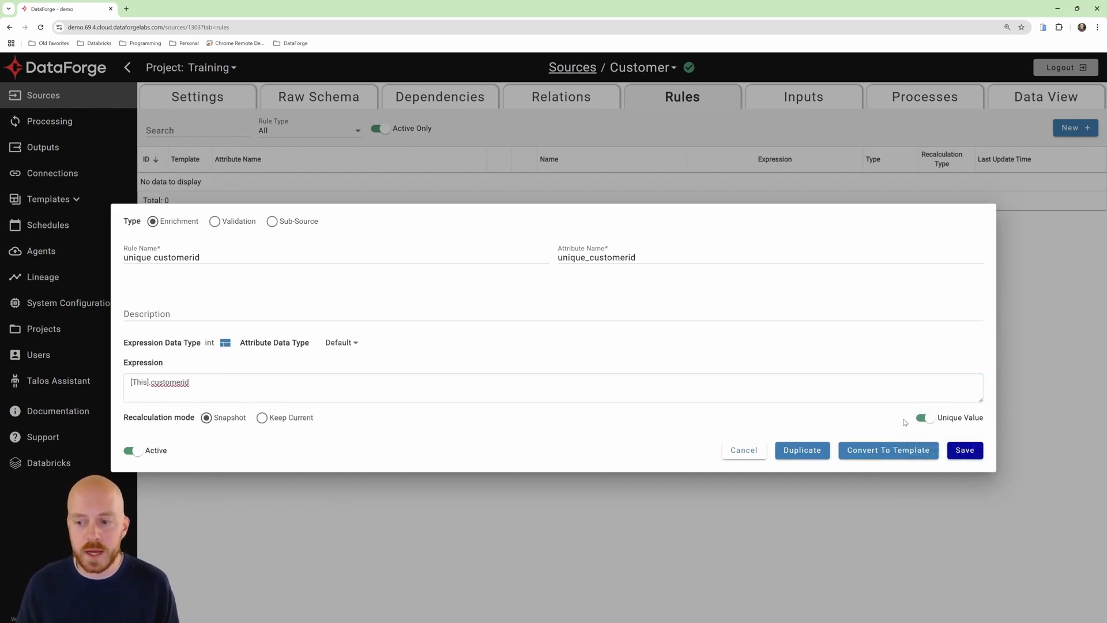
pyautogui.click(963, 450)
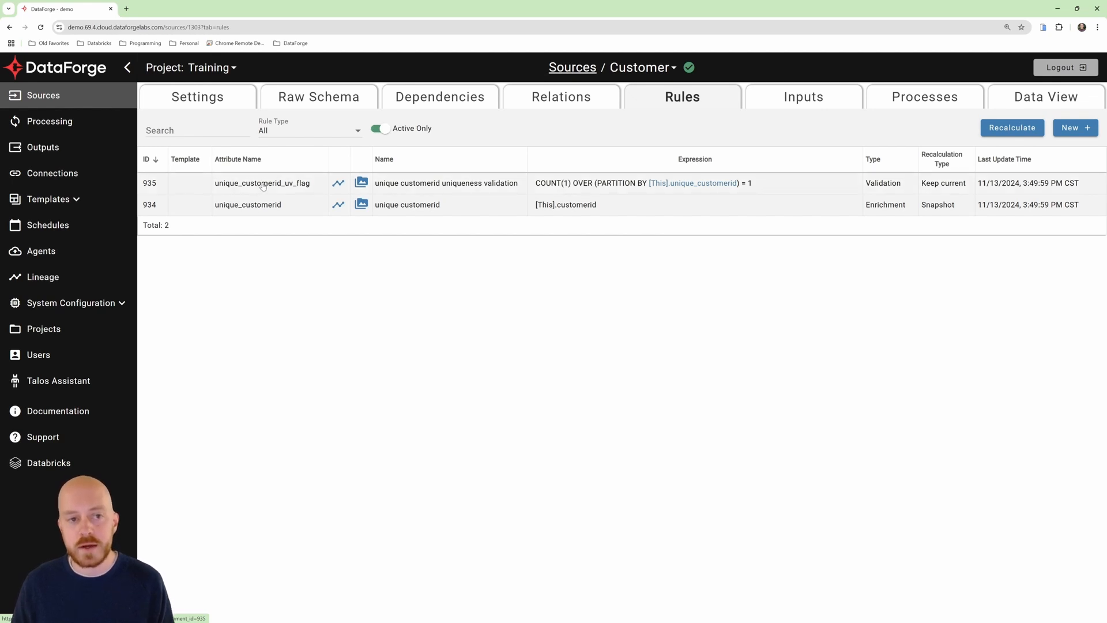
# - Open the unique customerid uniqueness validation rule to examine its expression and failure setting, and close it without changes
pyautogui.click(265, 183)
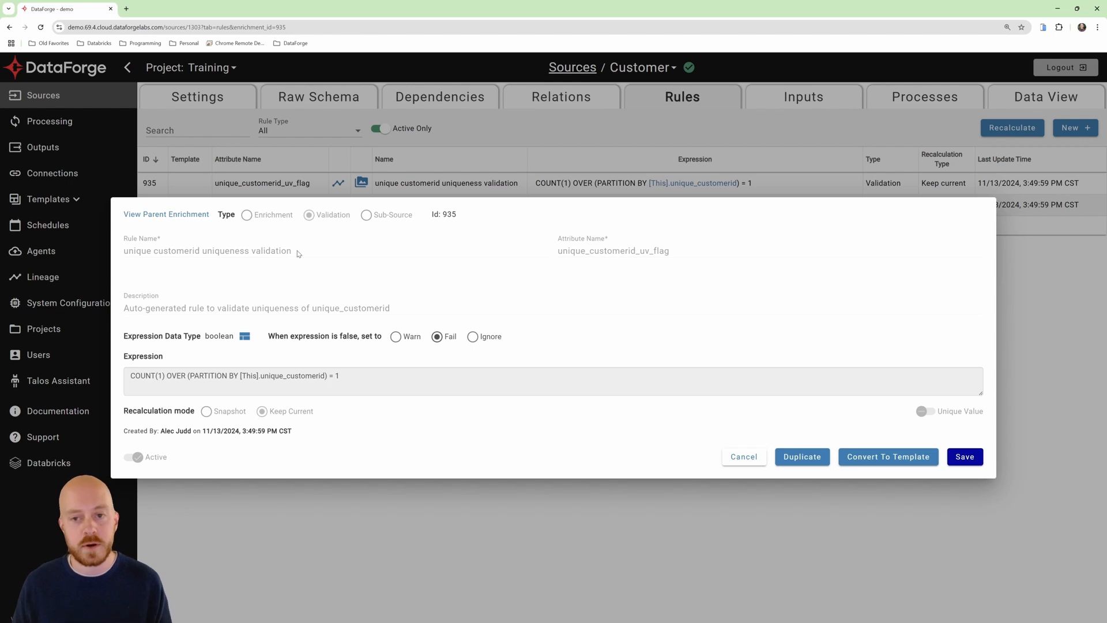
pyautogui.click(743, 456)
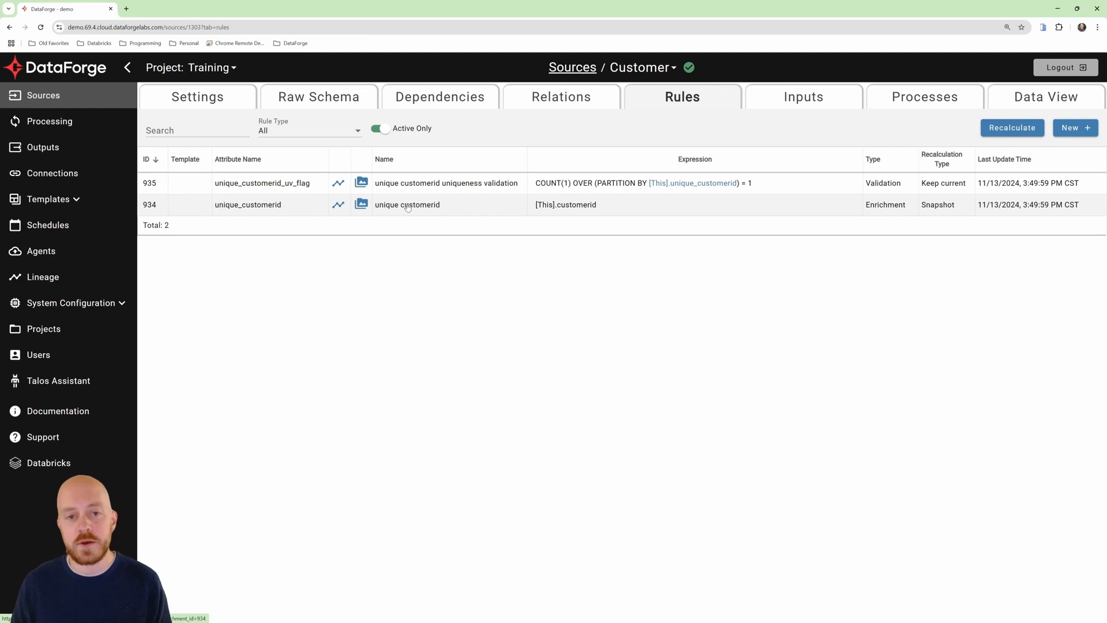
# - Change the Customer source's SalesOrderHeader relation expression to [Related].customerid = [This].unique_customerid and save the relation
pyautogui.click(555, 100)
pyautogui.click(333, 183)
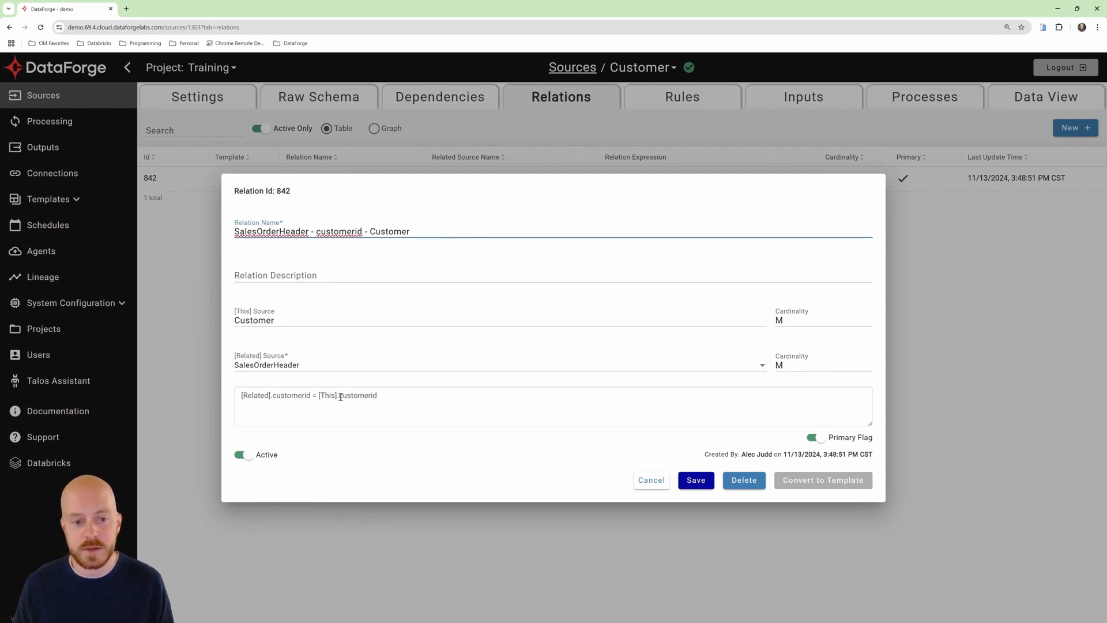
pyautogui.moveTo(400, 397); pyautogui.dragTo(339, 397)
pyautogui.press('BackSpace')
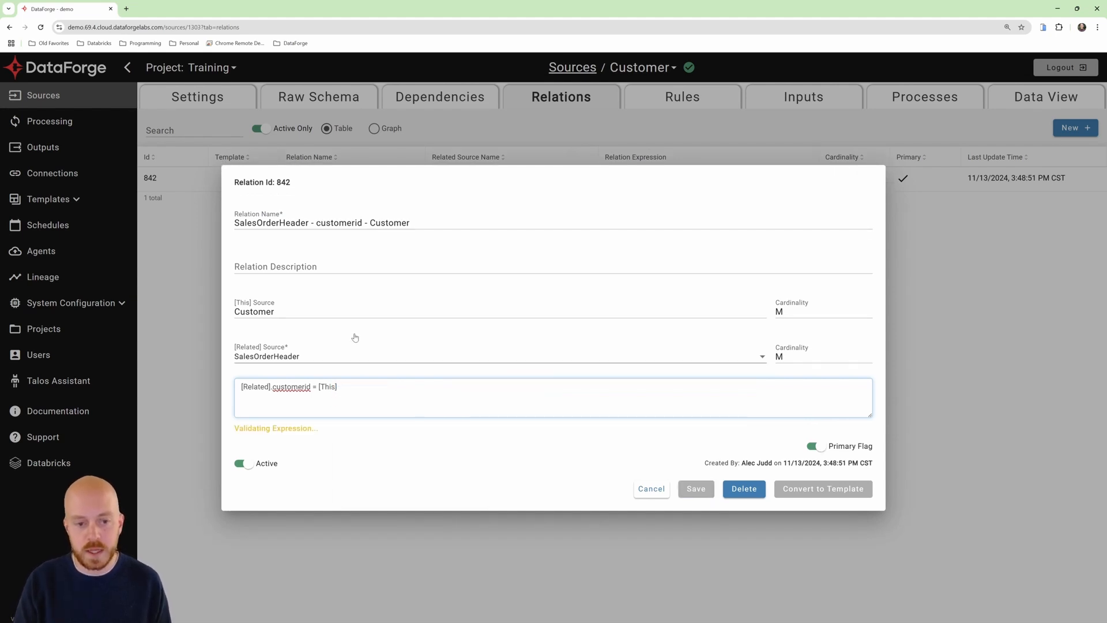
pyautogui.write('.')
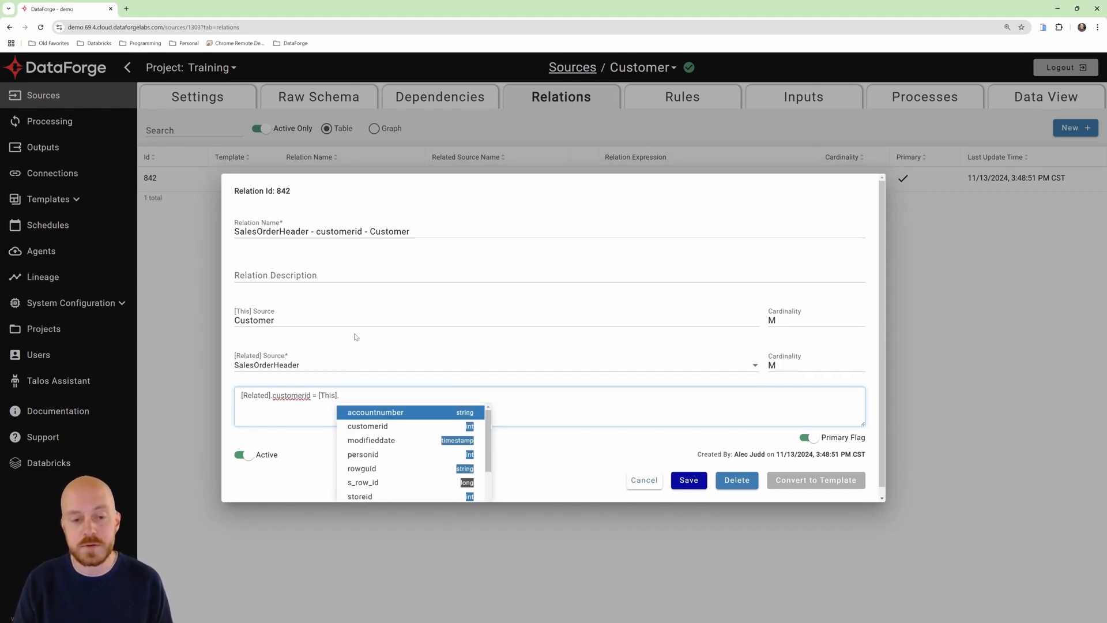
pyautogui.write('customer')
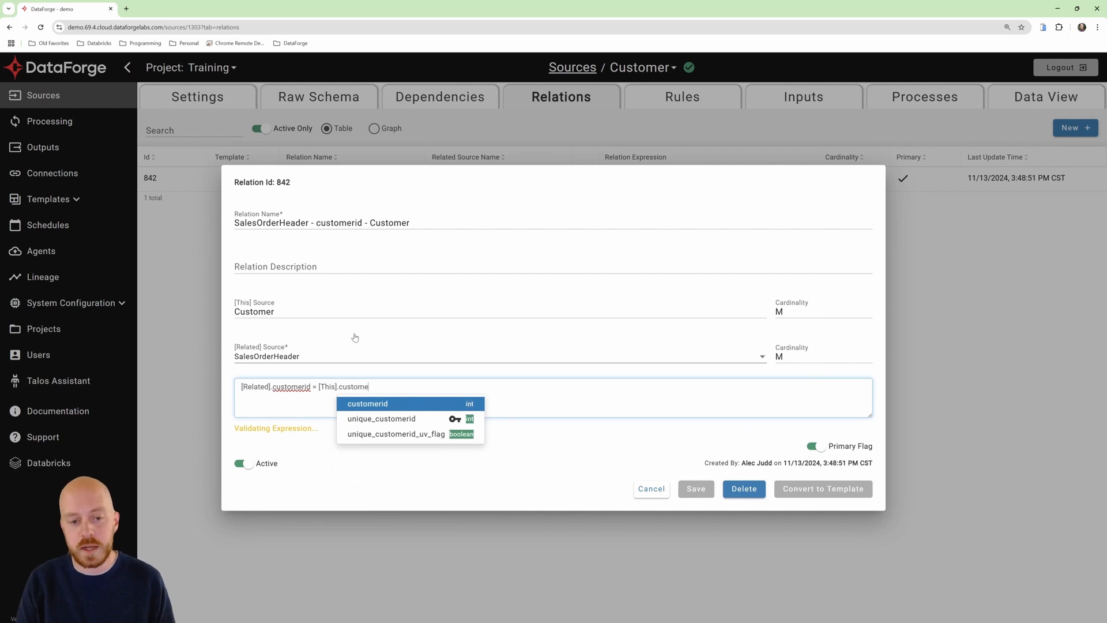
pyautogui.click(399, 419)
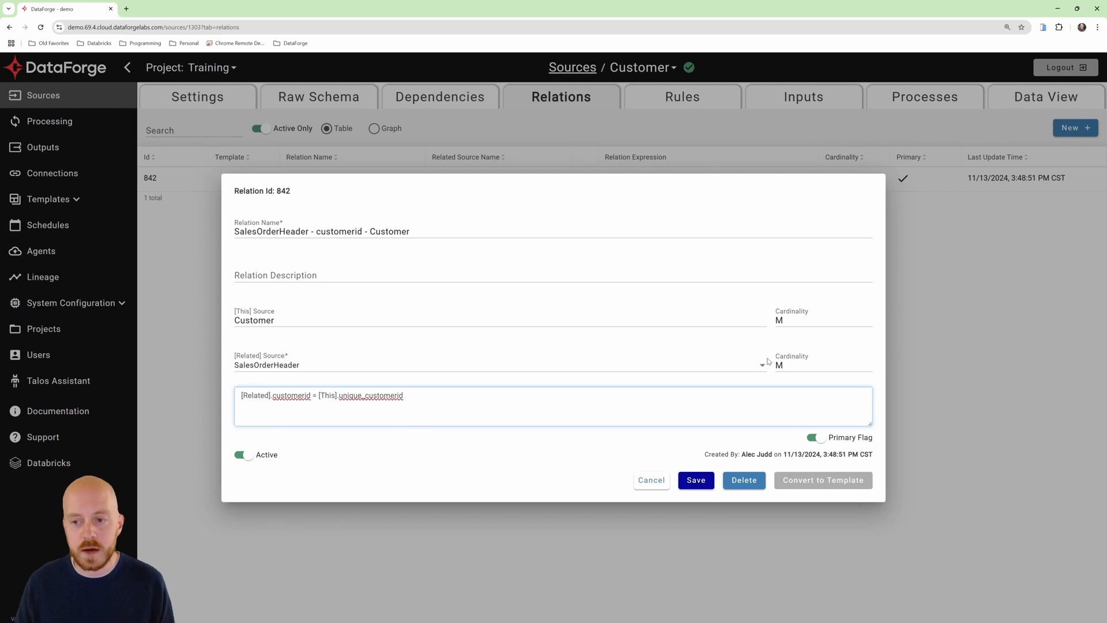
pyautogui.click(697, 481)
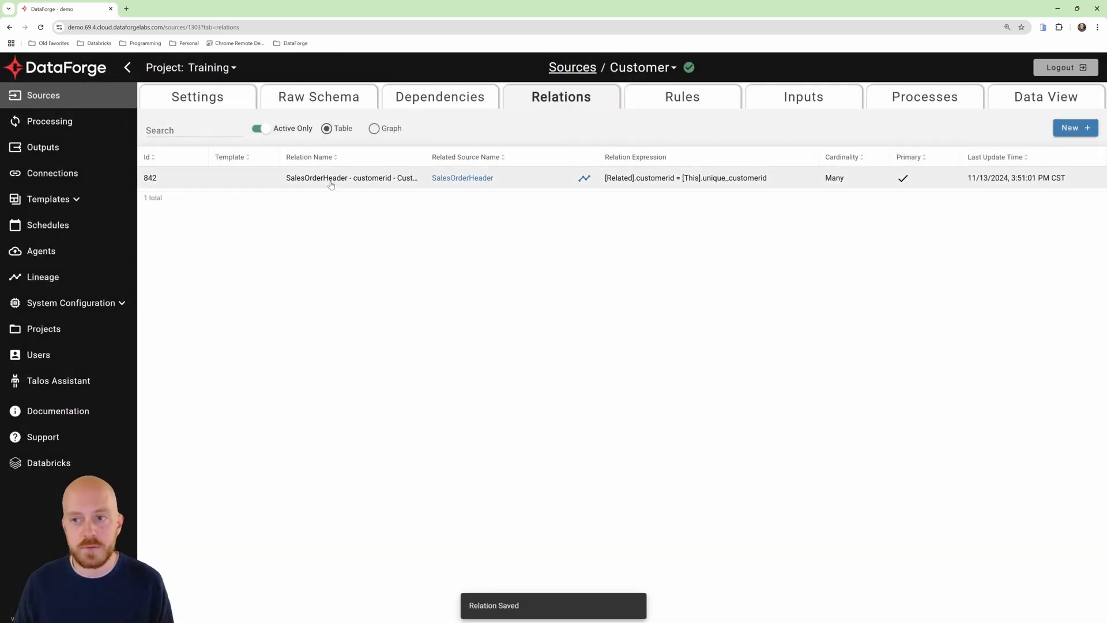
# - Reopen the SalesOrderHeader - customerid - Customer relation to check the cardinality on both sides, and close it without changes
pyautogui.click(331, 180)
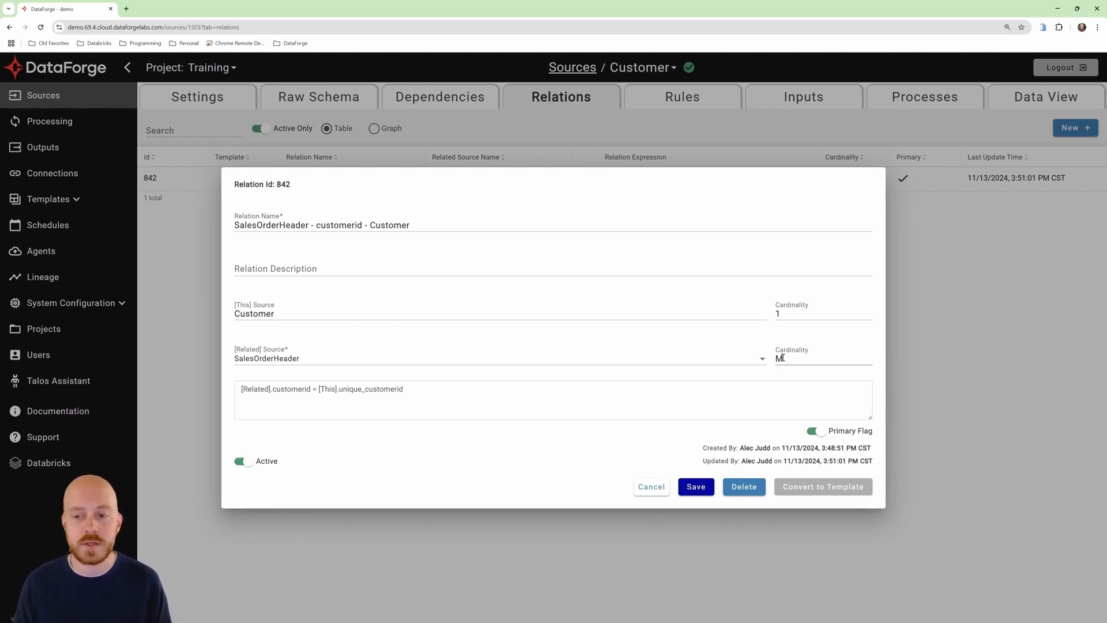
pyautogui.click(779, 315)
pyautogui.write('1')
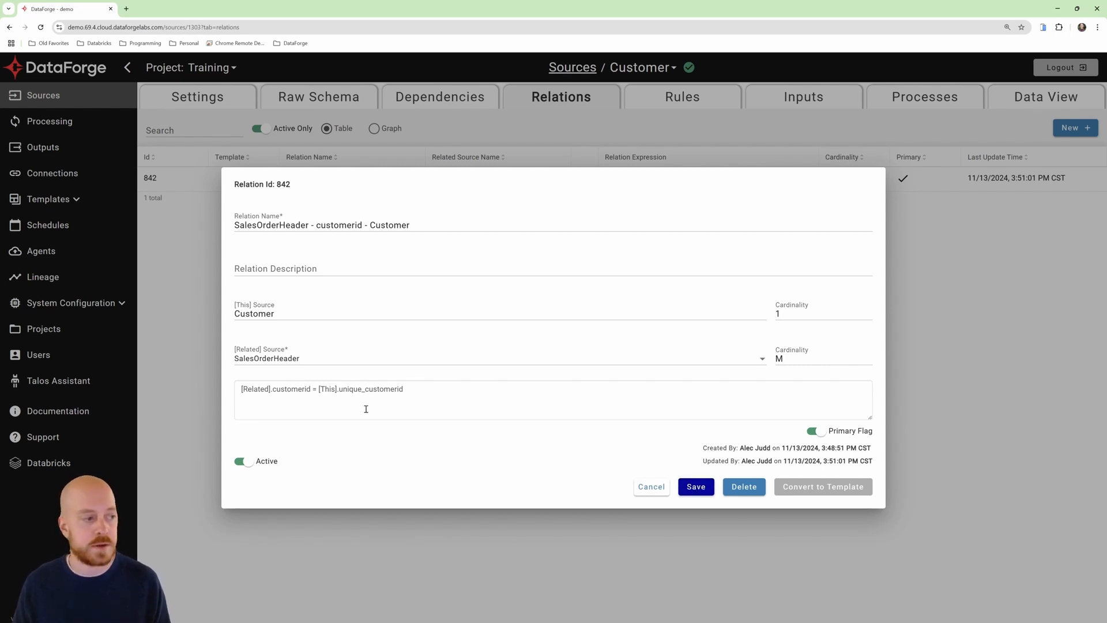
pyautogui.click(651, 486)
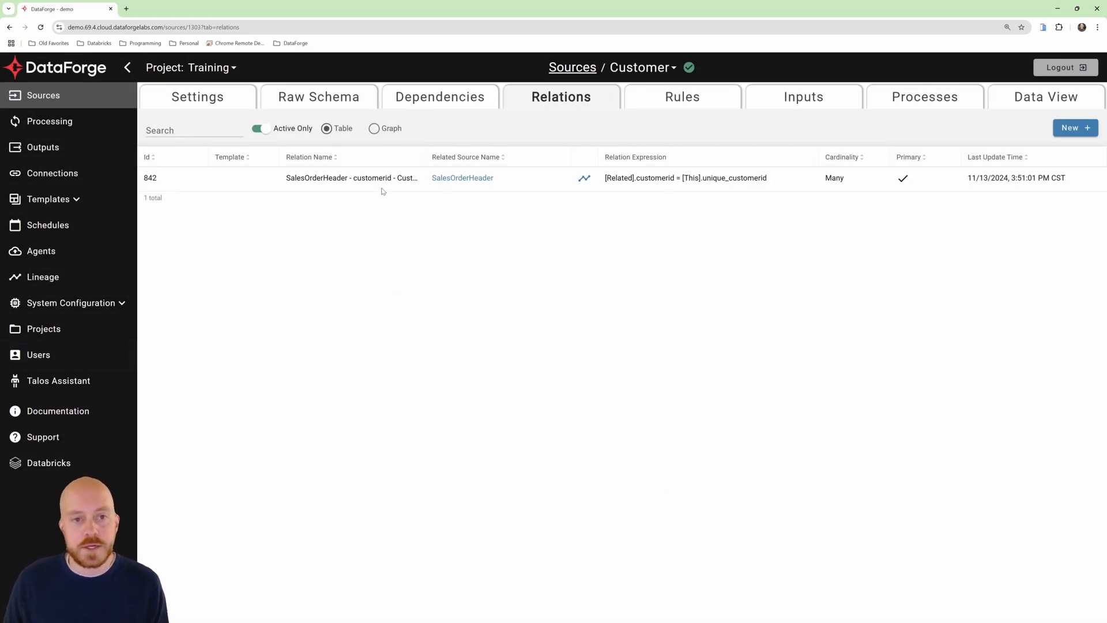
pyautogui.click(564, 68)
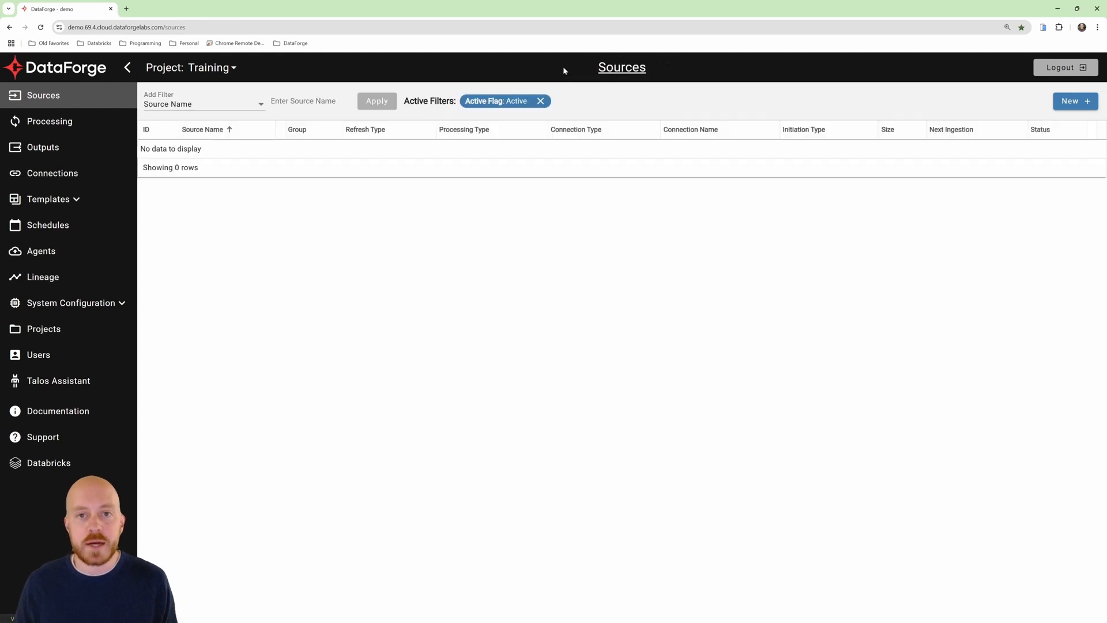
pyautogui.click(226, 173)
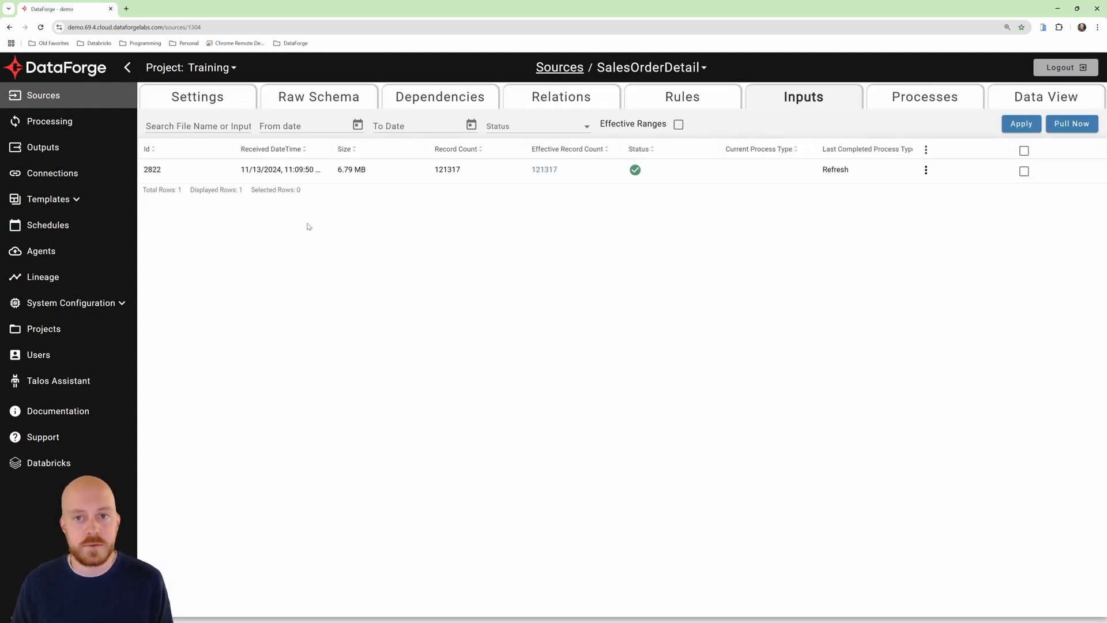
pyautogui.click(668, 104)
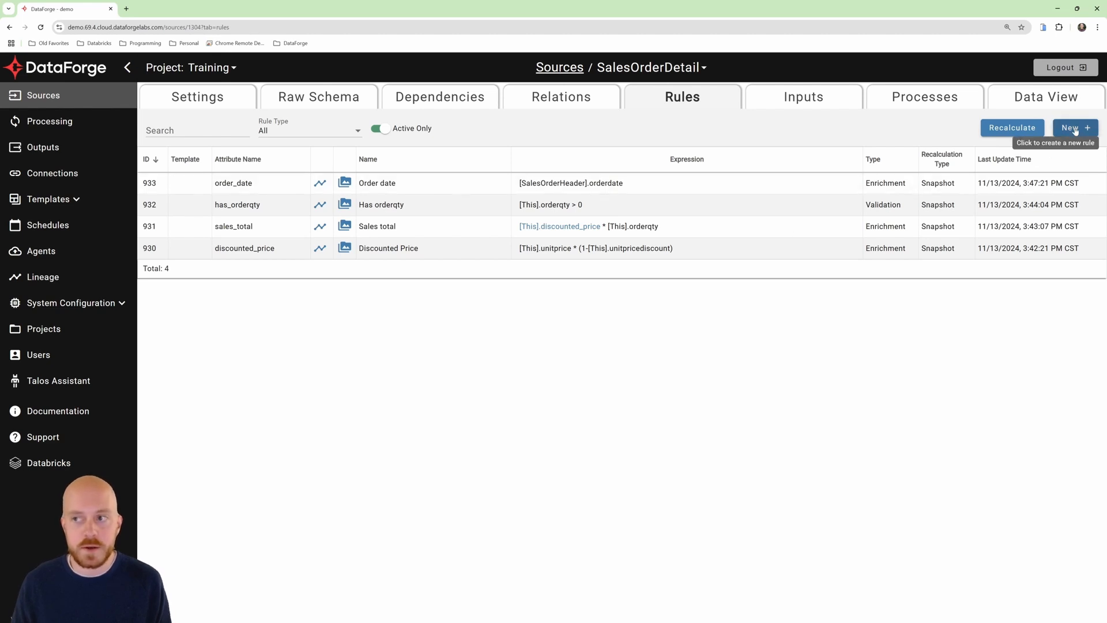
# - Return to the Customer source, review its rules, and recalculate the entire source from its inputs
pyautogui.click(549, 73)
pyautogui.click(192, 151)
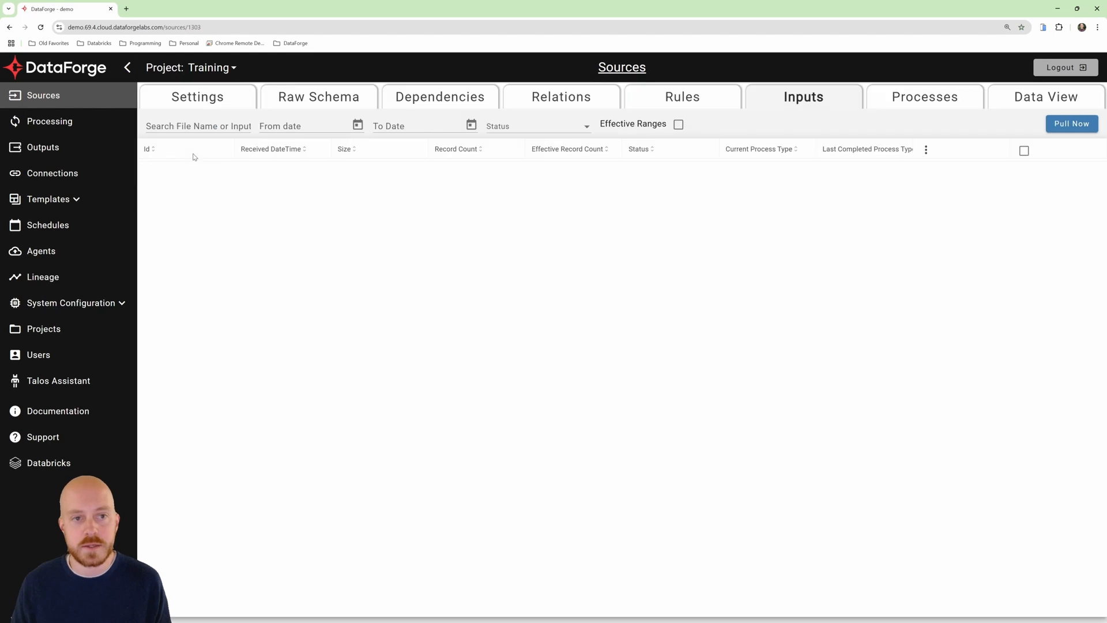
pyautogui.click(672, 101)
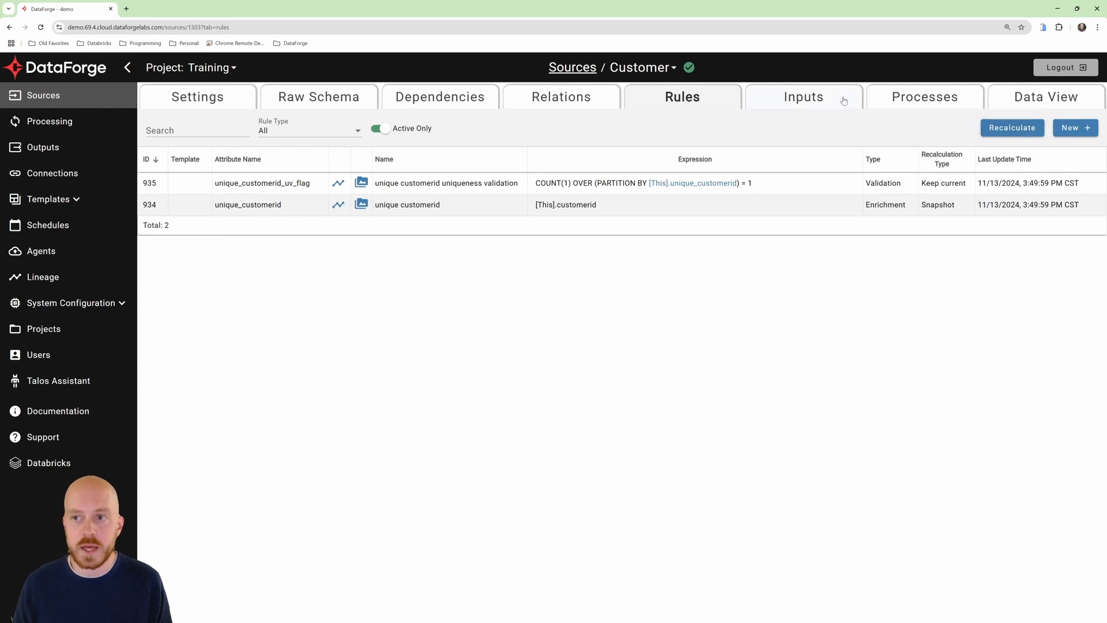
pyautogui.click(802, 99)
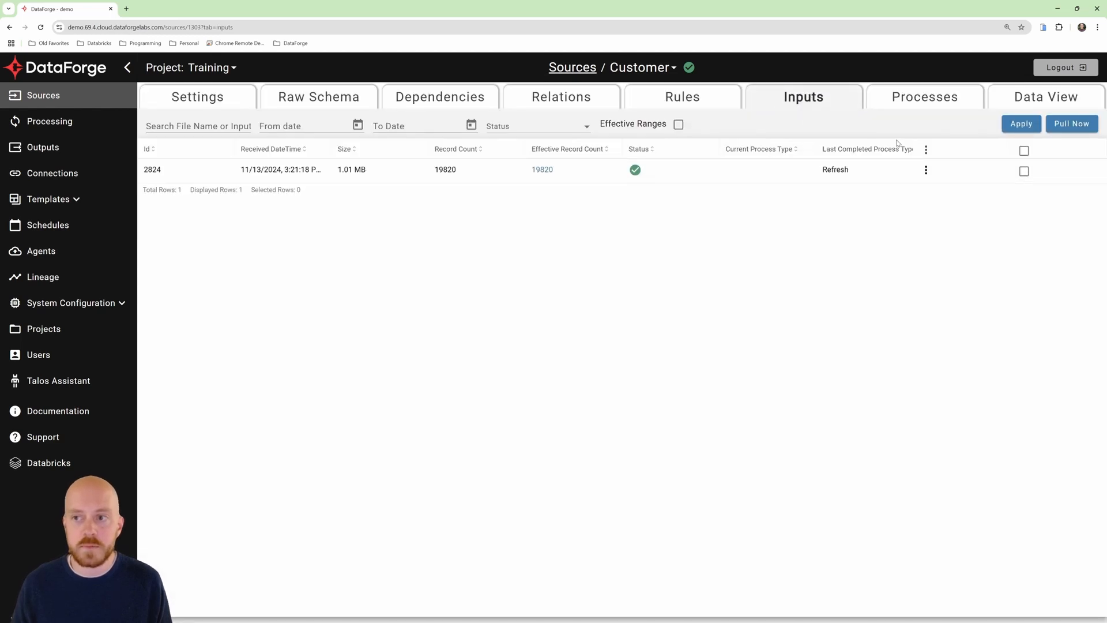
pyautogui.click(926, 150)
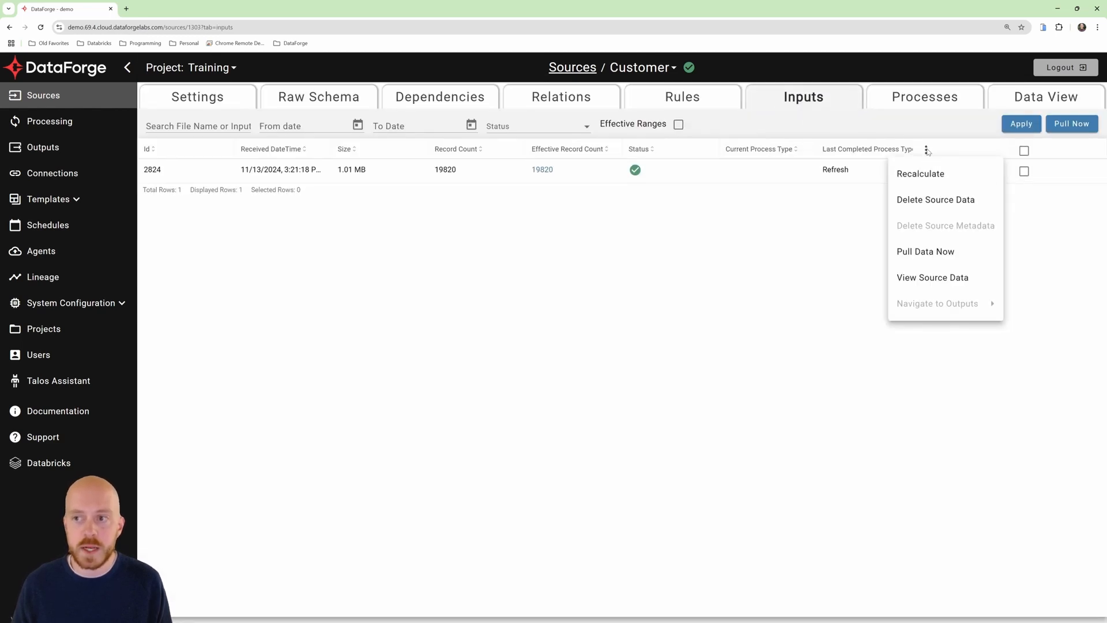
pyautogui.click(934, 174)
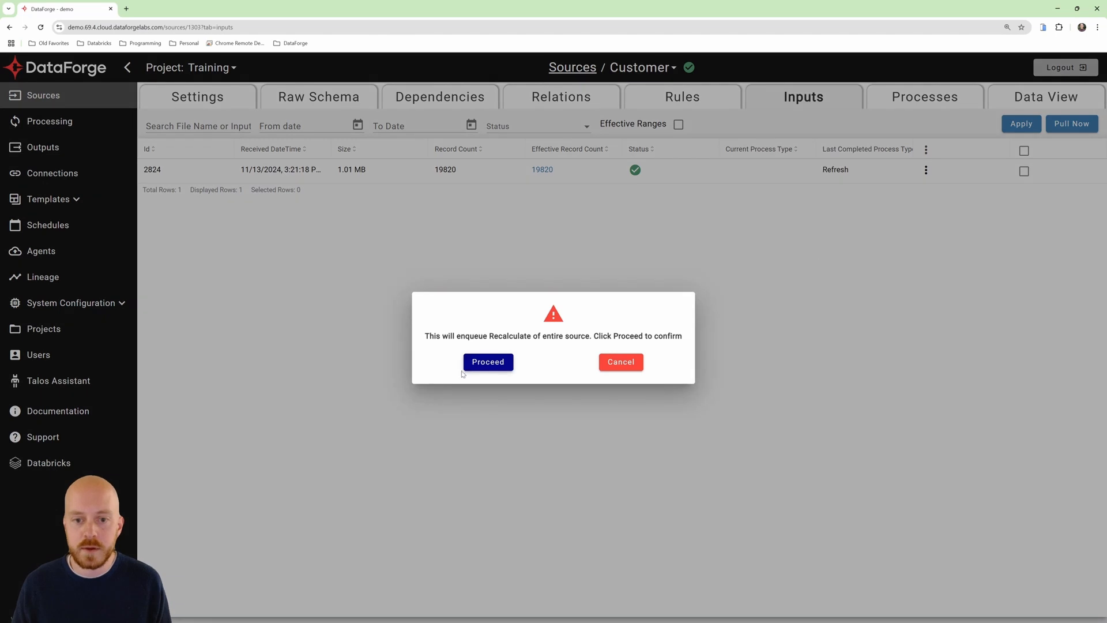
pyautogui.click(488, 363)
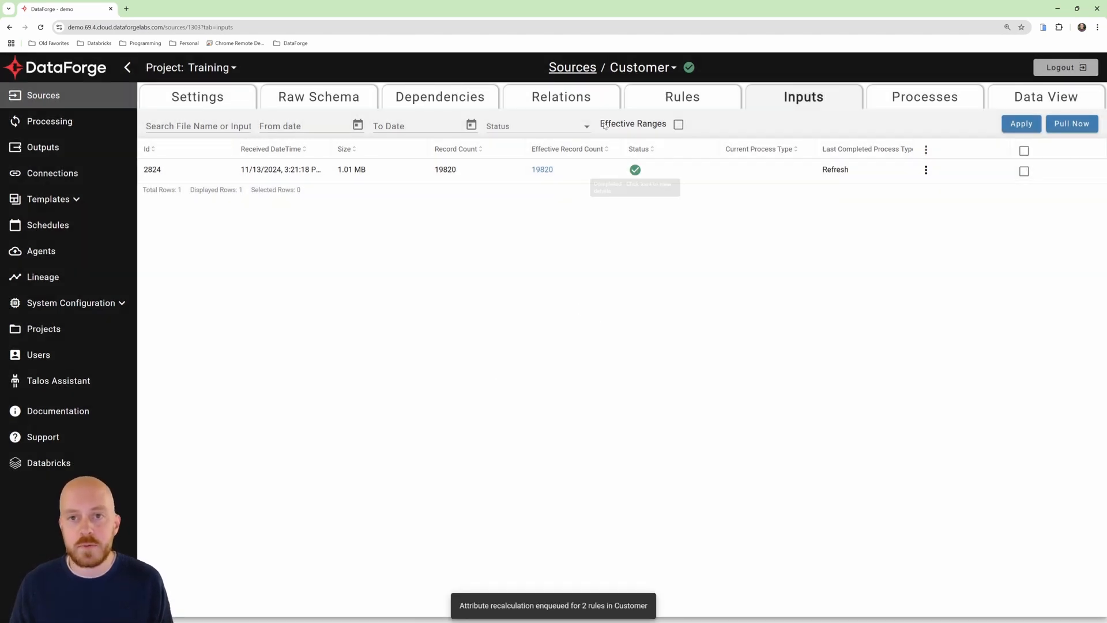
# - Start a new enrichment rule for the SalesOrderDetail source and name it Customer Store ID
pyautogui.click(577, 67)
pyautogui.click(211, 178)
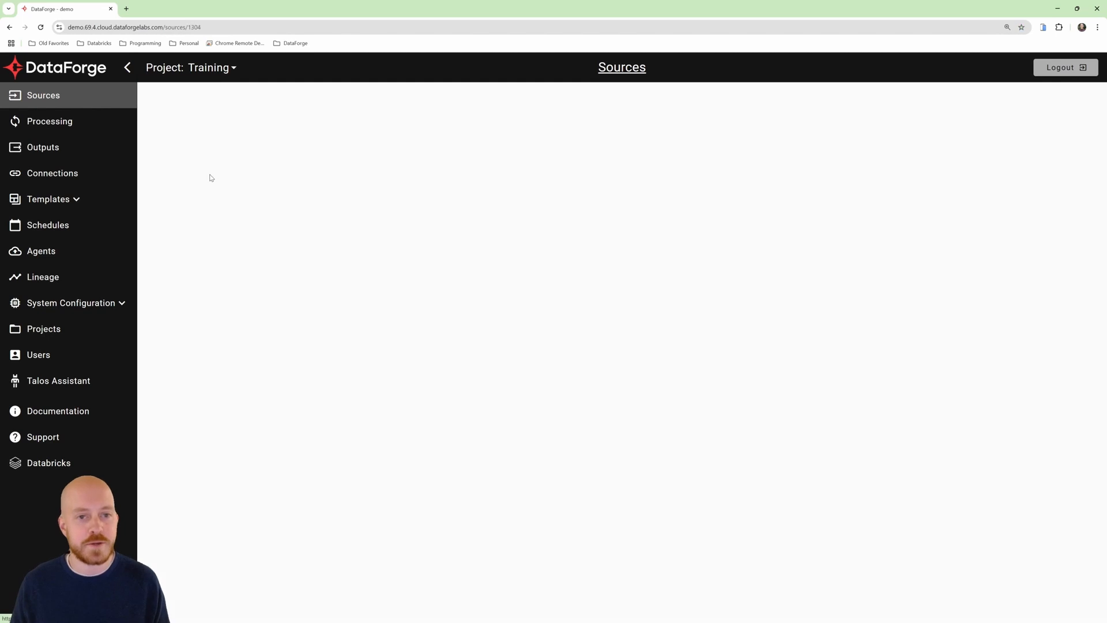
pyautogui.click(666, 98)
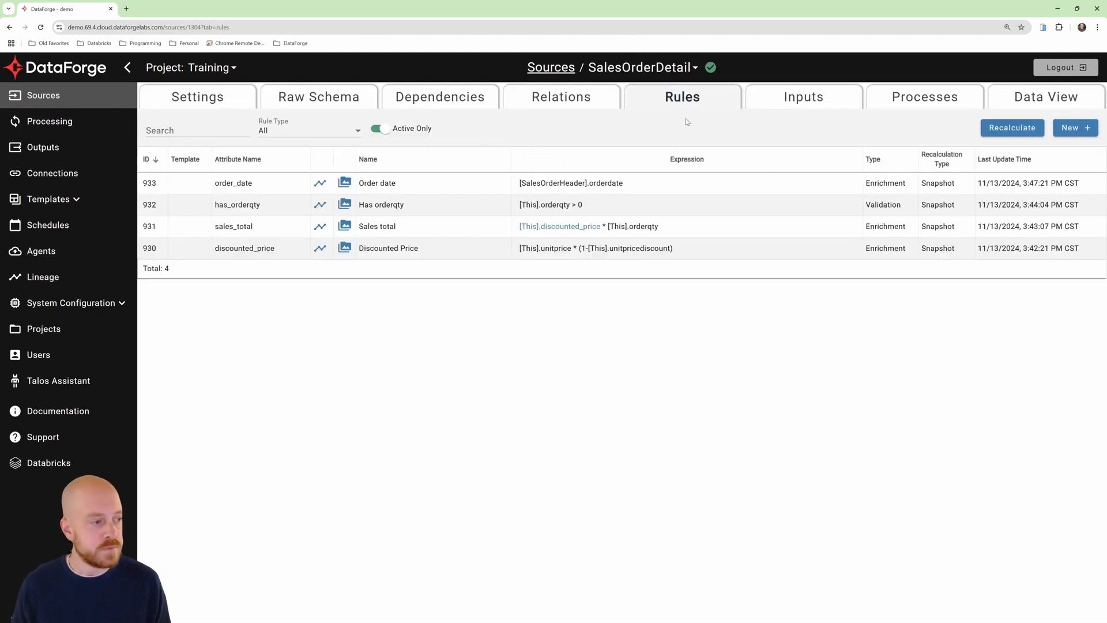
pyautogui.click(1068, 128)
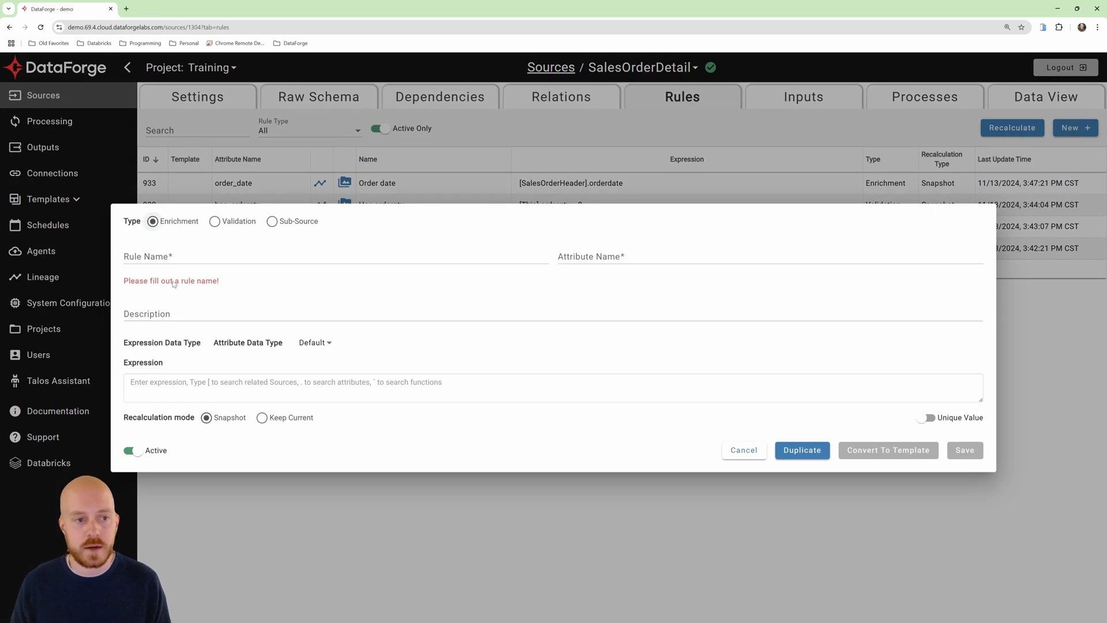
pyautogui.click(186, 257)
pyautogui.write('Customer Store ID')
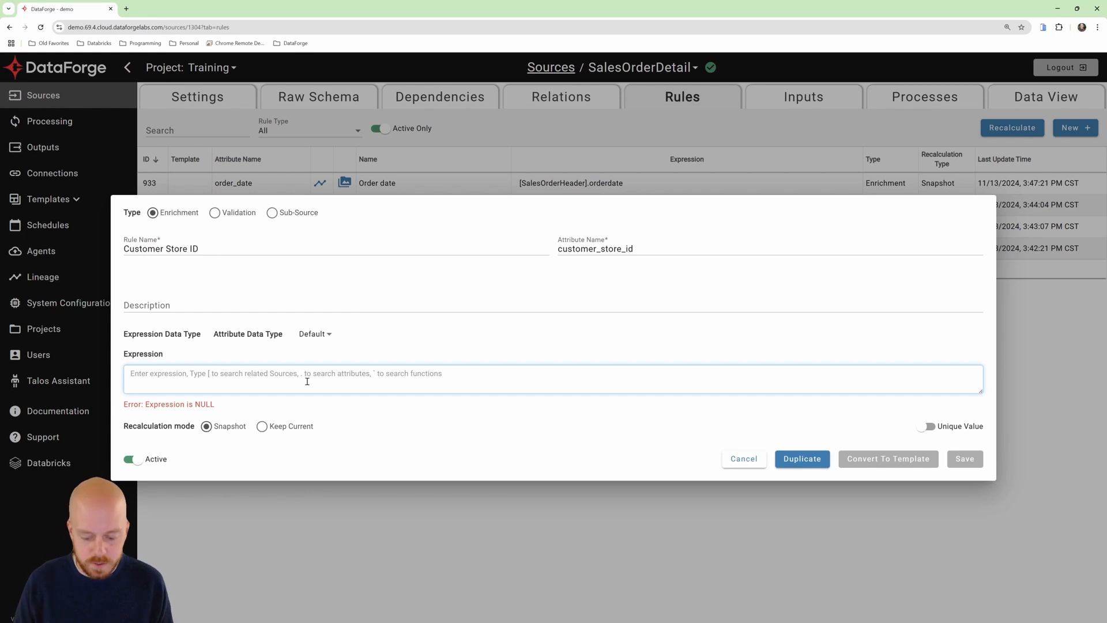
# - Set the Customer Store ID rule's expression to [Customer].storeid, inspect both hops of its relation path, and save the rule
pyautogui.write('[')
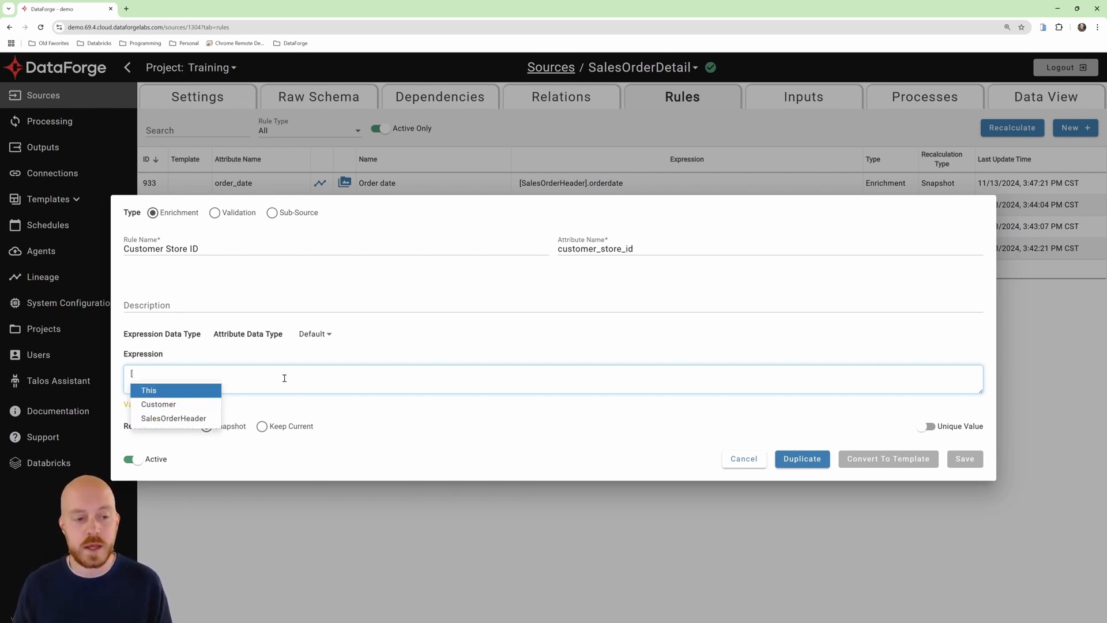
pyautogui.click(200, 405)
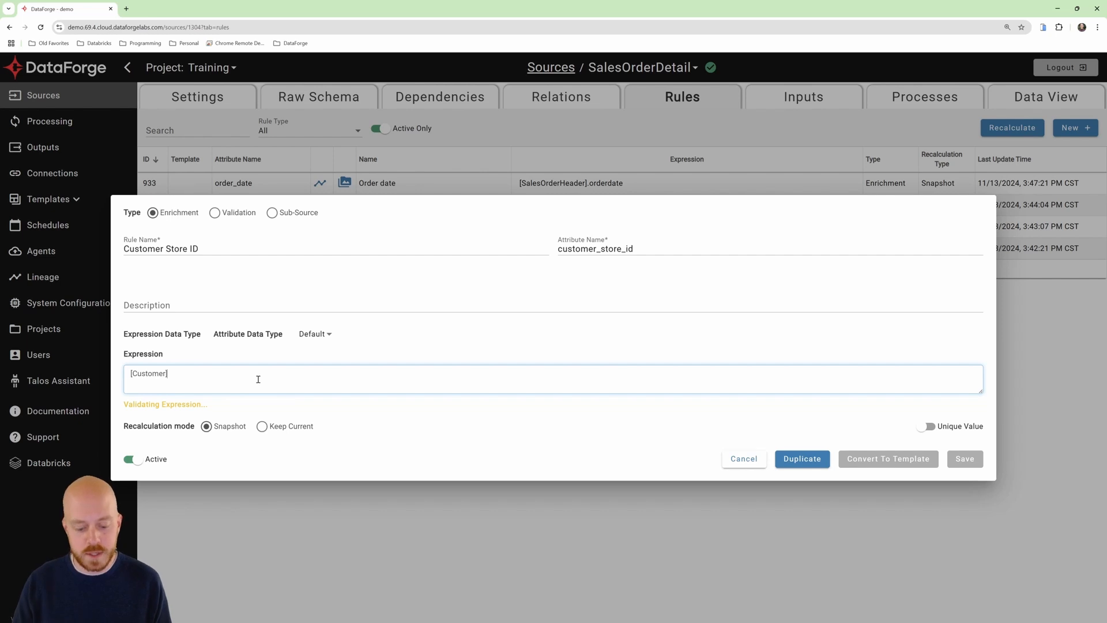
pyautogui.write('.store')
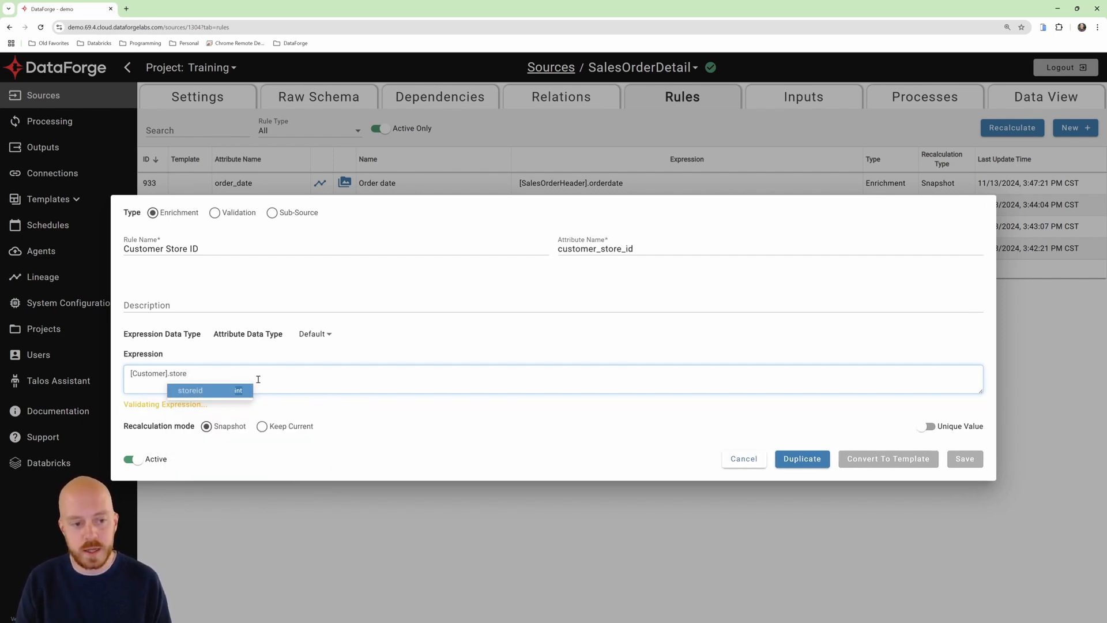
pyautogui.click(210, 392)
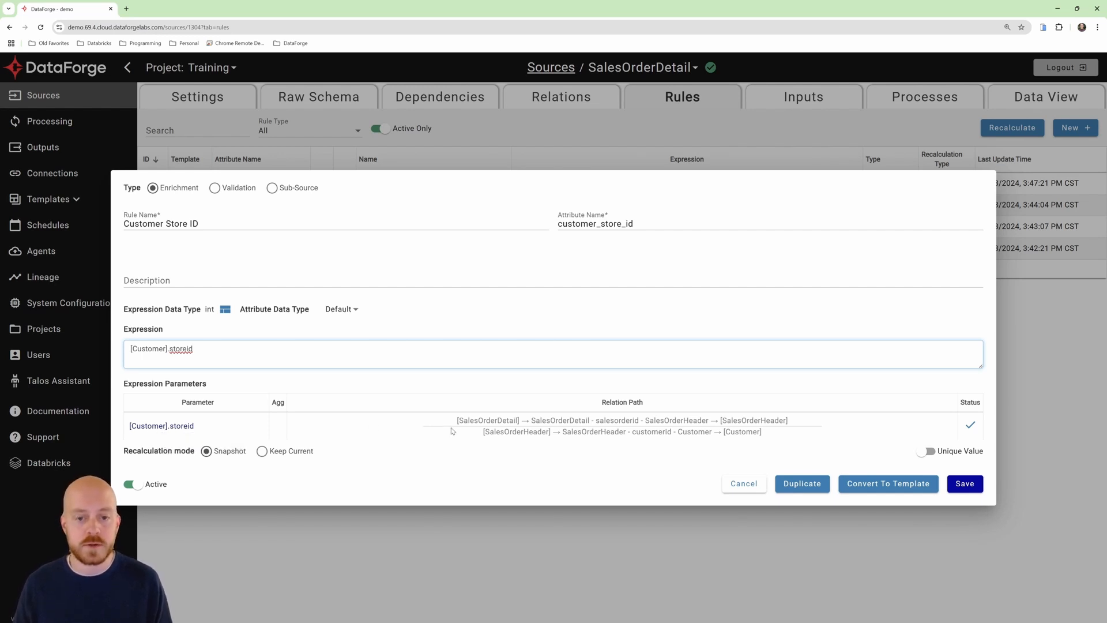
pyautogui.moveTo(480, 424)
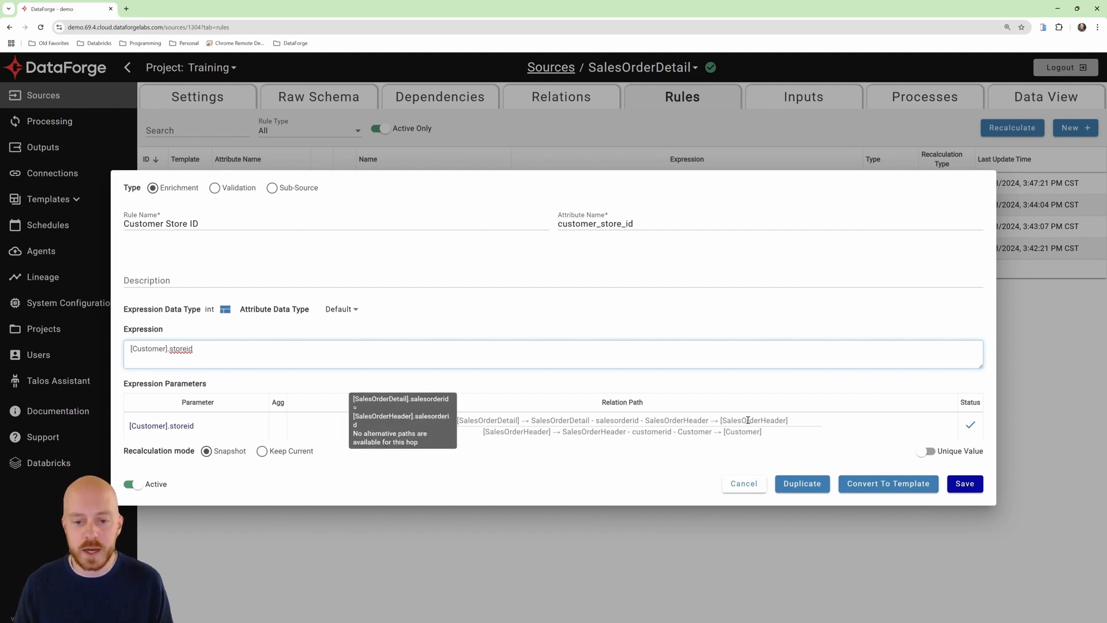
pyautogui.moveTo(534, 433)
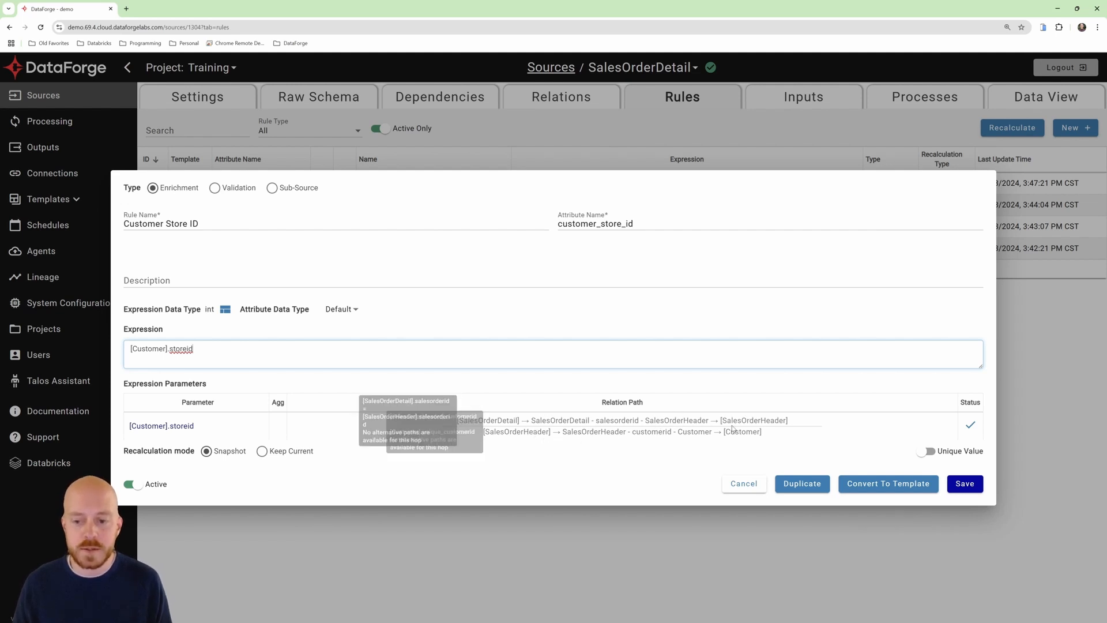
pyautogui.click(966, 487)
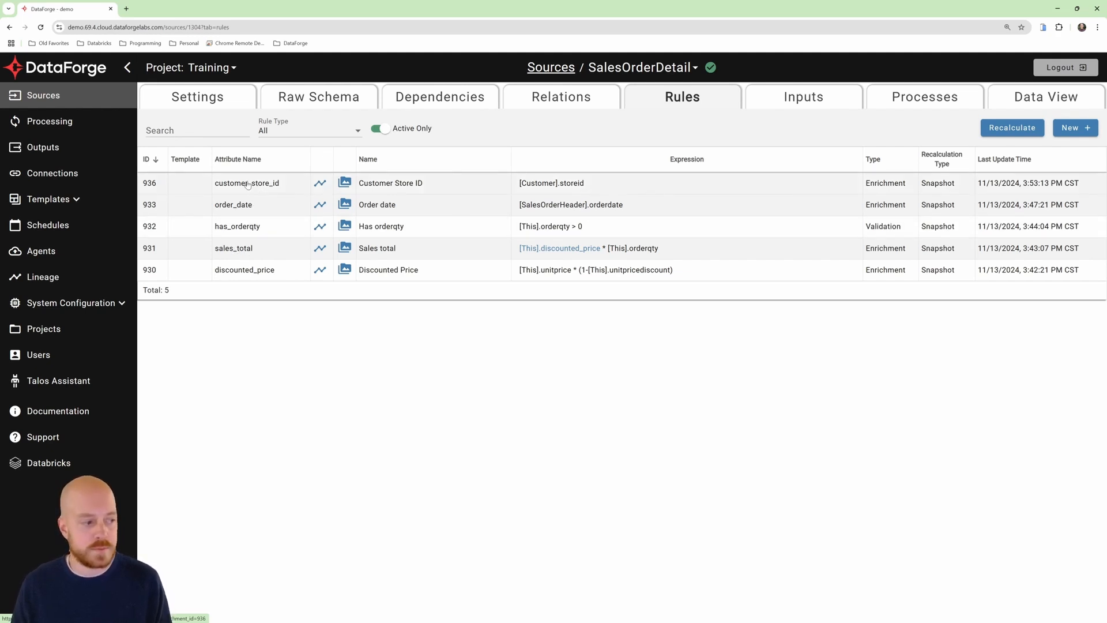
# - Start another enrichment rule for the SalesOrderDetail source and name it Store Sales Total
pyautogui.click(1087, 129)
pyautogui.click(311, 256)
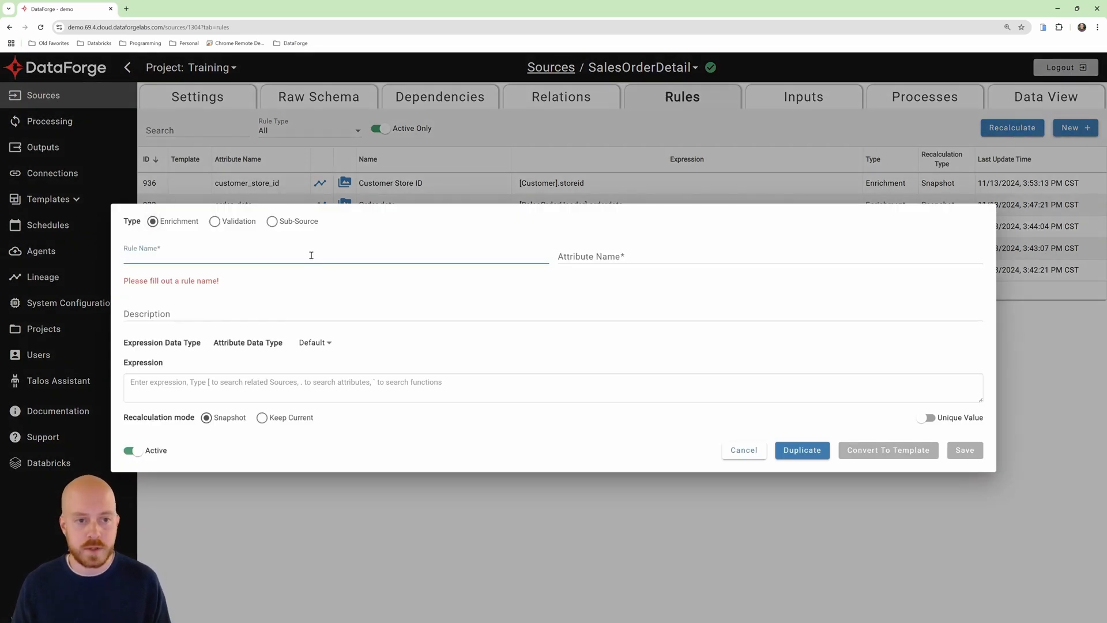
pyautogui.write('S')
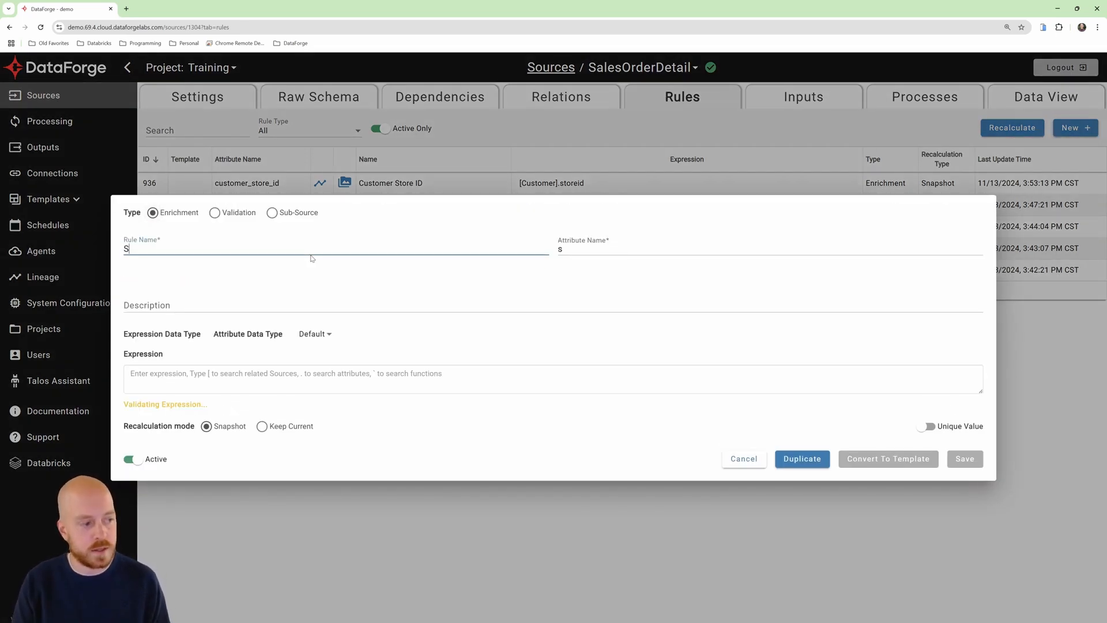
pyautogui.write('tore Sales Total')
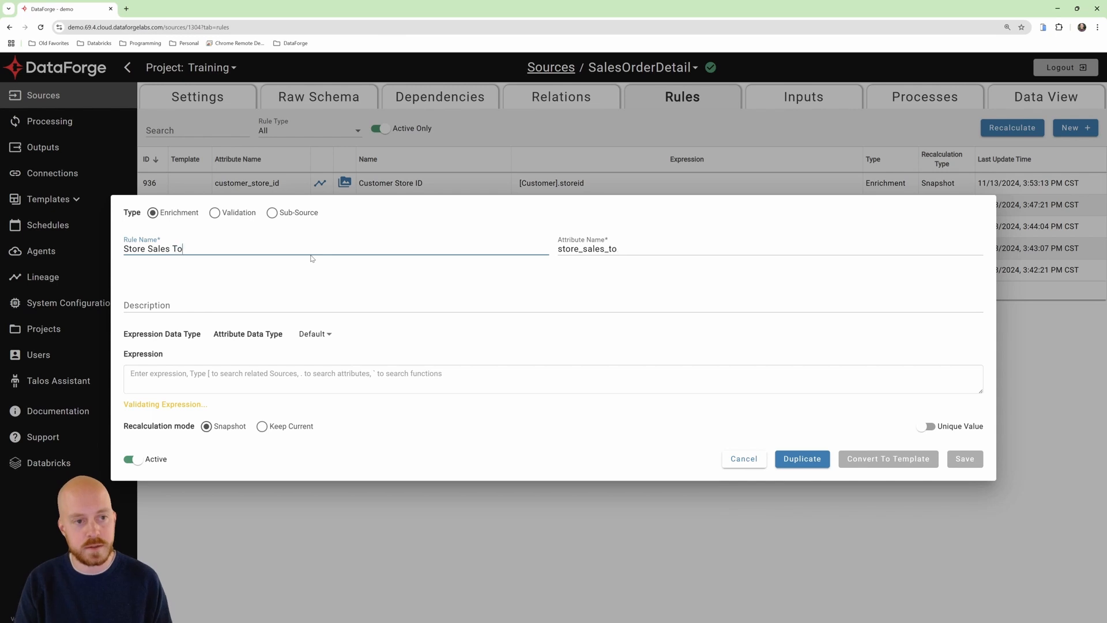
# - Begin the Store Sales Total rule's expression with the aggregate SUM([This].sales_total)
pyautogui.click(263, 368)
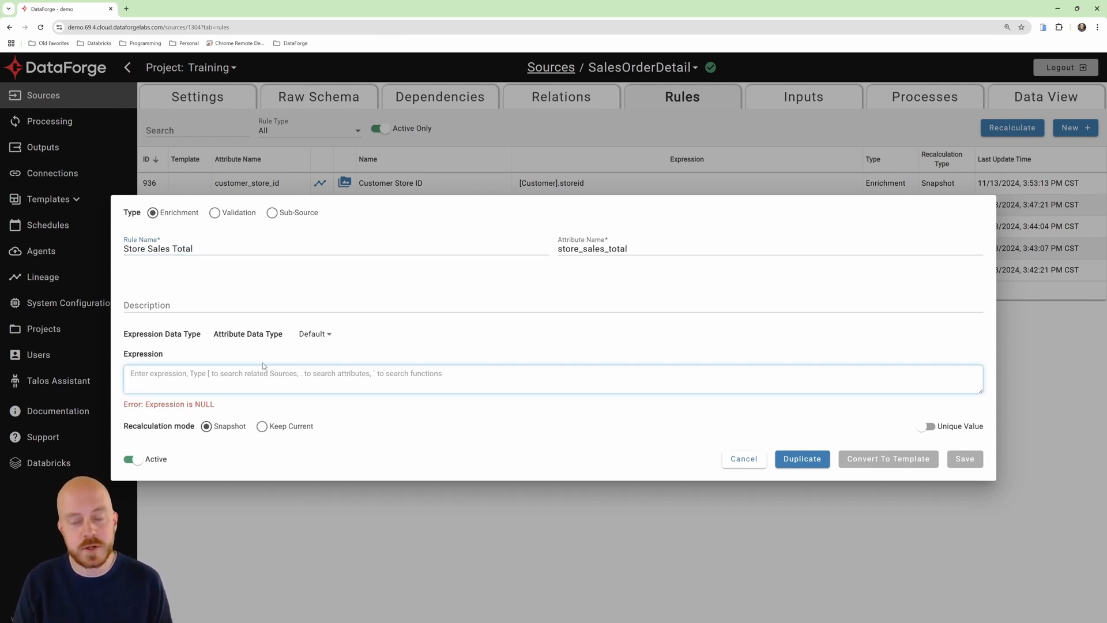
pyautogui.write('SU')
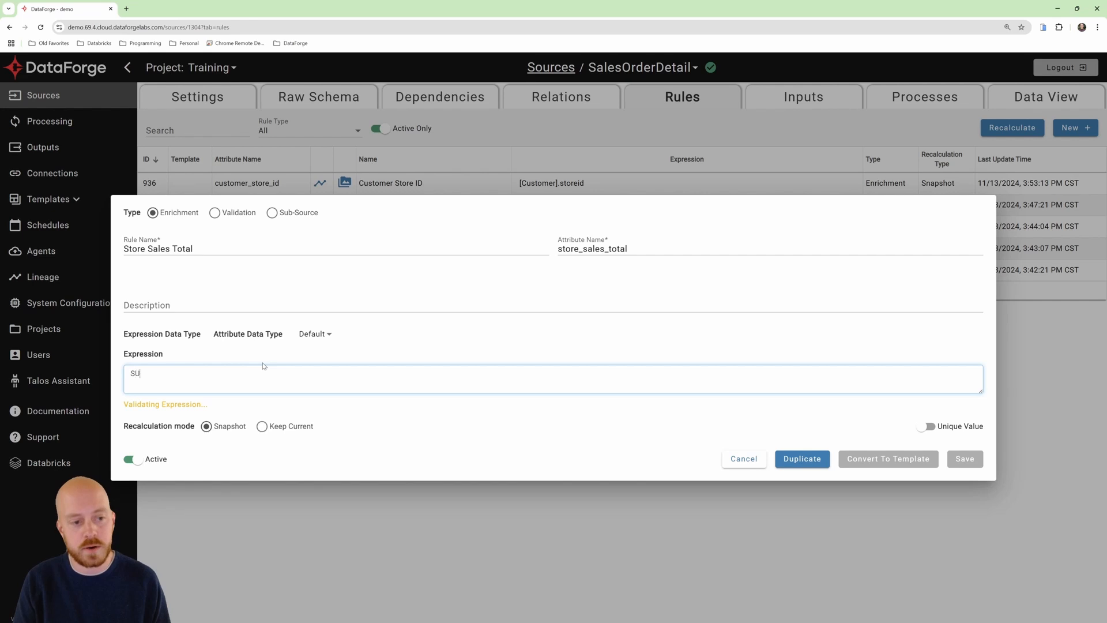
pyautogui.write('M(')
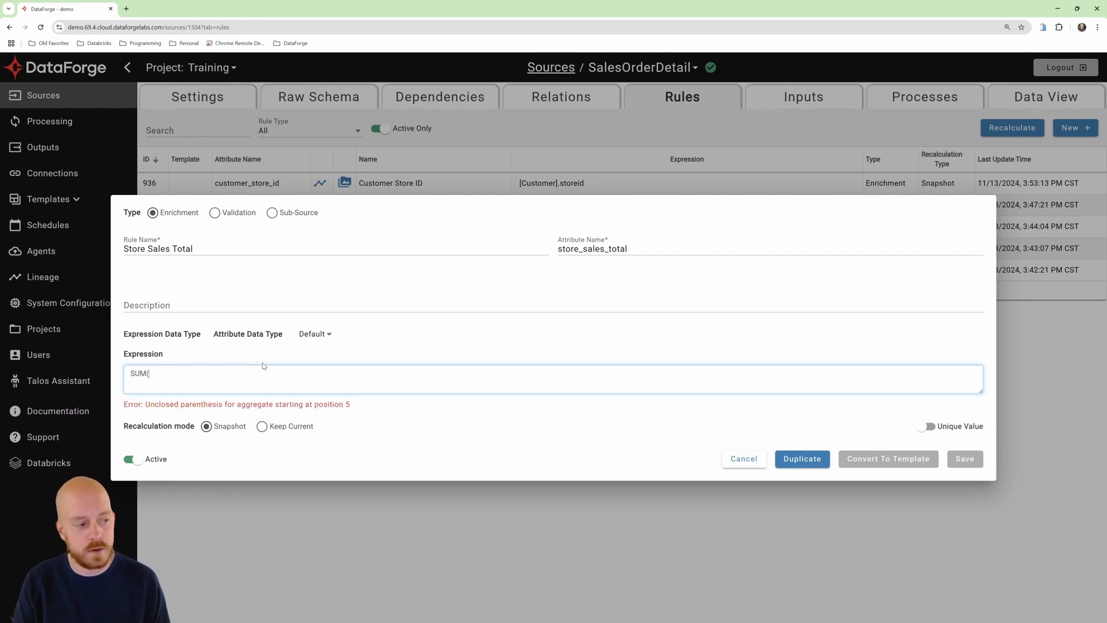
pyautogui.write('[')
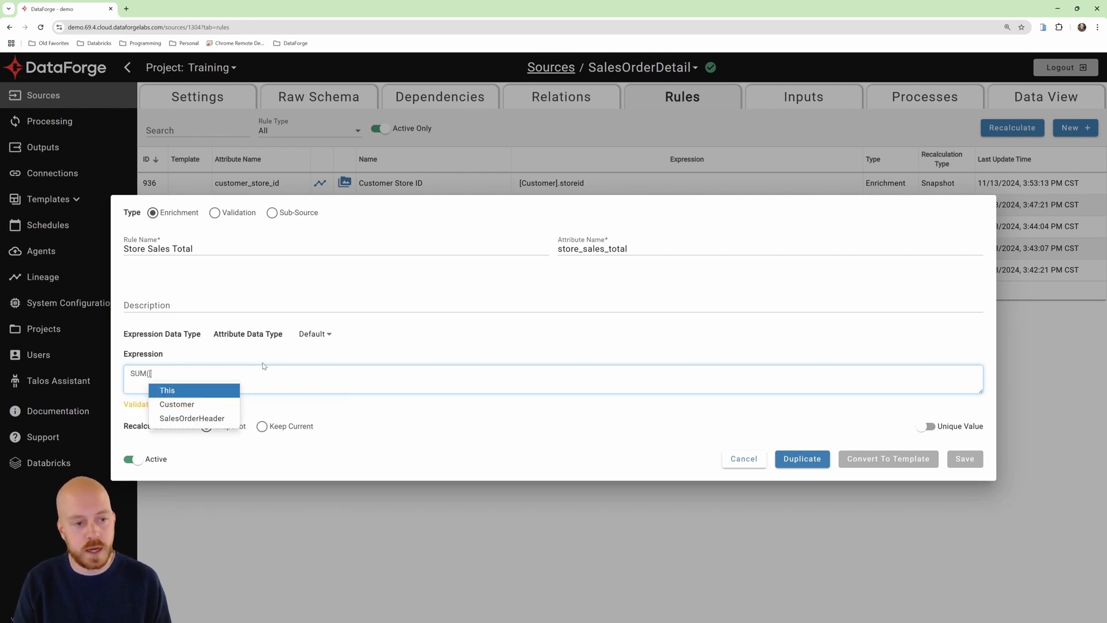
pyautogui.click(204, 391)
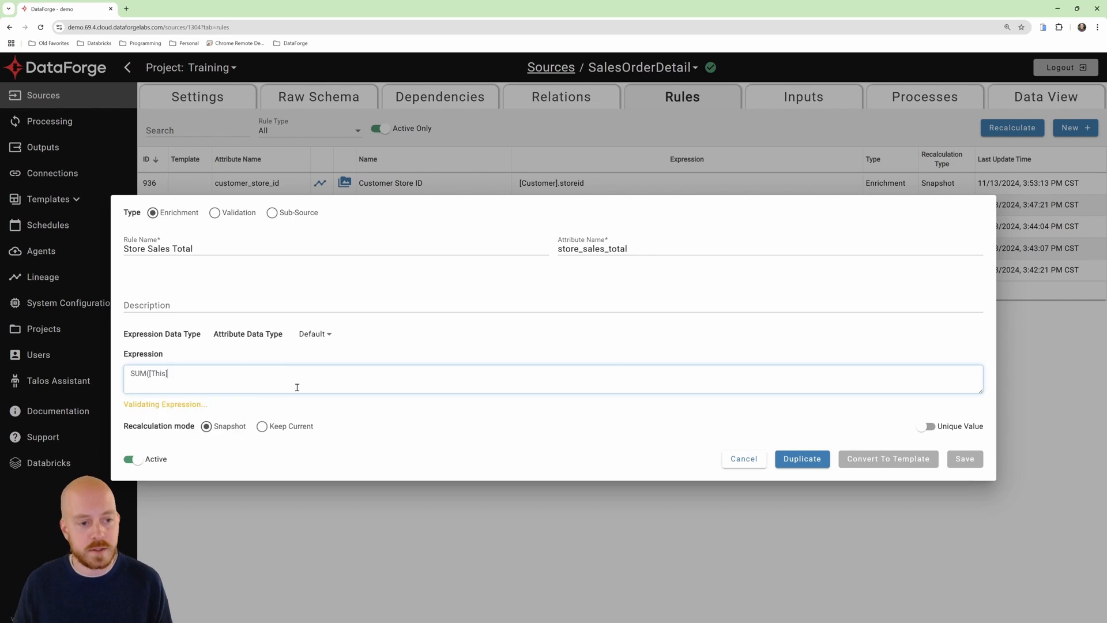
pyautogui.write('.')
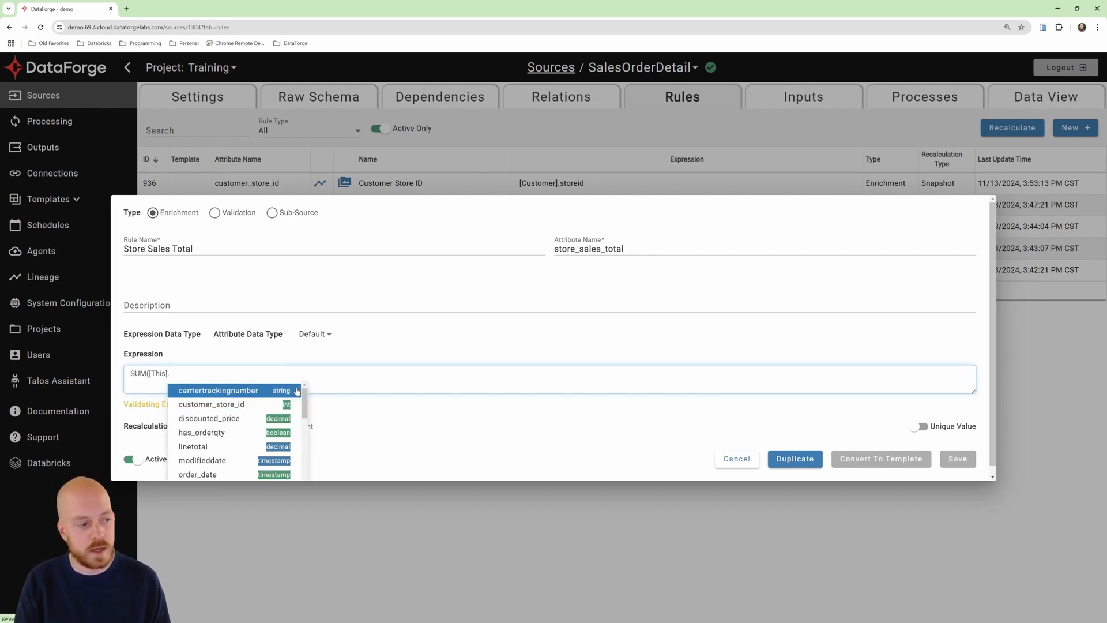
pyautogui.write('sale')
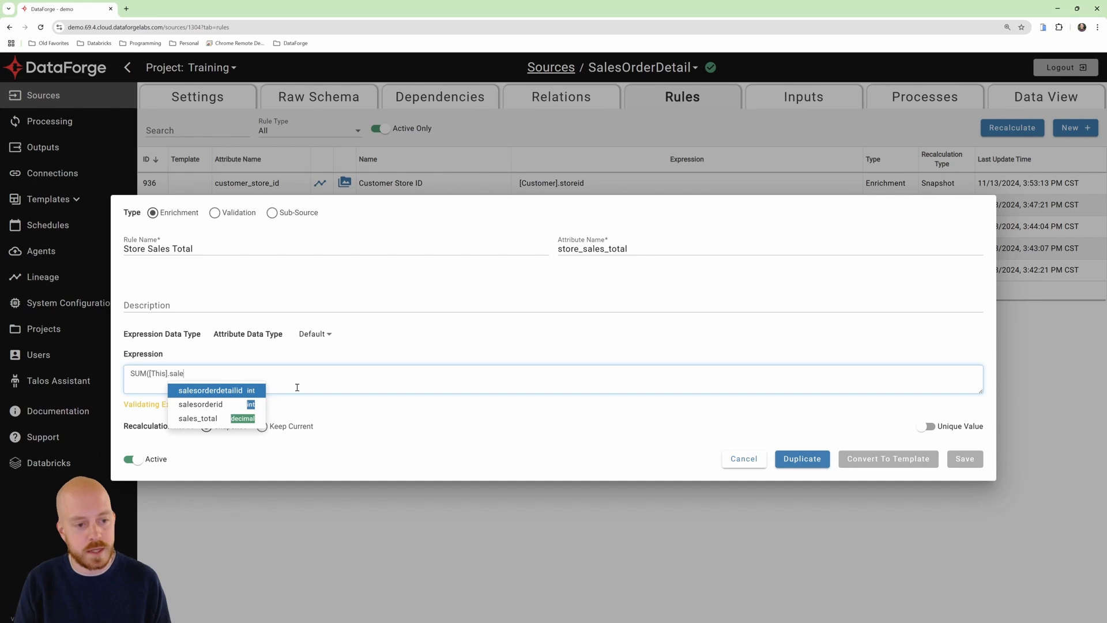
pyautogui.click(213, 420)
pyautogui.write(')')
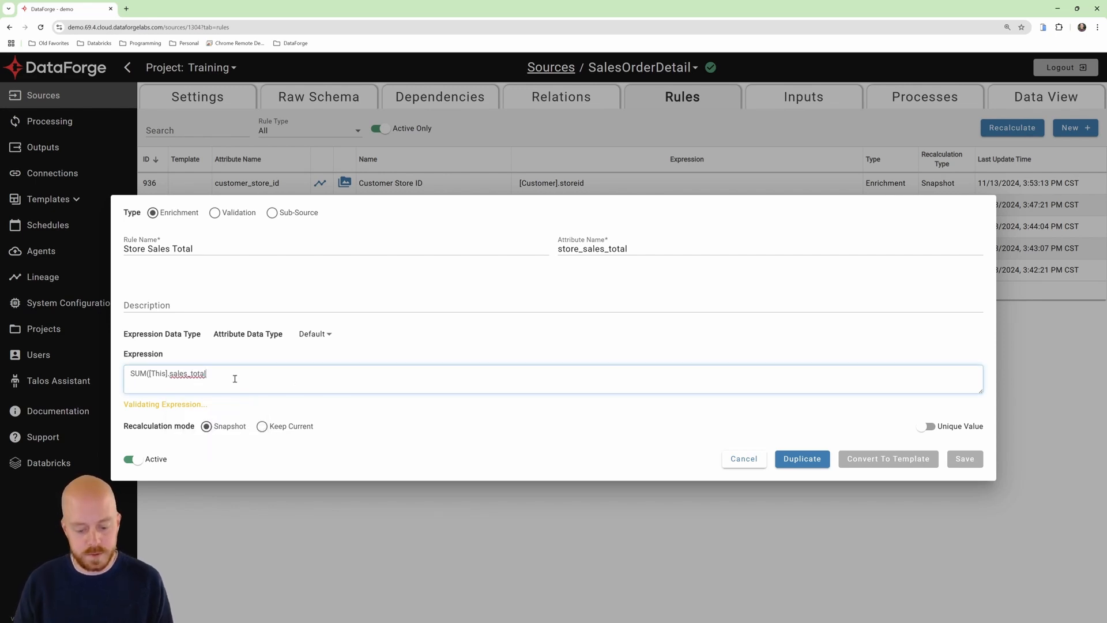
# - Complete the expression with OVER (PARTITION BY [This].customer_store_id), and save the rule with the Keep Current recalculation mode
pyautogui.write(' OV')
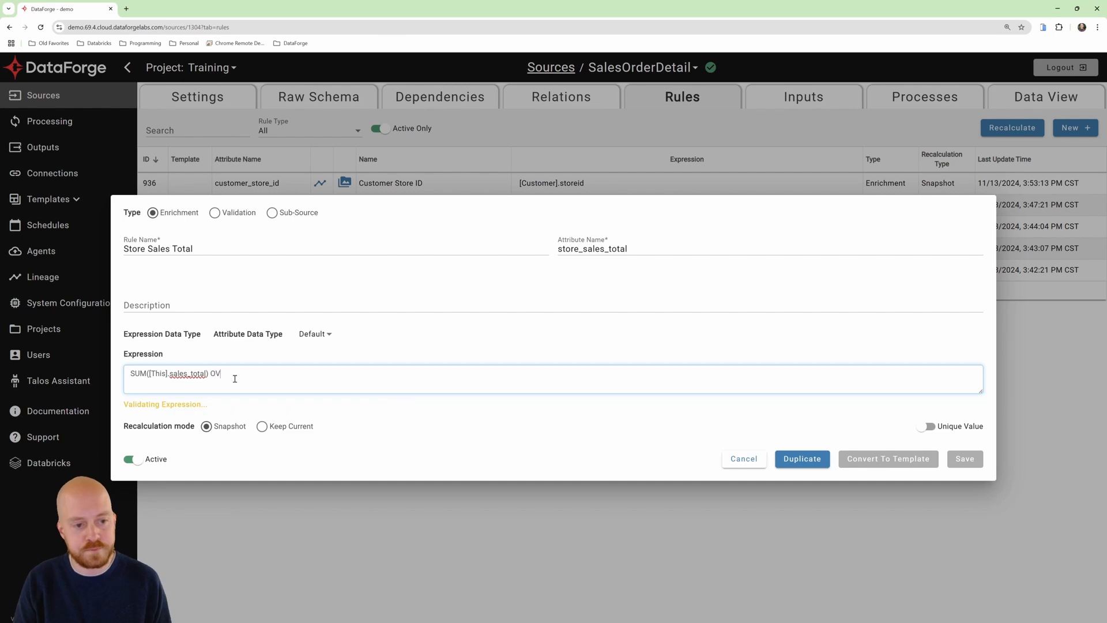
pyautogui.write('ER (')
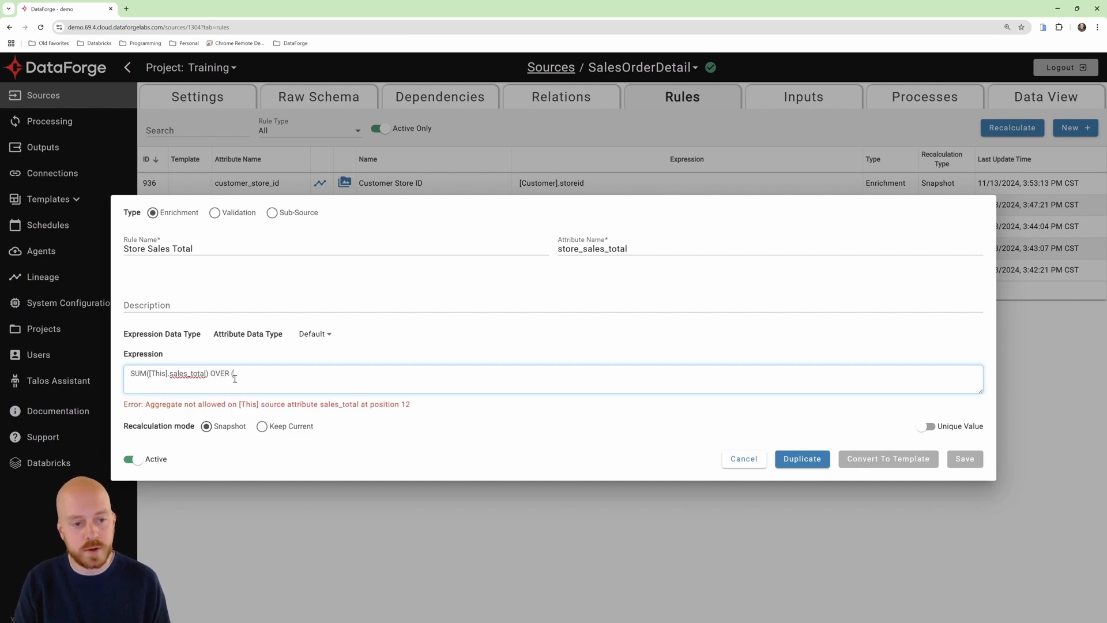
pyautogui.write('PARTITI')
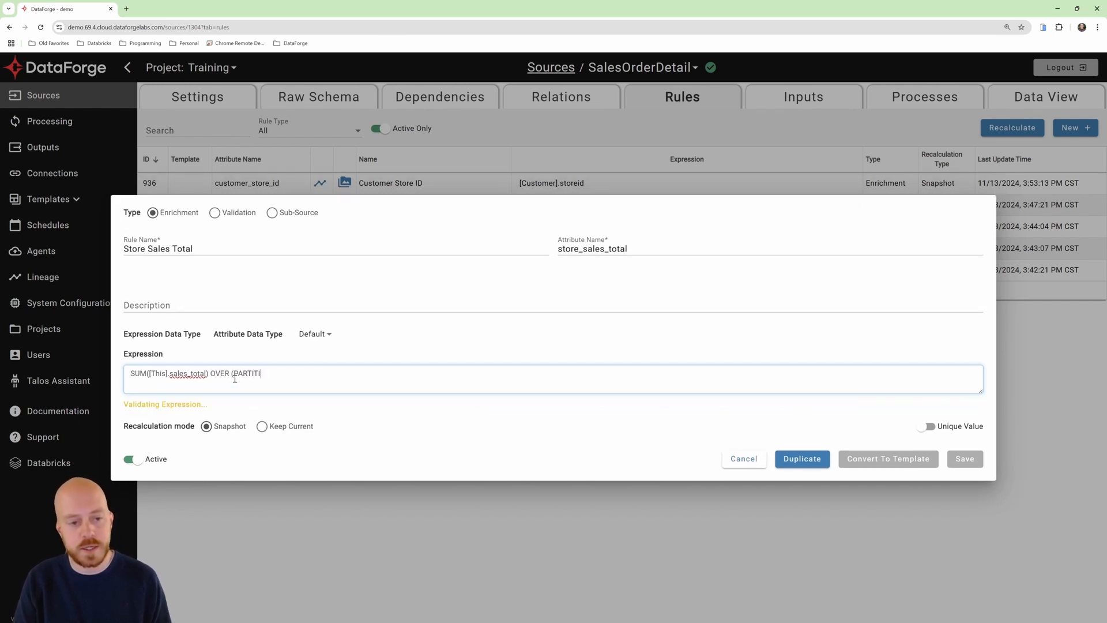
pyautogui.write('ON BY [')
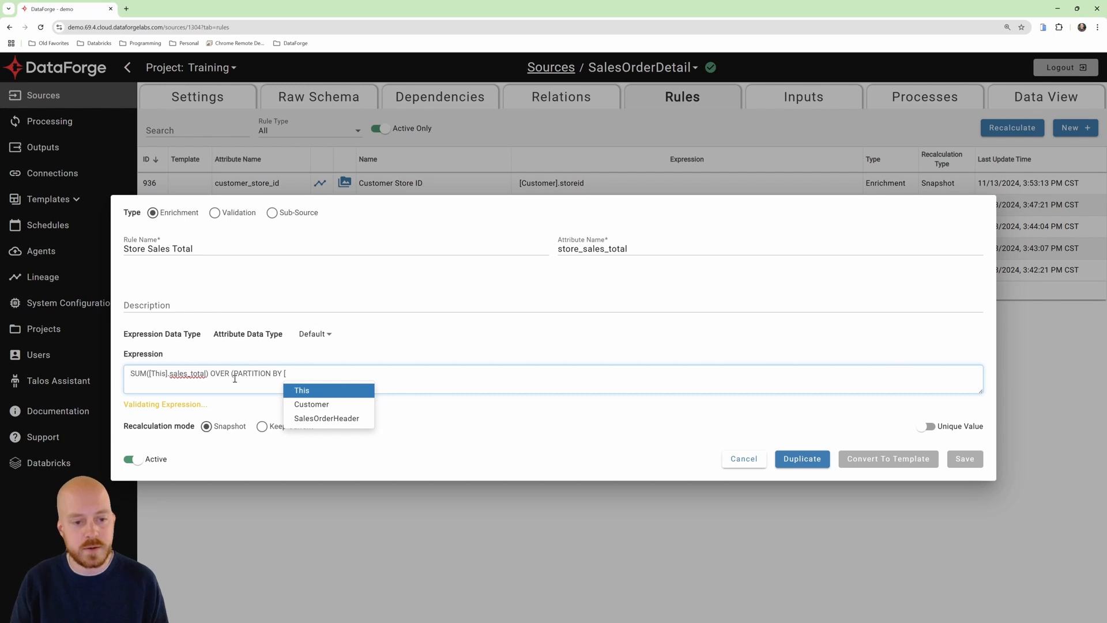
pyautogui.click(321, 391)
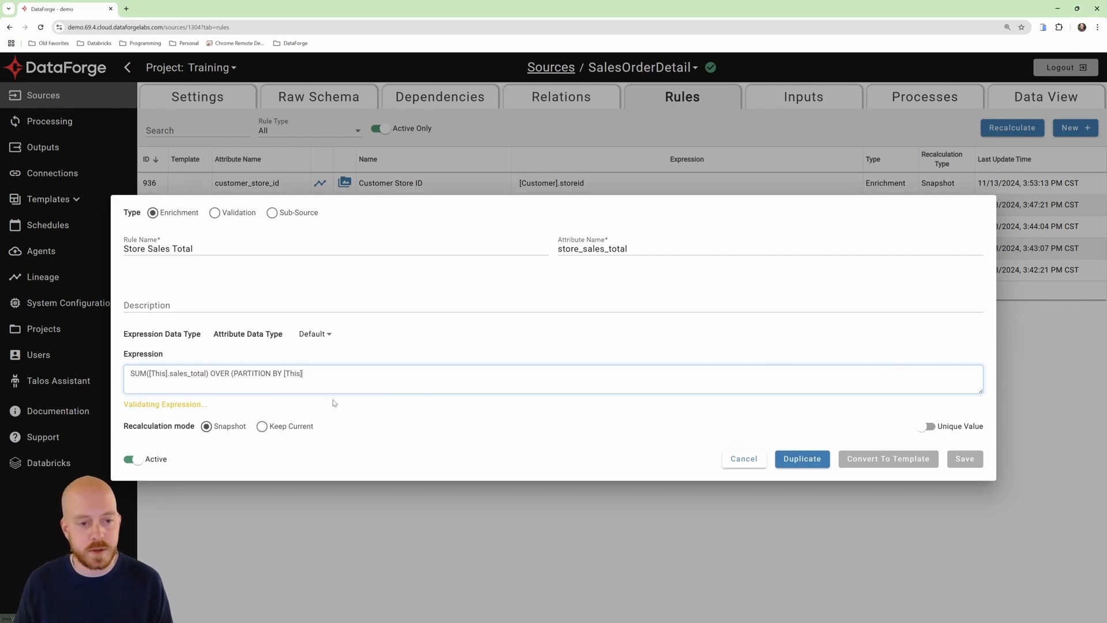
pyautogui.write('.')
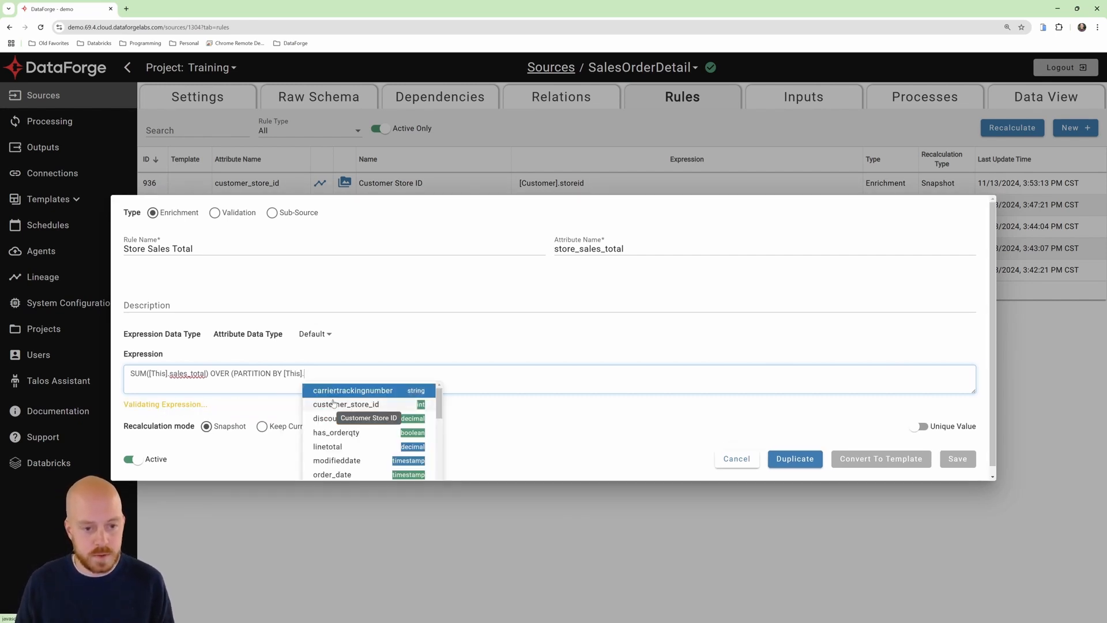
pyautogui.scroll(-1, 351, 443)
pyautogui.scroll(1, 351, 442)
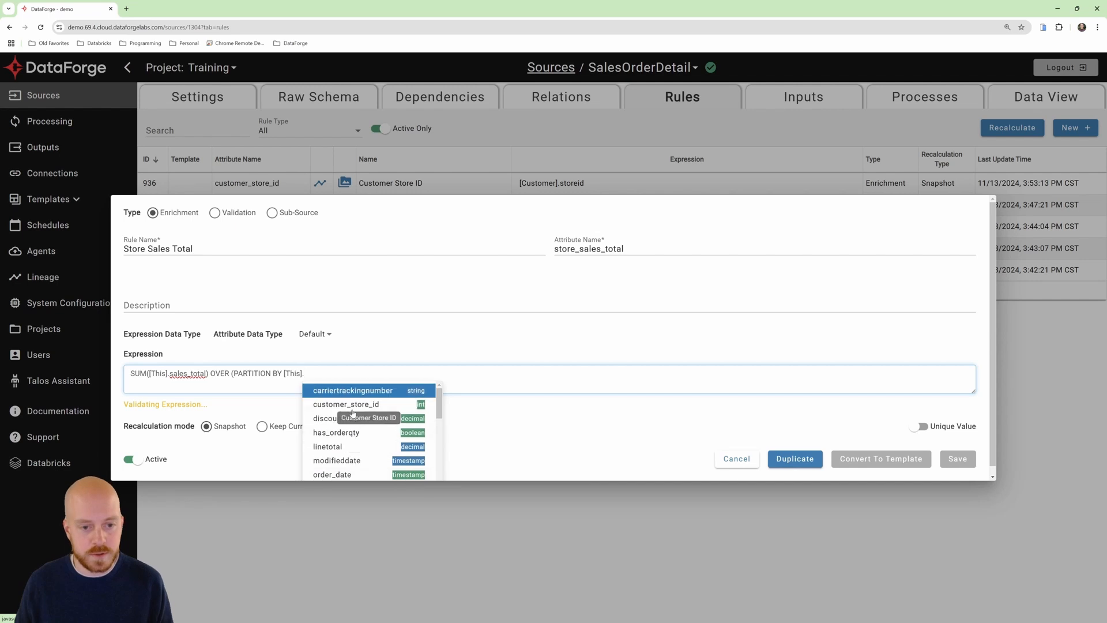
pyautogui.click(352, 411)
pyautogui.write(')')
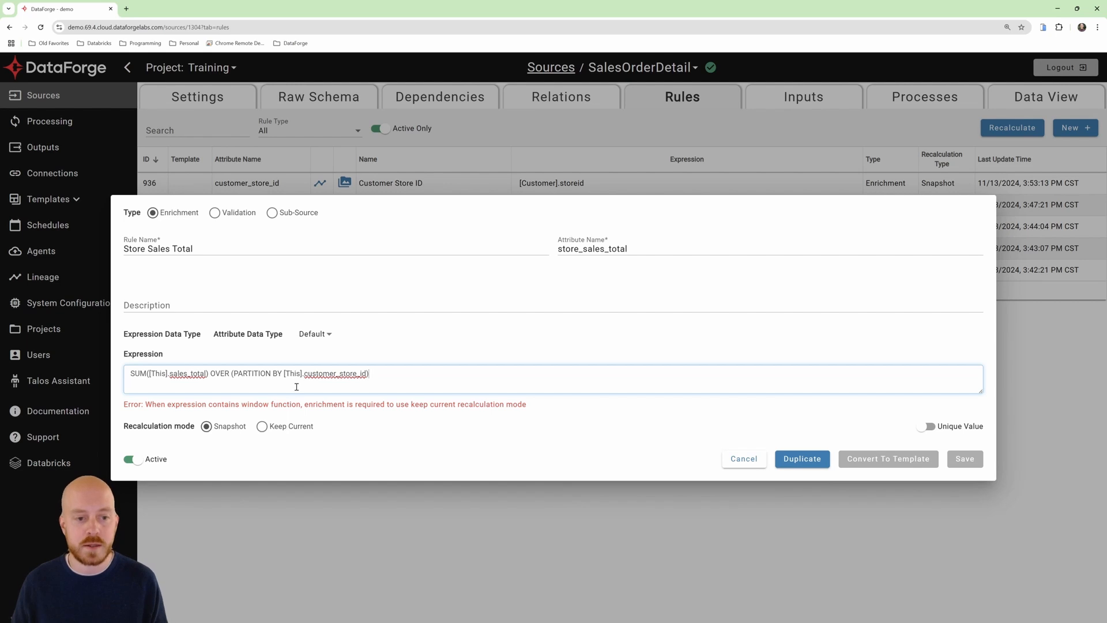
pyautogui.click(280, 428)
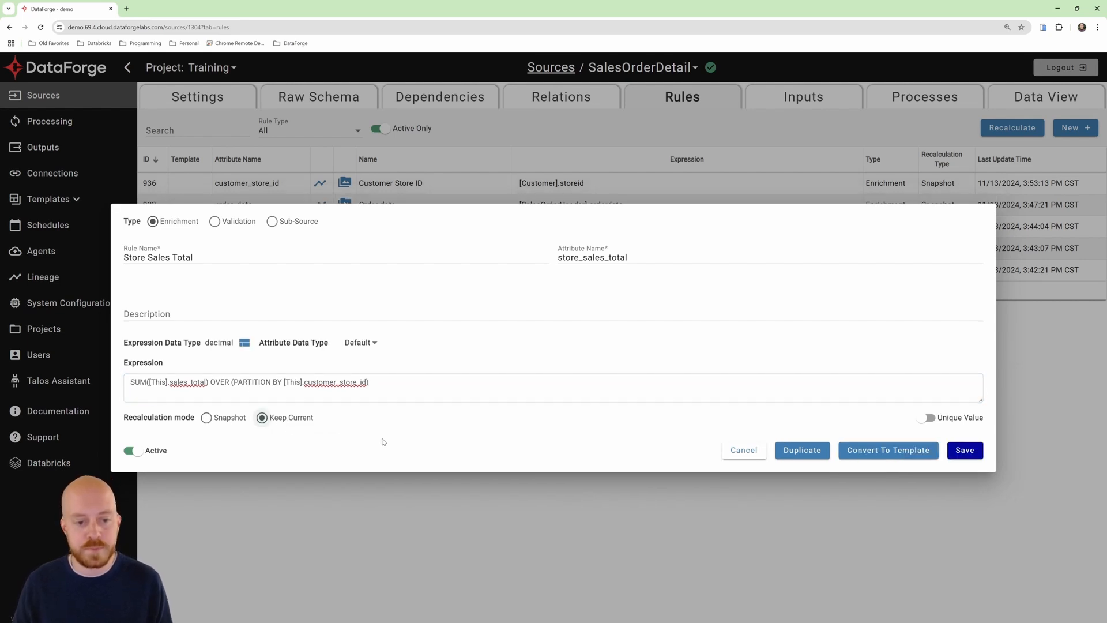
pyautogui.click(964, 450)
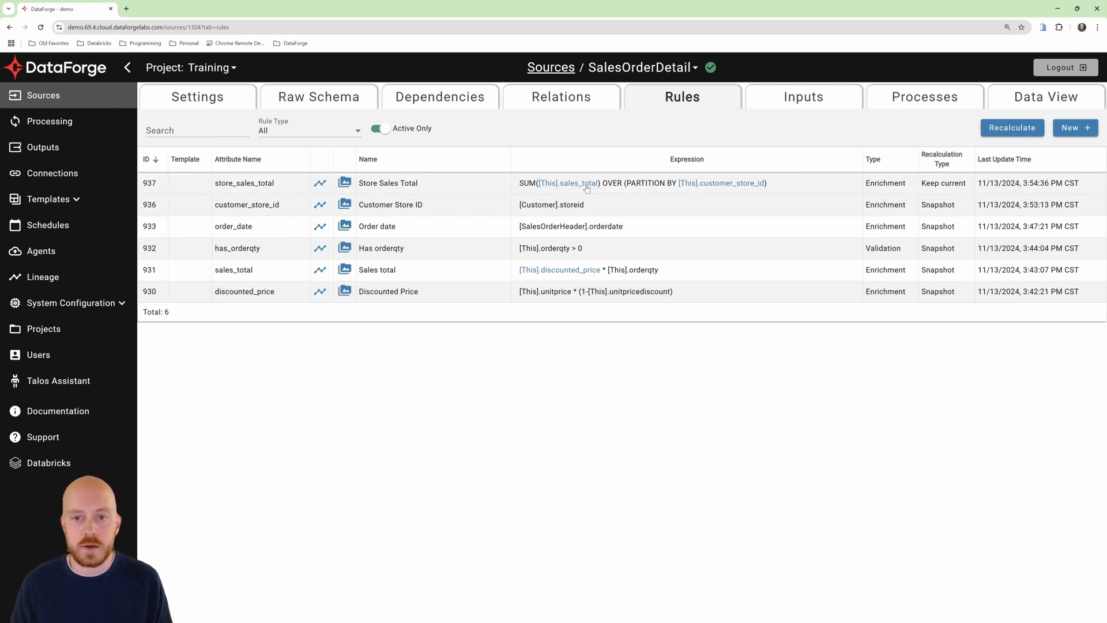
# - Start a new SalesOrderDetail relation named Self Relation - store id, with SalesOrderDetail itself as the related source
pyautogui.click(567, 99)
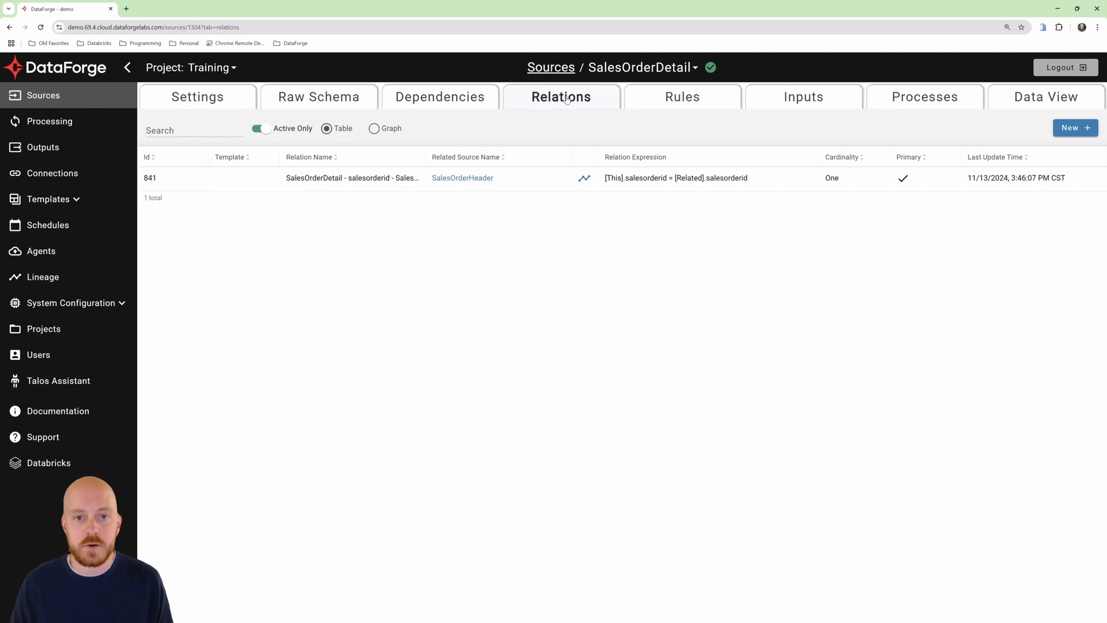
pyautogui.click(1071, 127)
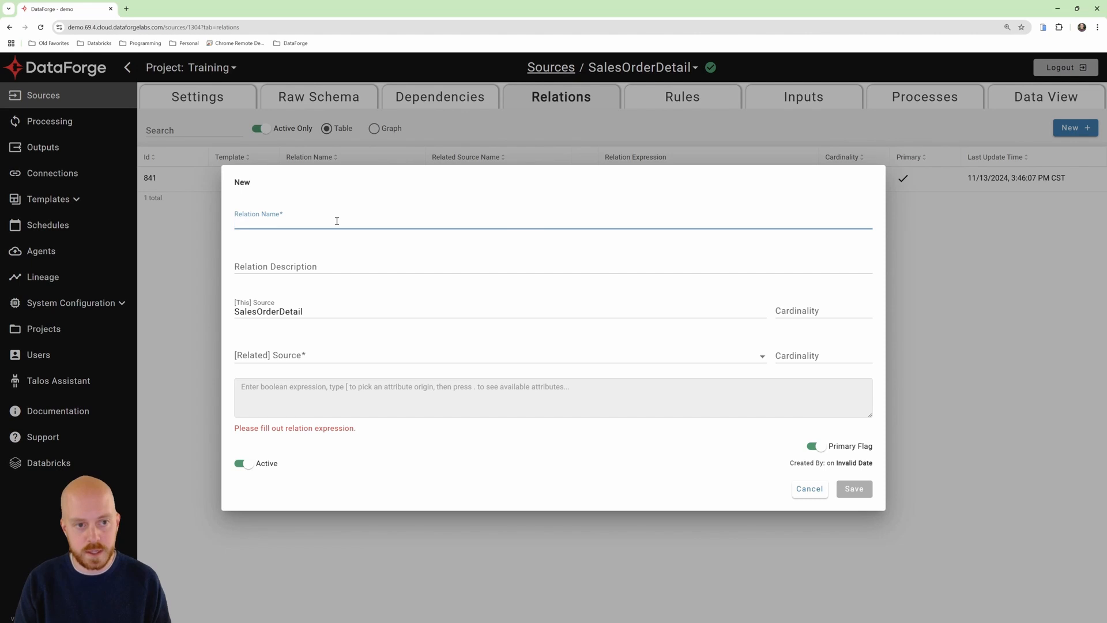
pyautogui.write('sSelf')
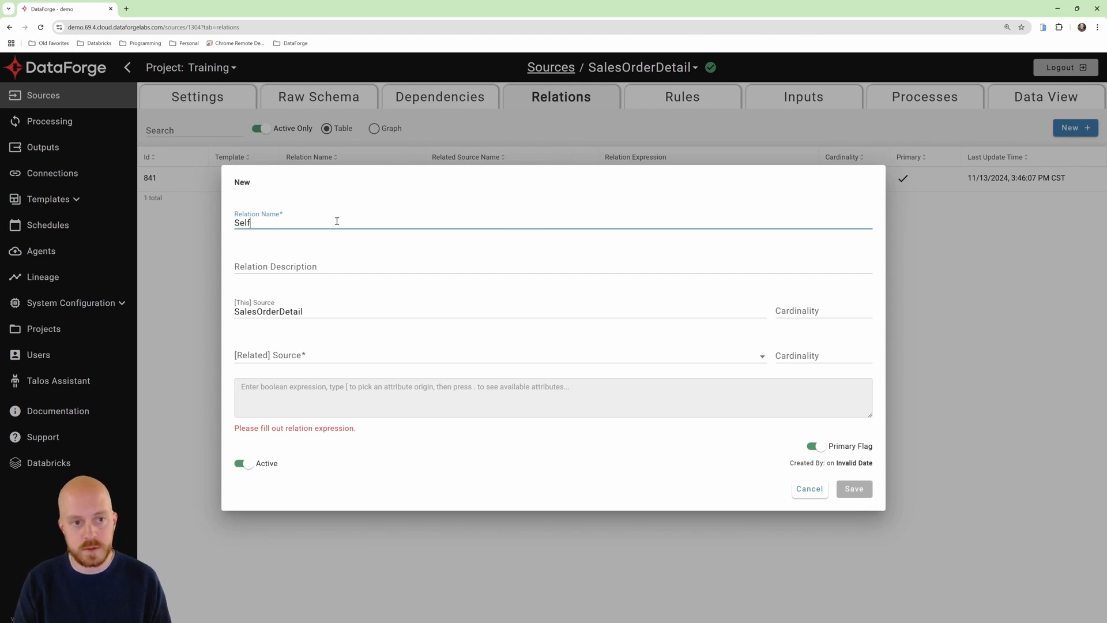
pyautogui.write(' Relation - store id')
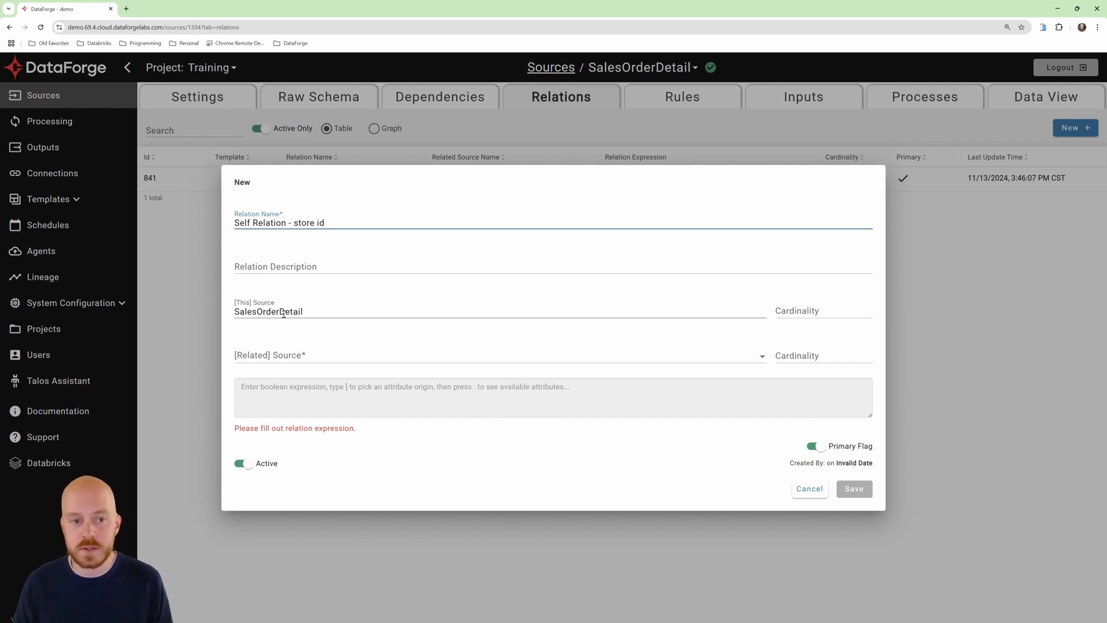
pyautogui.click(277, 358)
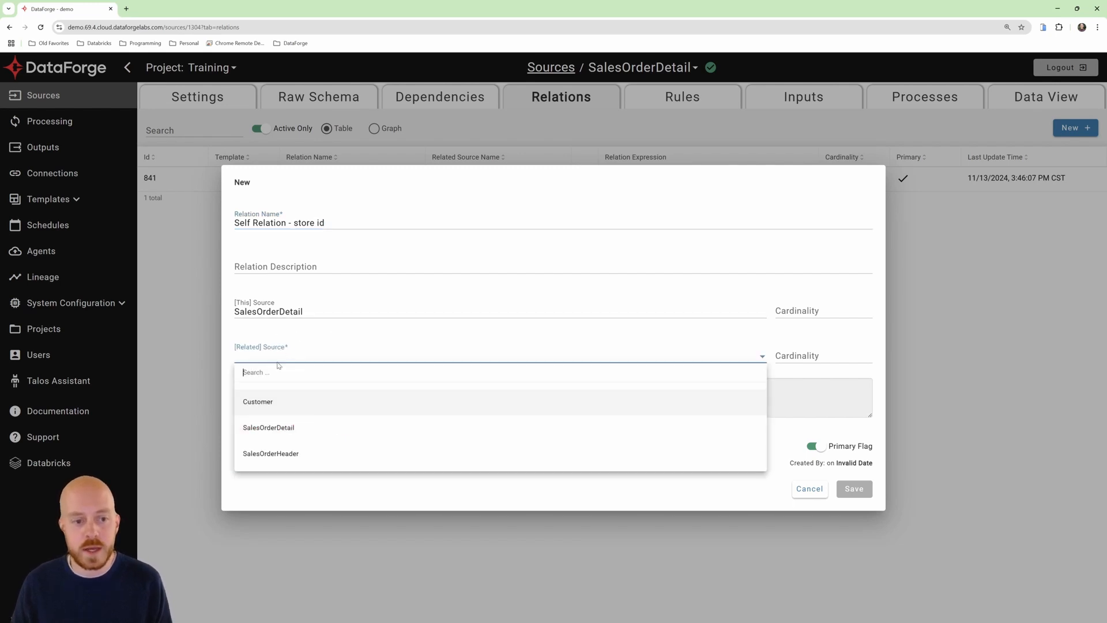
pyautogui.click(296, 427)
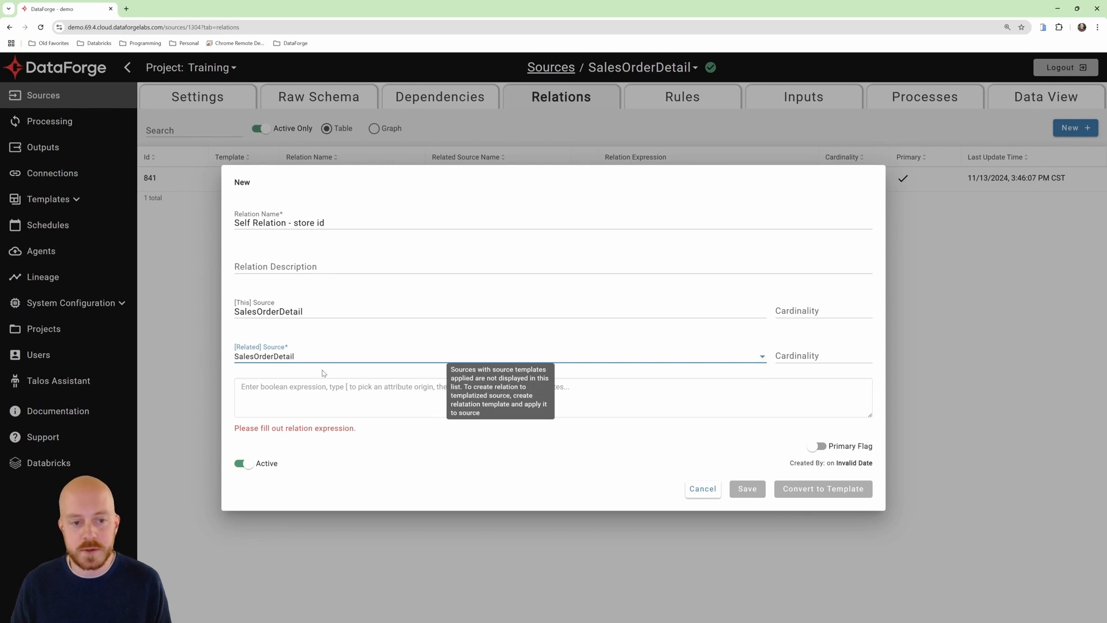
# - Set the self relation's expression to [This].customer_store_id = [Related].customer_store_id and save the relation
pyautogui.click(310, 399)
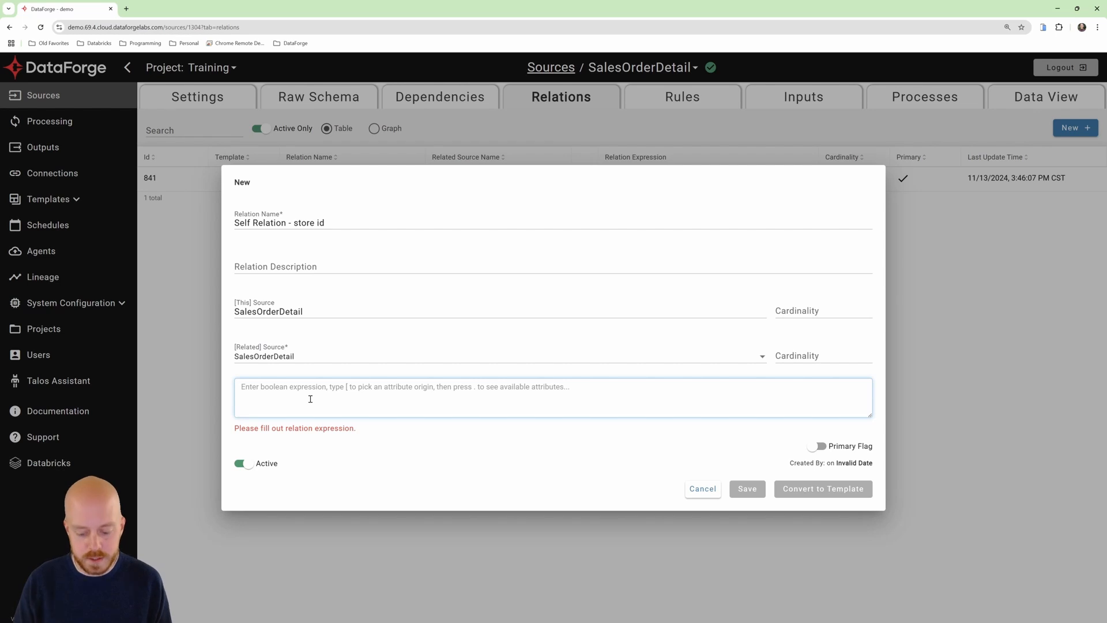
pyautogui.write('[')
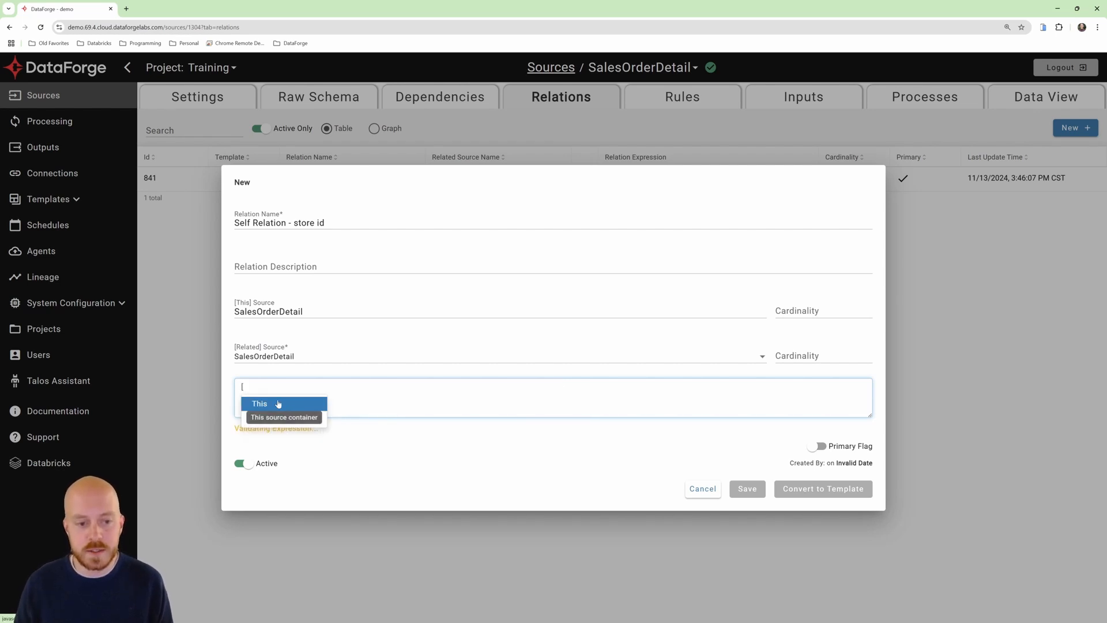
pyautogui.click(281, 403)
pyautogui.write('.')
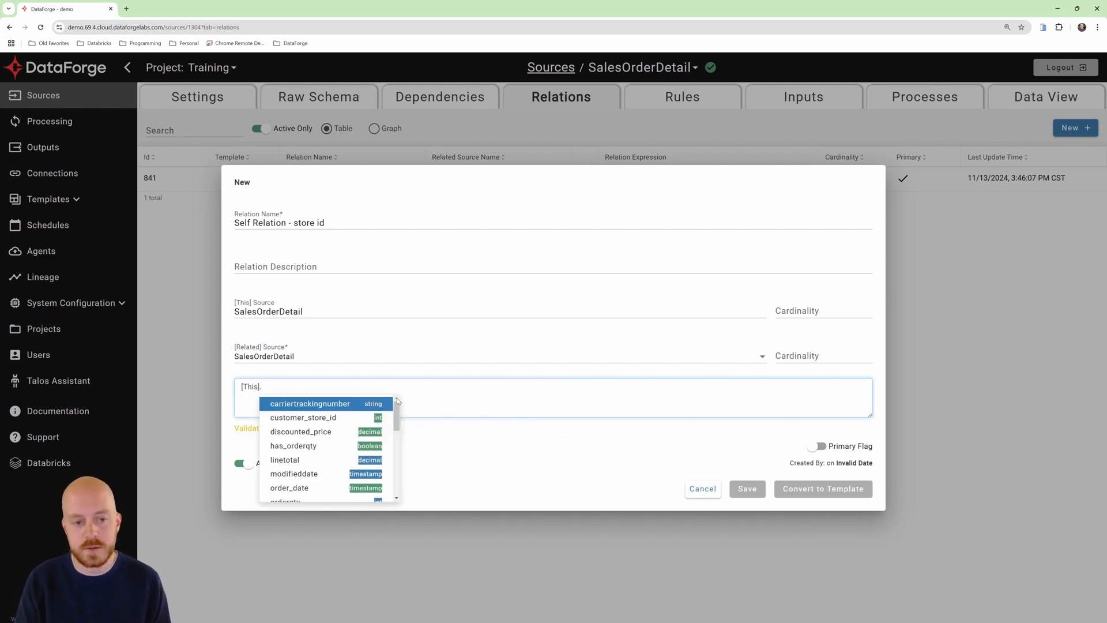
pyautogui.click(322, 423)
pyautogui.write('= ')
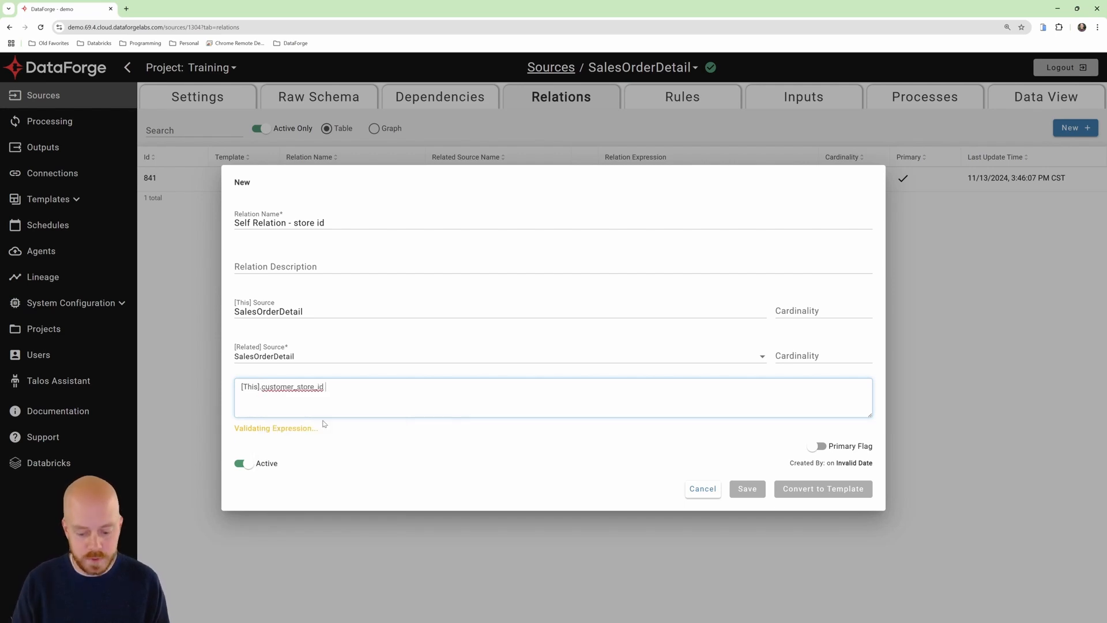
pyautogui.write('[')
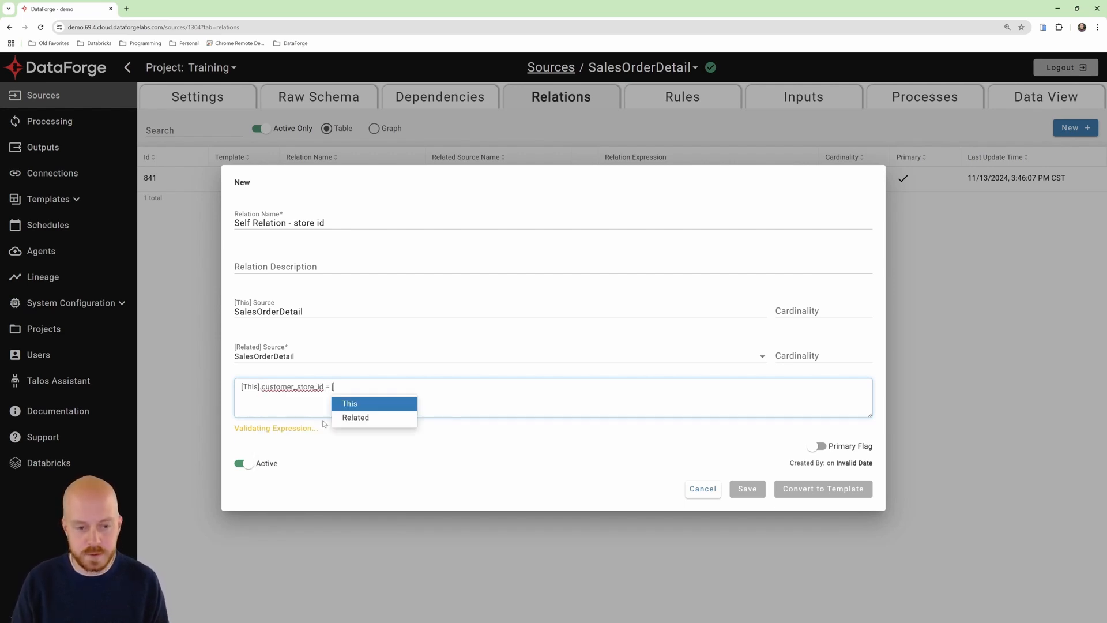
pyautogui.press('Down')
pyautogui.press('Return')
pyautogui.write('.c')
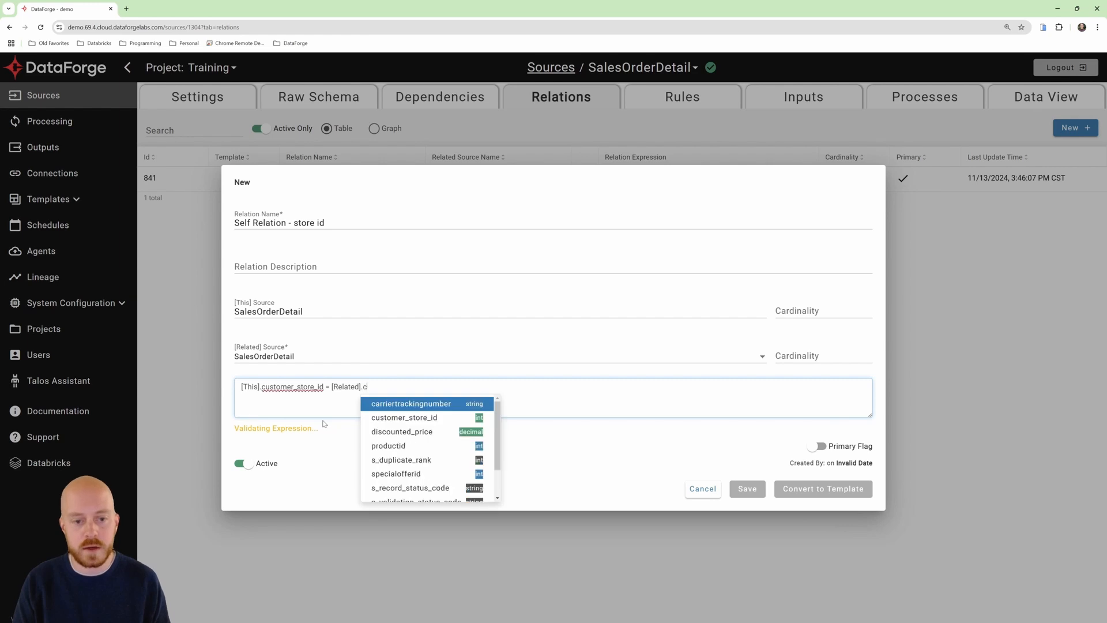
pyautogui.press('Return')
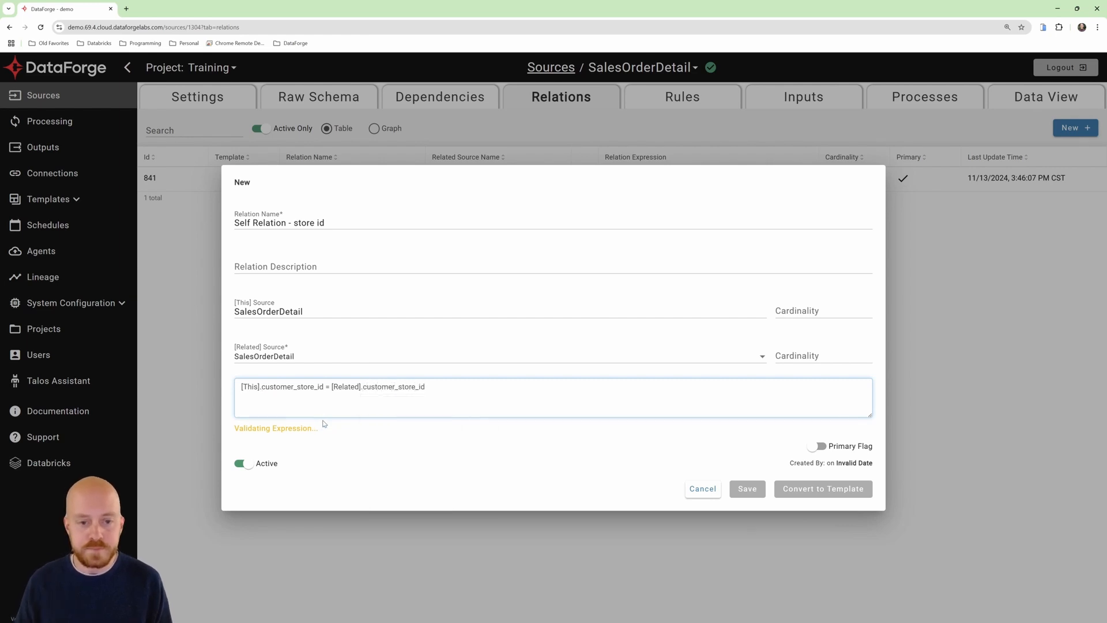
pyautogui.click(746, 481)
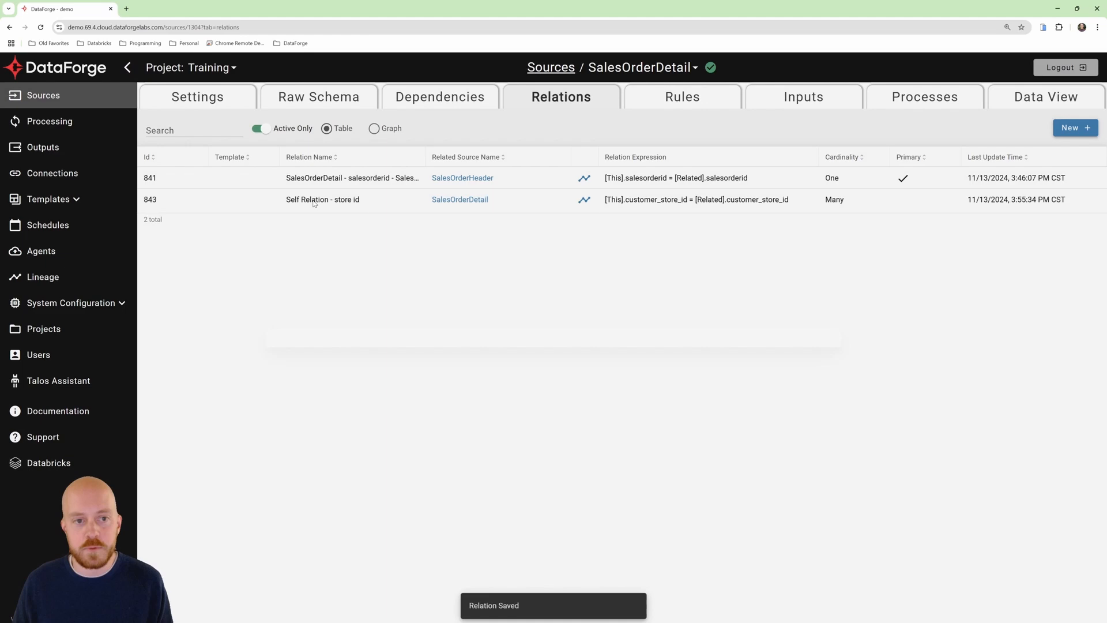
# - Inspect the saved self relation's cardinality, close it without changes, and return to the SalesOrderDetail rules
pyautogui.click(314, 201)
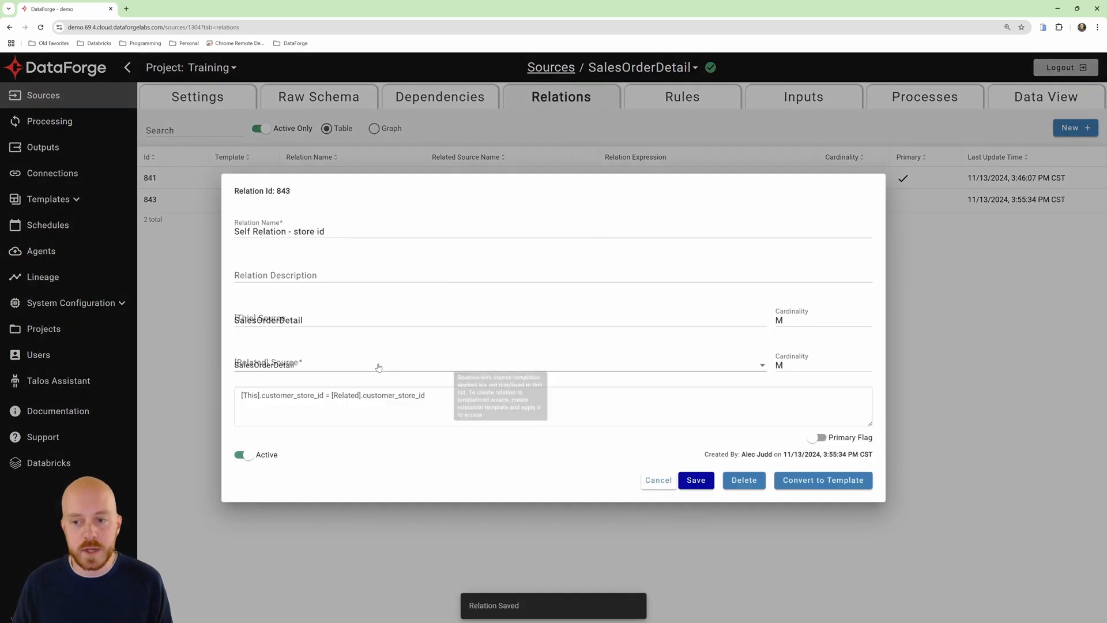
pyautogui.click(661, 483)
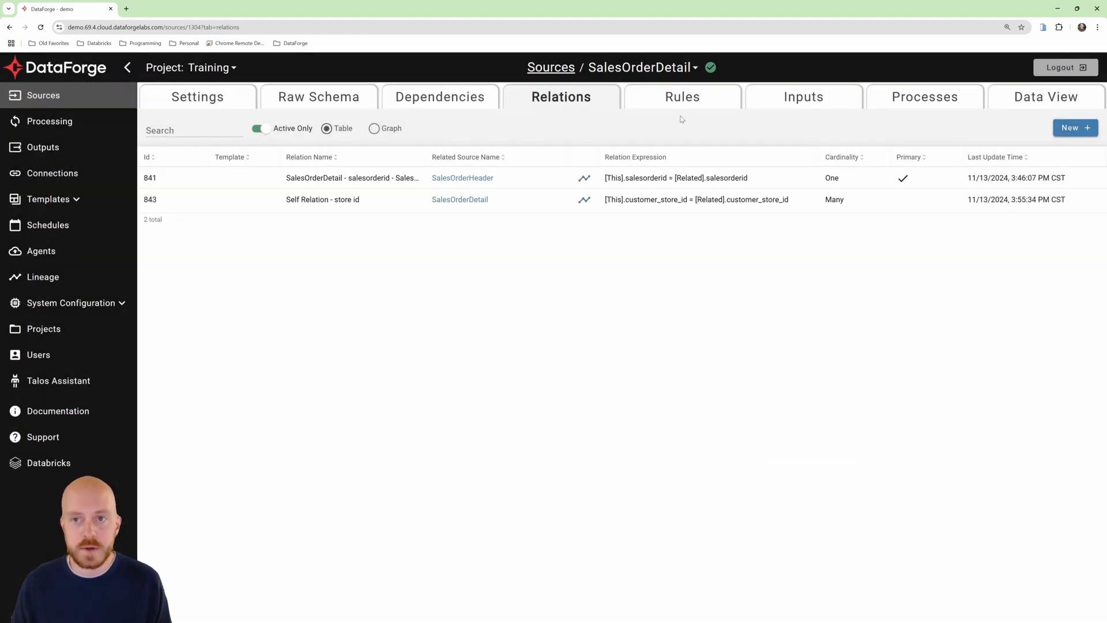
pyautogui.click(683, 97)
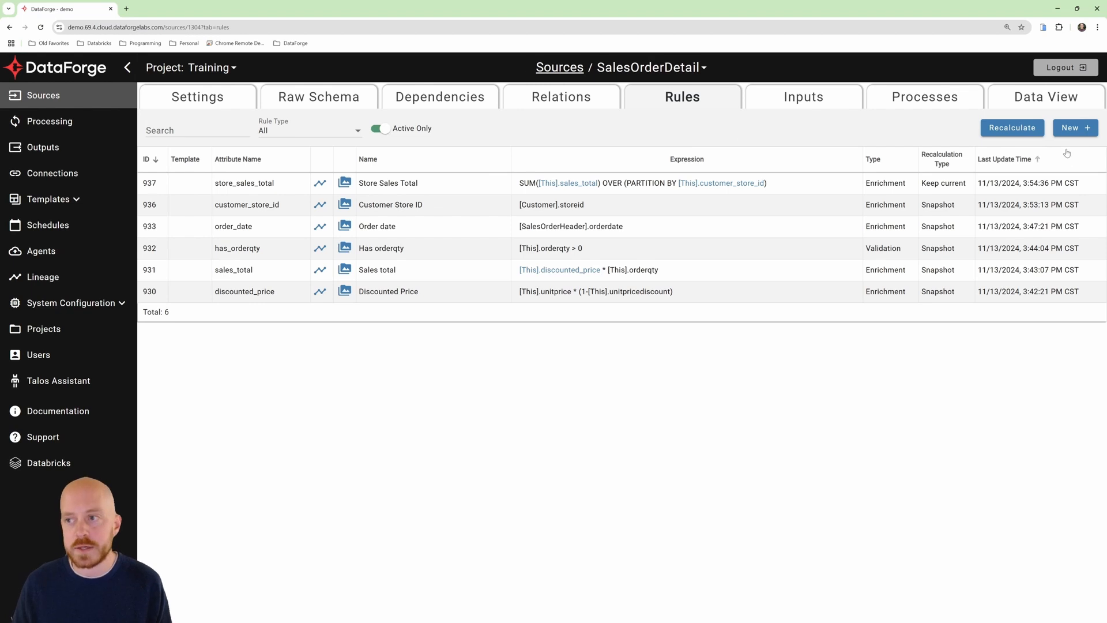
# - Start a new enrichment rule on SalesOrderDetail named Store sales total self relation
pyautogui.click(1070, 128)
pyautogui.click(320, 259)
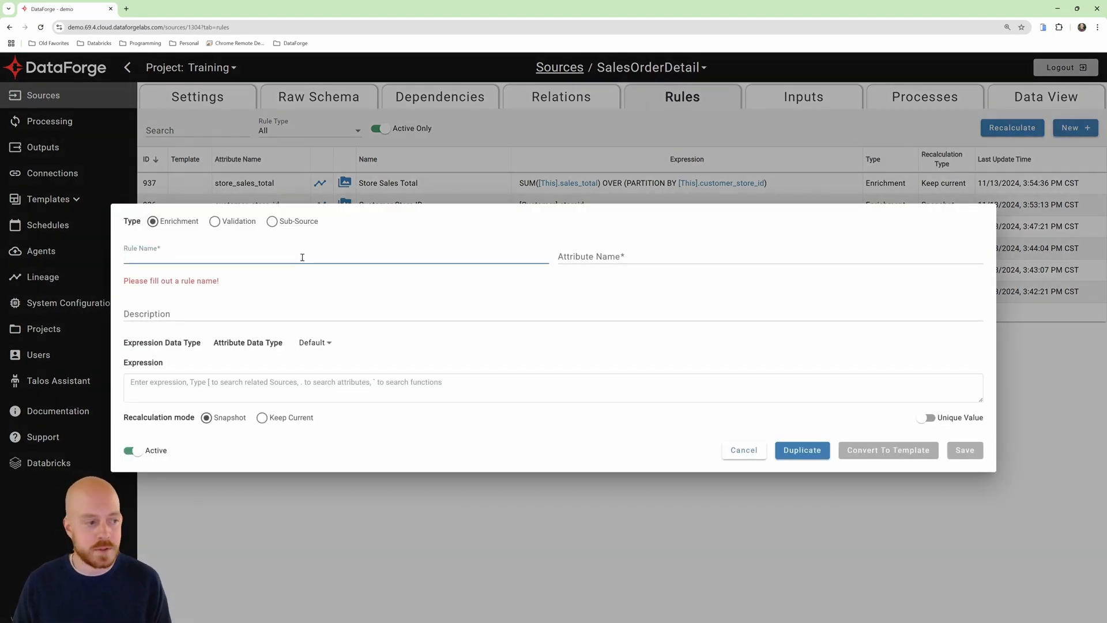
pyautogui.write('Store ')
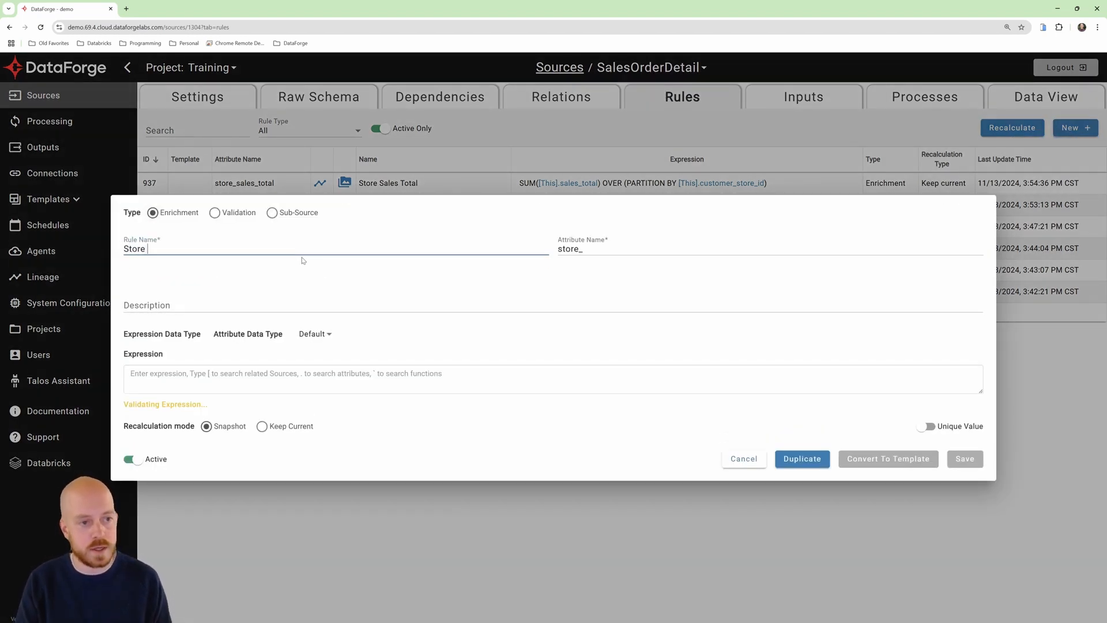
pyautogui.write('sales total s')
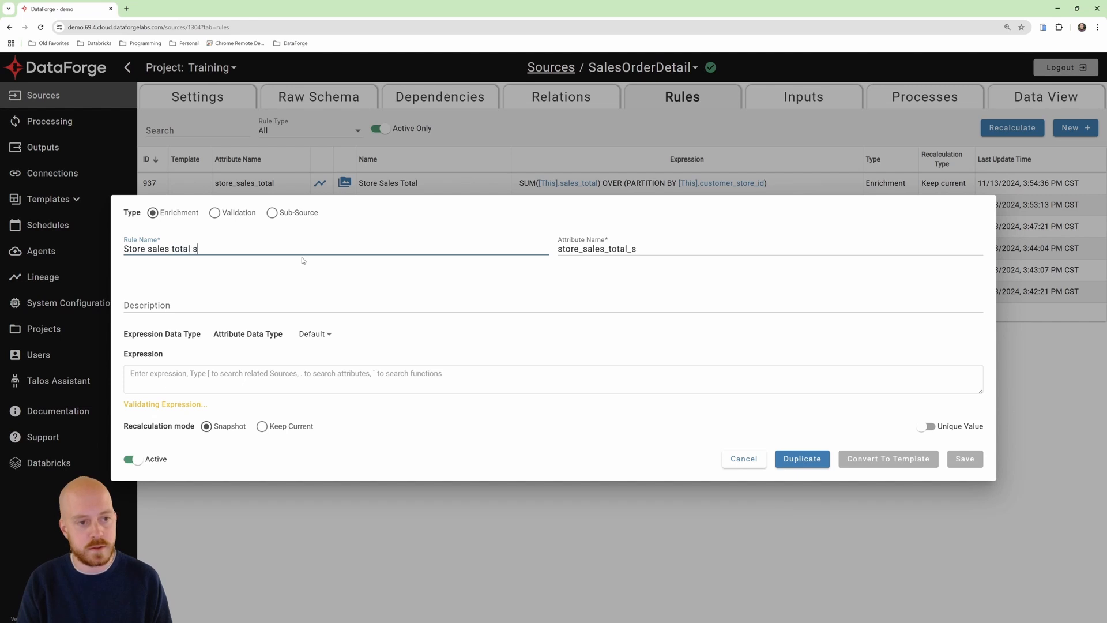
pyautogui.write('elf relation')
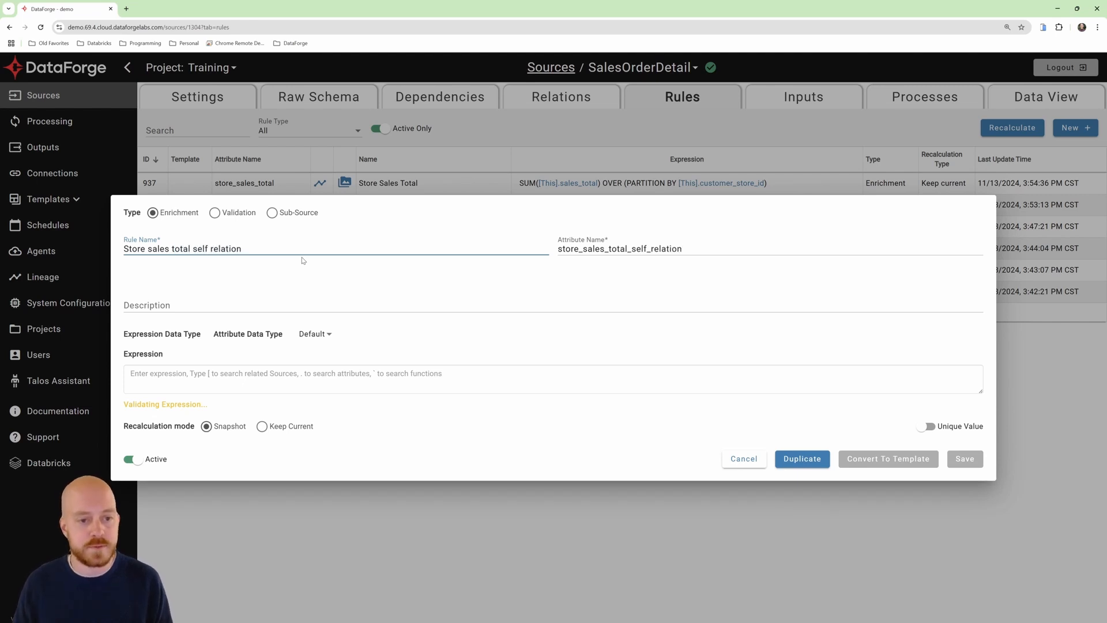
# - Set the rule's expression to sum([SalesOrderDetail].sales_total), keep the Snapshot recalculation mode, and save the rule
pyautogui.click(286, 367)
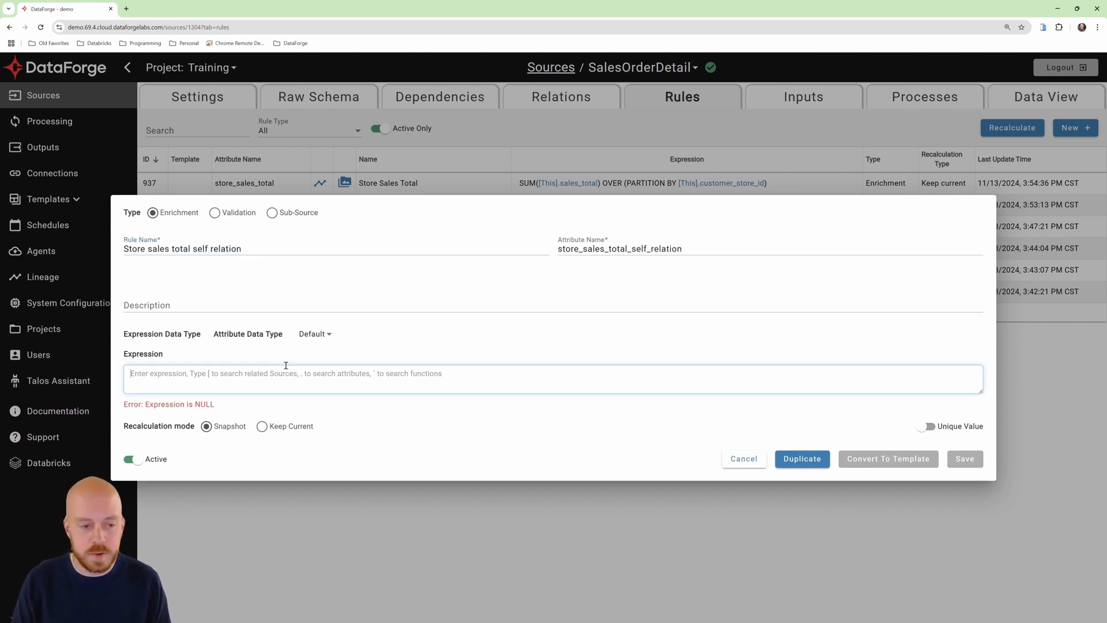
pyautogui.write('[')
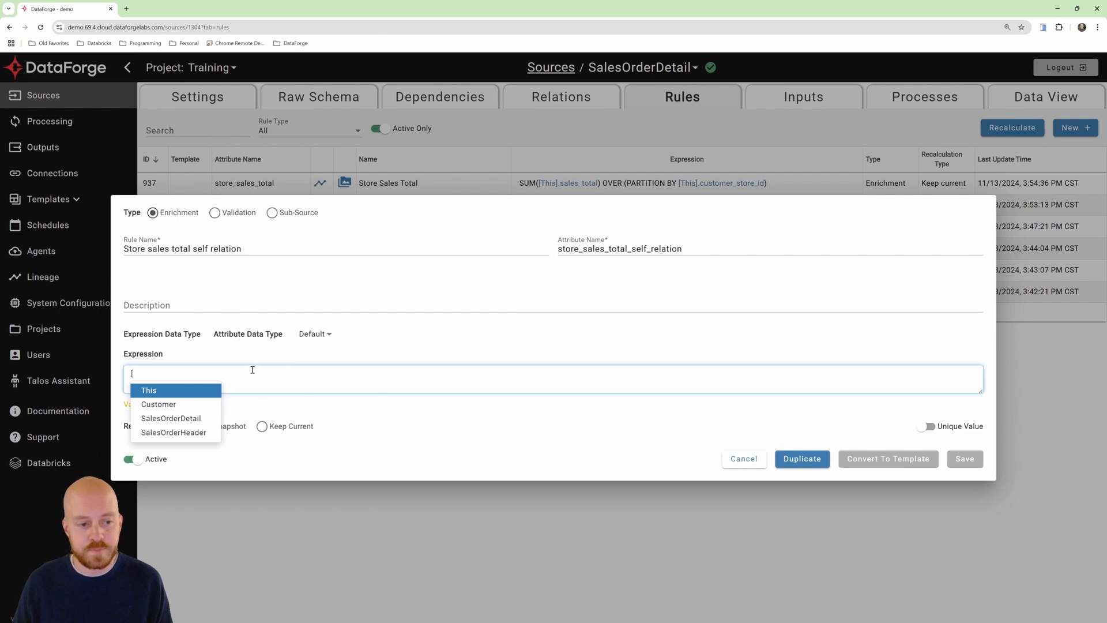
pyautogui.click(187, 418)
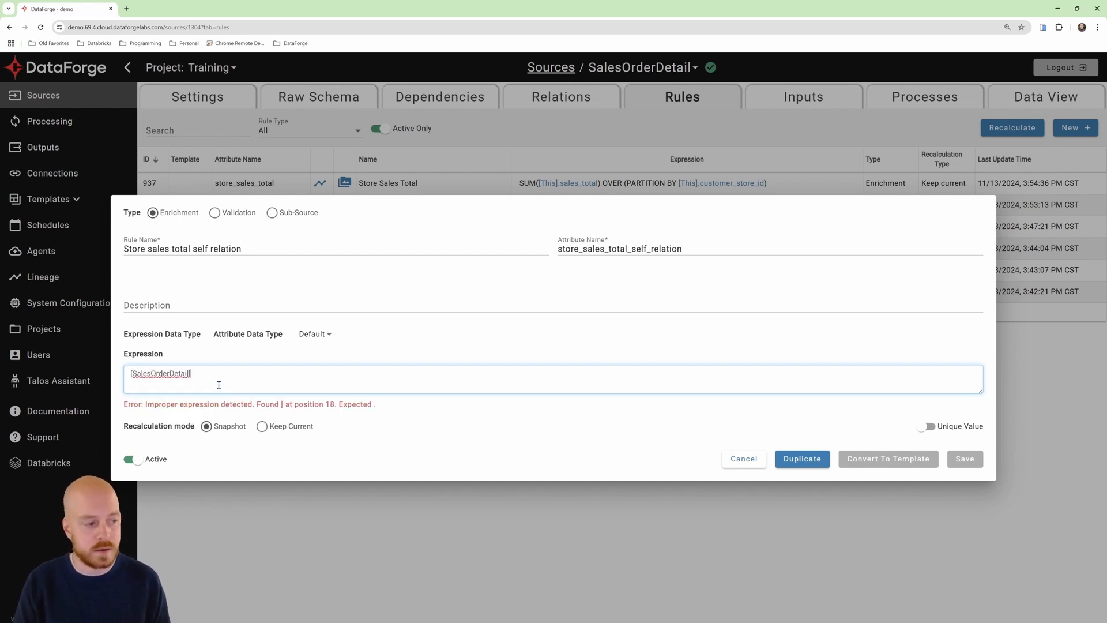
pyautogui.write('.sales')
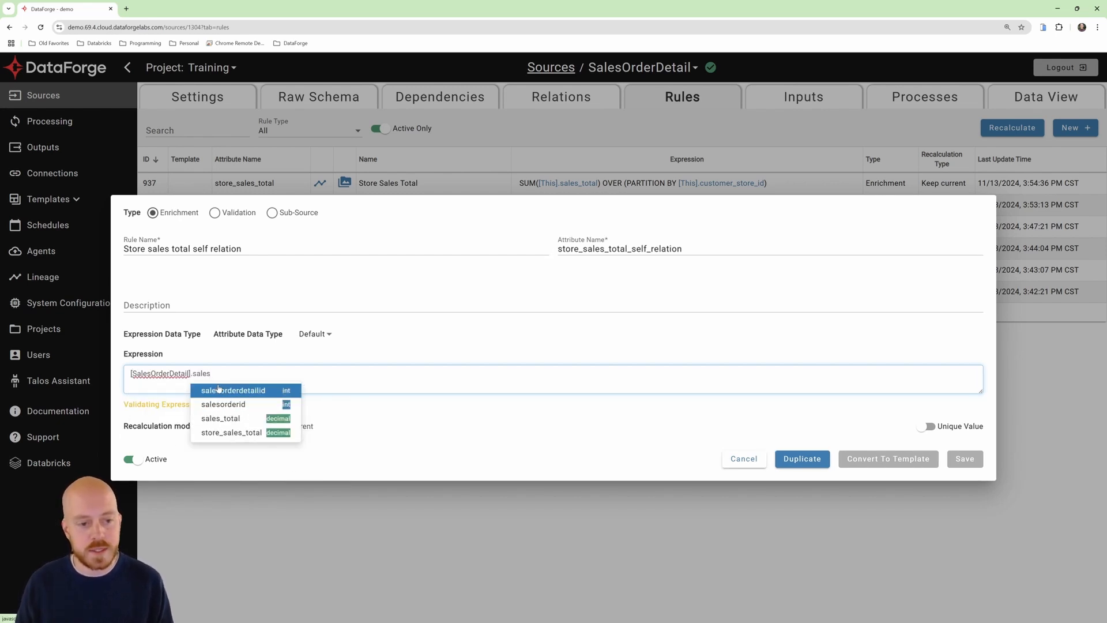
pyautogui.click(222, 417)
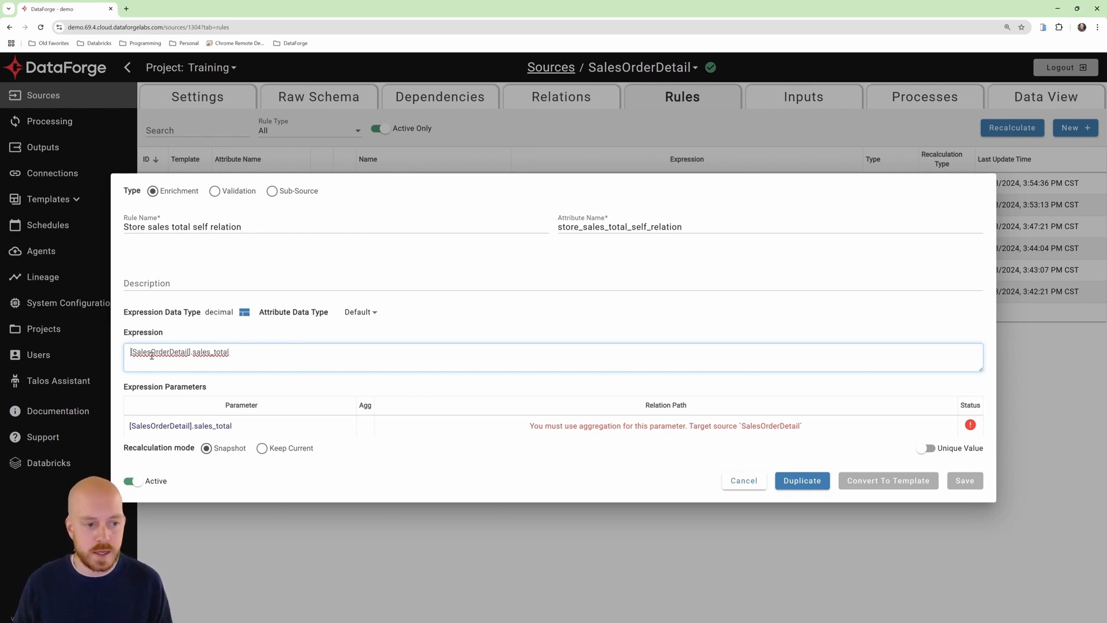
pyautogui.write('sum(')
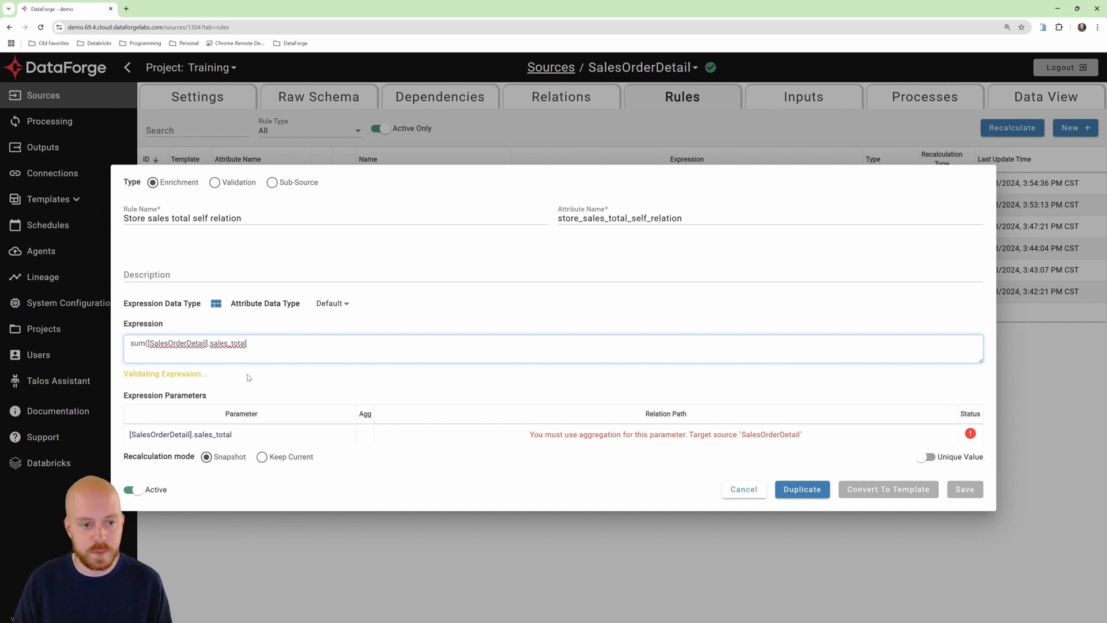
pyautogui.write(')')
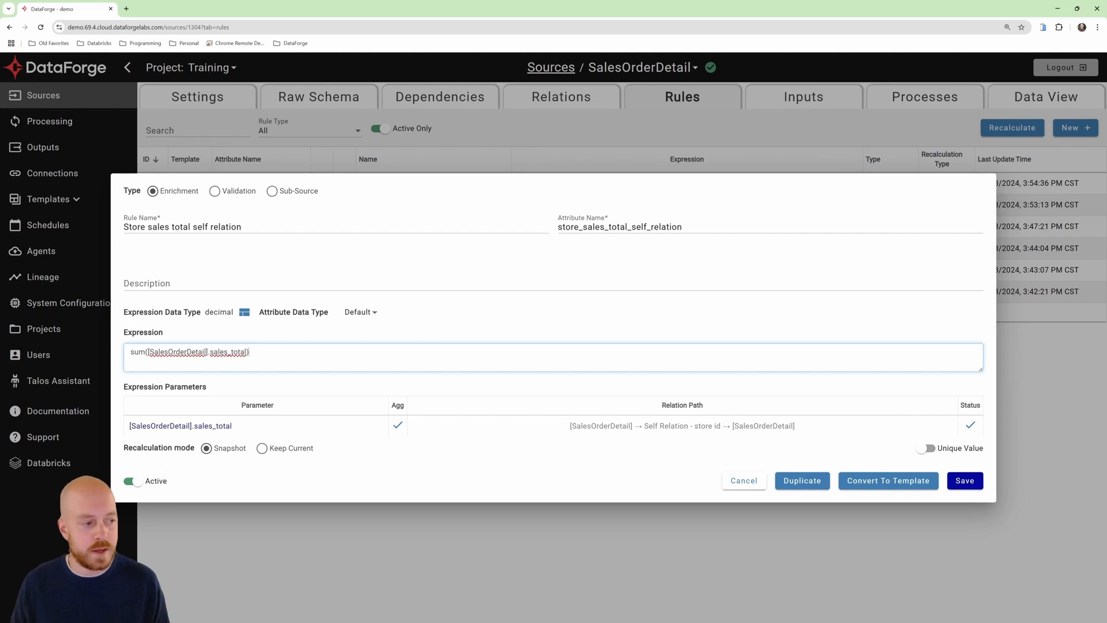
pyautogui.click(965, 480)
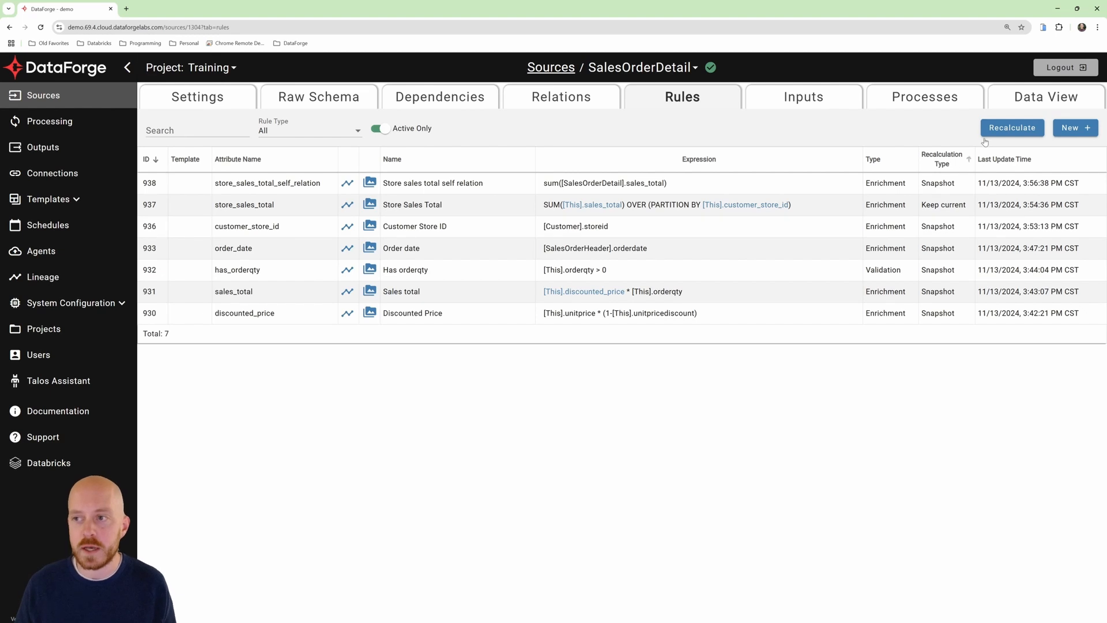
# - Recalculate the SalesOrderDetail rules and open the process details for its input to follow the recalculation
pyautogui.click(1007, 129)
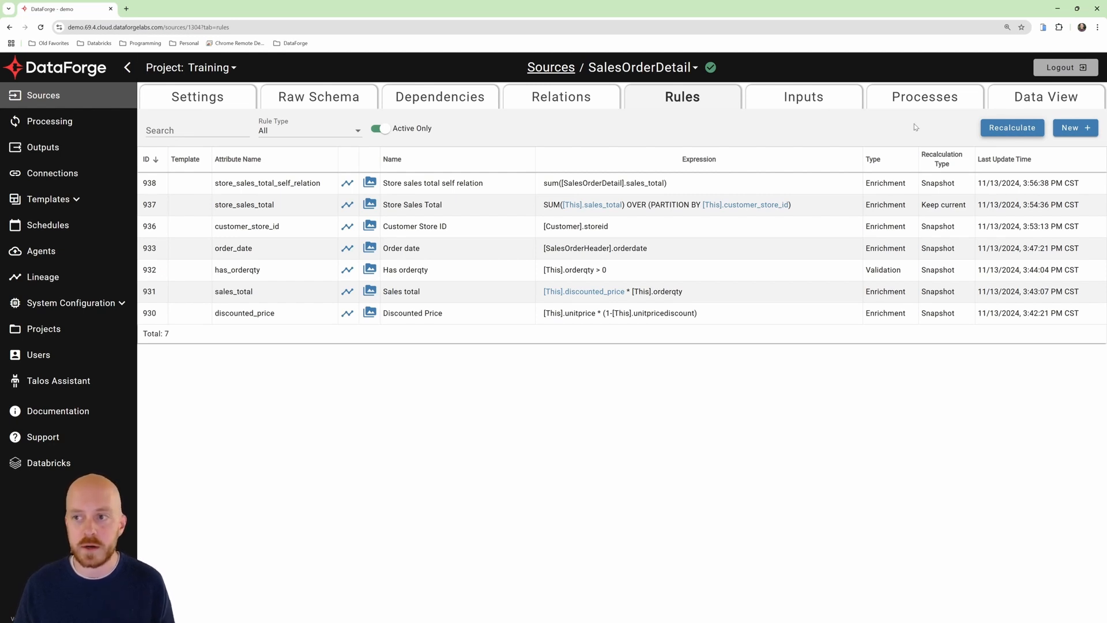
pyautogui.click(809, 101)
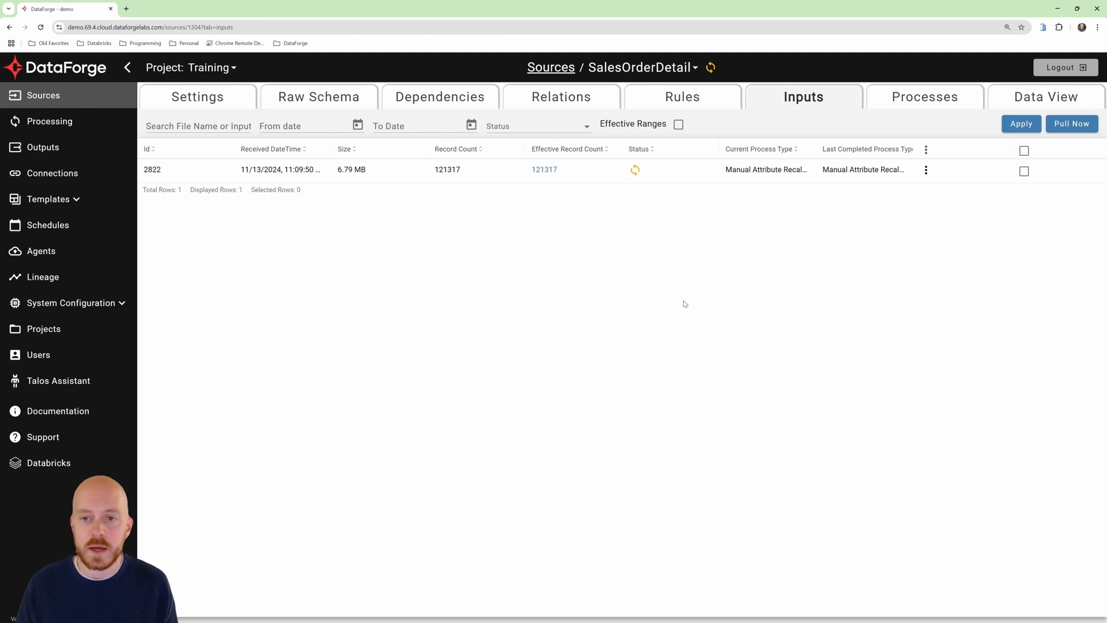
pyautogui.click(635, 169)
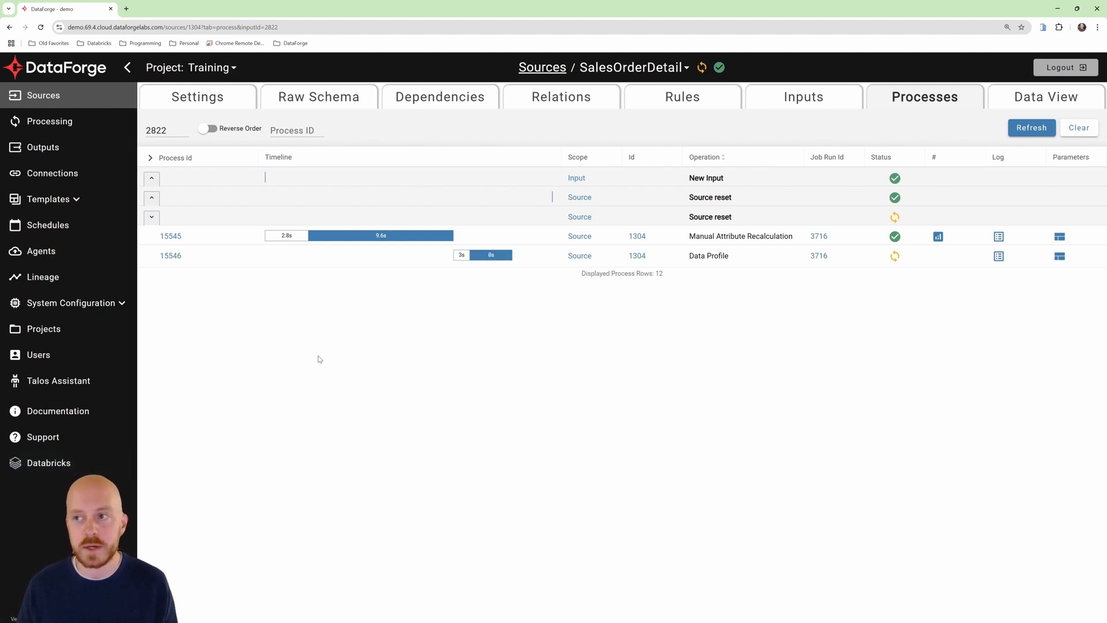
# - Open the SalesOrderDetail hub view in Databricks and run a new query, SELECT * FROM hub_1304
pyautogui.click(211, 101)
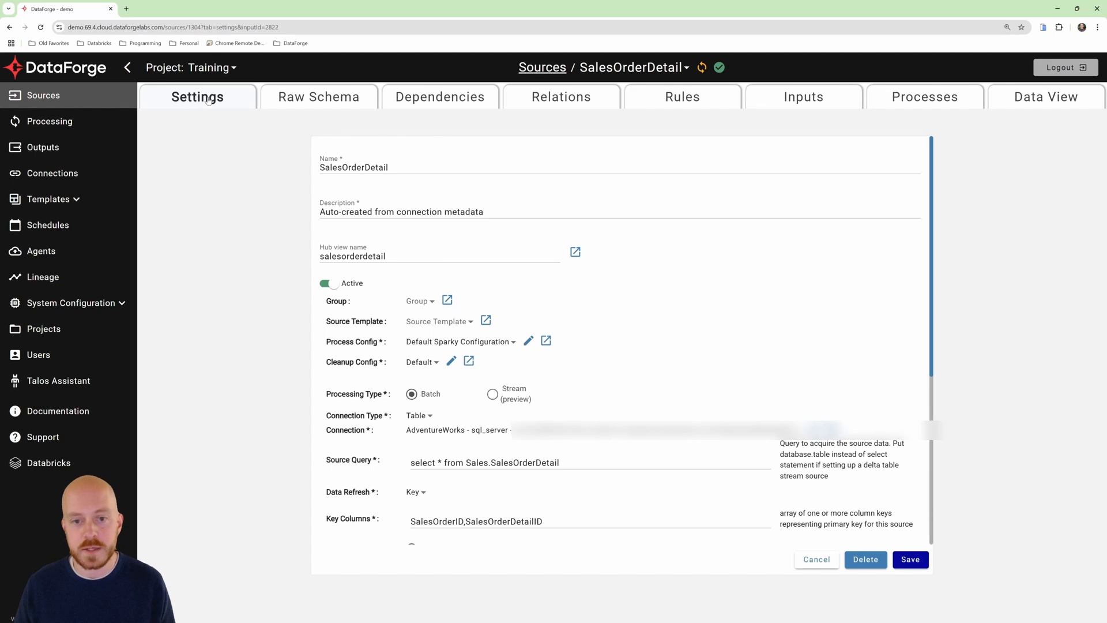
pyautogui.click(576, 252)
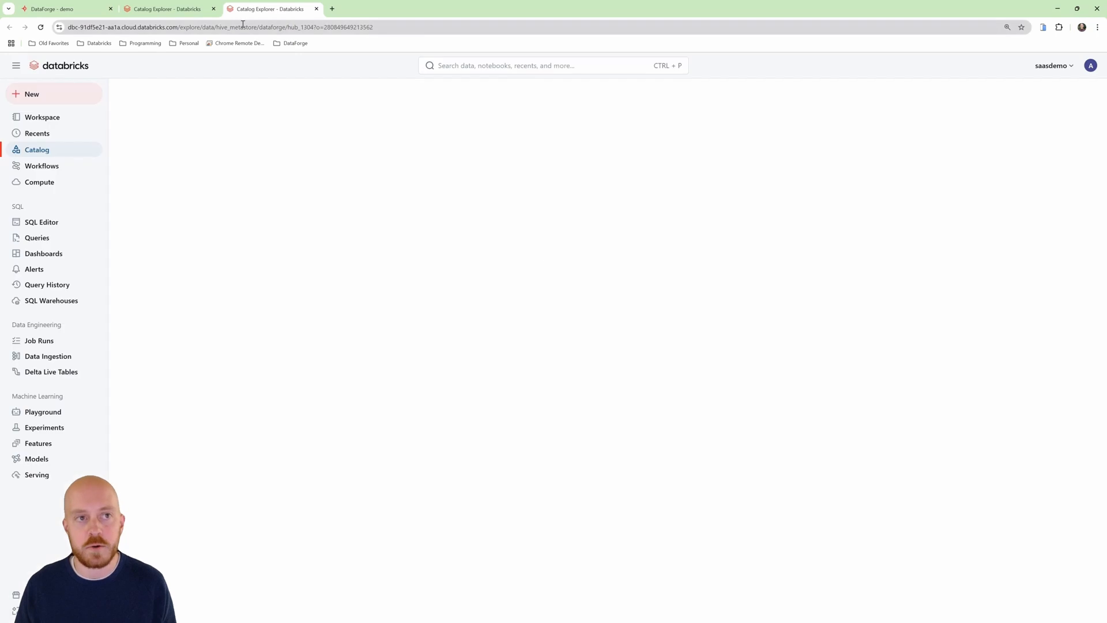
pyautogui.click(214, 9)
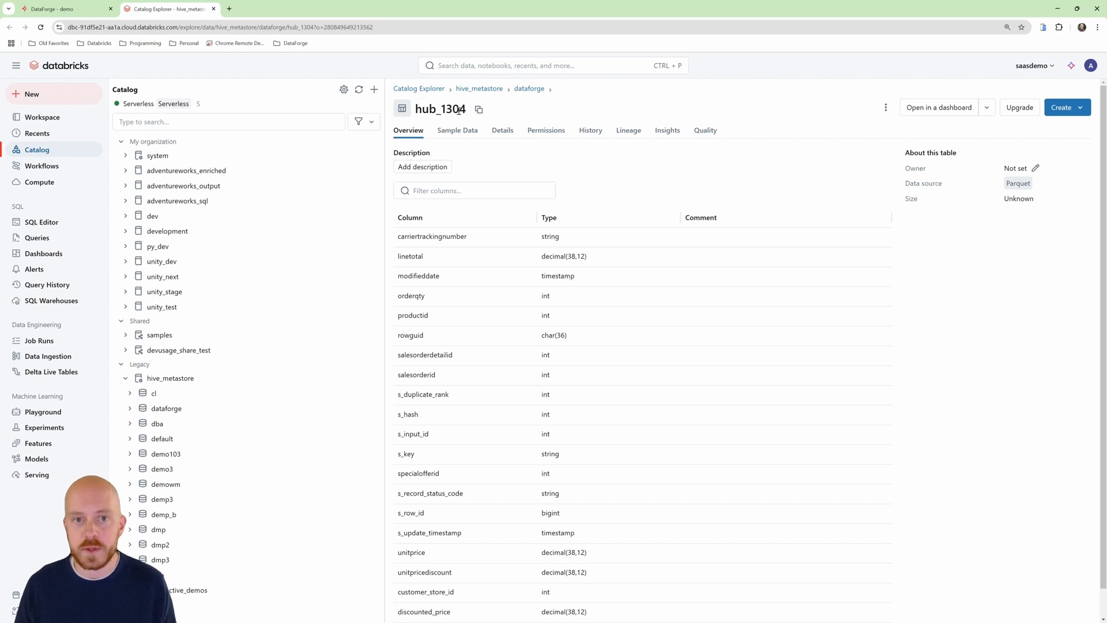
pyautogui.click(1061, 107)
pyautogui.click(1031, 134)
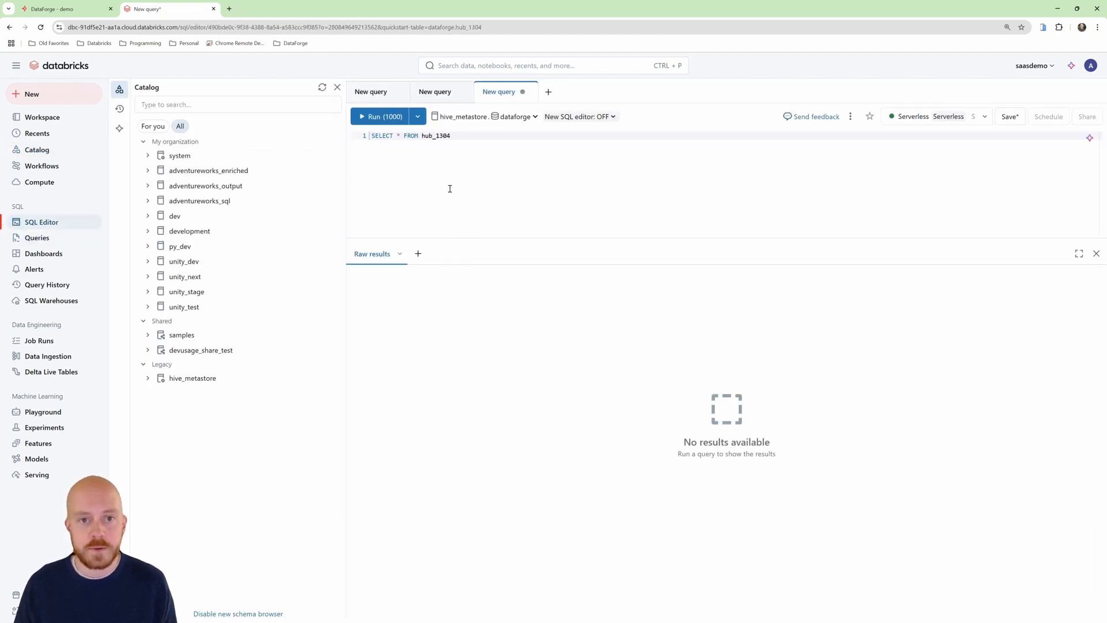
pyautogui.click(383, 118)
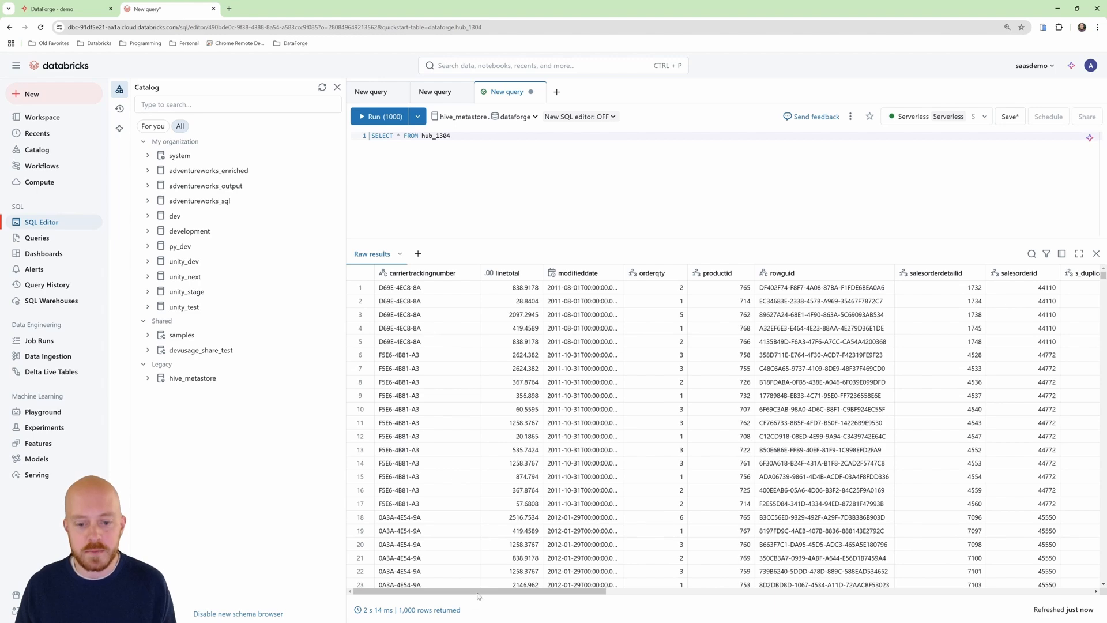
# - Examine the rule columns in the query results: customer_store_id, discounted_price, has_orderqty, order_date and sales_total
pyautogui.moveTo(485, 588); pyautogui.dragTo(910, 594)
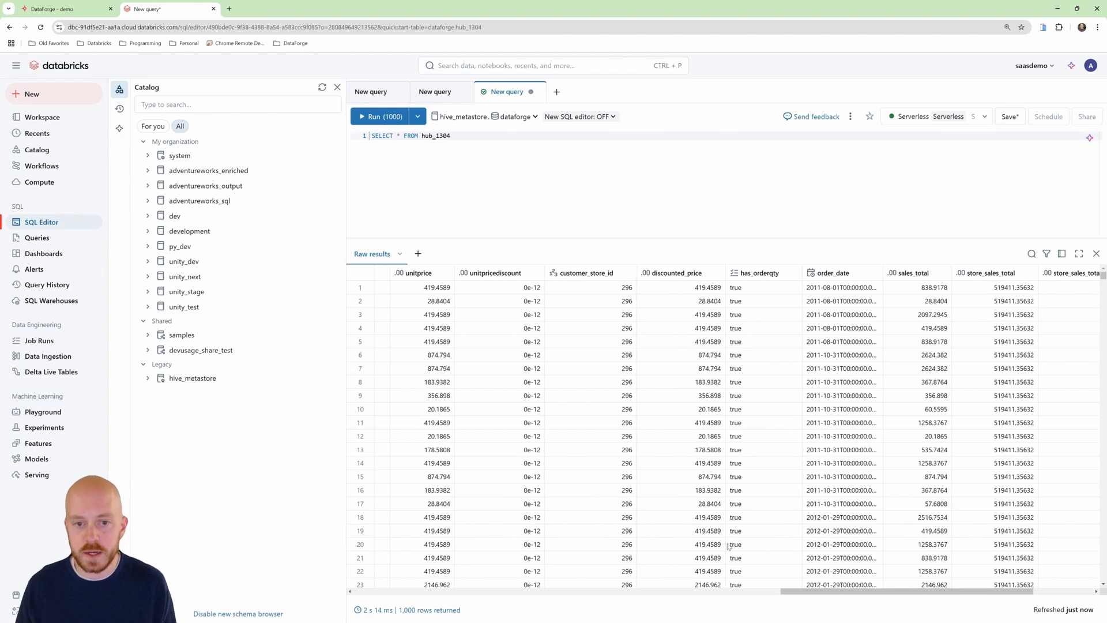
pyautogui.click(508, 293)
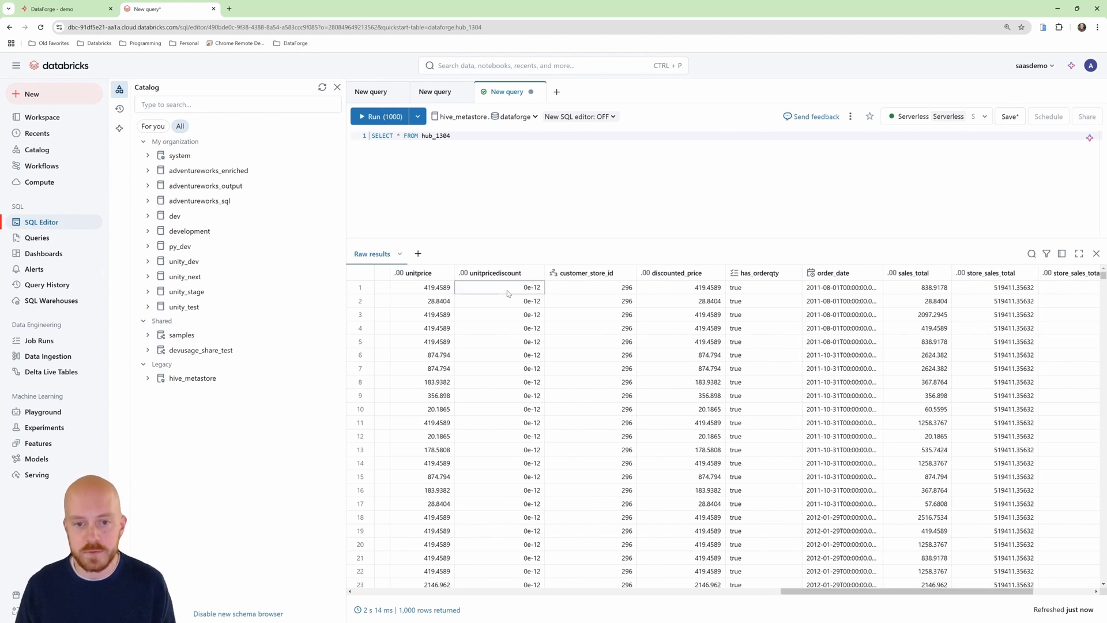
pyautogui.moveTo(590, 291); pyautogui.dragTo(592, 372)
pyautogui.moveTo(692, 293); pyautogui.dragTo(686, 370)
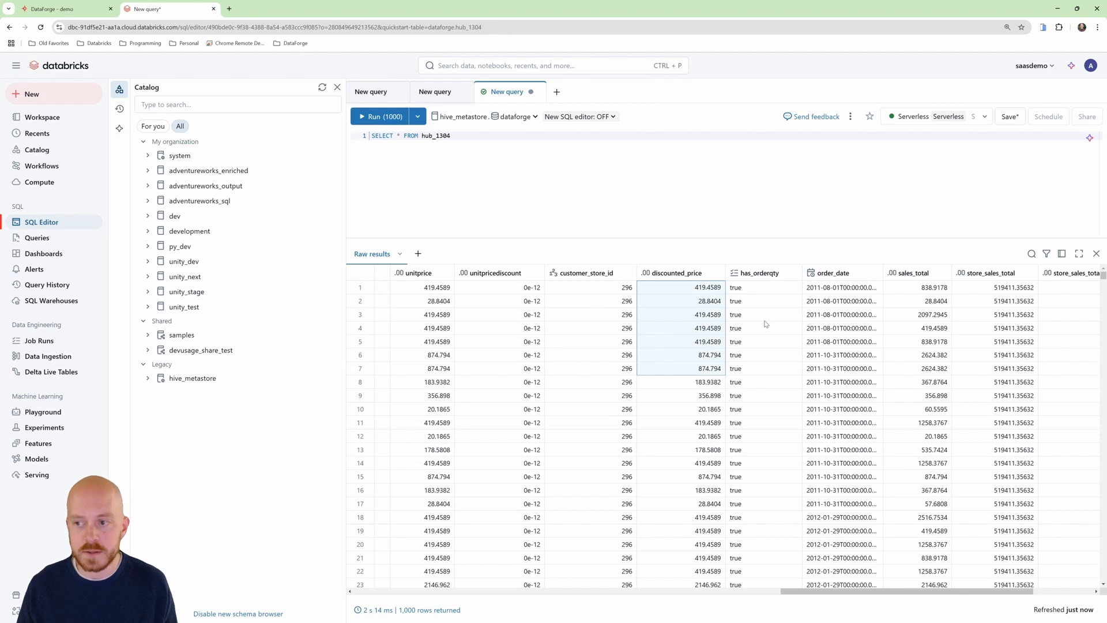
pyautogui.click(767, 293)
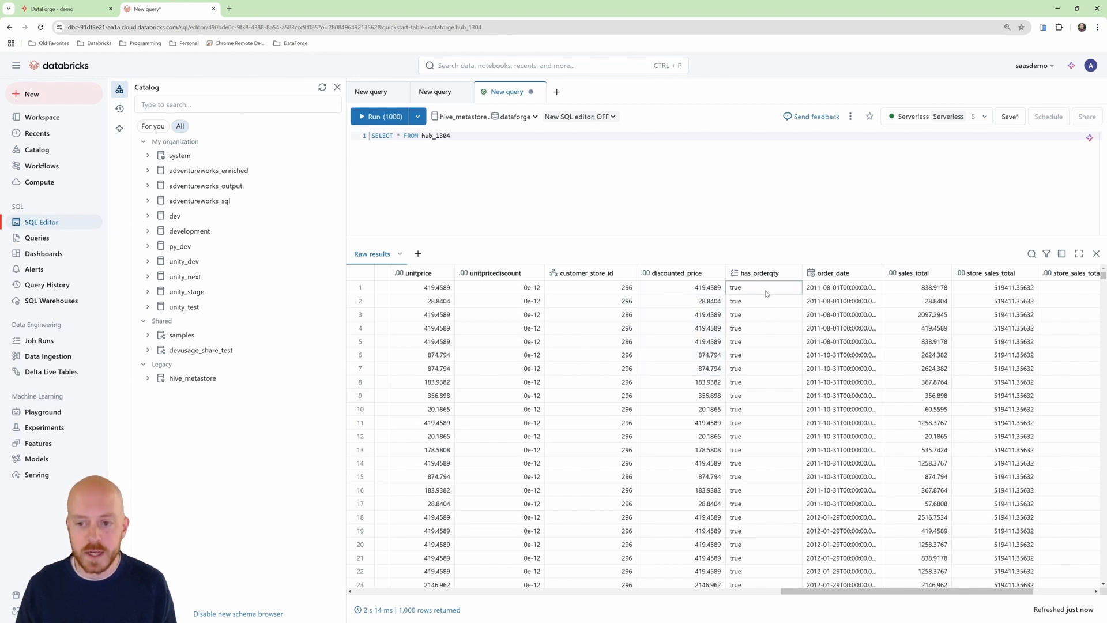
pyautogui.moveTo(766, 293); pyautogui.dragTo(761, 443)
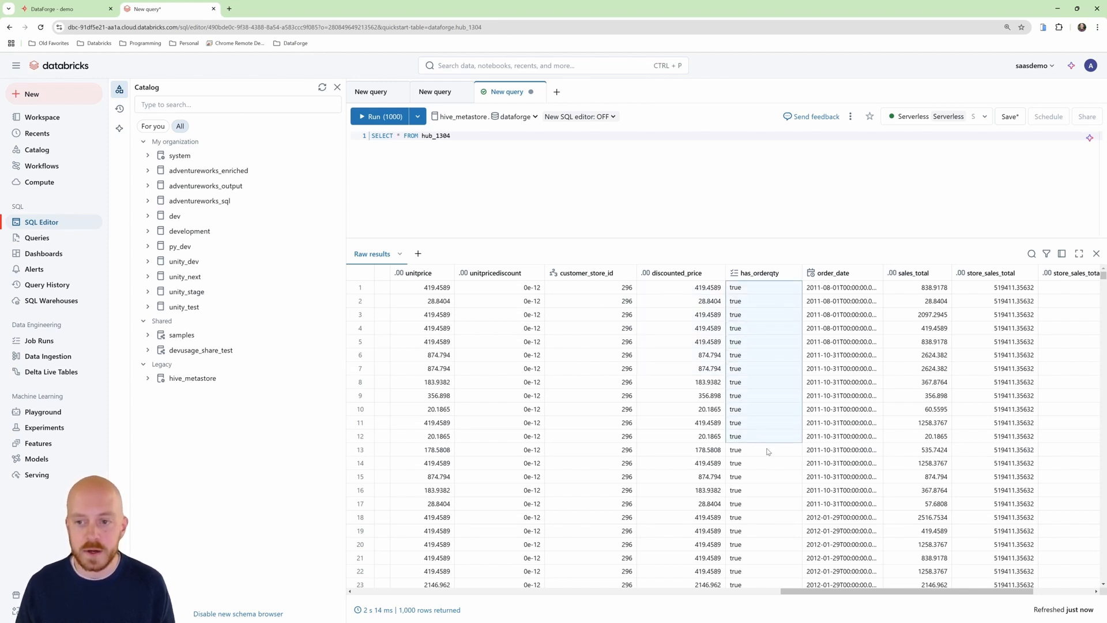
pyautogui.moveTo(835, 312); pyautogui.dragTo(842, 407)
pyautogui.moveTo(914, 287); pyautogui.dragTo(917, 351)
# - Compare the values in the store_sales_total and store_sales_total_self_relation columns of the query results
pyautogui.moveTo(1009, 305); pyautogui.dragTo(1006, 429)
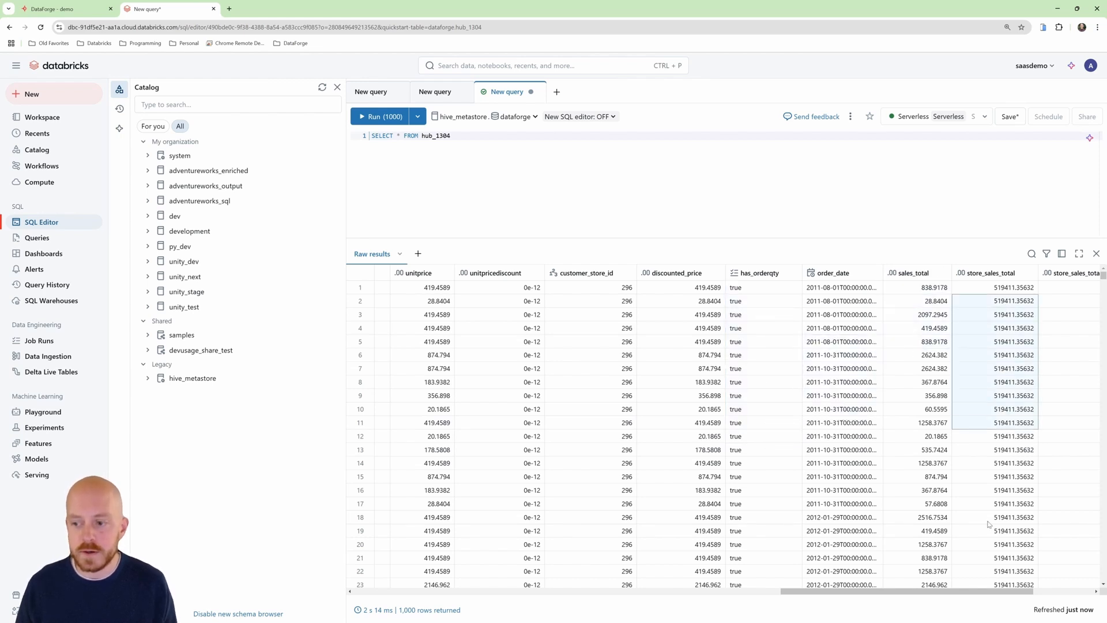
pyautogui.hscroll(2, 970, 594)
pyautogui.hscroll(3, 970, 594)
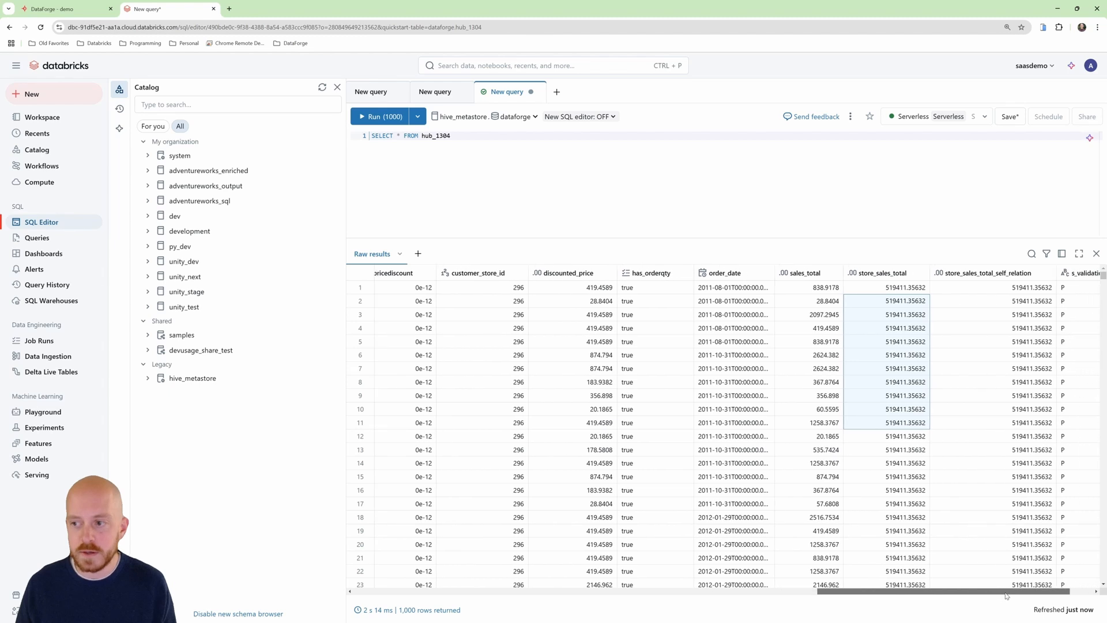
pyautogui.click(968, 305)
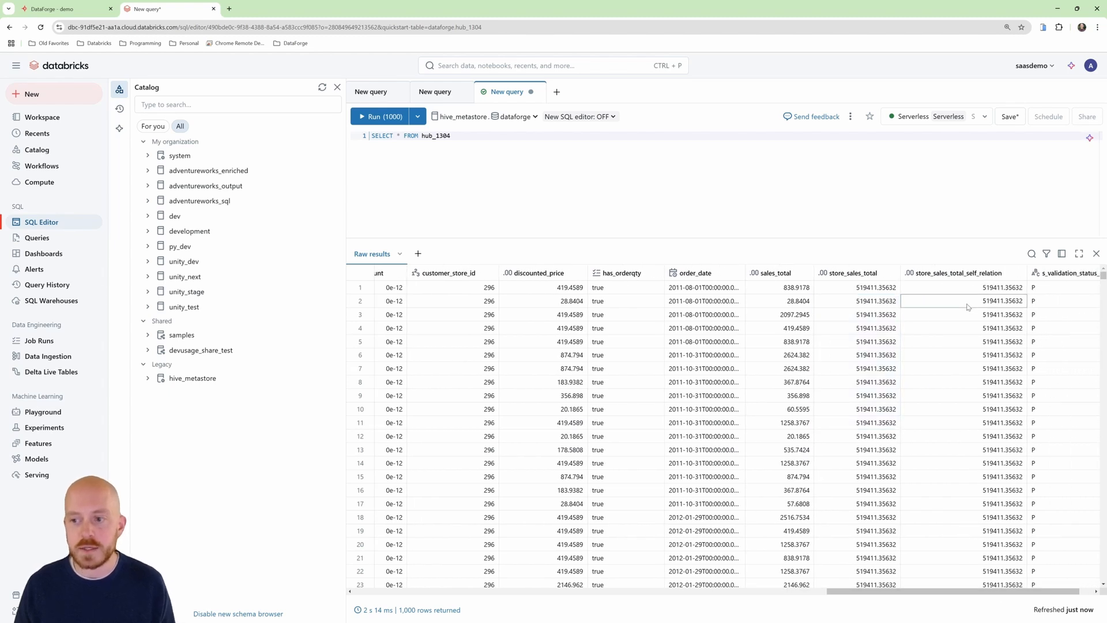
pyautogui.moveTo(968, 305); pyautogui.dragTo(962, 385)
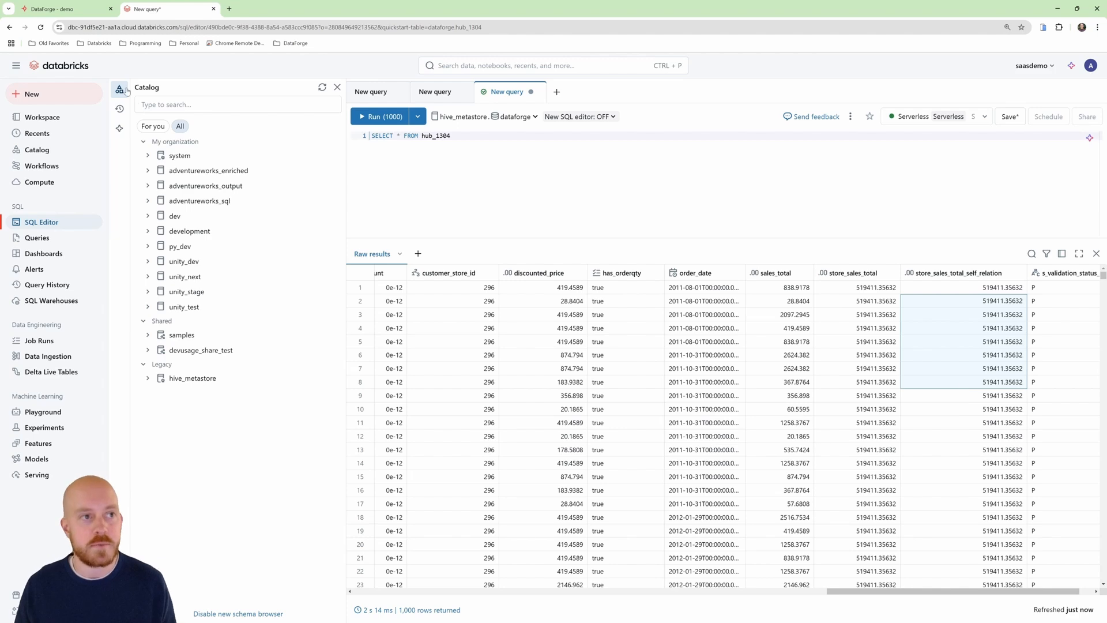
# - Switch back to DataForge, return from the SalesOrderDetail rules to the sources list, and change the project to Interactive Demos
pyautogui.click(62, 9)
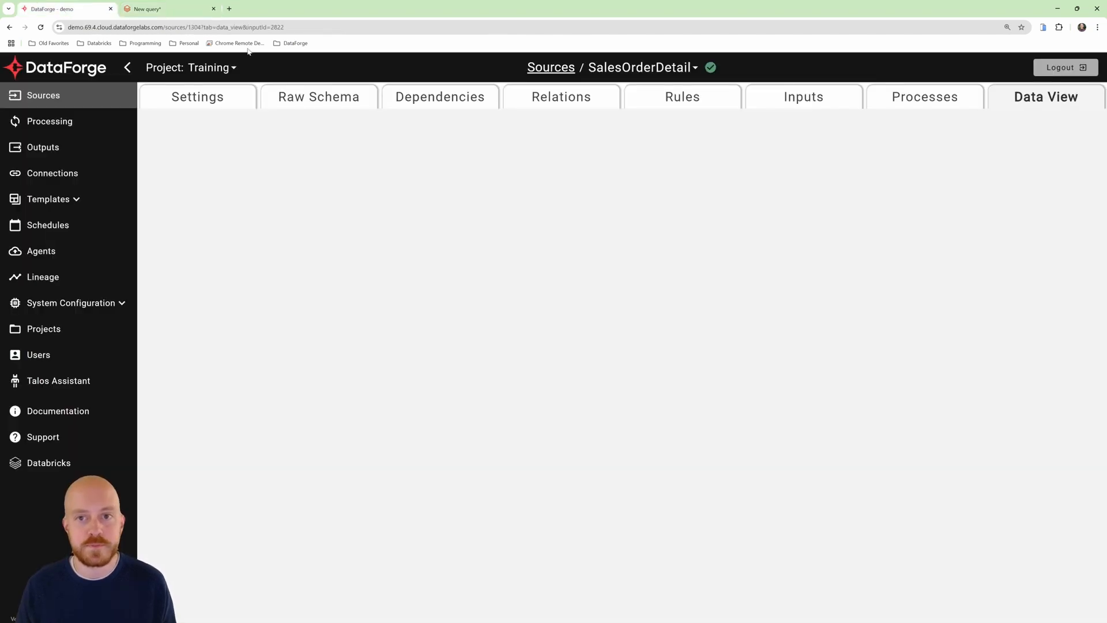
pyautogui.click(671, 99)
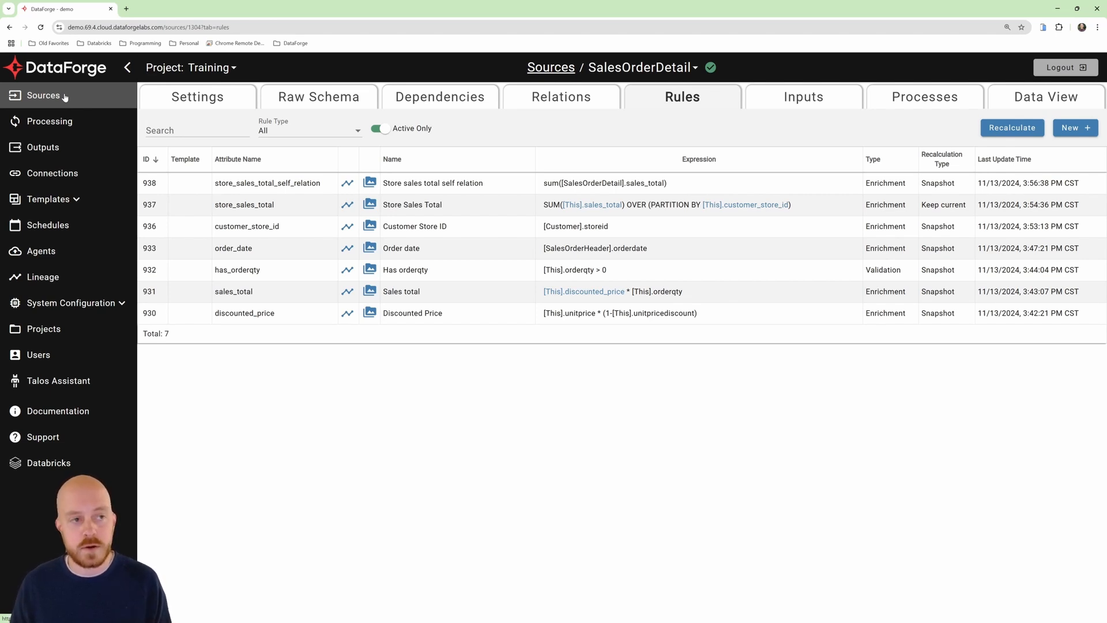
pyautogui.click(534, 68)
pyautogui.click(222, 67)
pyautogui.scroll(1, 246, 171)
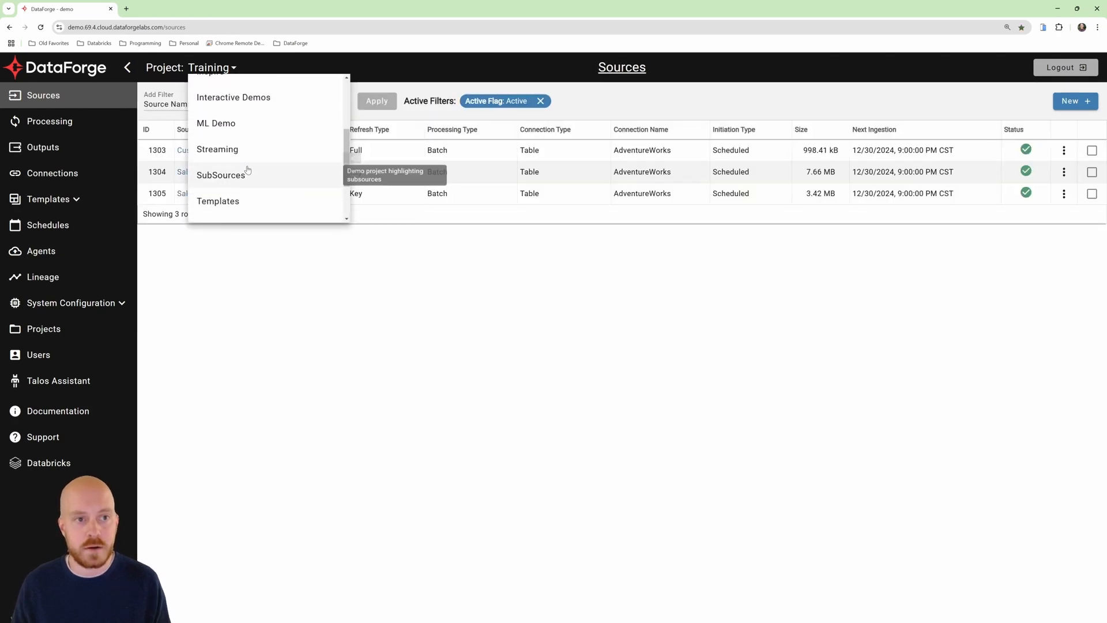
pyautogui.scroll(1, 248, 170)
pyautogui.click(249, 141)
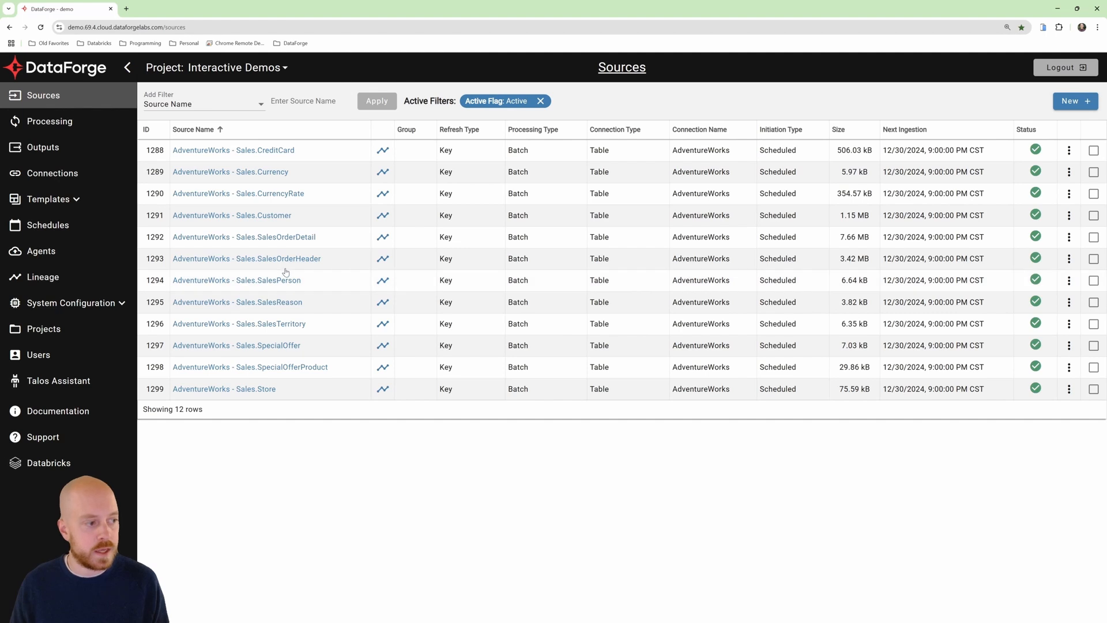
# - Open the AdventureWorks - Sales.SalesOrderDetail source and display its relations as a graph
pyautogui.click(265, 237)
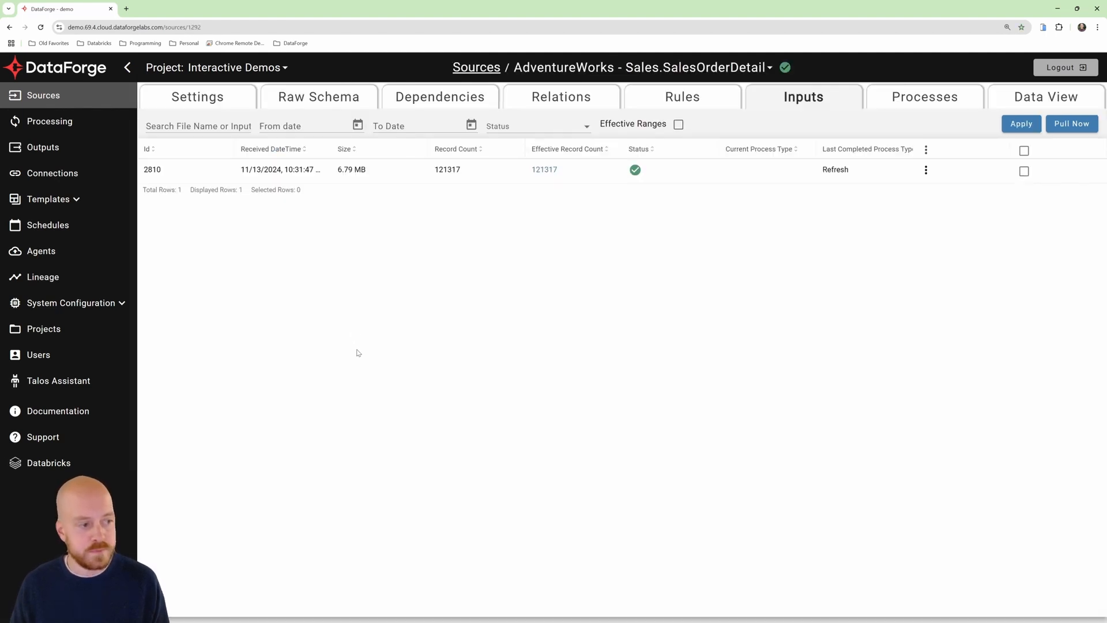
pyautogui.click(589, 94)
pyautogui.click(387, 133)
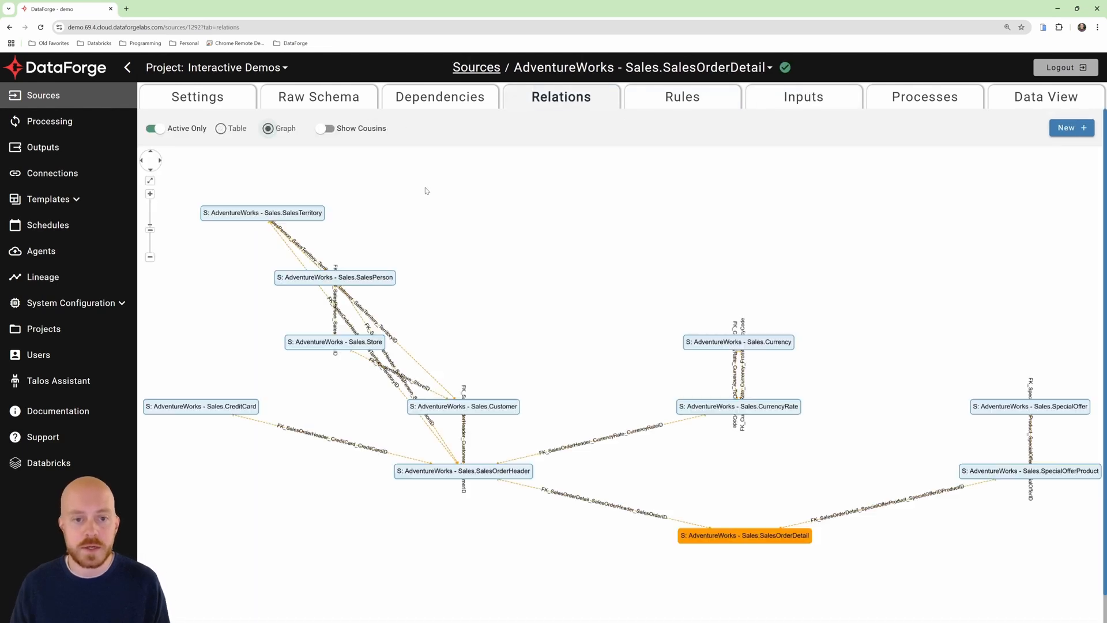
# - Spread out the SalesTerritory, SalesPerson, Customer and Currency nodes in the relations graph so the links between them can be traced
pyautogui.moveTo(314, 215); pyautogui.dragTo(851, 192)
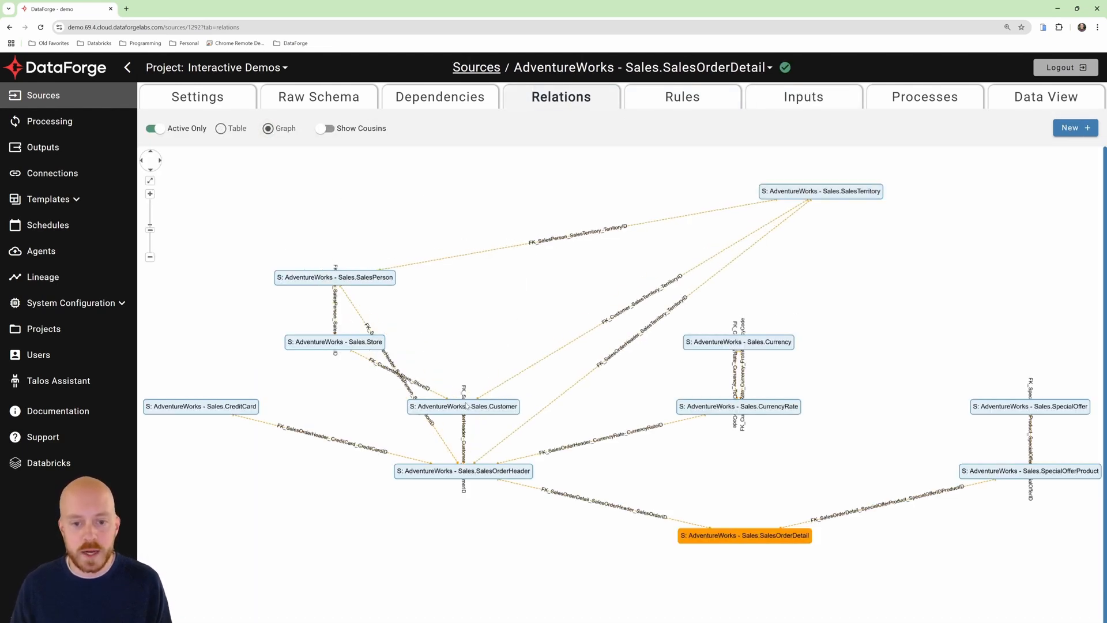
pyautogui.moveTo(346, 278); pyautogui.dragTo(244, 194)
pyautogui.moveTo(478, 413); pyautogui.dragTo(532, 276)
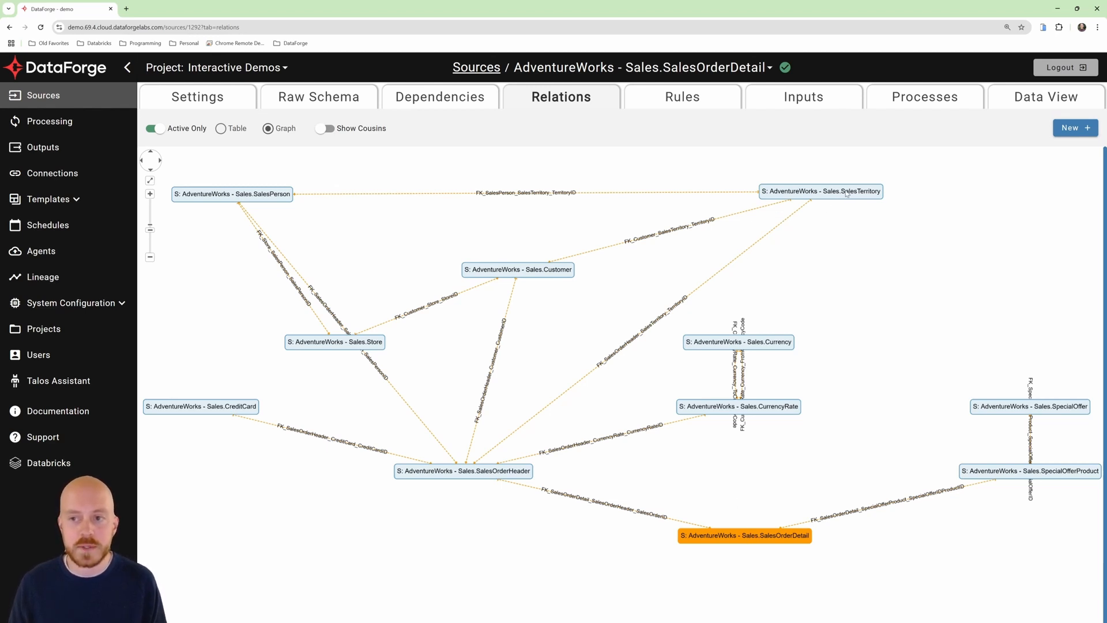
pyautogui.click(749, 346)
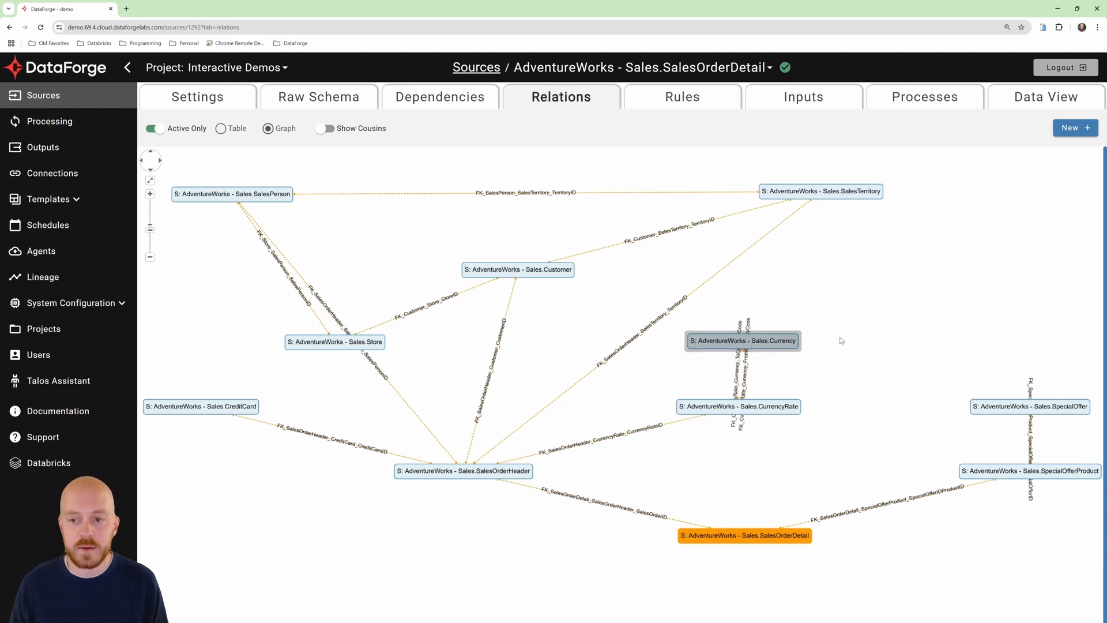
pyautogui.moveTo(841, 340); pyautogui.dragTo(934, 319)
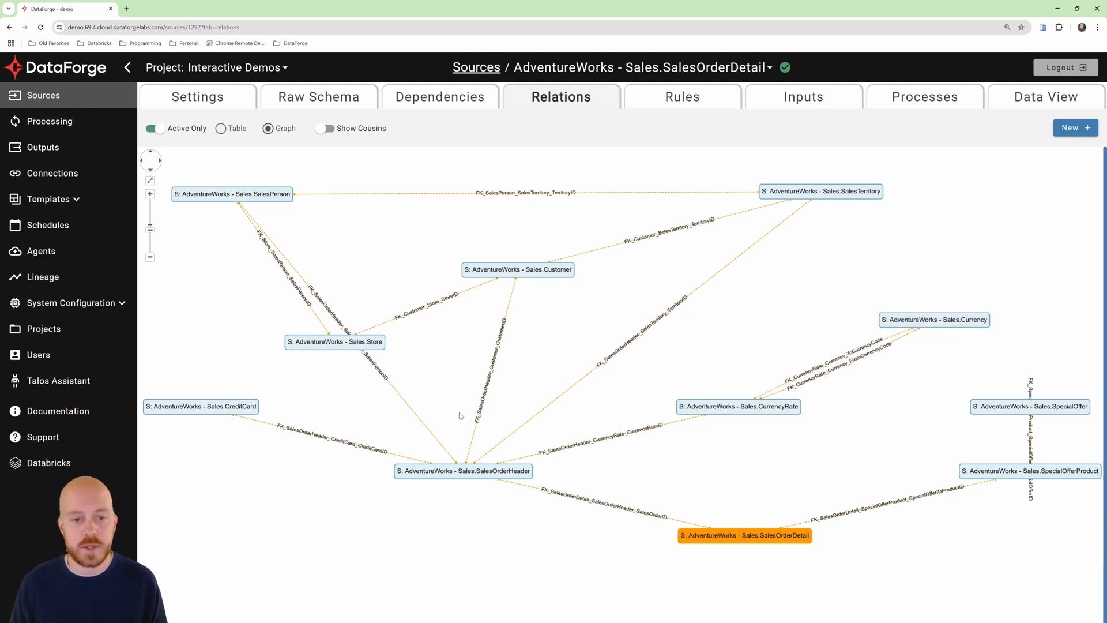
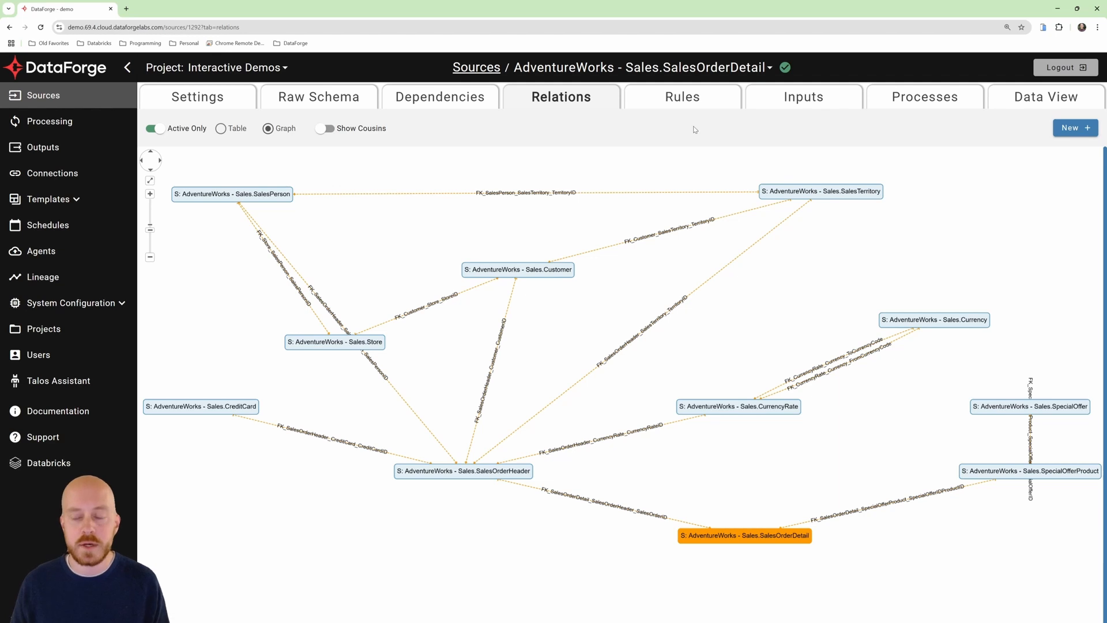
# - Start a new enrichment rule on the SalesOrderDetail source and name it Test rule 2
pyautogui.click(678, 98)
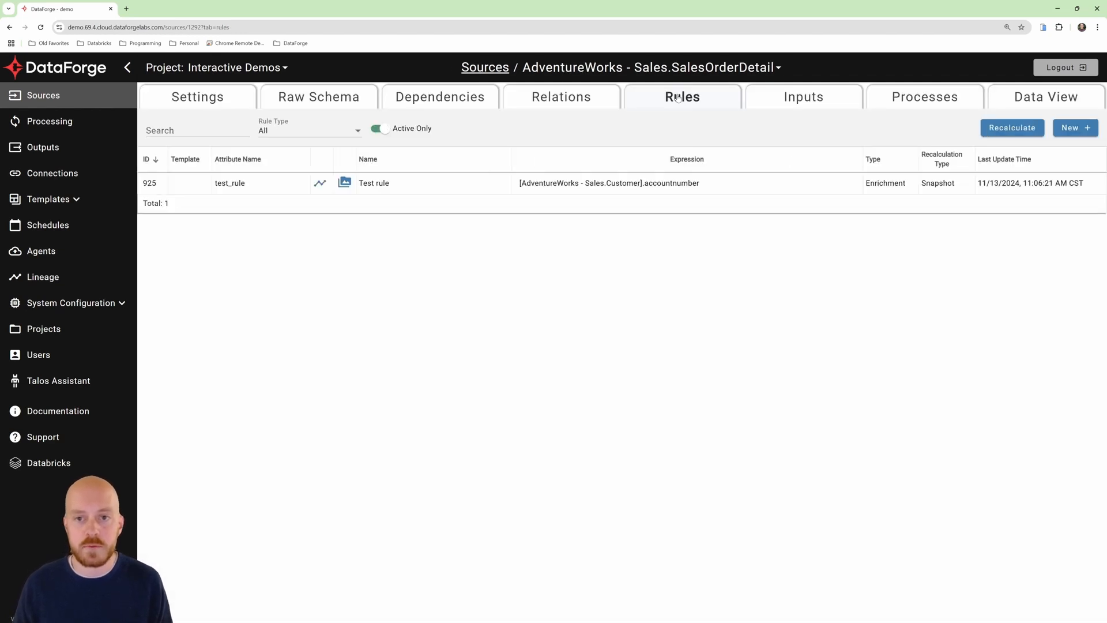
pyautogui.click(1077, 128)
pyautogui.click(258, 257)
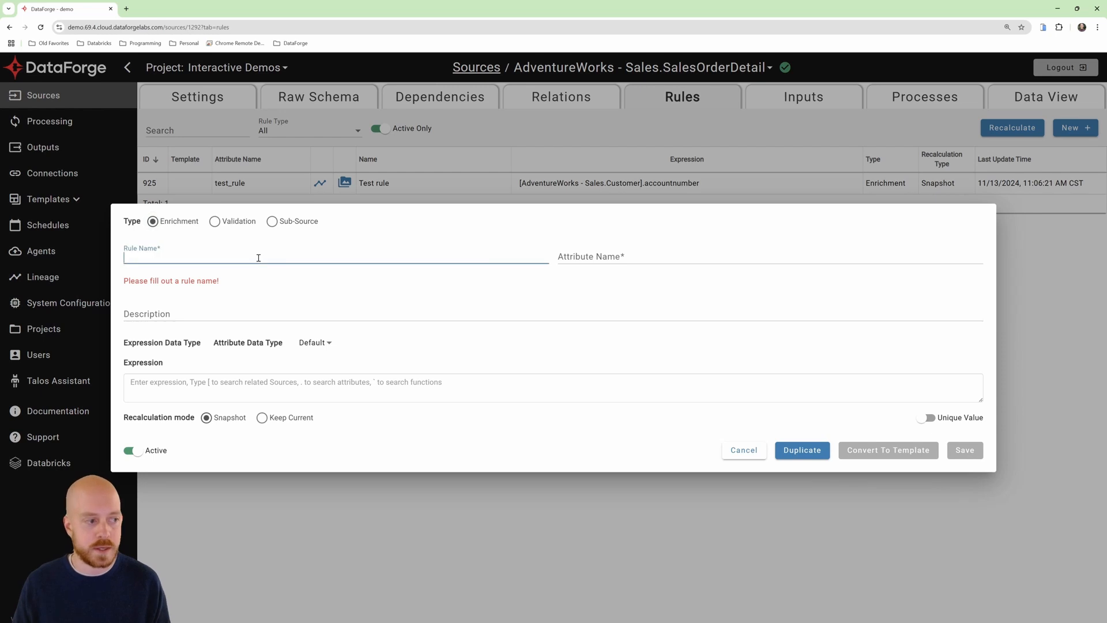
pyautogui.write('Test rule 2')
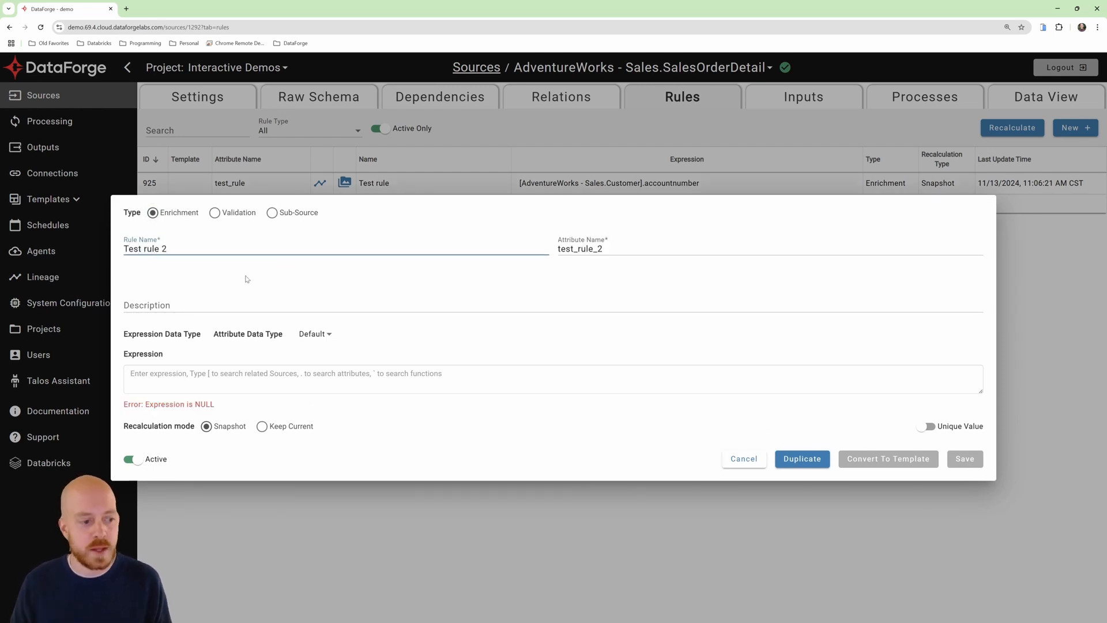
# - Enter [AdventureWorks - Sales.SalesTerritory].costlastyear as the rule's expression
pyautogui.click(196, 381)
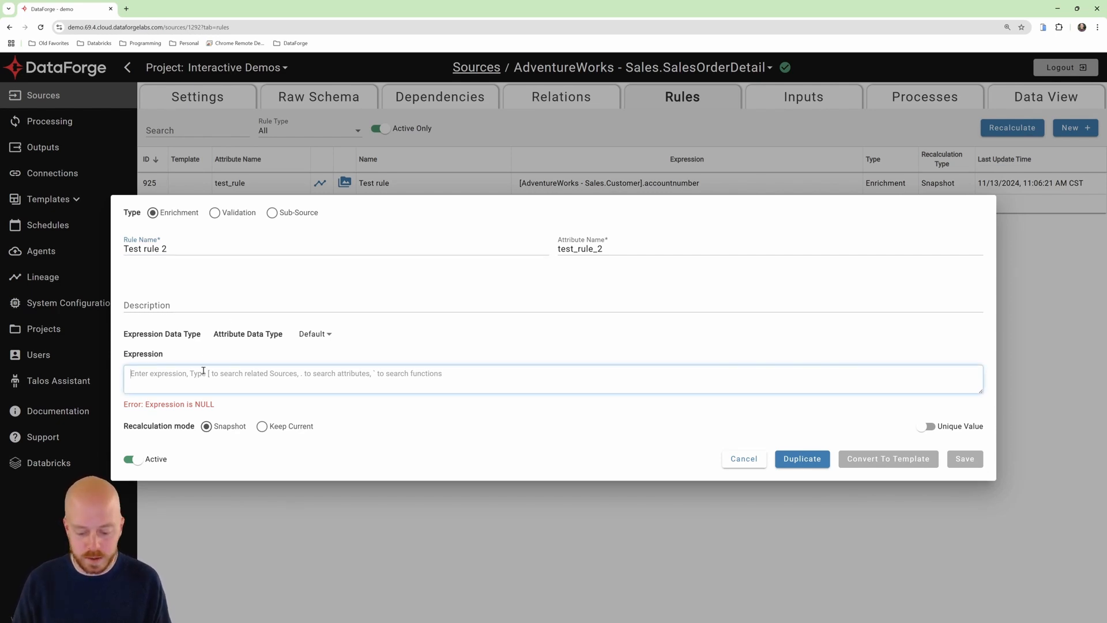
pyautogui.write('[')
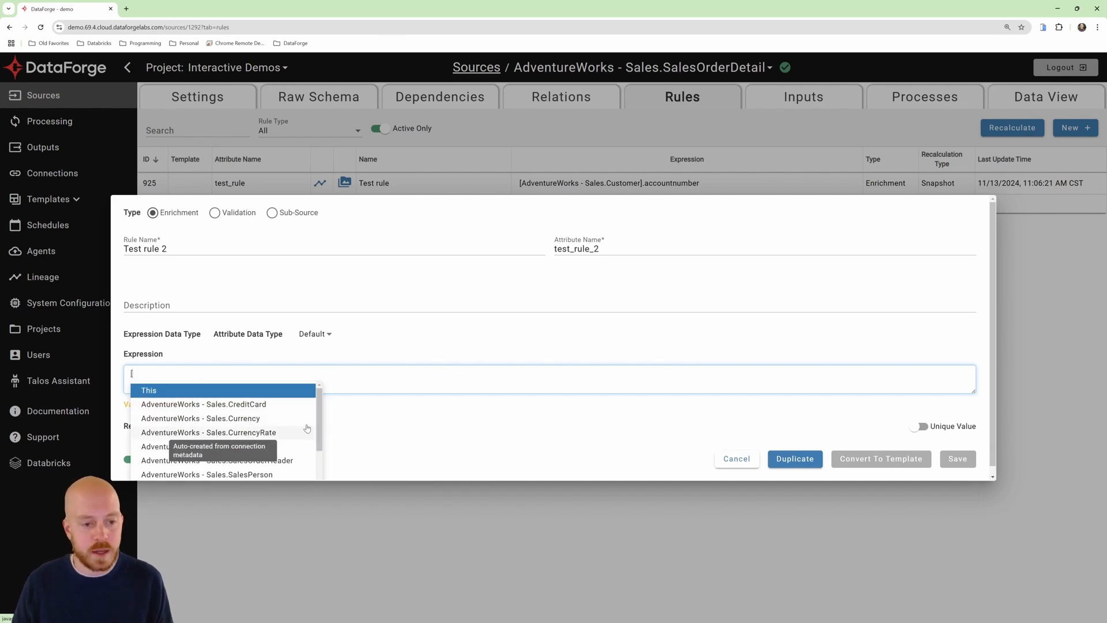
pyautogui.moveTo(319, 422); pyautogui.dragTo(319, 428)
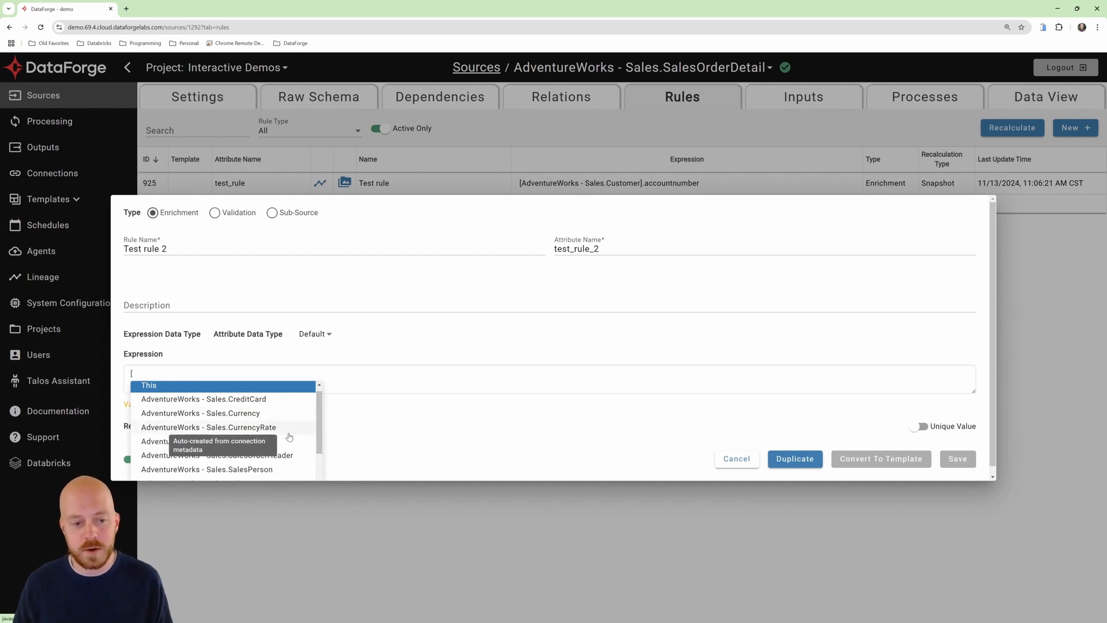
pyautogui.scroll(-1, 289, 437)
pyautogui.scroll(-1, 289, 436)
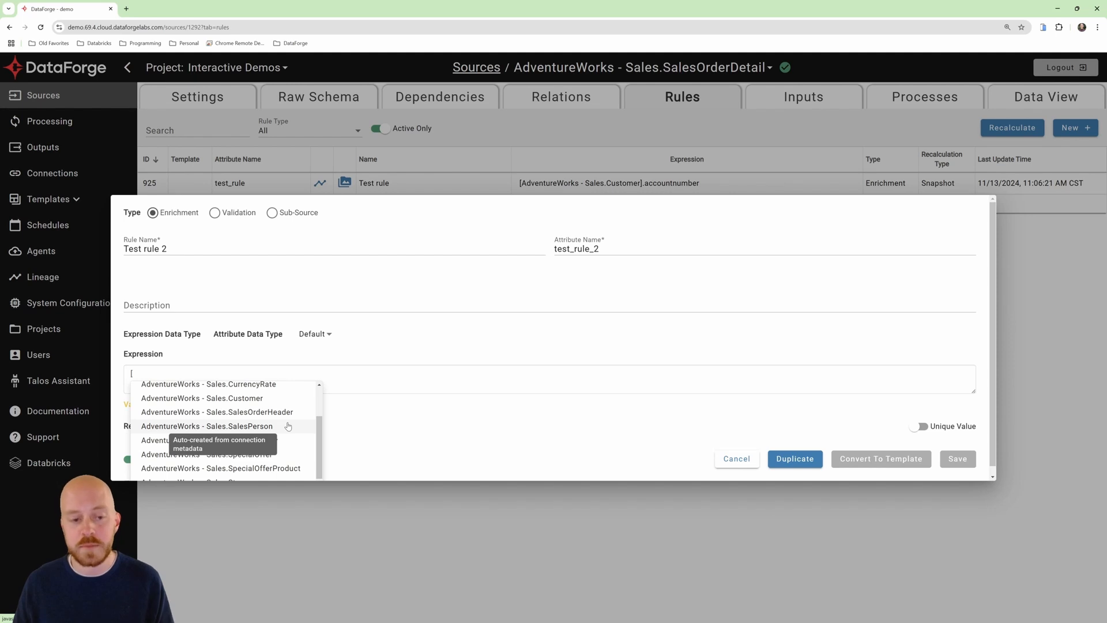
pyautogui.scroll(-1, 288, 426)
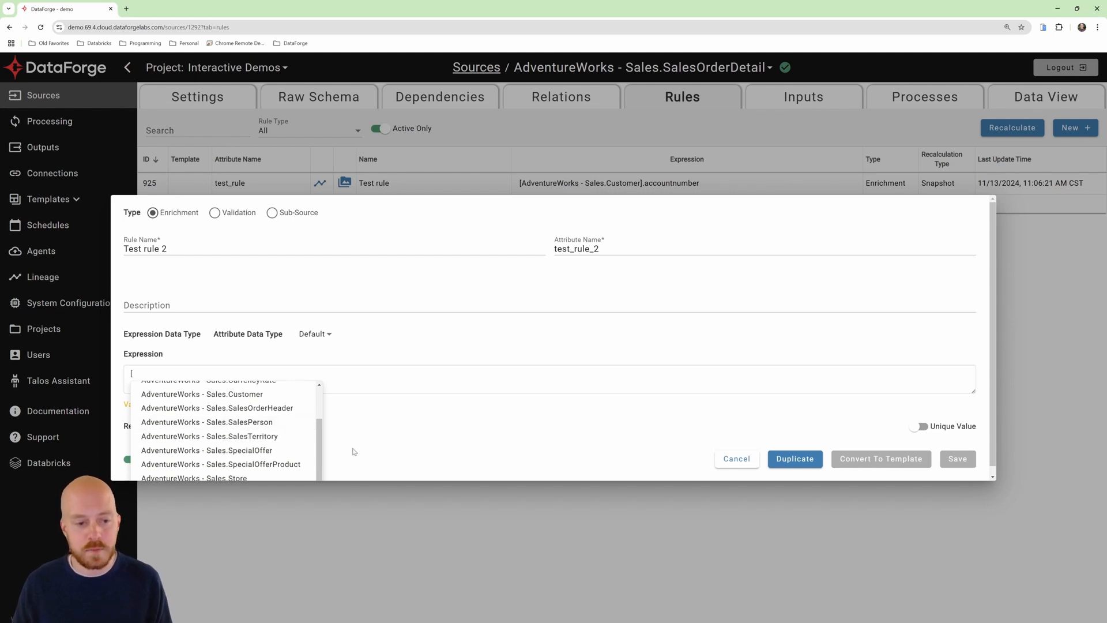
pyautogui.click(264, 436)
pyautogui.click(320, 388)
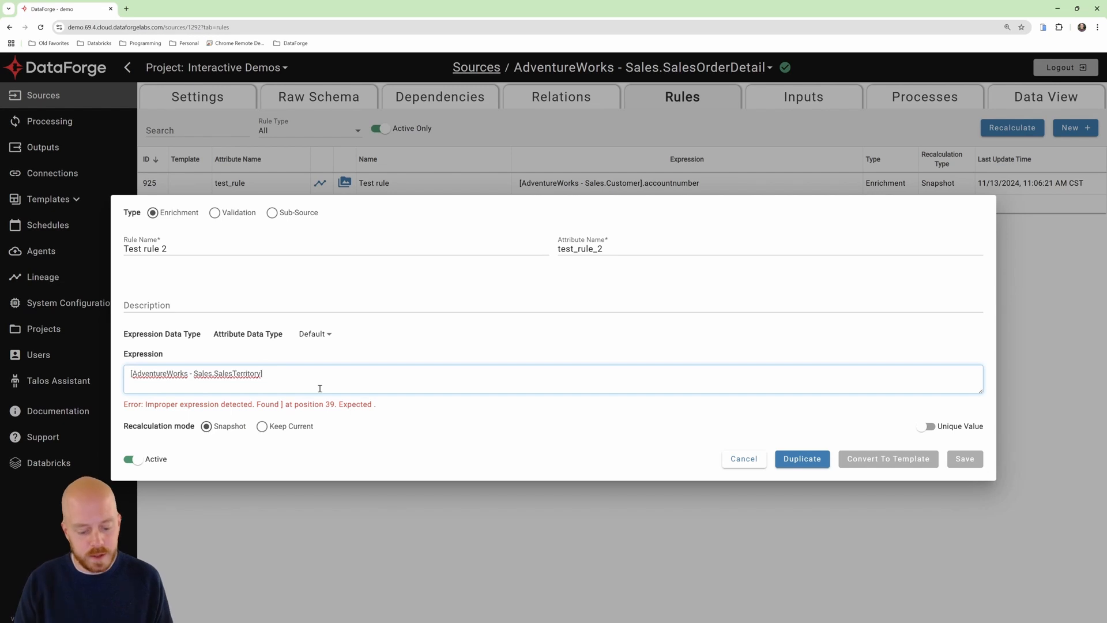
pyautogui.write('.')
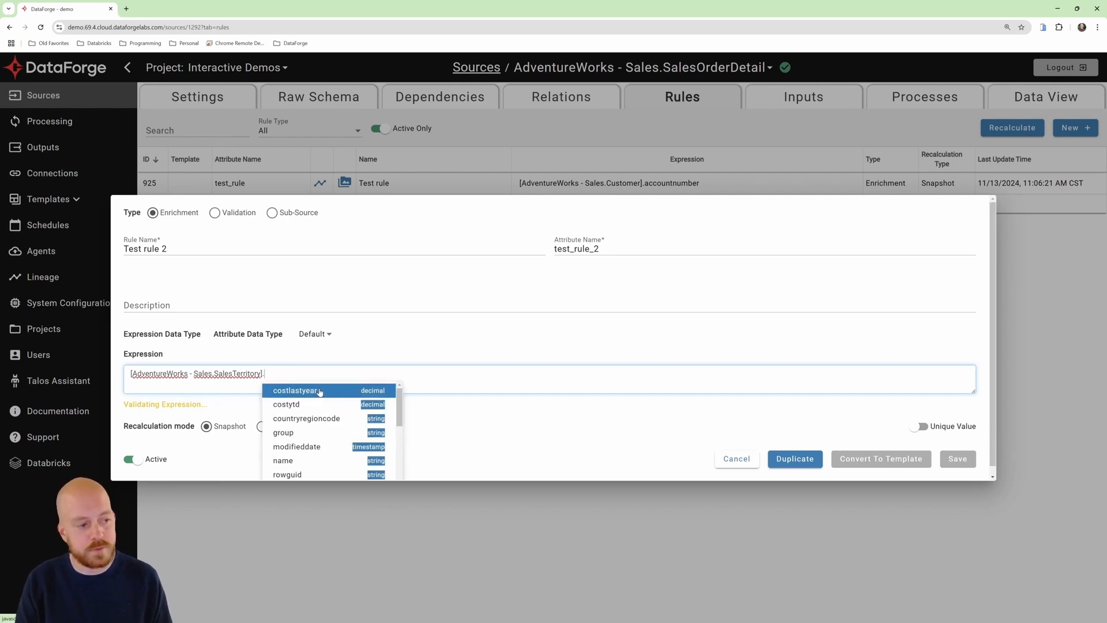
pyautogui.write('co')
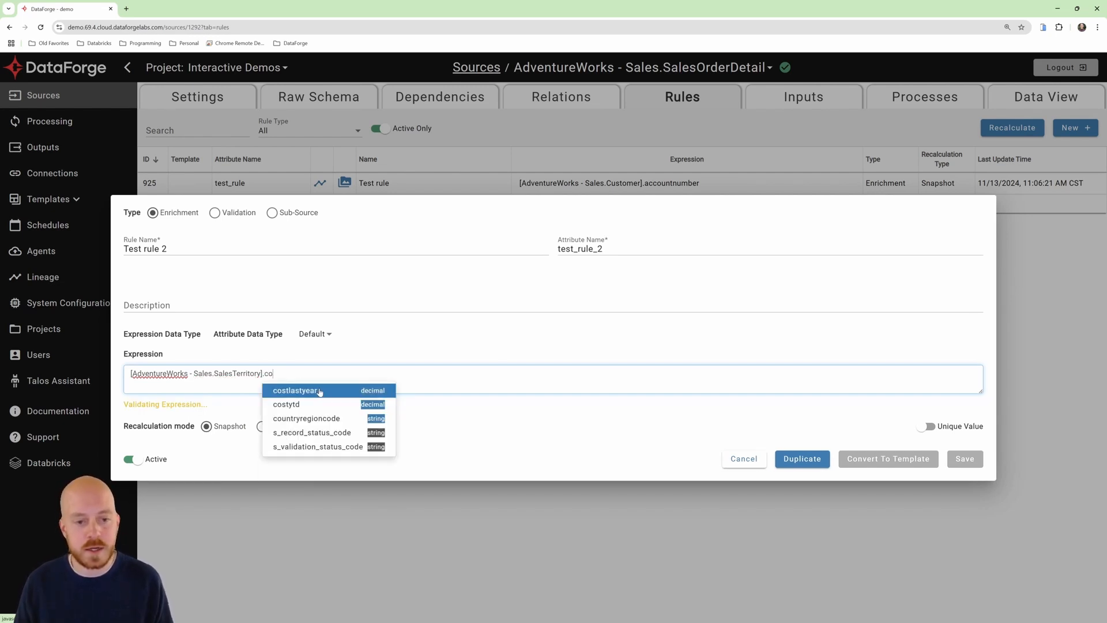
pyautogui.click(320, 390)
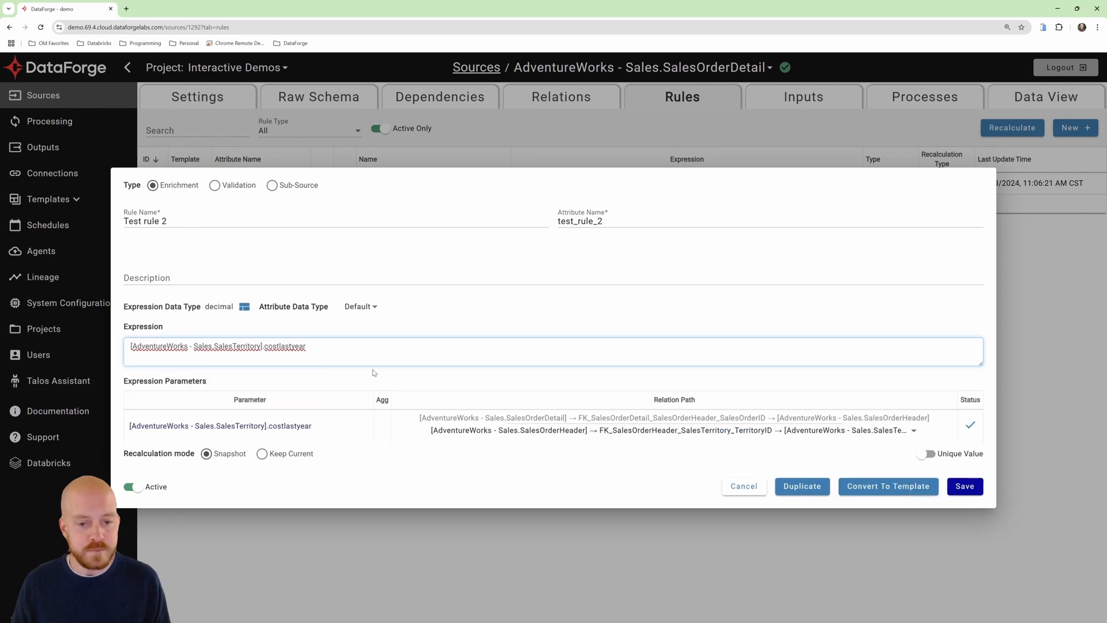
# - Check the costlastyear parameter and reroute its relation path from SalesOrderHeader to Customer, and from Customer to Store
pyautogui.click(274, 428)
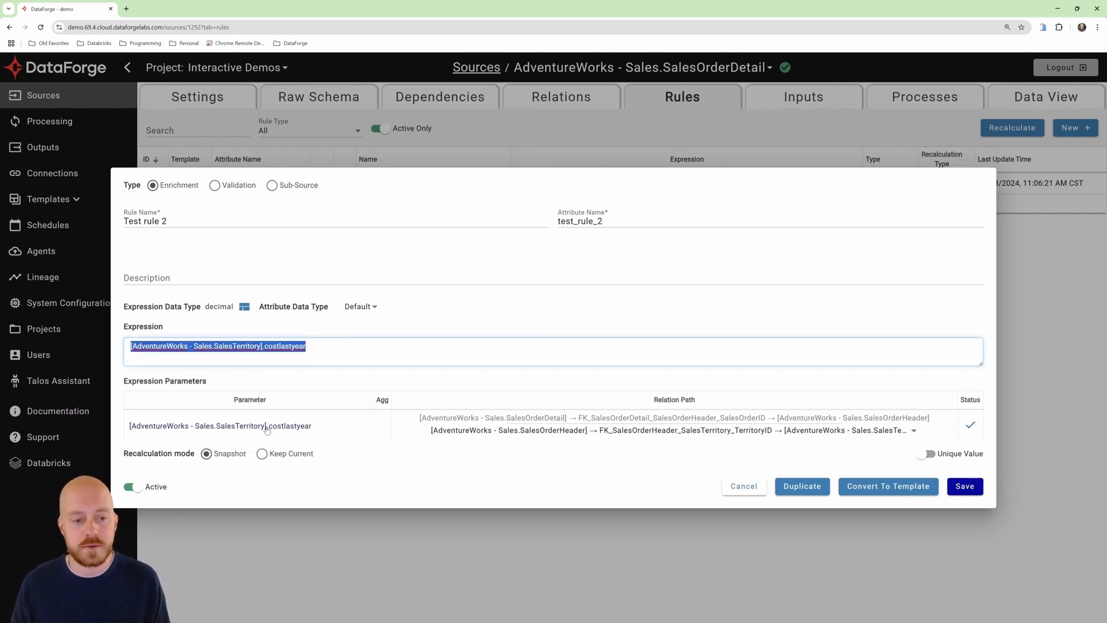
pyautogui.click(384, 469)
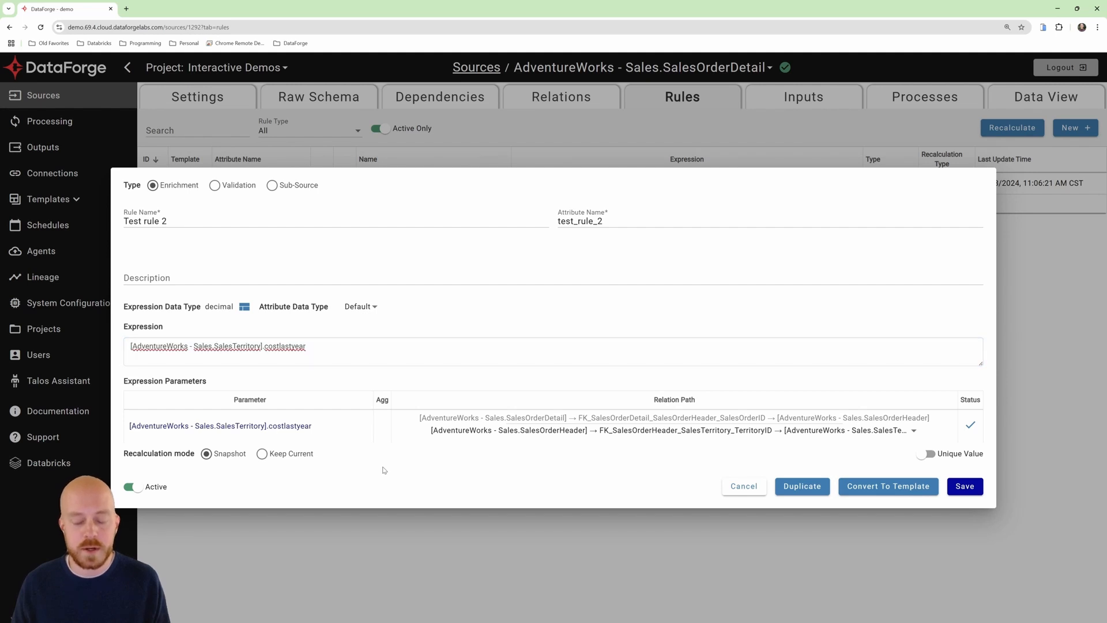
pyautogui.moveTo(482, 419)
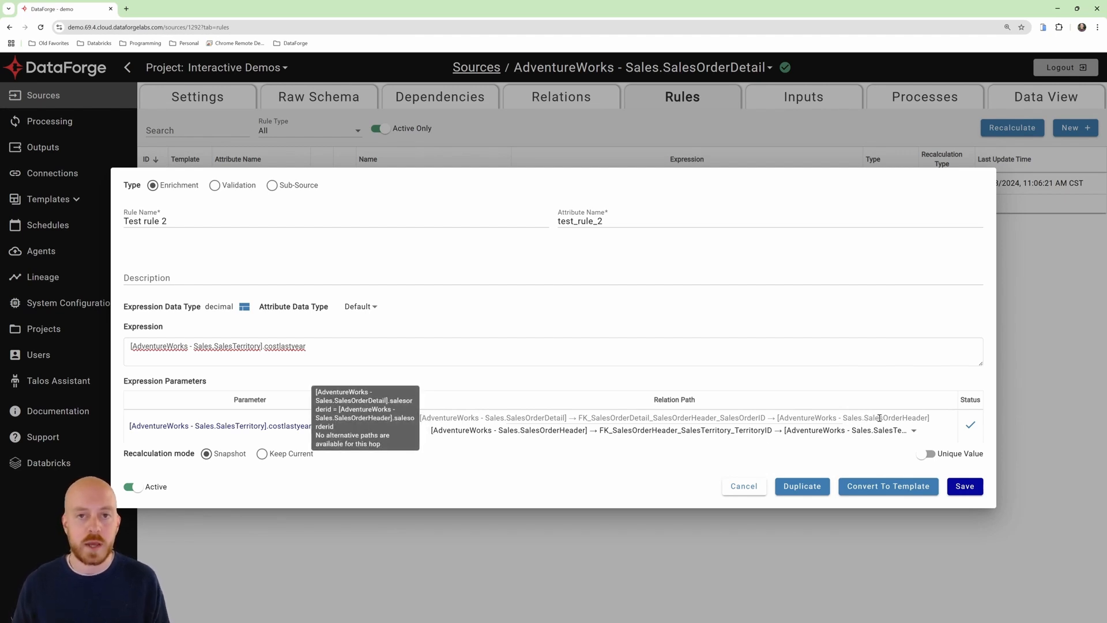
pyautogui.click(592, 433)
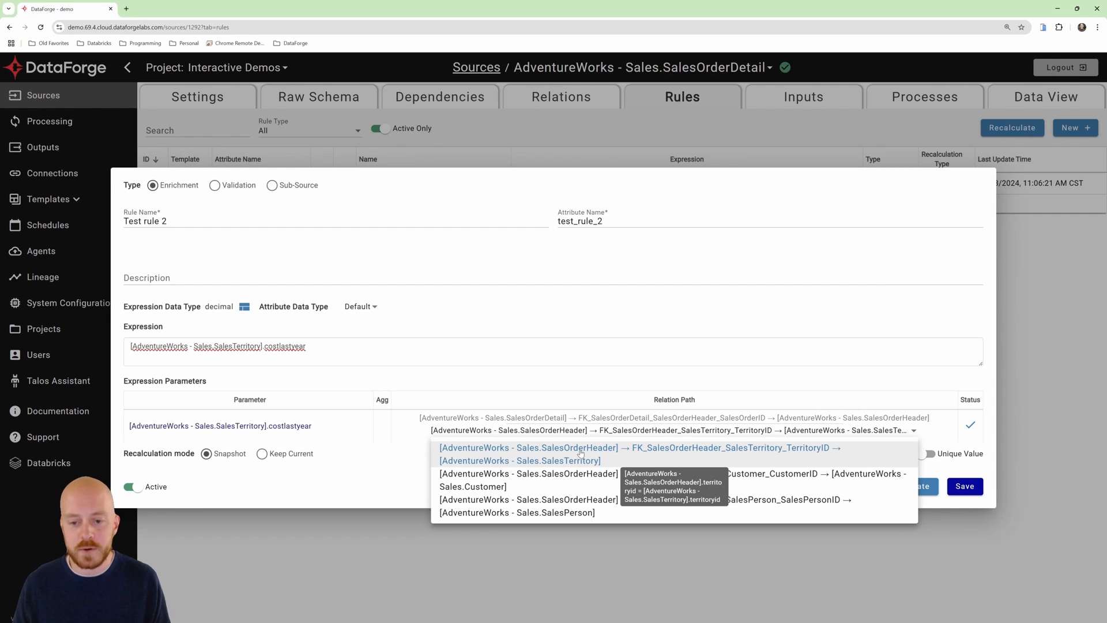
pyautogui.click(534, 486)
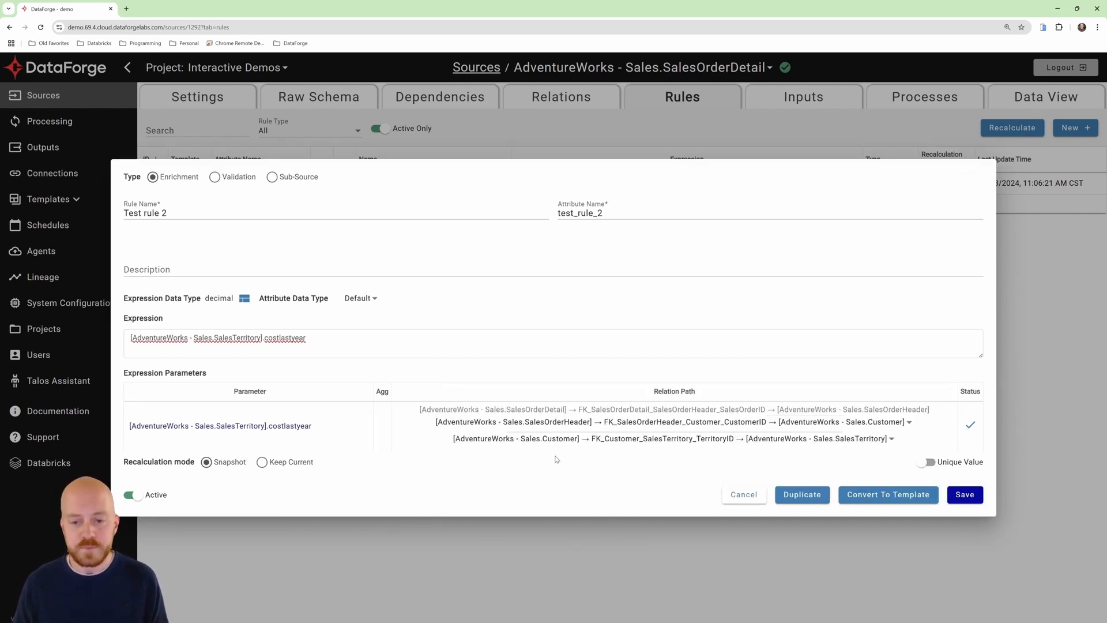
pyautogui.click(590, 439)
pyautogui.click(589, 487)
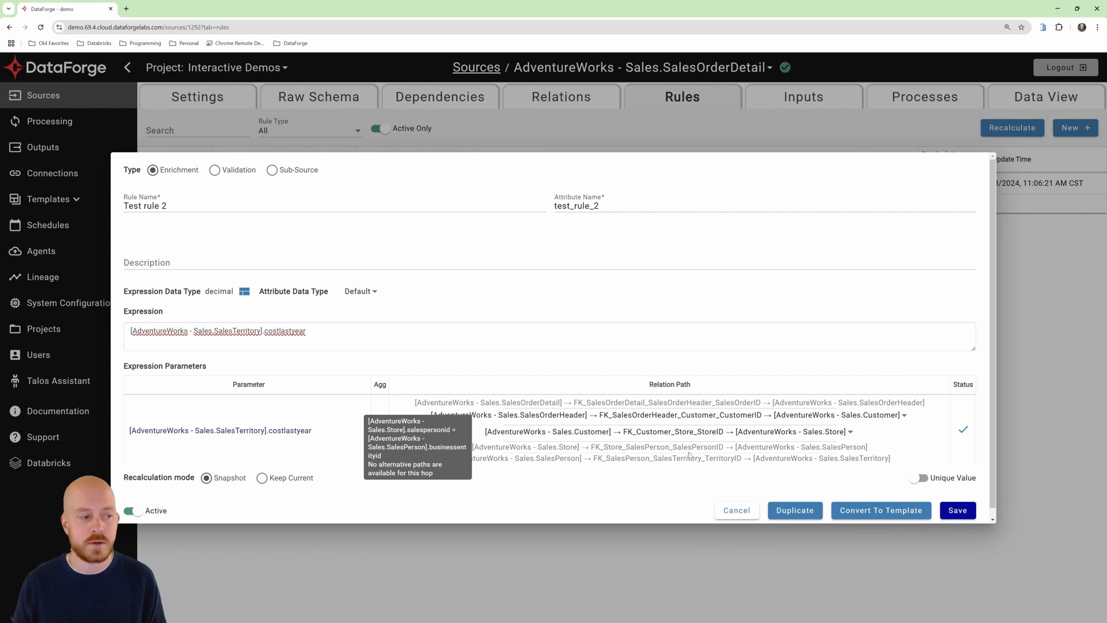
# - Extend the expression by concatenating a copy of [AdventureWorks - Sales.SalesTerritory].costlastyear with the || operator
pyautogui.click(405, 337)
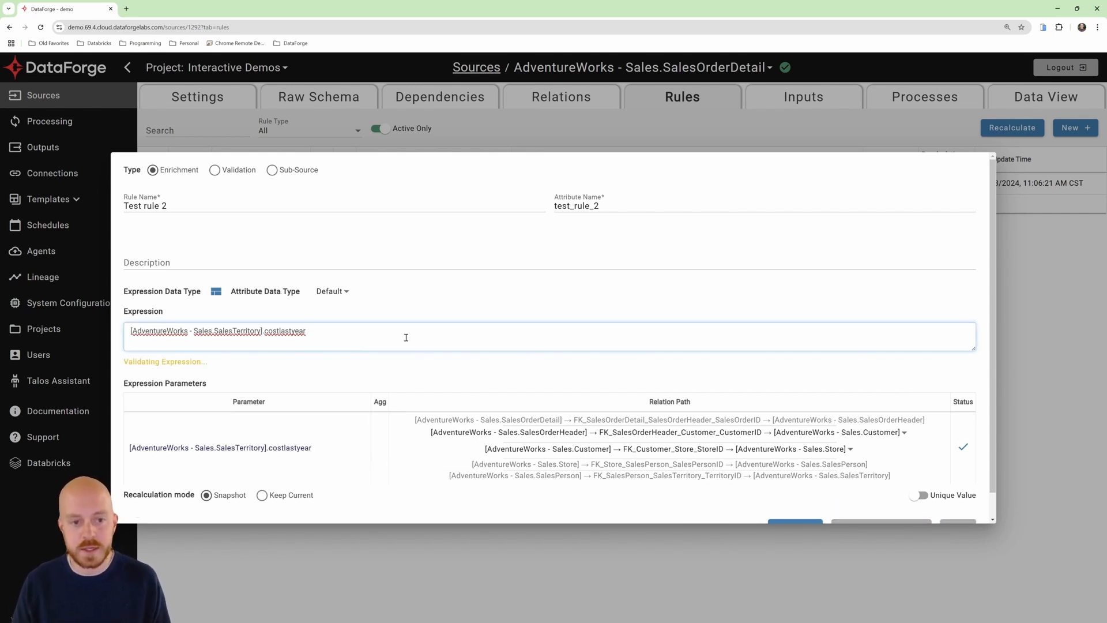
pyautogui.write('||')
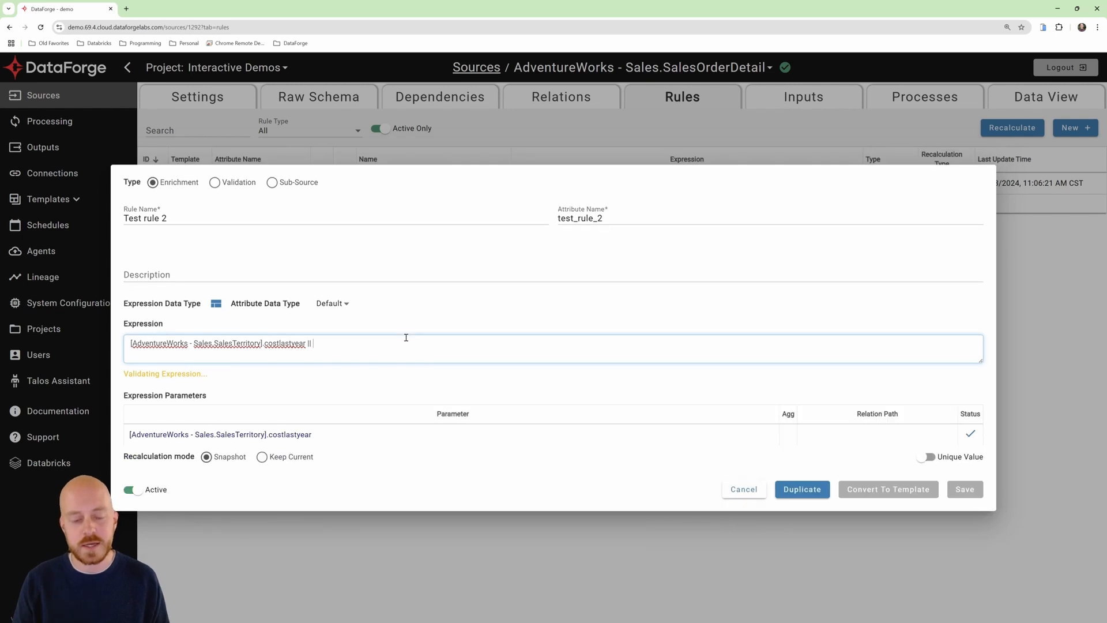
pyautogui.write(' [')
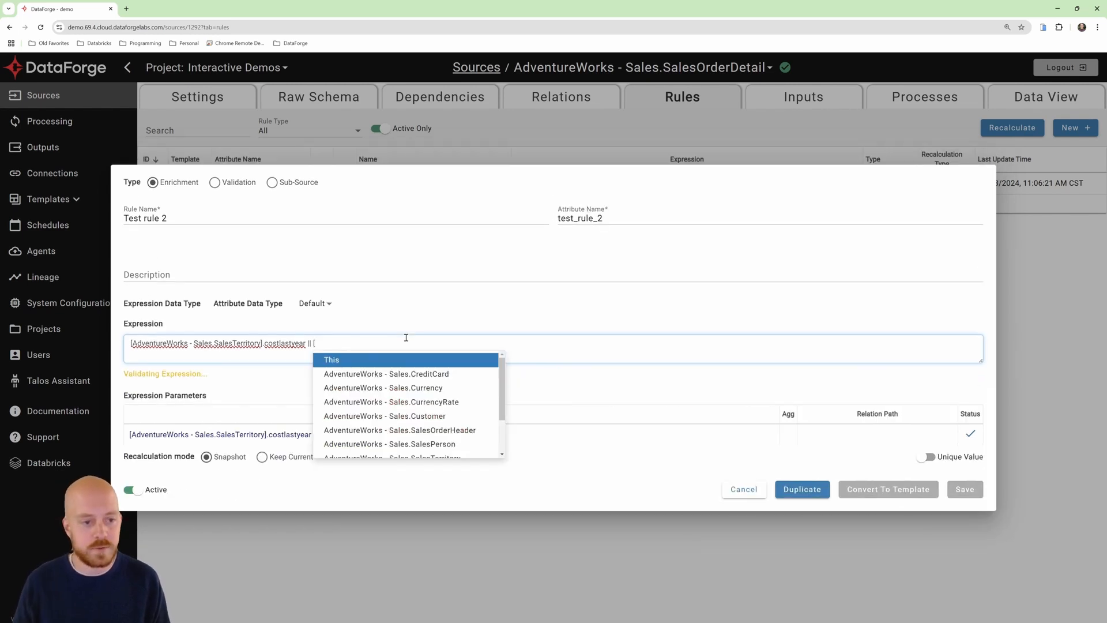
pyautogui.moveTo(305, 343); pyautogui.dragTo(123, 342)
pyautogui.hotkey('ctrl', 'c')
pyautogui.click(363, 340)
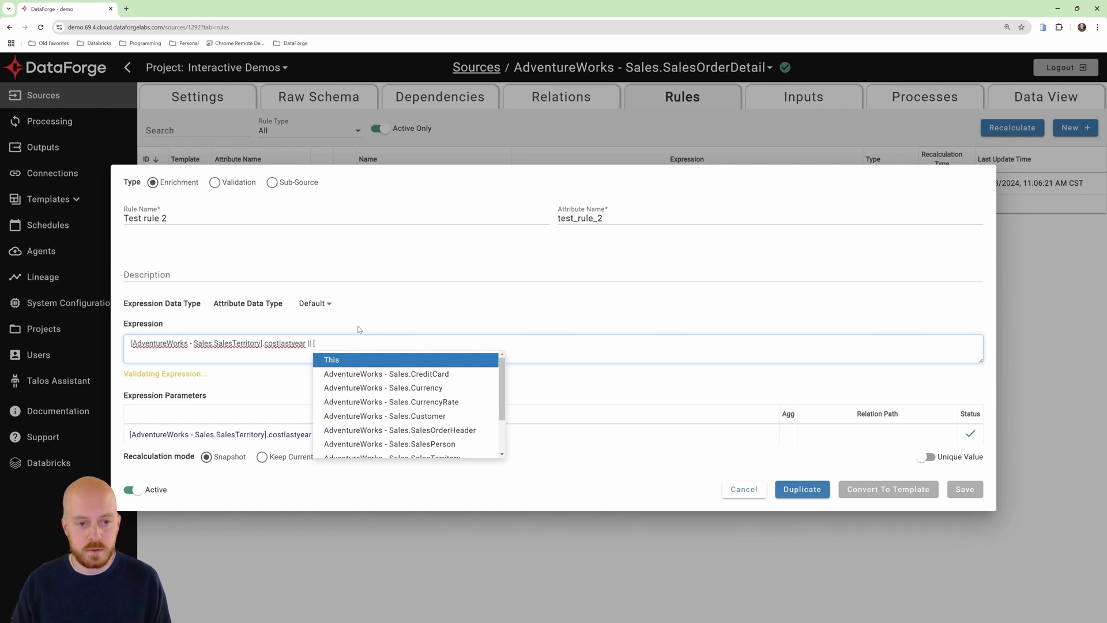
pyautogui.hotkey('ctrl', 'v')
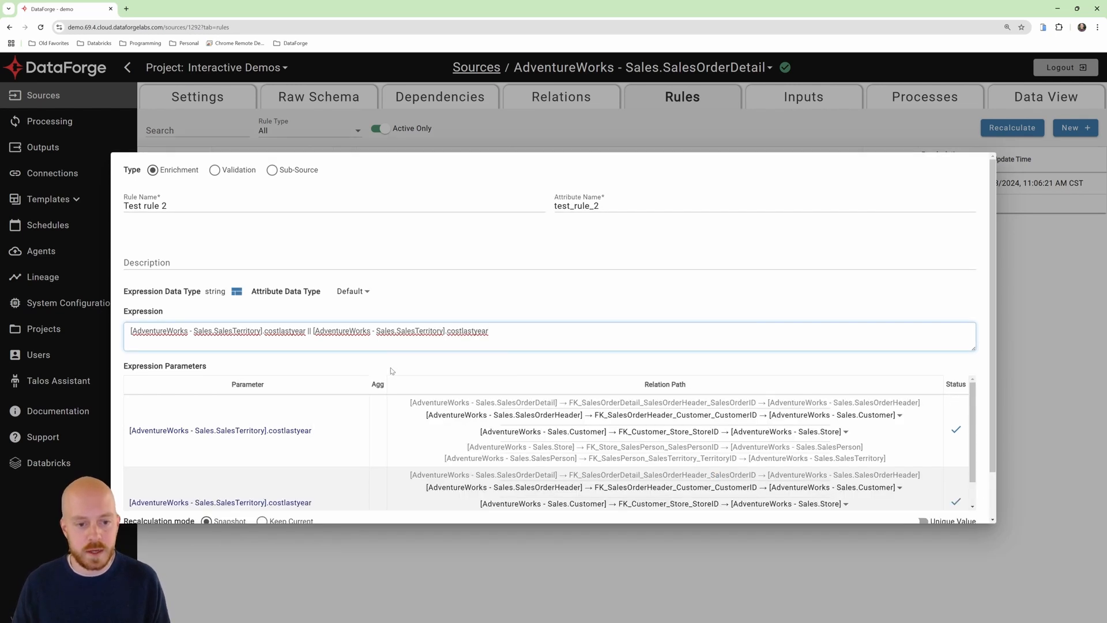
# - Highlight each costlastyear parameter in the expression to match it with its relation path, and discard the unsaved rule
pyautogui.scroll(-1, 387, 439)
pyautogui.scroll(1, 386, 439)
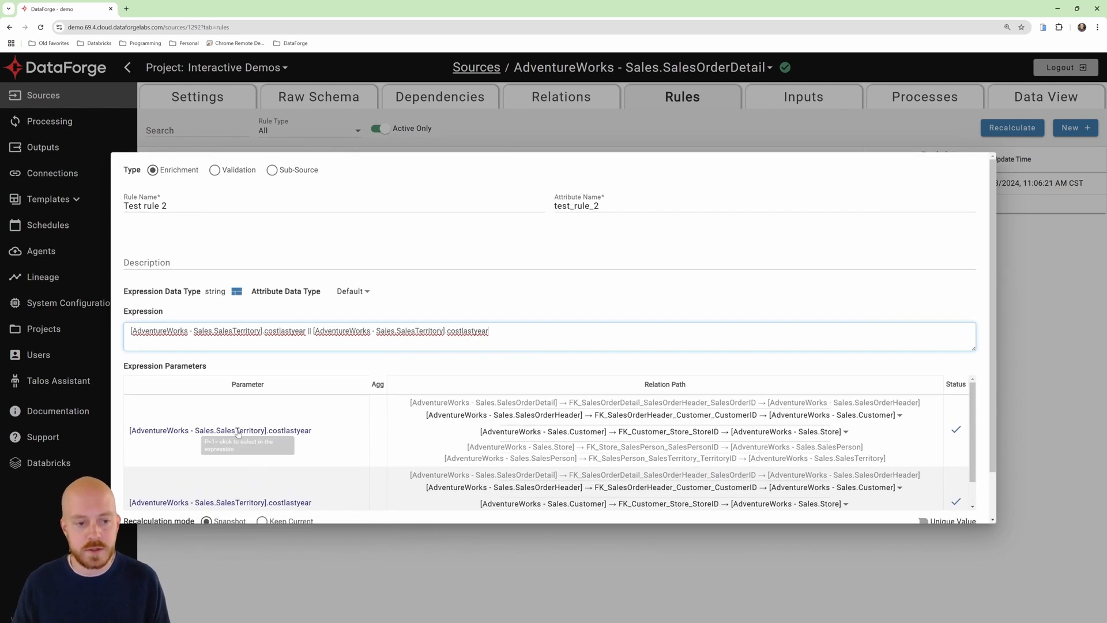
pyautogui.click(265, 454)
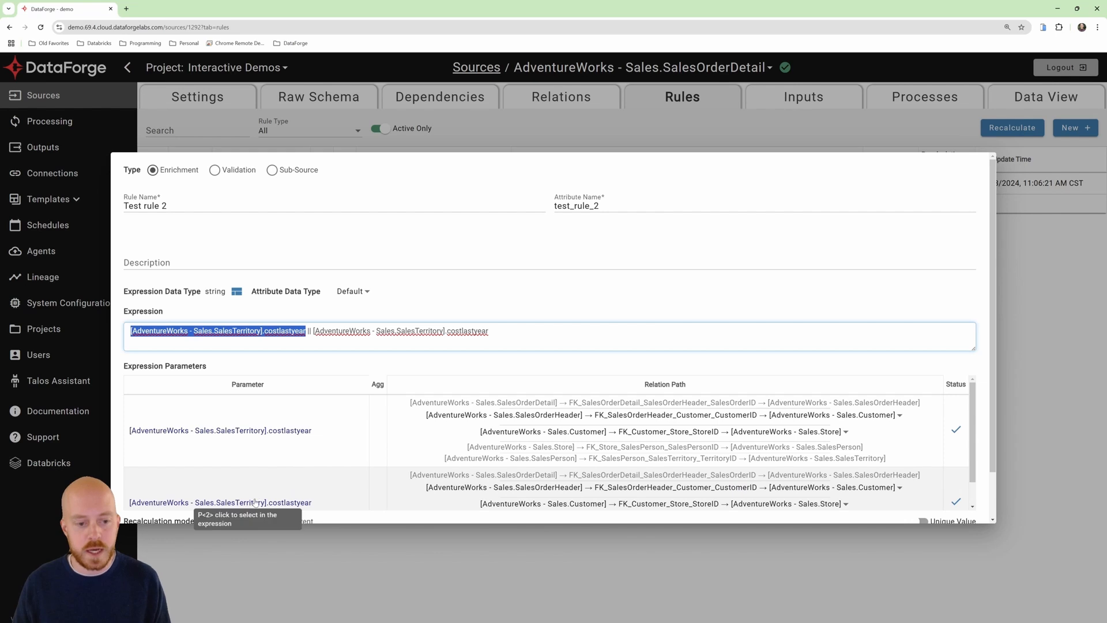
pyautogui.scroll(-1, 256, 491)
pyautogui.click(259, 476)
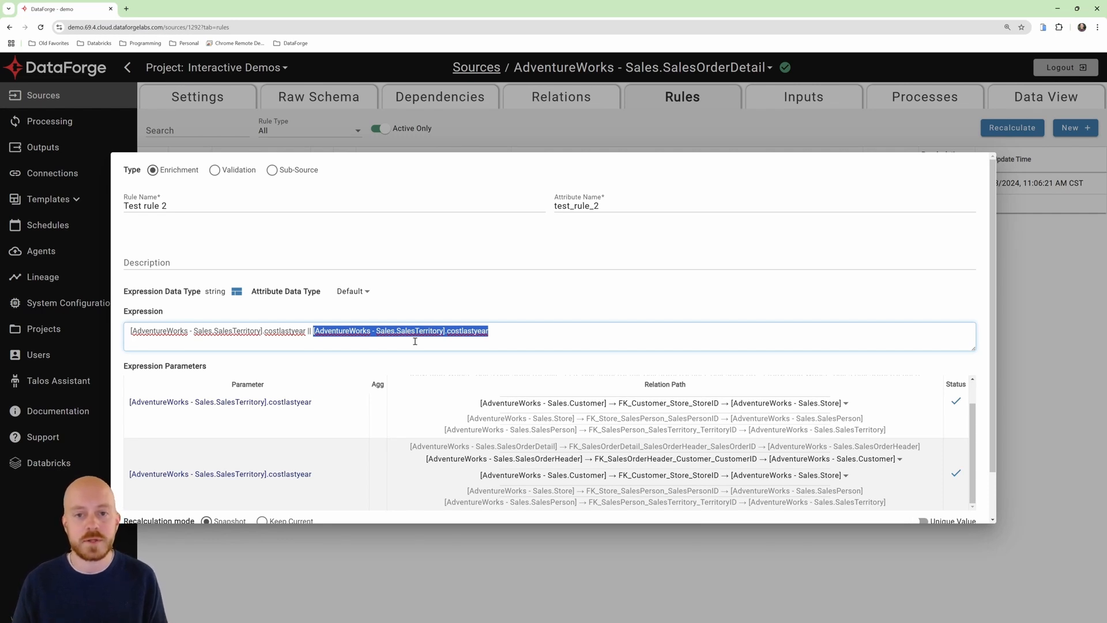
pyautogui.click(265, 406)
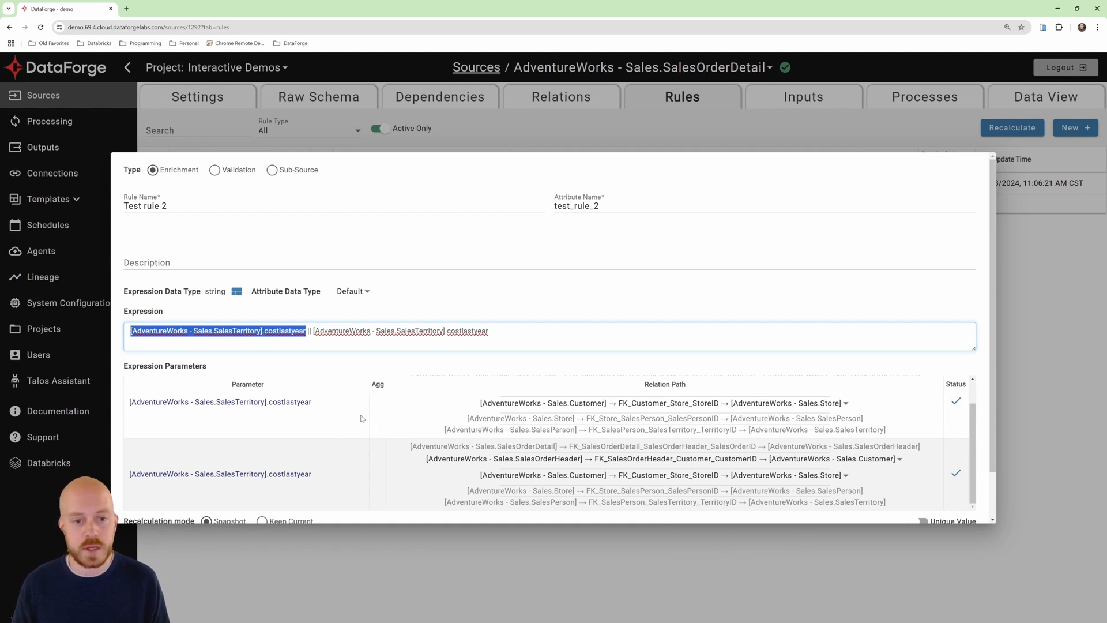
pyautogui.scroll(-1, 362, 418)
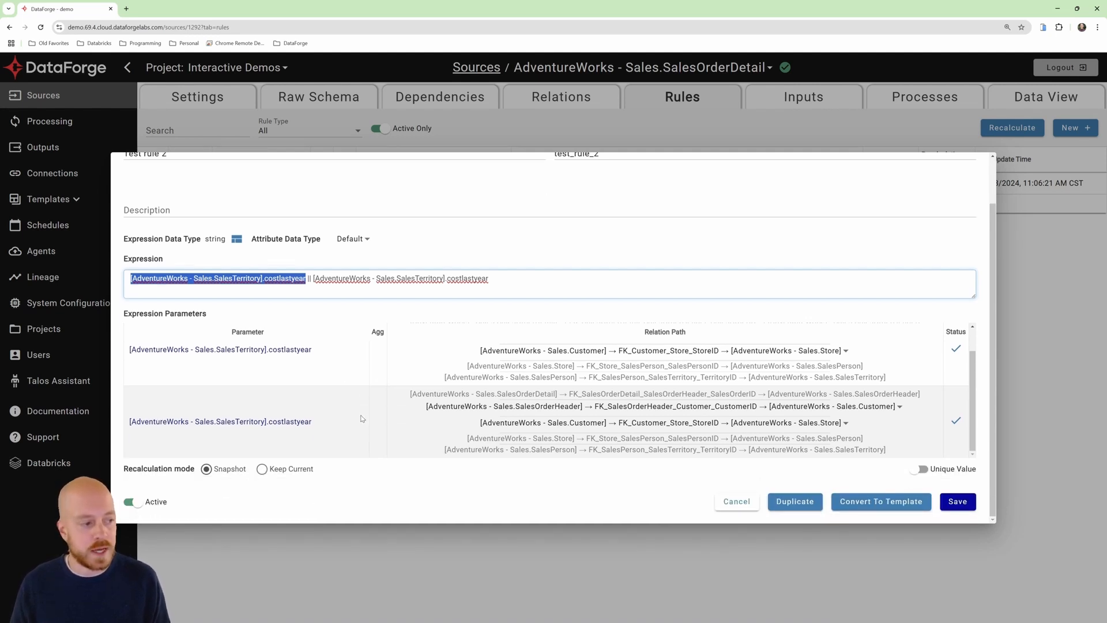
pyautogui.click(738, 502)
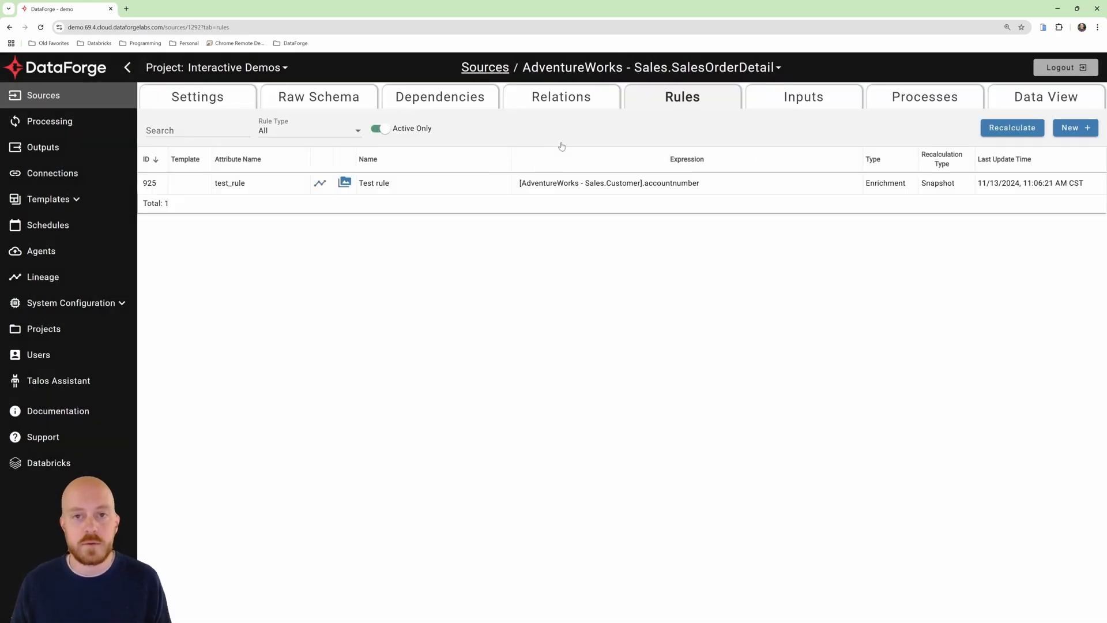
# - Open the SalesOrderDetail-to-SalesOrderHeader relation from the source's list of relations
pyautogui.click(558, 106)
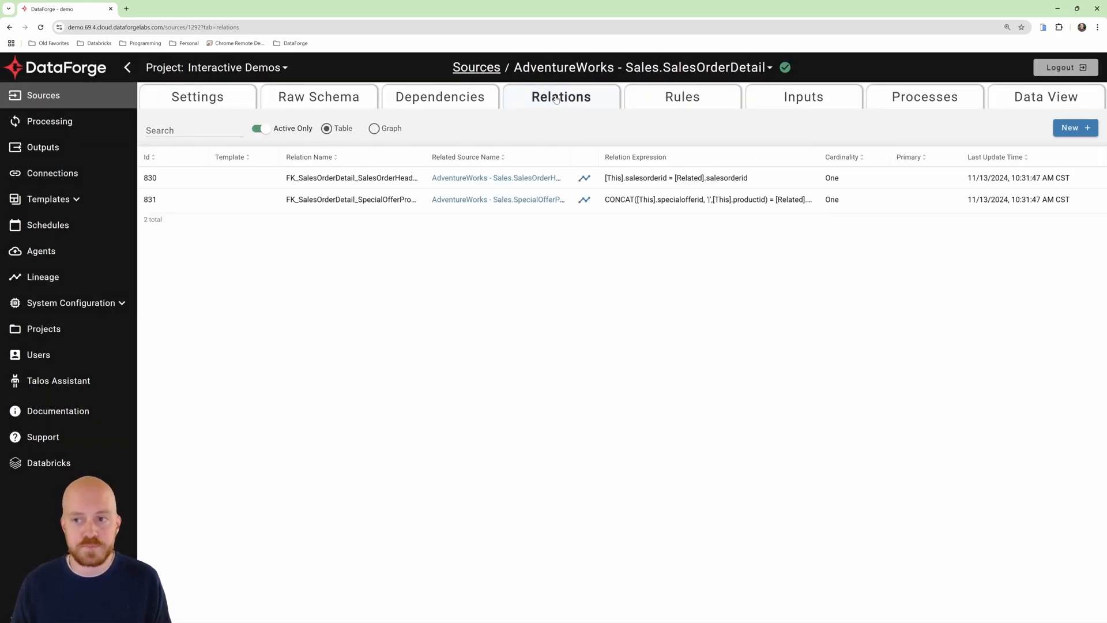
pyautogui.click(330, 178)
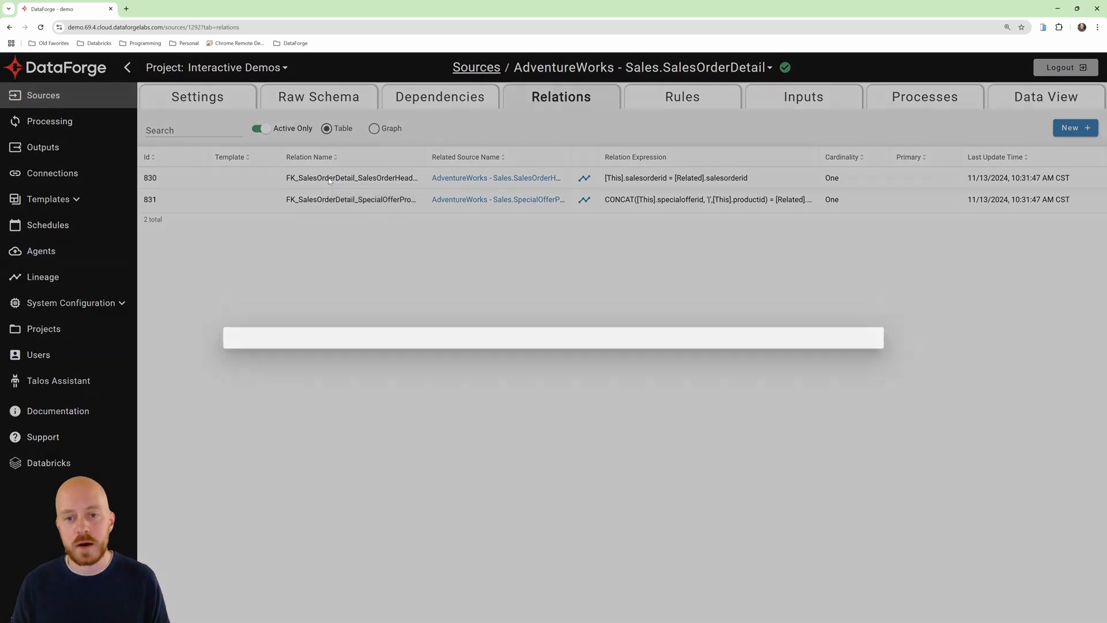